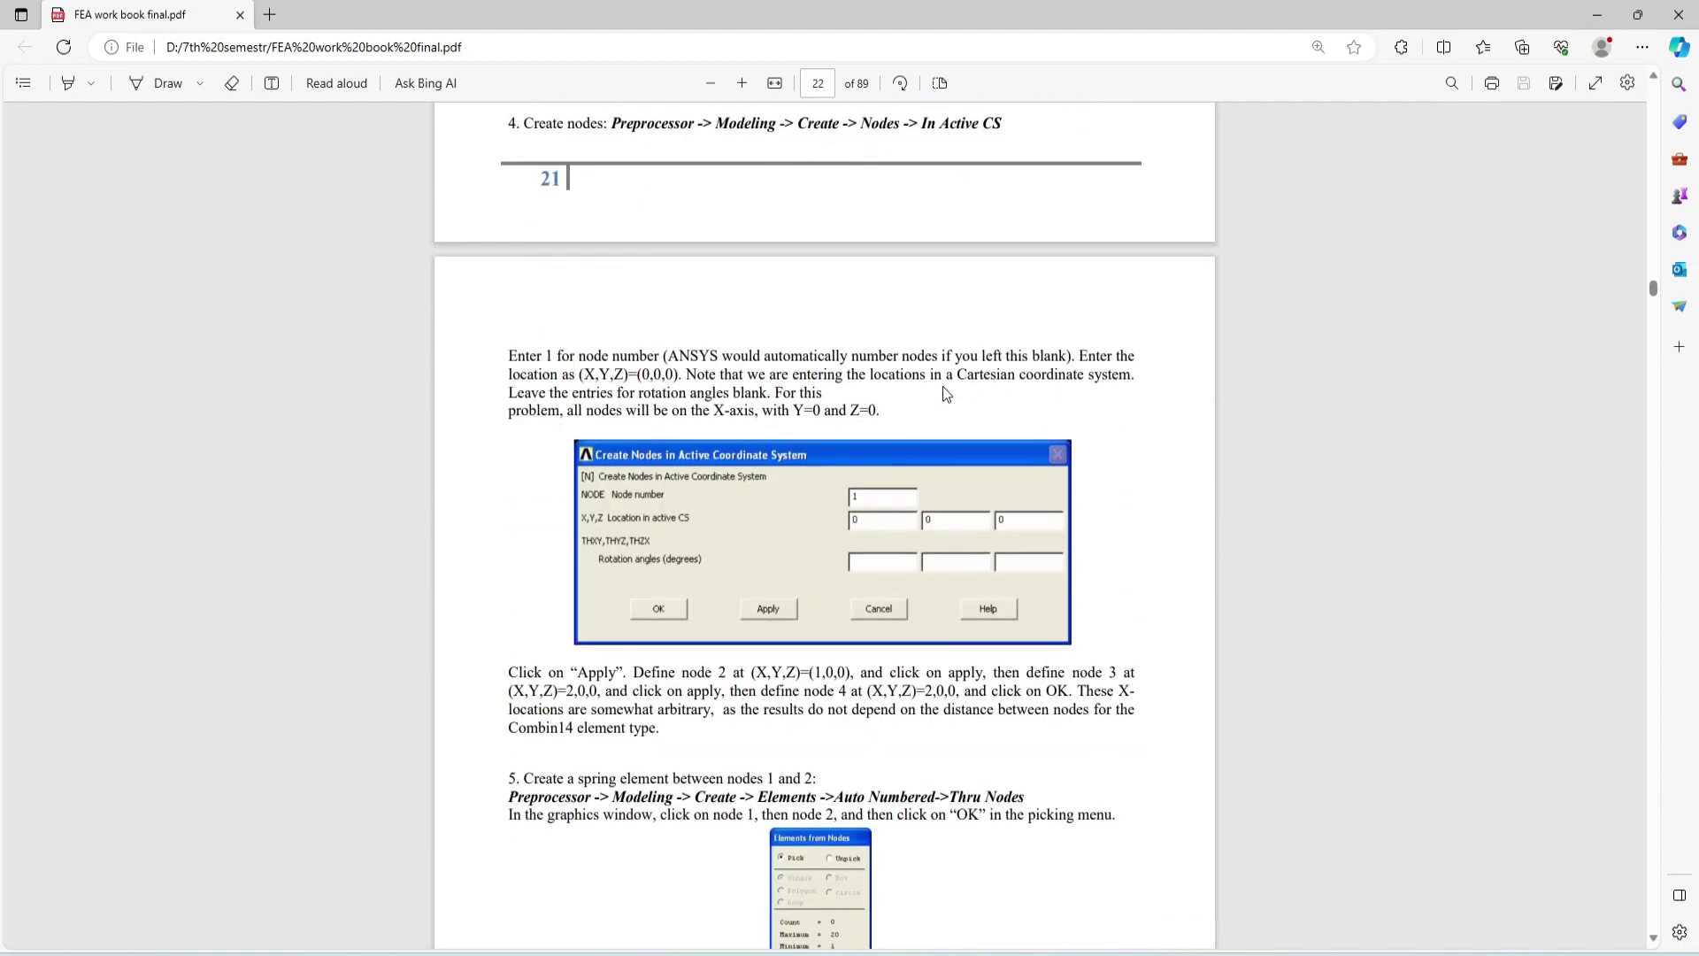
- Review the Lab Session # 02 spring system diagram and analysis procedure in the FEA workbook PDF
scroll(943, 386, "down", 4)
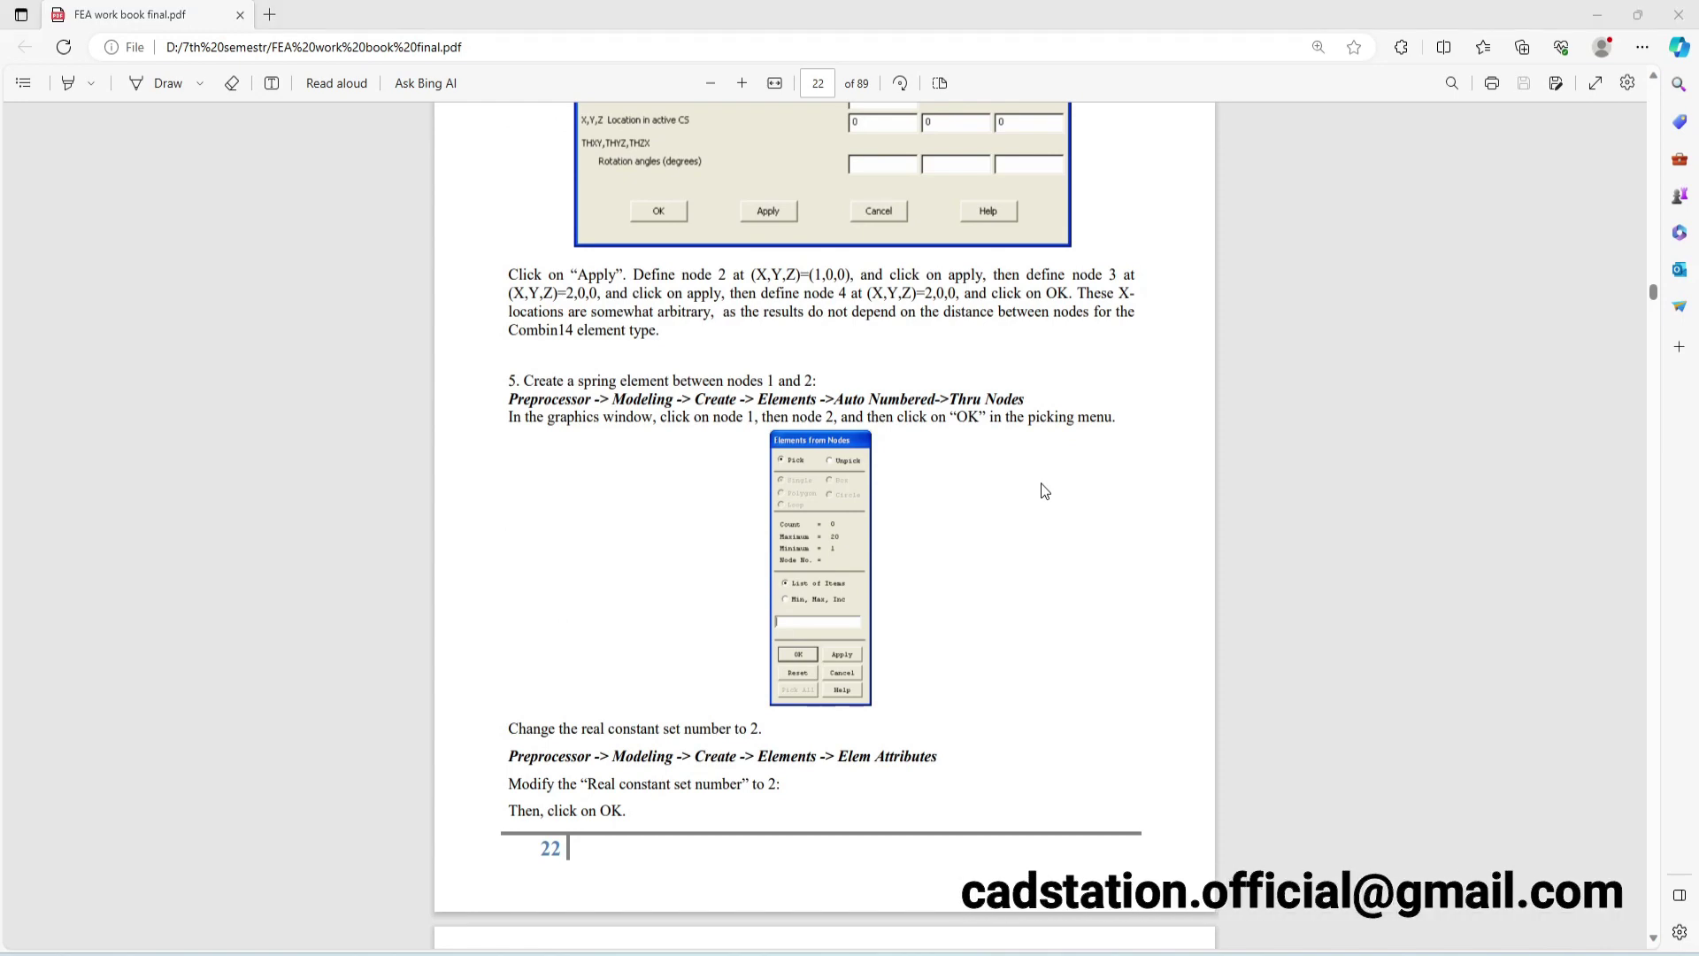
scroll(1044, 491, "up", 20)
scroll(1044, 491, "up", 4)
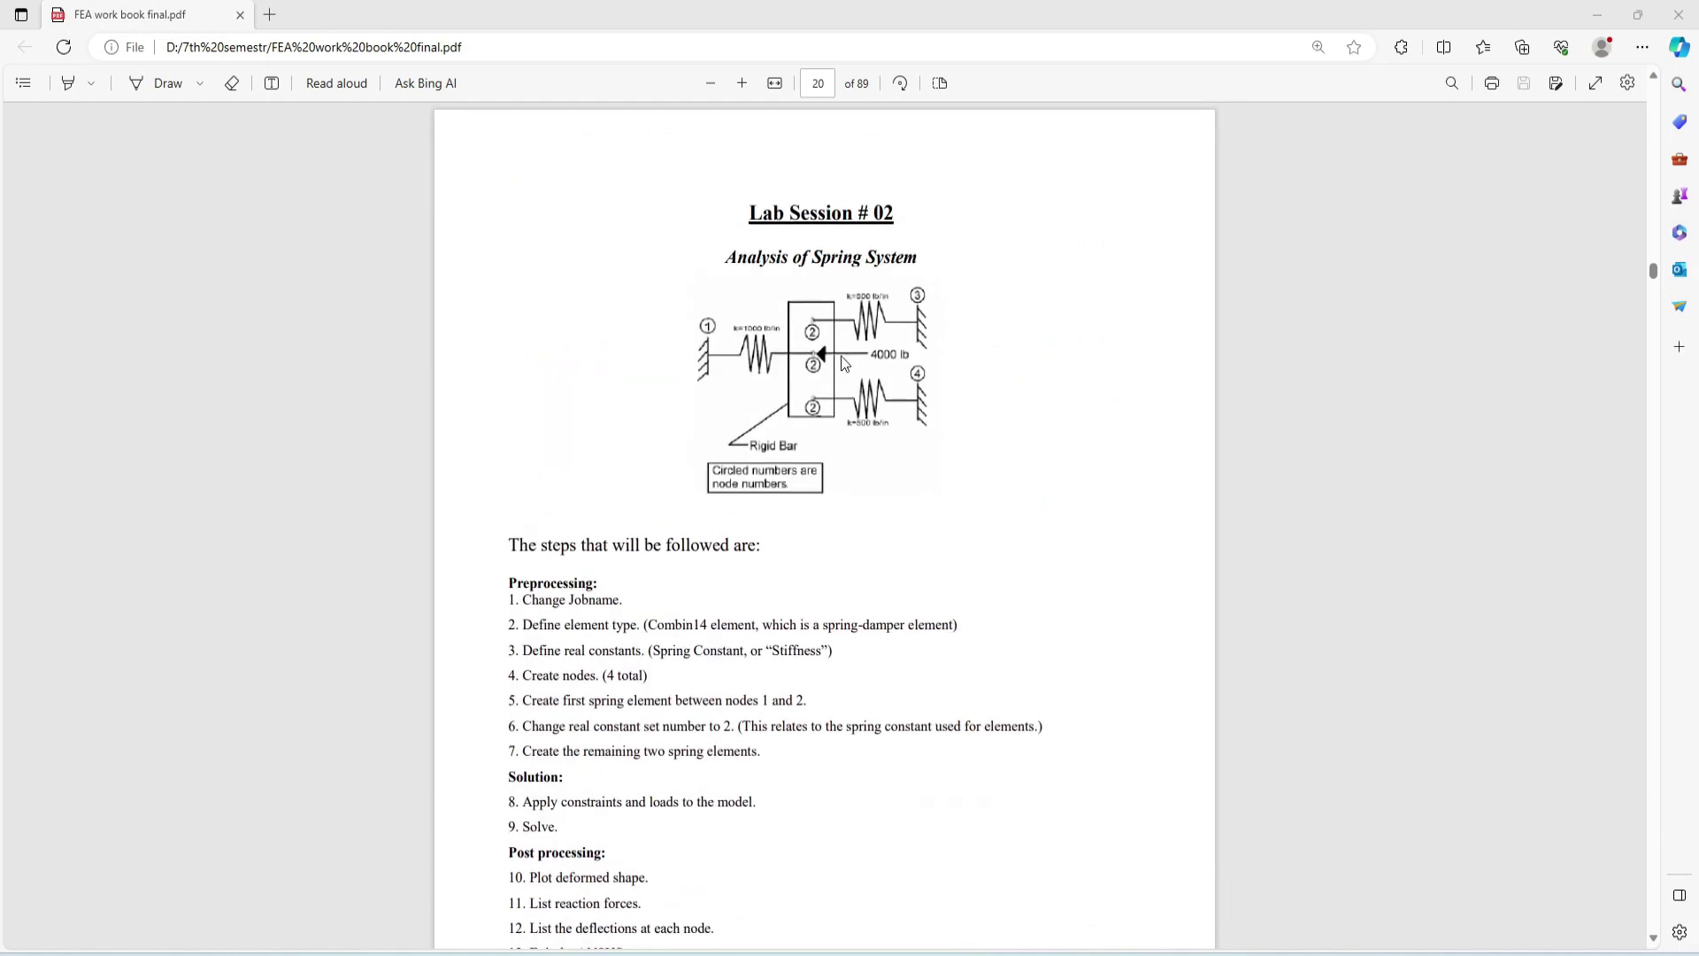
scroll(1037, 350, "down", 2)
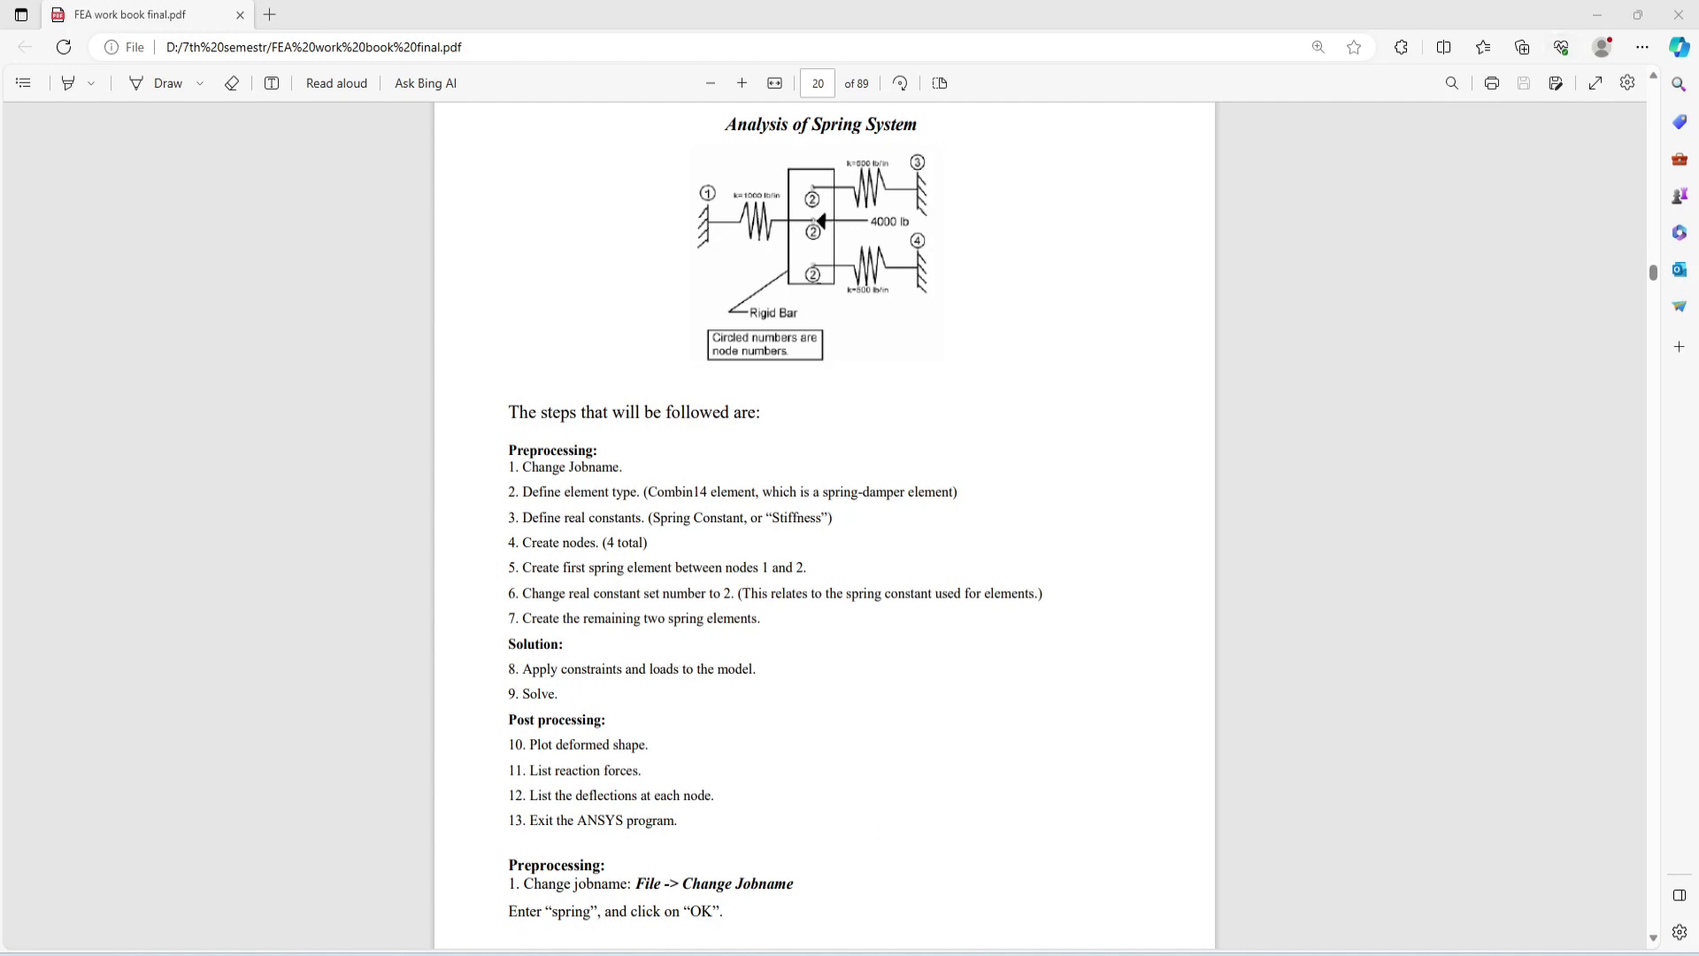
- Launch Mechanical APDL Product Launcher 2023 R2 from the installed Ansys 2023 R2 applications
key("super")
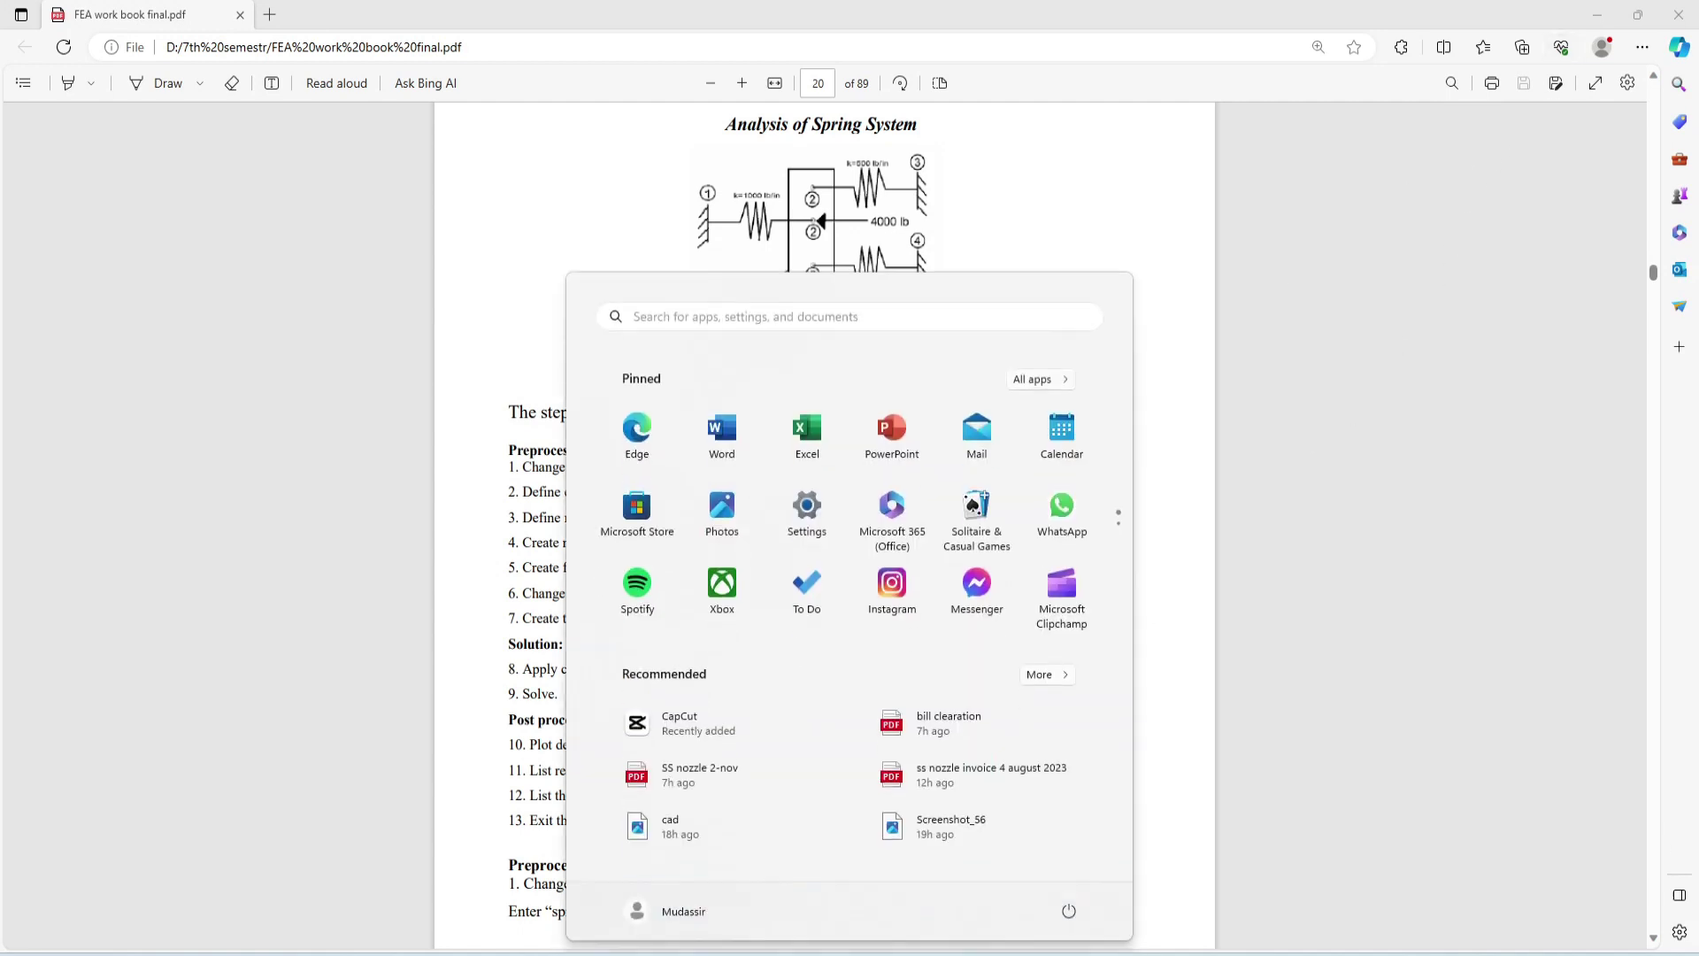
left_click(1058, 381)
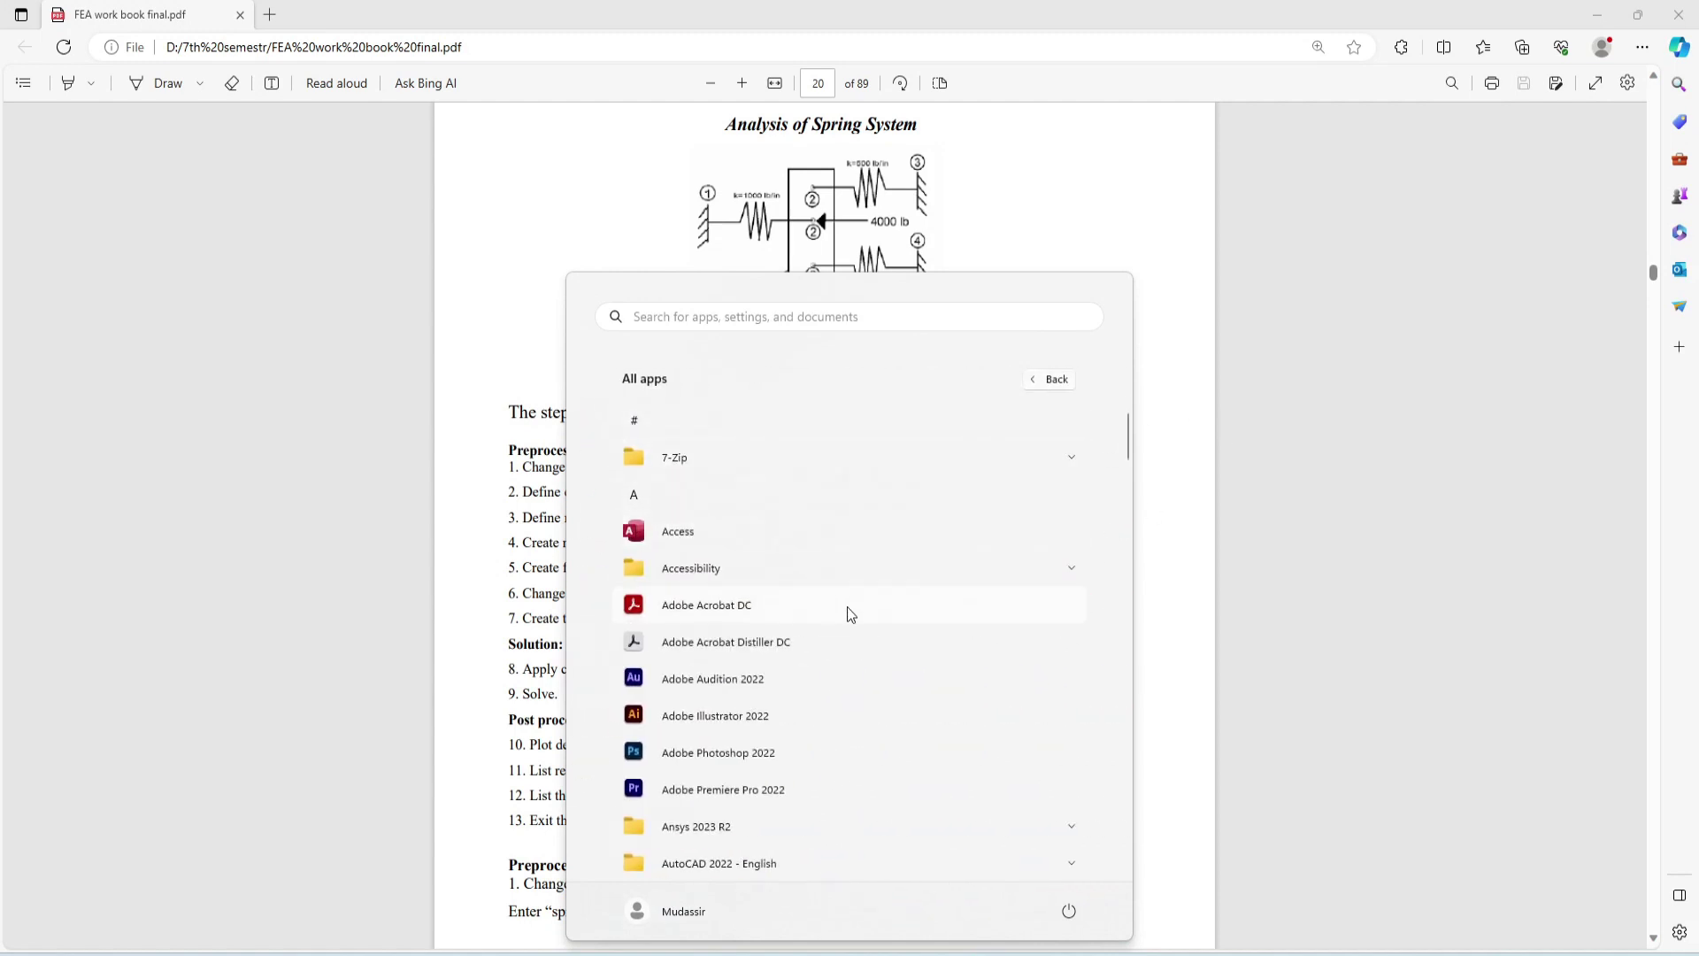
scroll(824, 824, "down", 1)
left_click(792, 768)
scroll(857, 731, "down", 8)
scroll(852, 637, "down", 10)
scroll(851, 629, "down", 6)
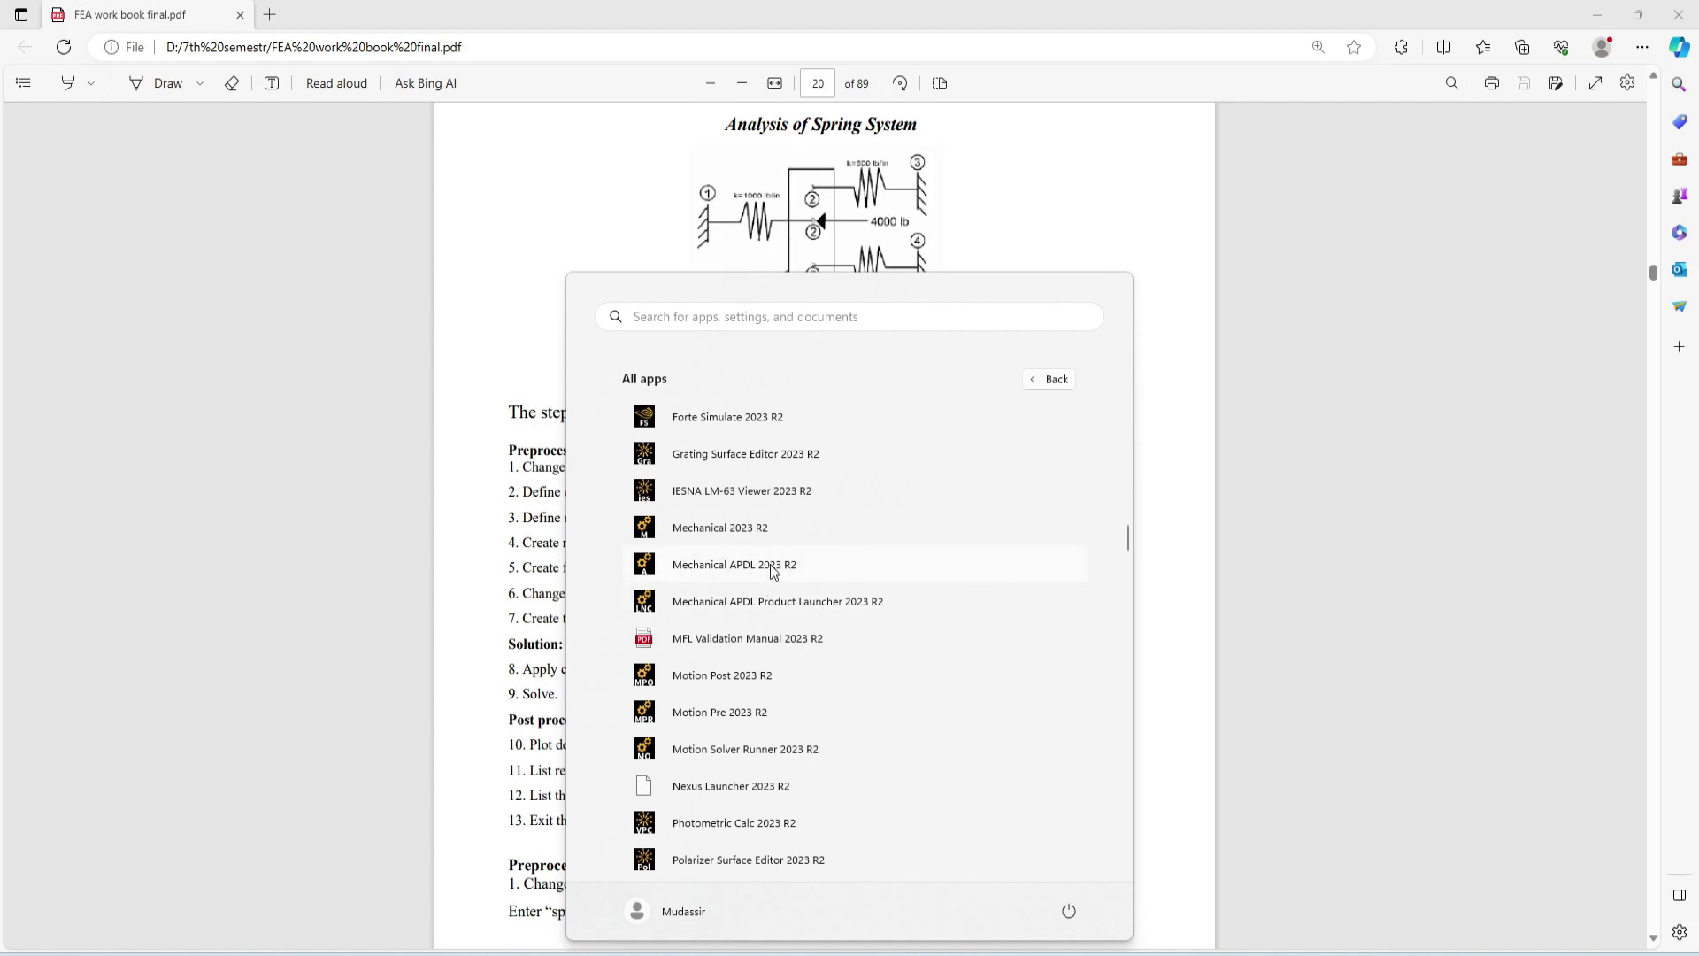
left_click(804, 605)
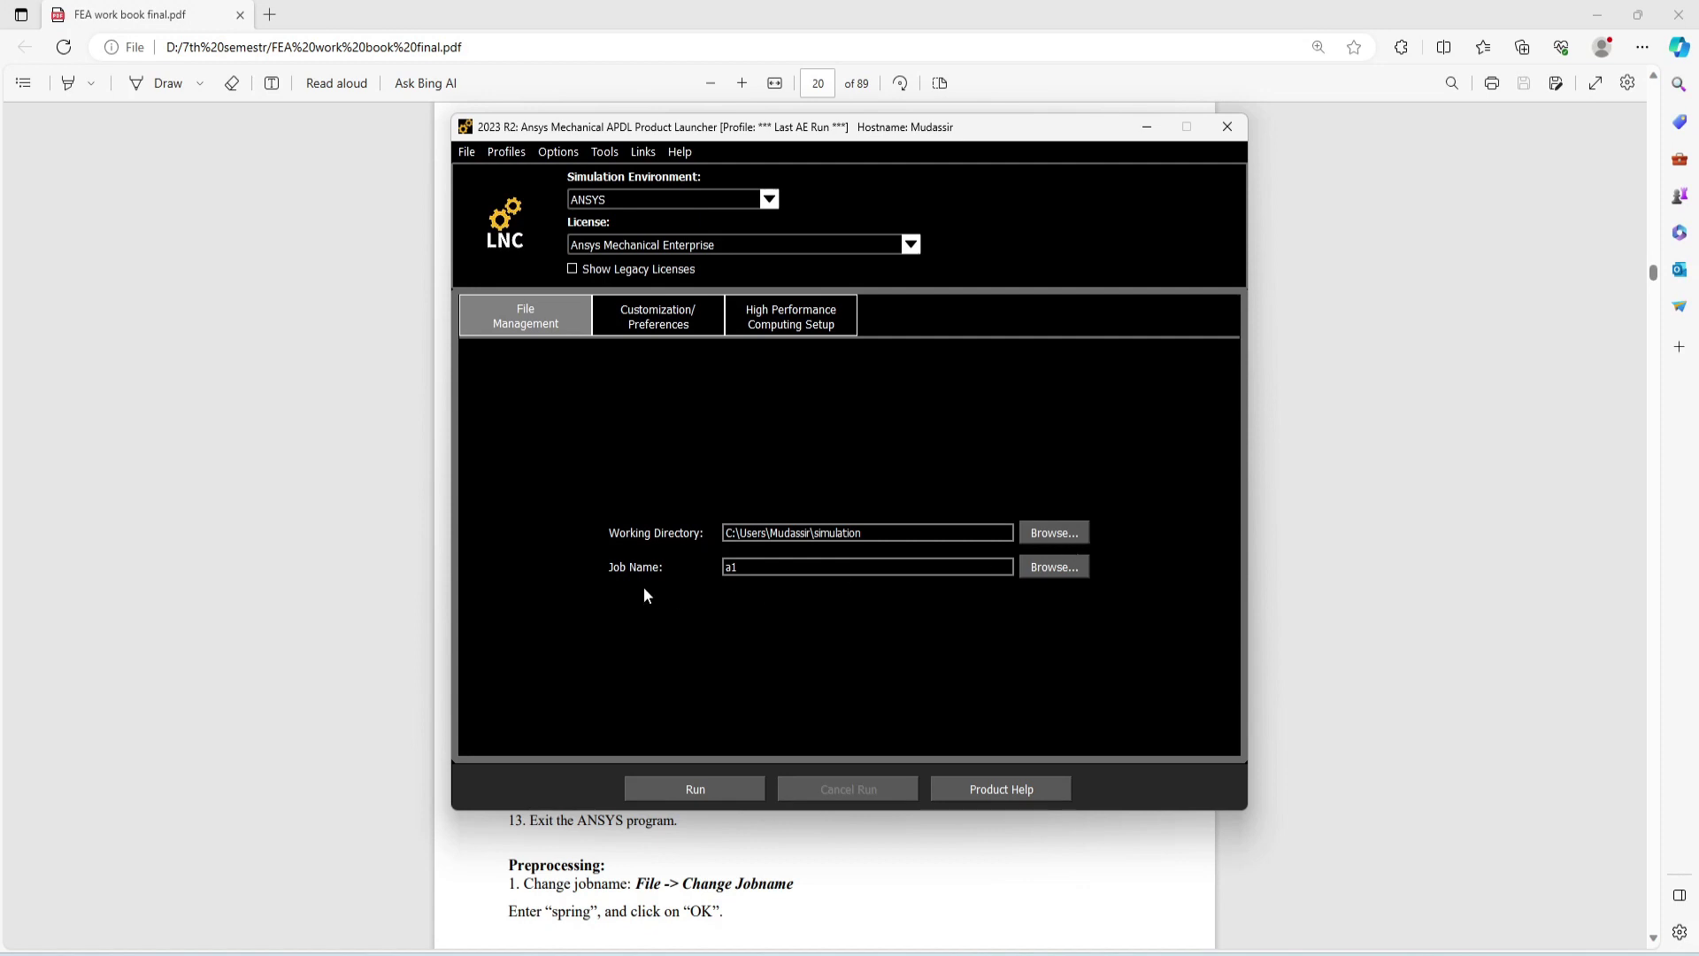
left_click(1053, 568)
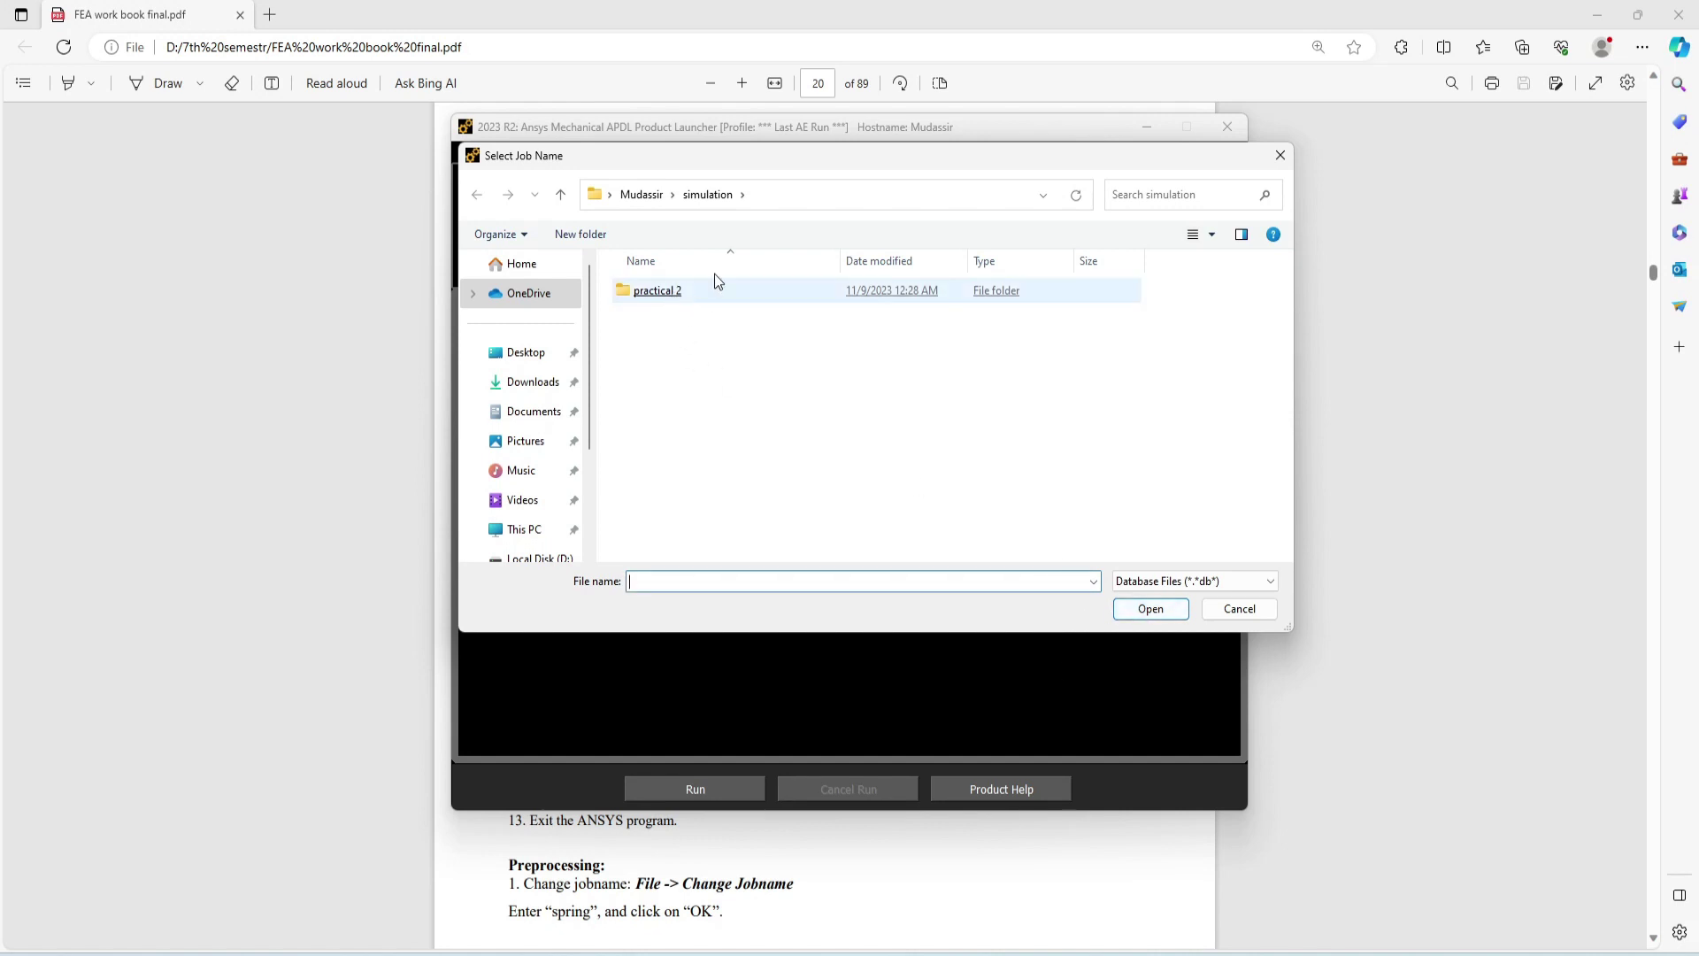
left_click(642, 194)
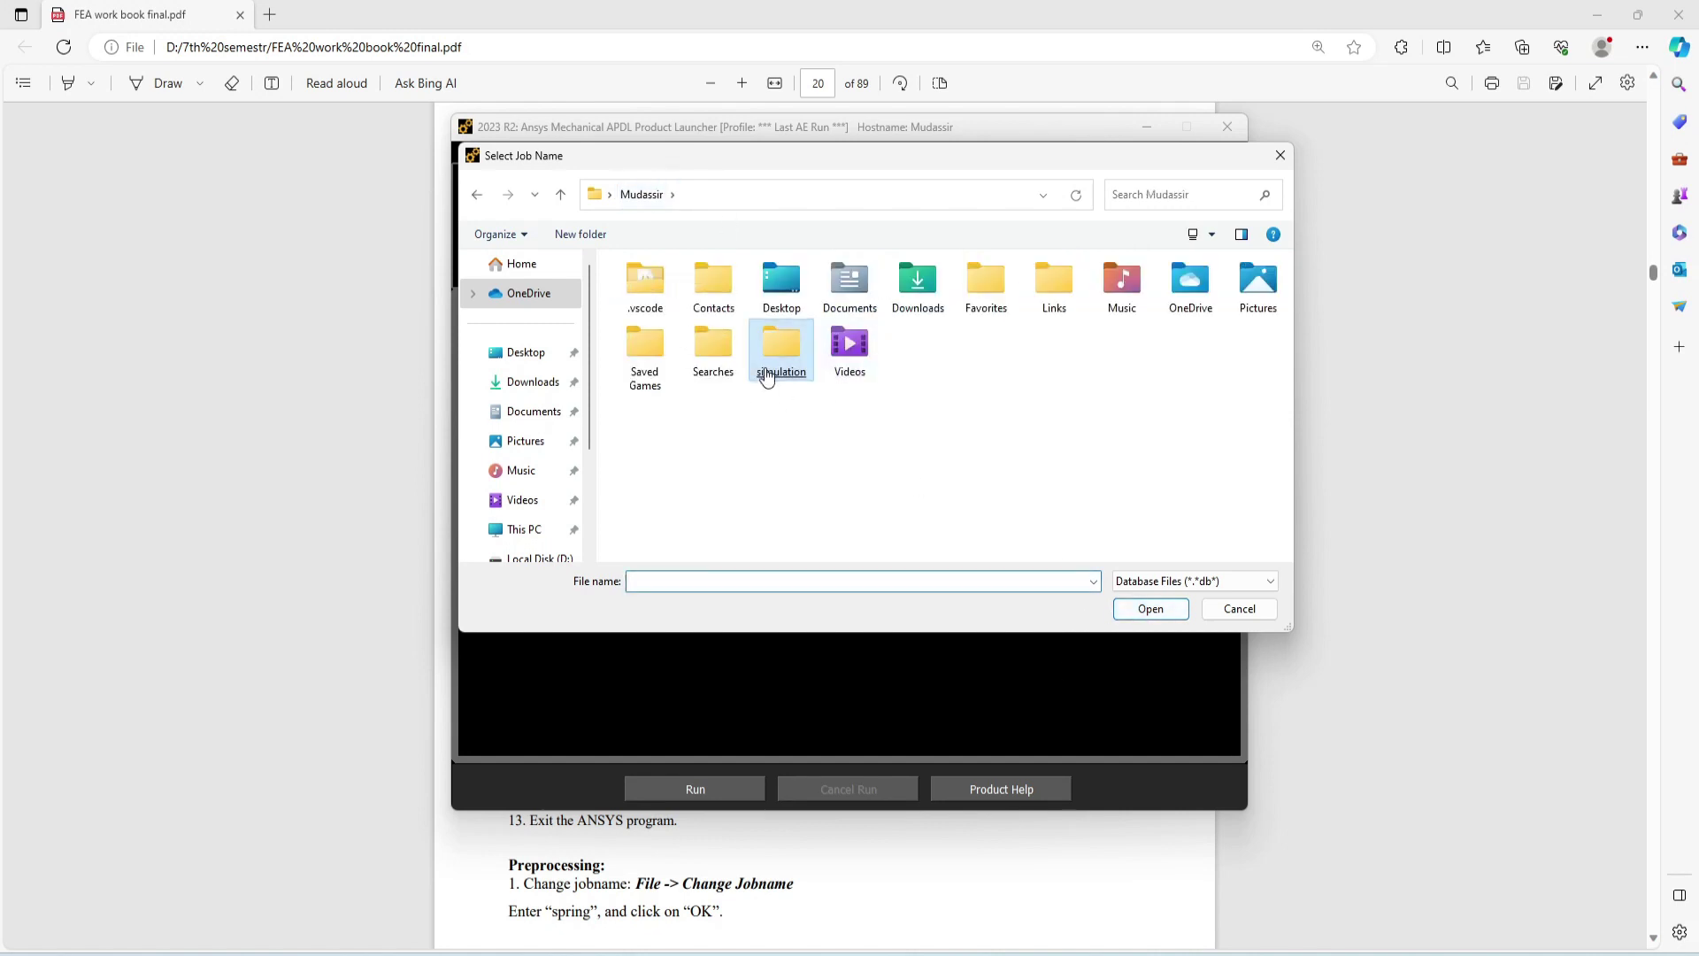
double_click(766, 377)
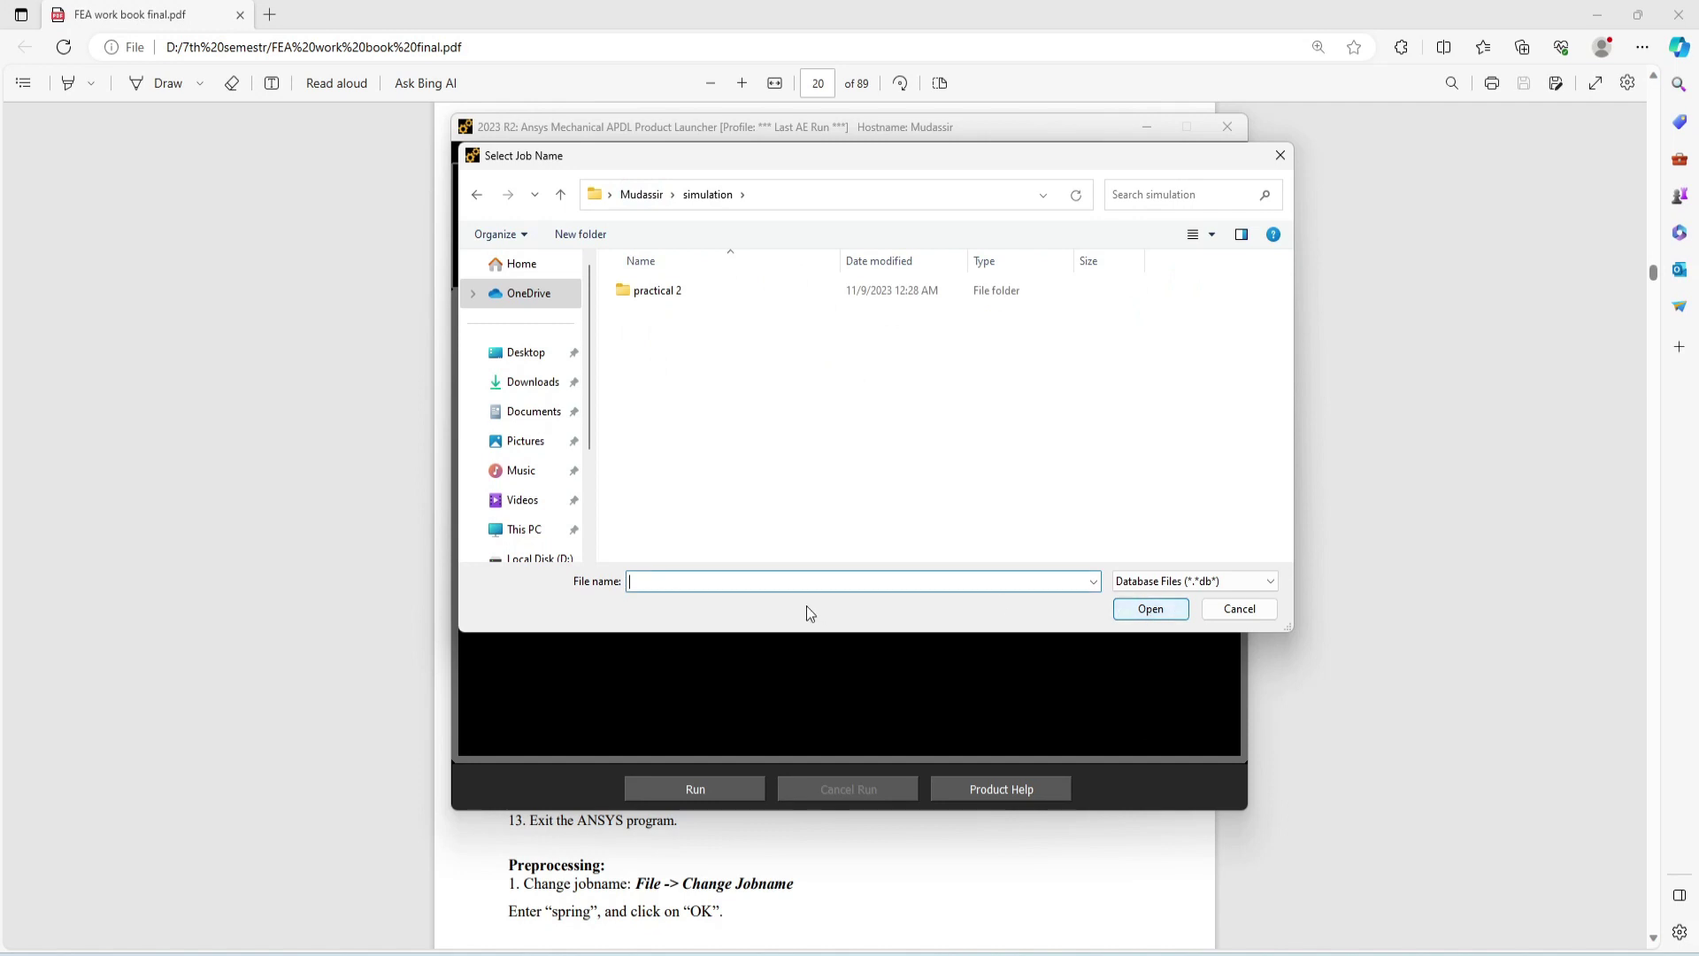
right_click(740, 417)
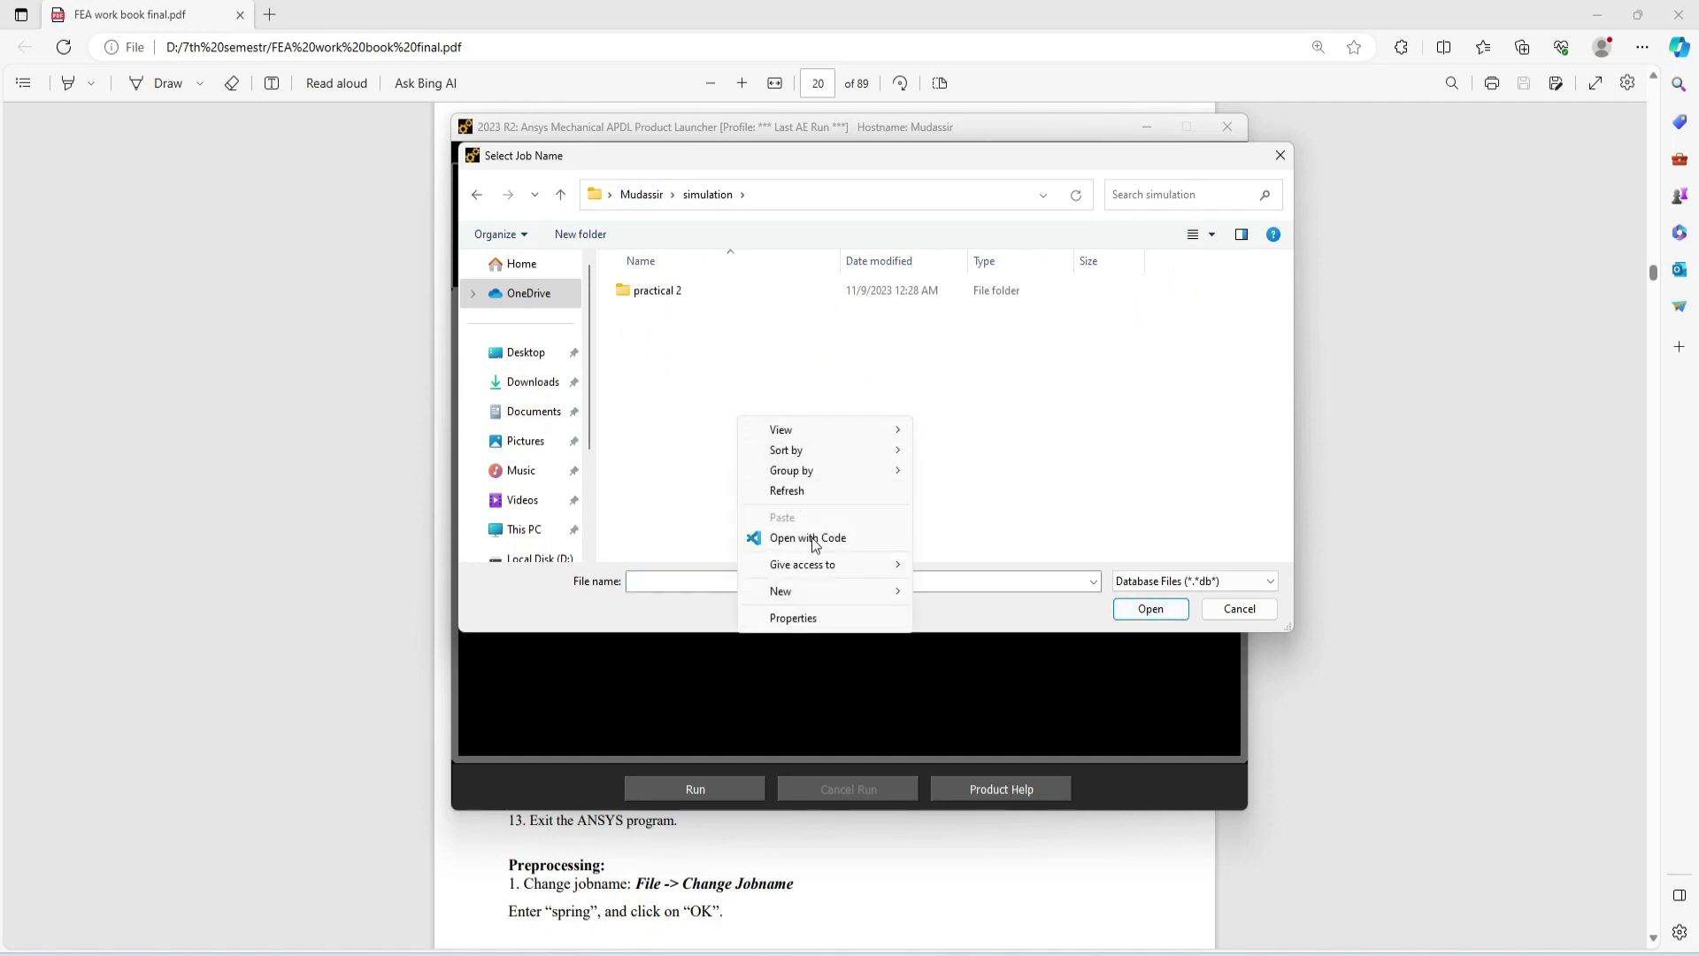
mouse_move(862, 591)
left_click(989, 590)
left_click(808, 425)
double_click(693, 292)
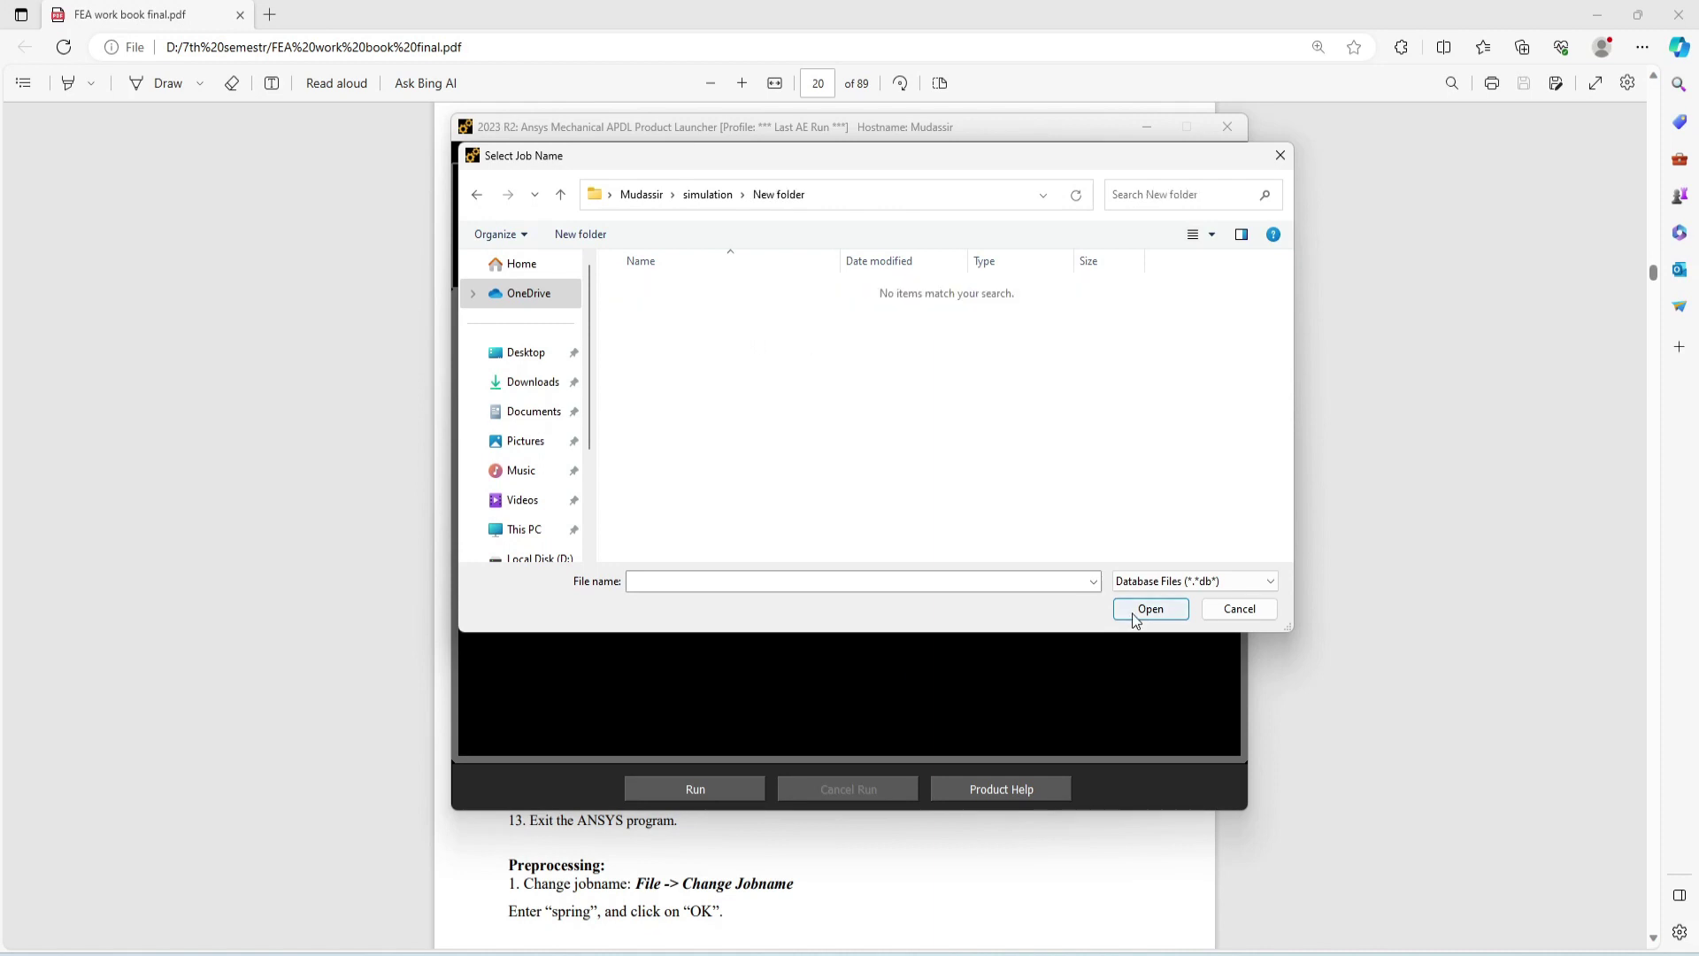
left_click(1211, 610)
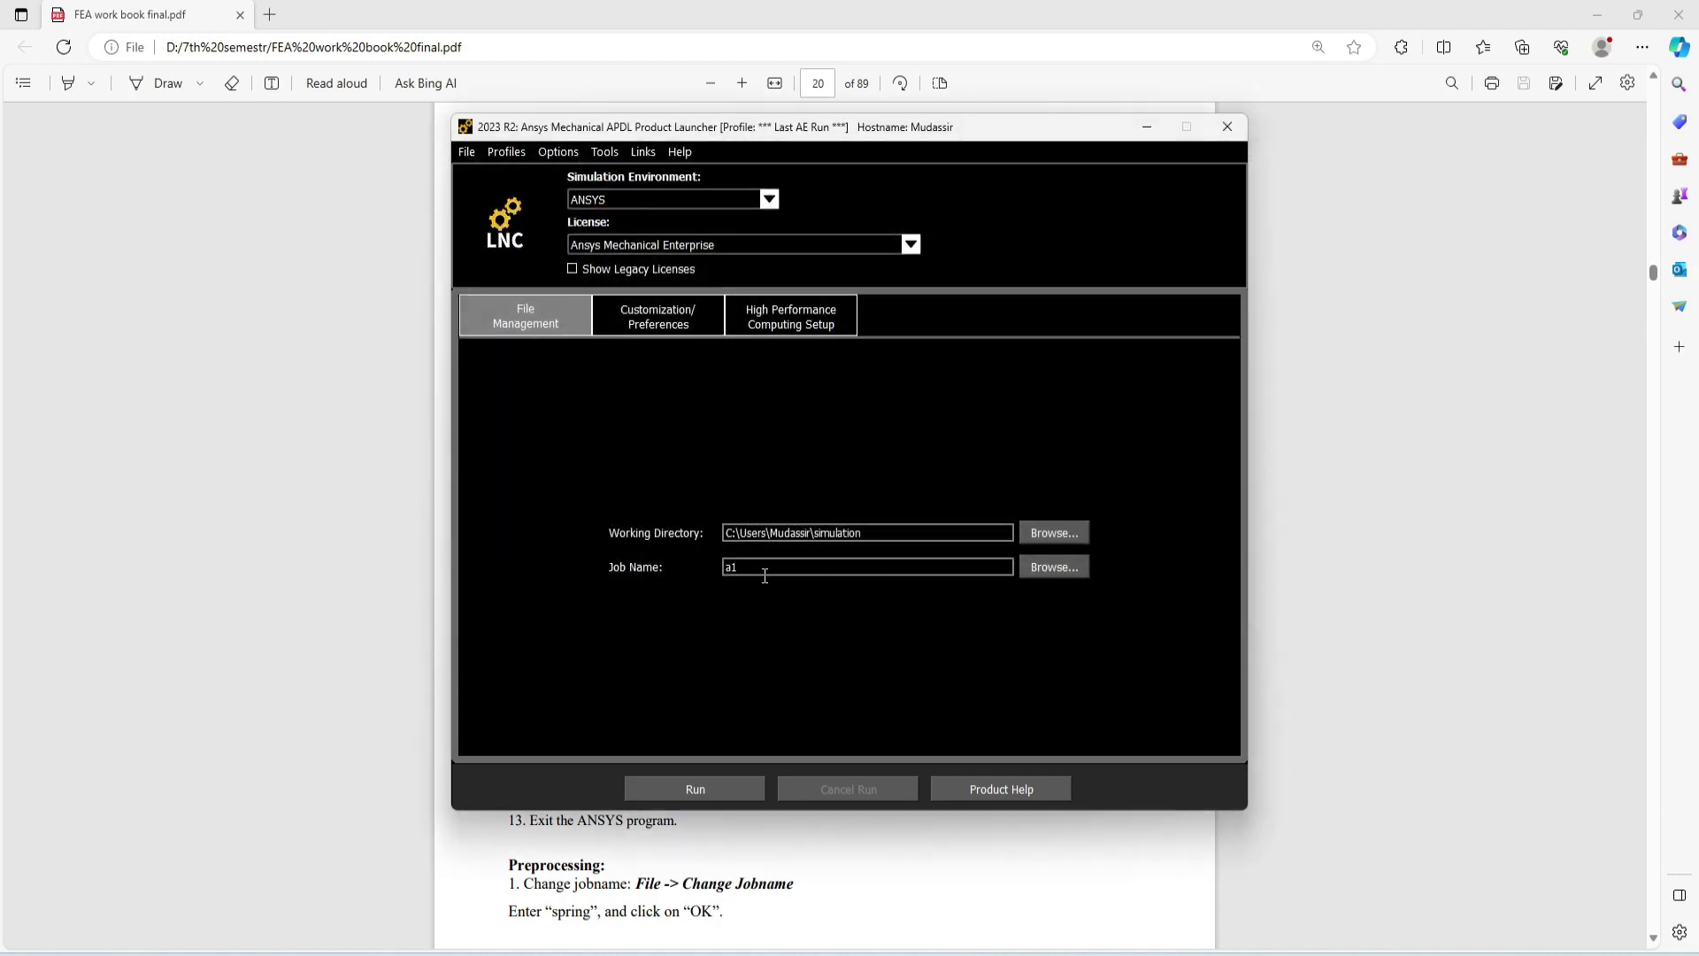
- Set the job name to "spring system" in the launcher and run Mechanical APDL
left_click_drag(804, 567, 697, 569)
type("1st tu")
key("BackSpace")
key("BackSpace")
type("sim")
key("BackSpace")
key("BackSpace")
key("BackSpace")
key("BackSpace")
key("BackSpace")
key("BackSpace")
key("BackSpace")
type("spring system")
left_click(693, 788)
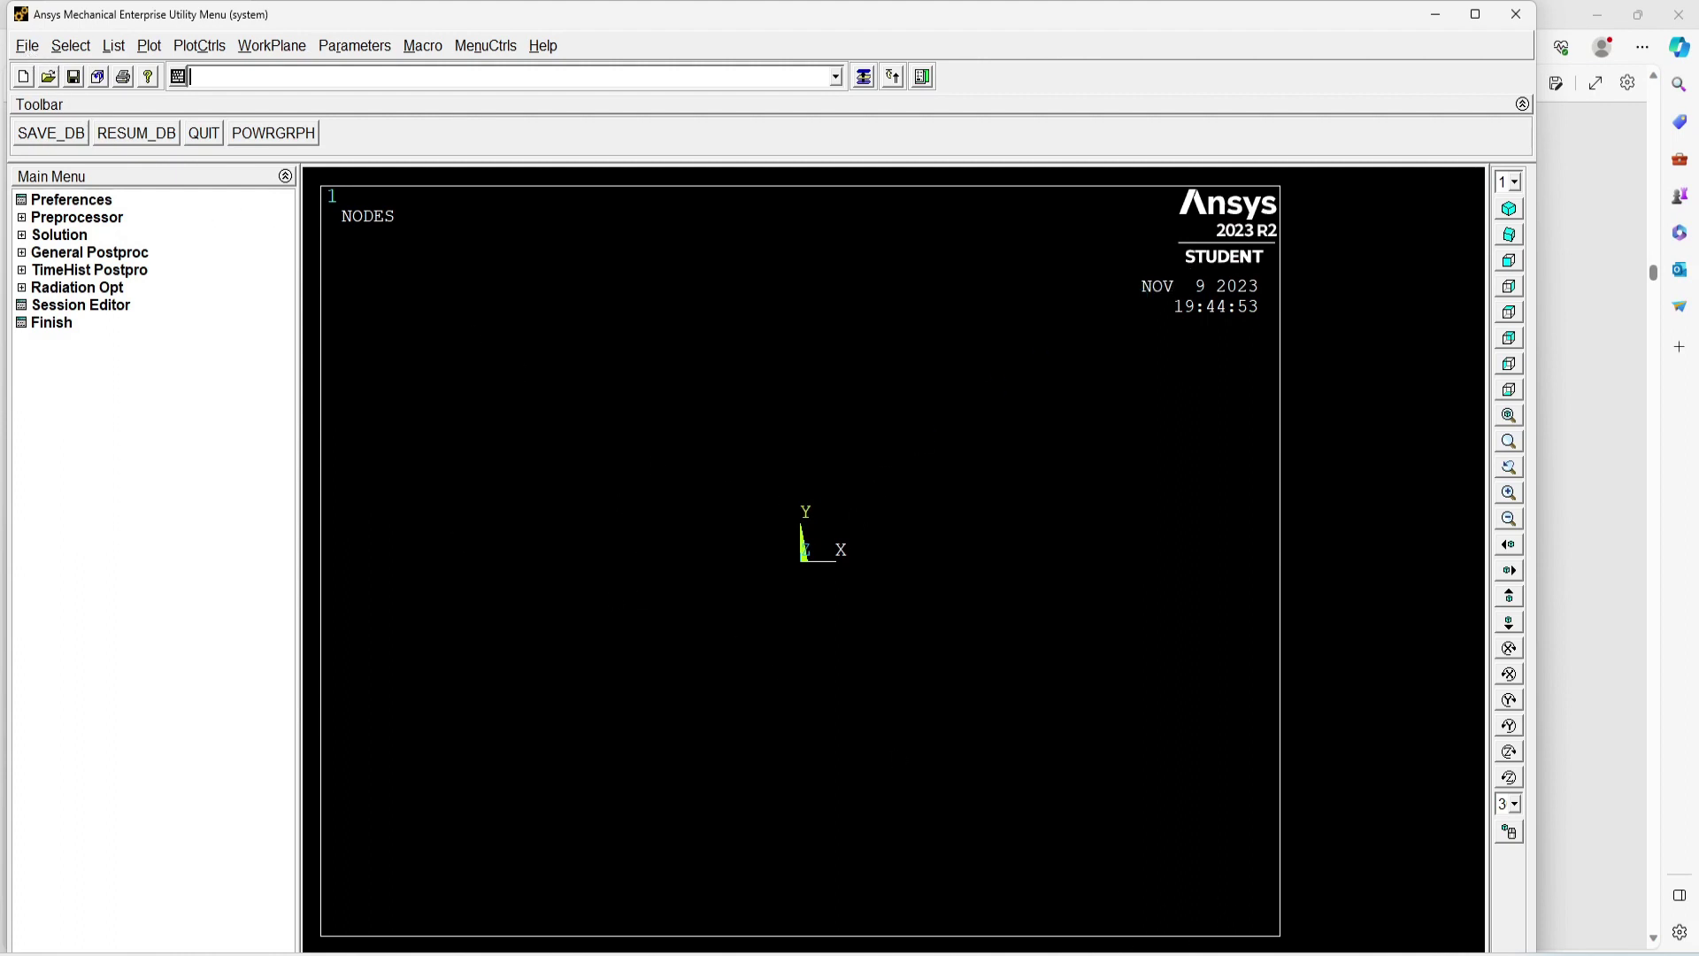
- Switch to the workbook PDF and check the first preprocessing instruction about changing the jobname
mouse_move(1067, 954)
left_click(1067, 885)
scroll(830, 554, "down", 3)
scroll(830, 554, "up", 1)
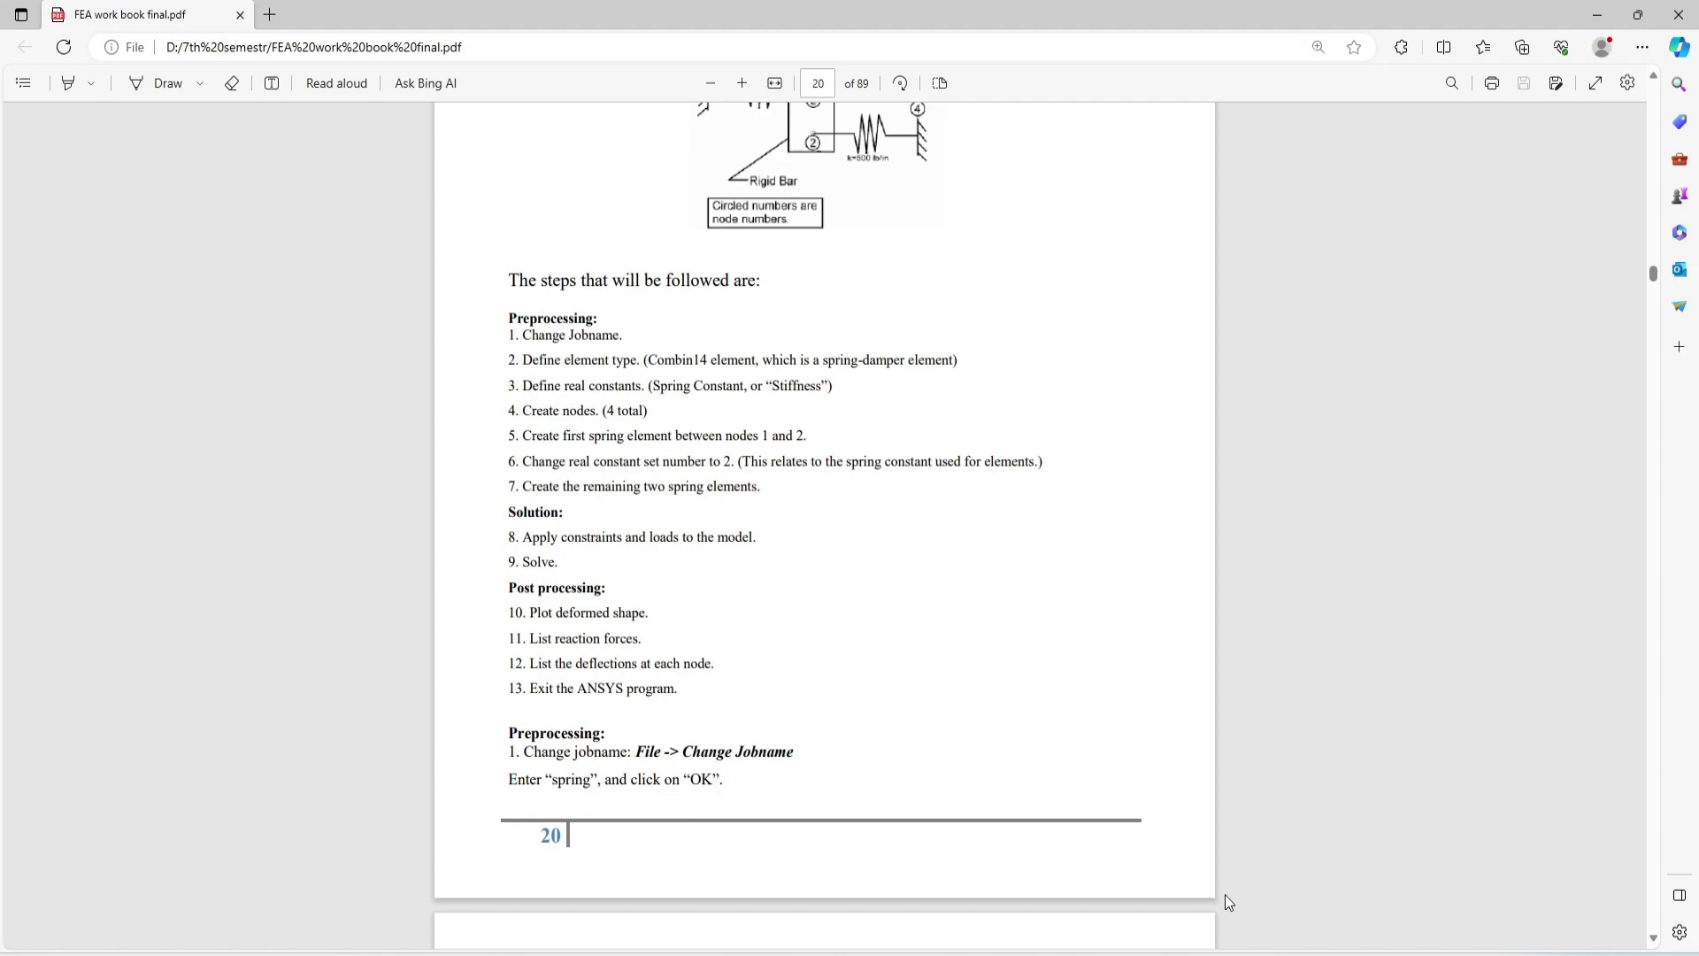
- Minimize the output console and product launcher windows, and switch back to the Ansys Mechanical APDL window
key("alt+Tab")
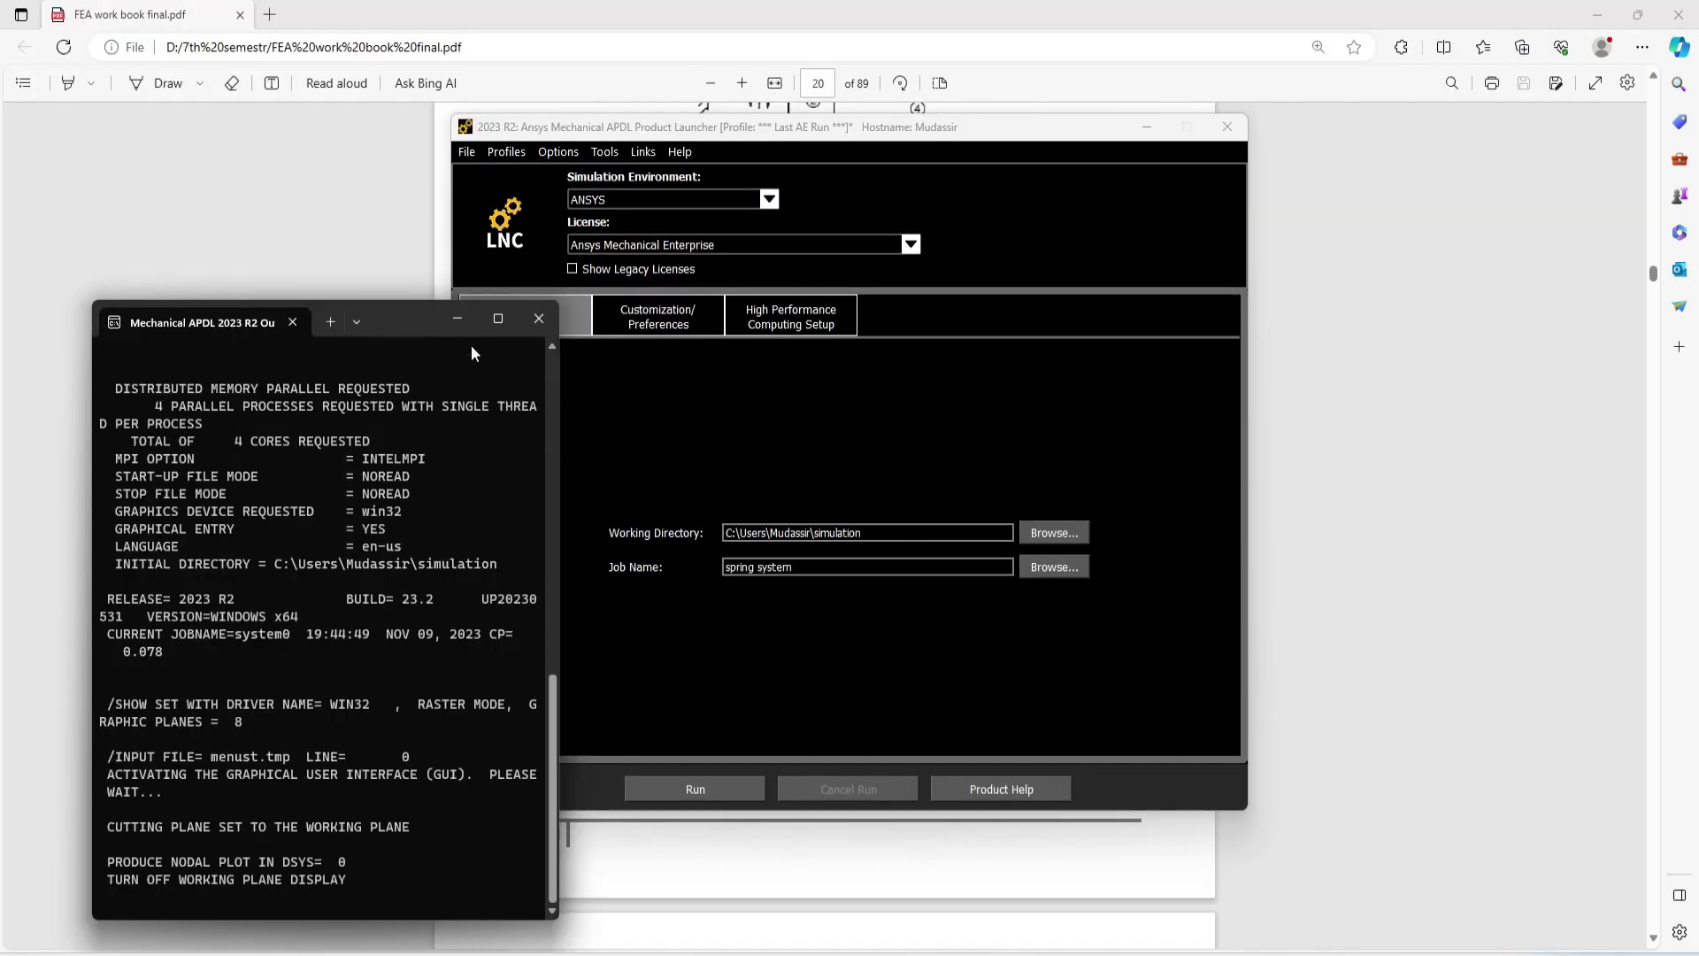
left_click(456, 318)
left_click(1147, 127)
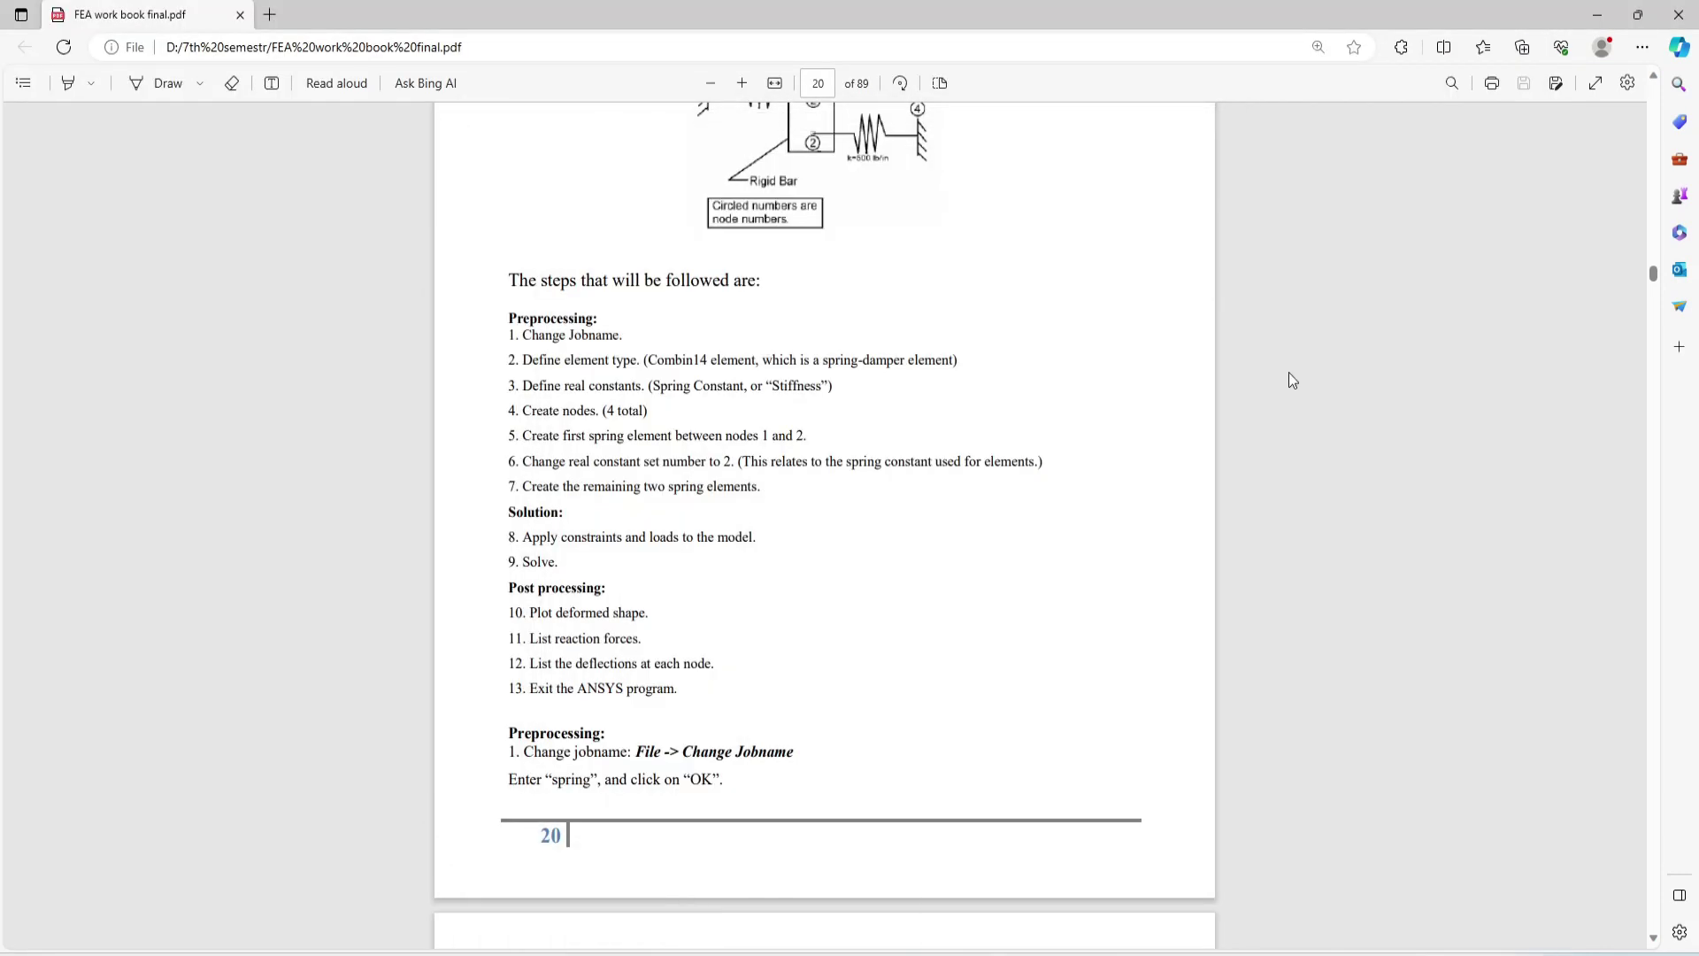
key("alt+Tab")
key("alt+Tab")
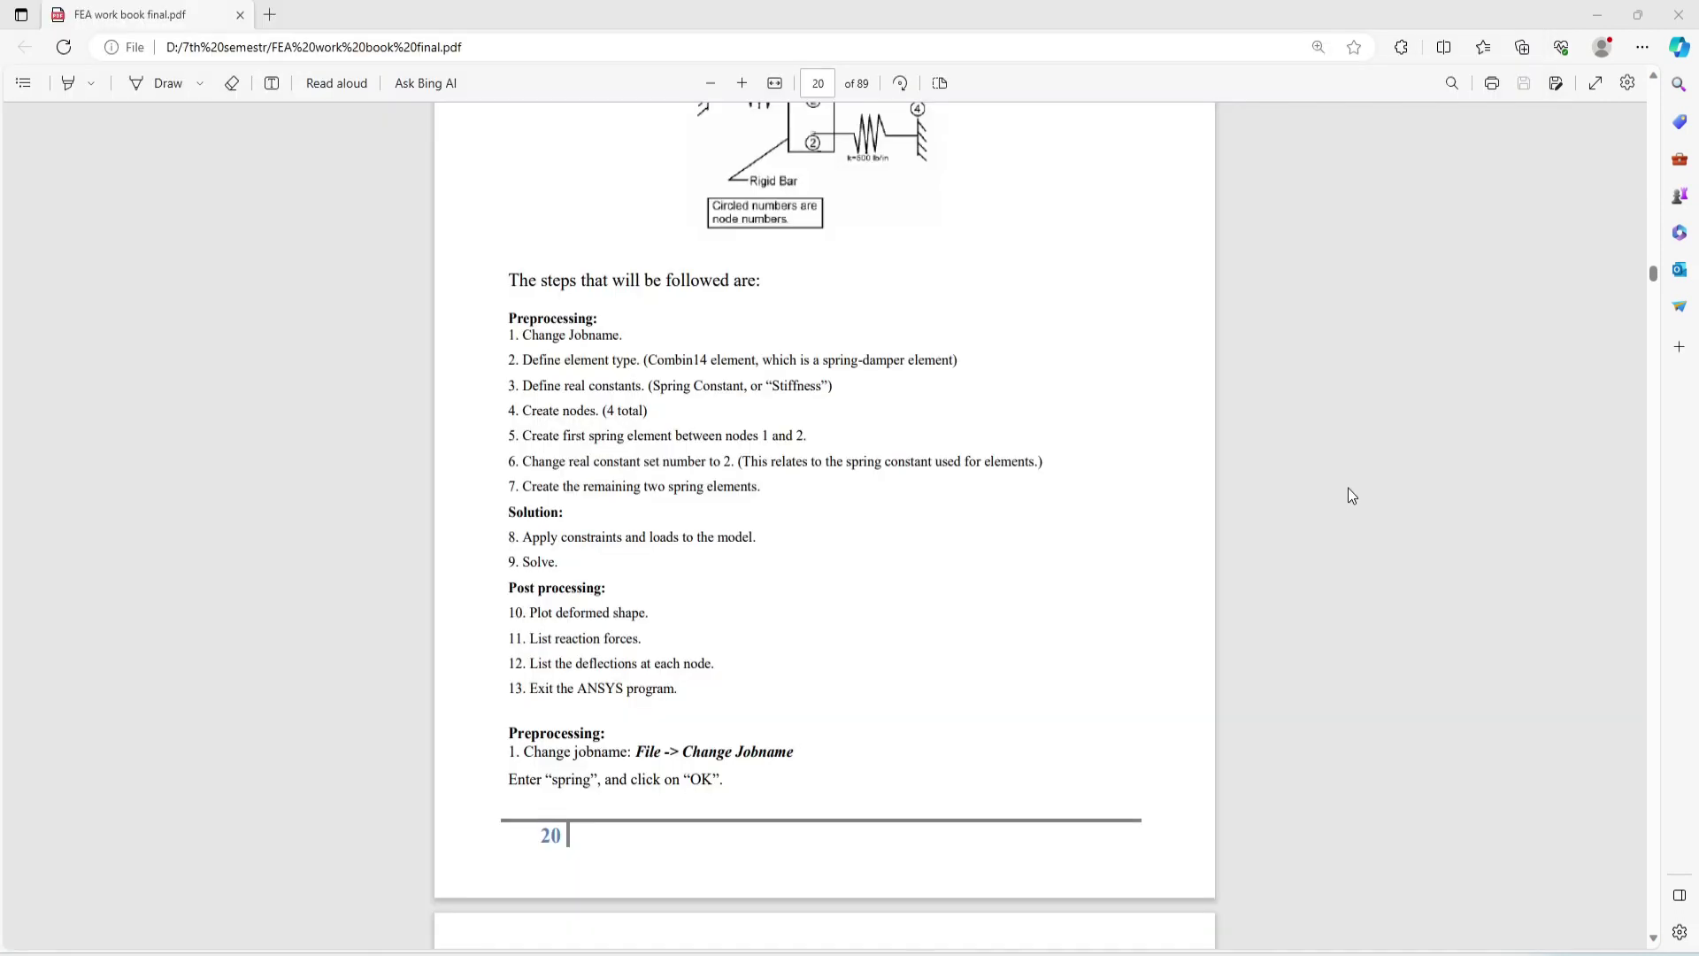
key("alt+Tab")
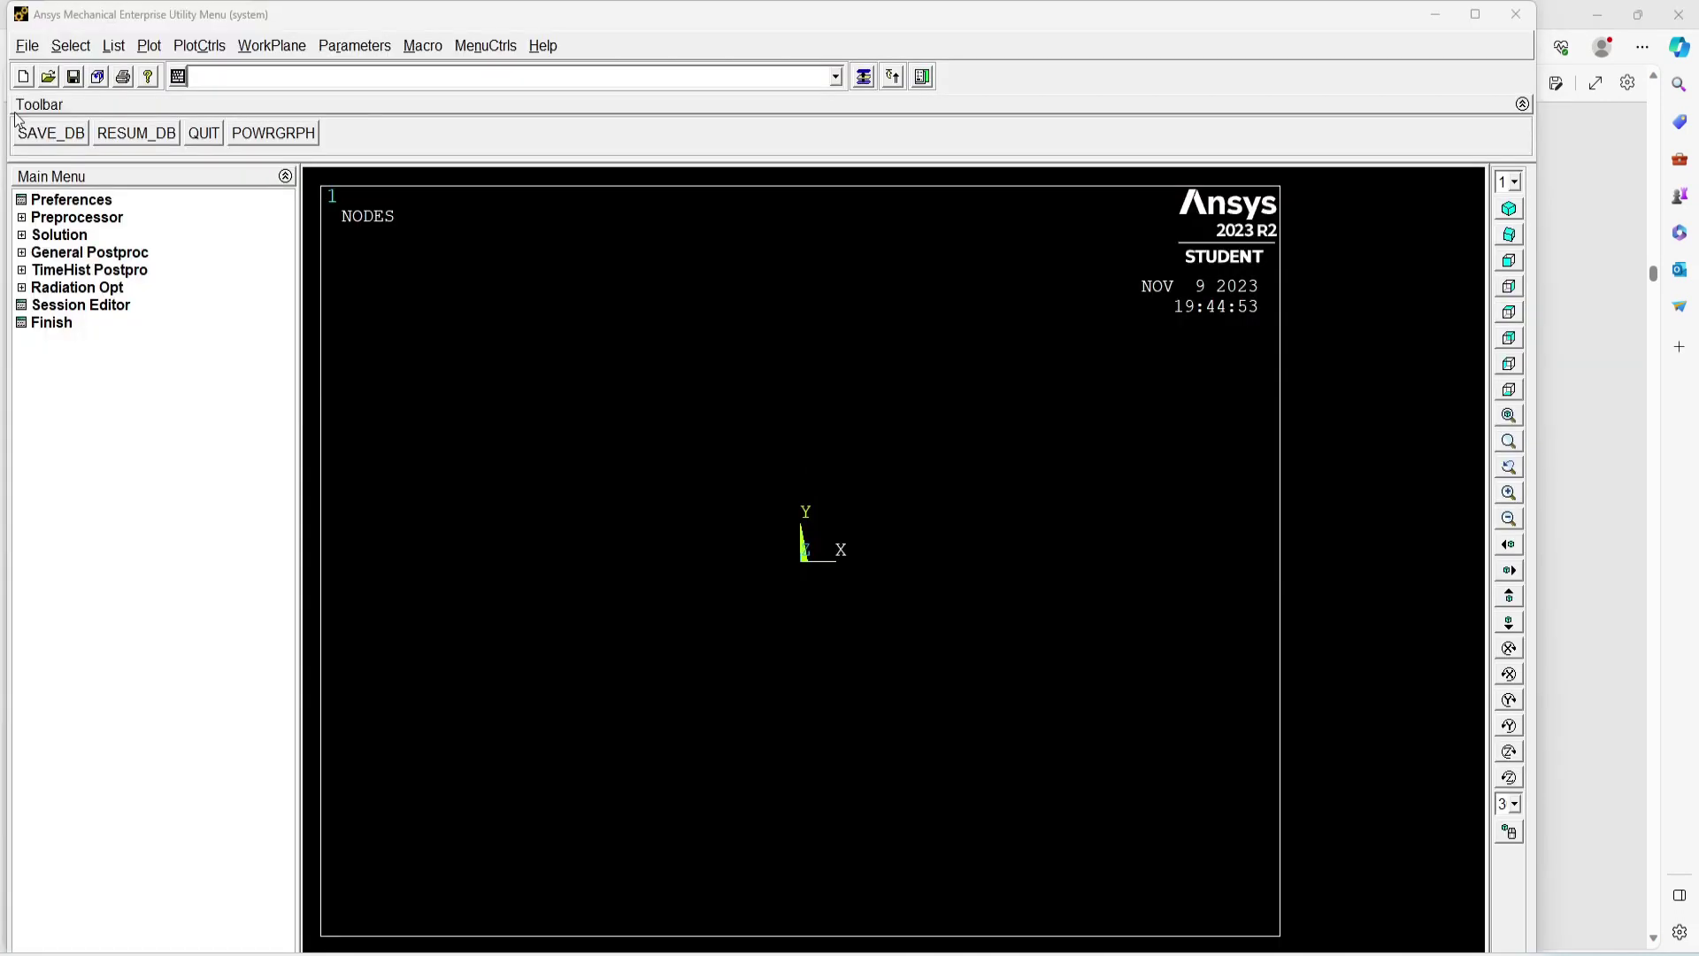
- Change the analysis jobname to springsystem
left_click(28, 46)
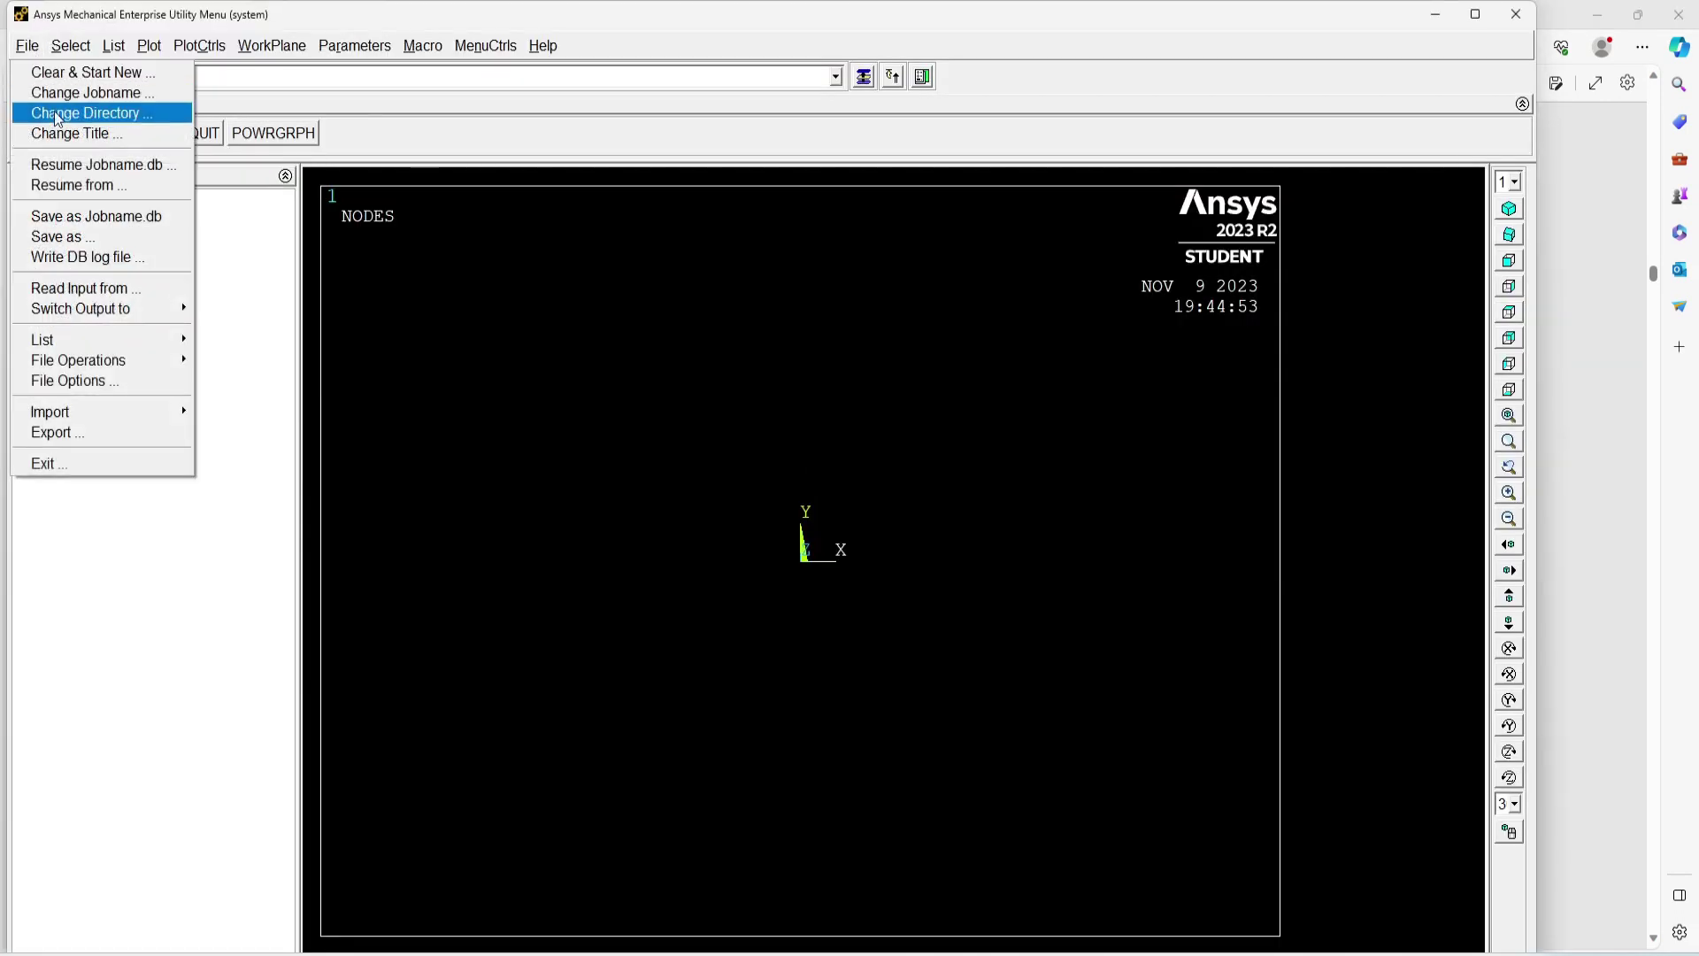
left_click(115, 92)
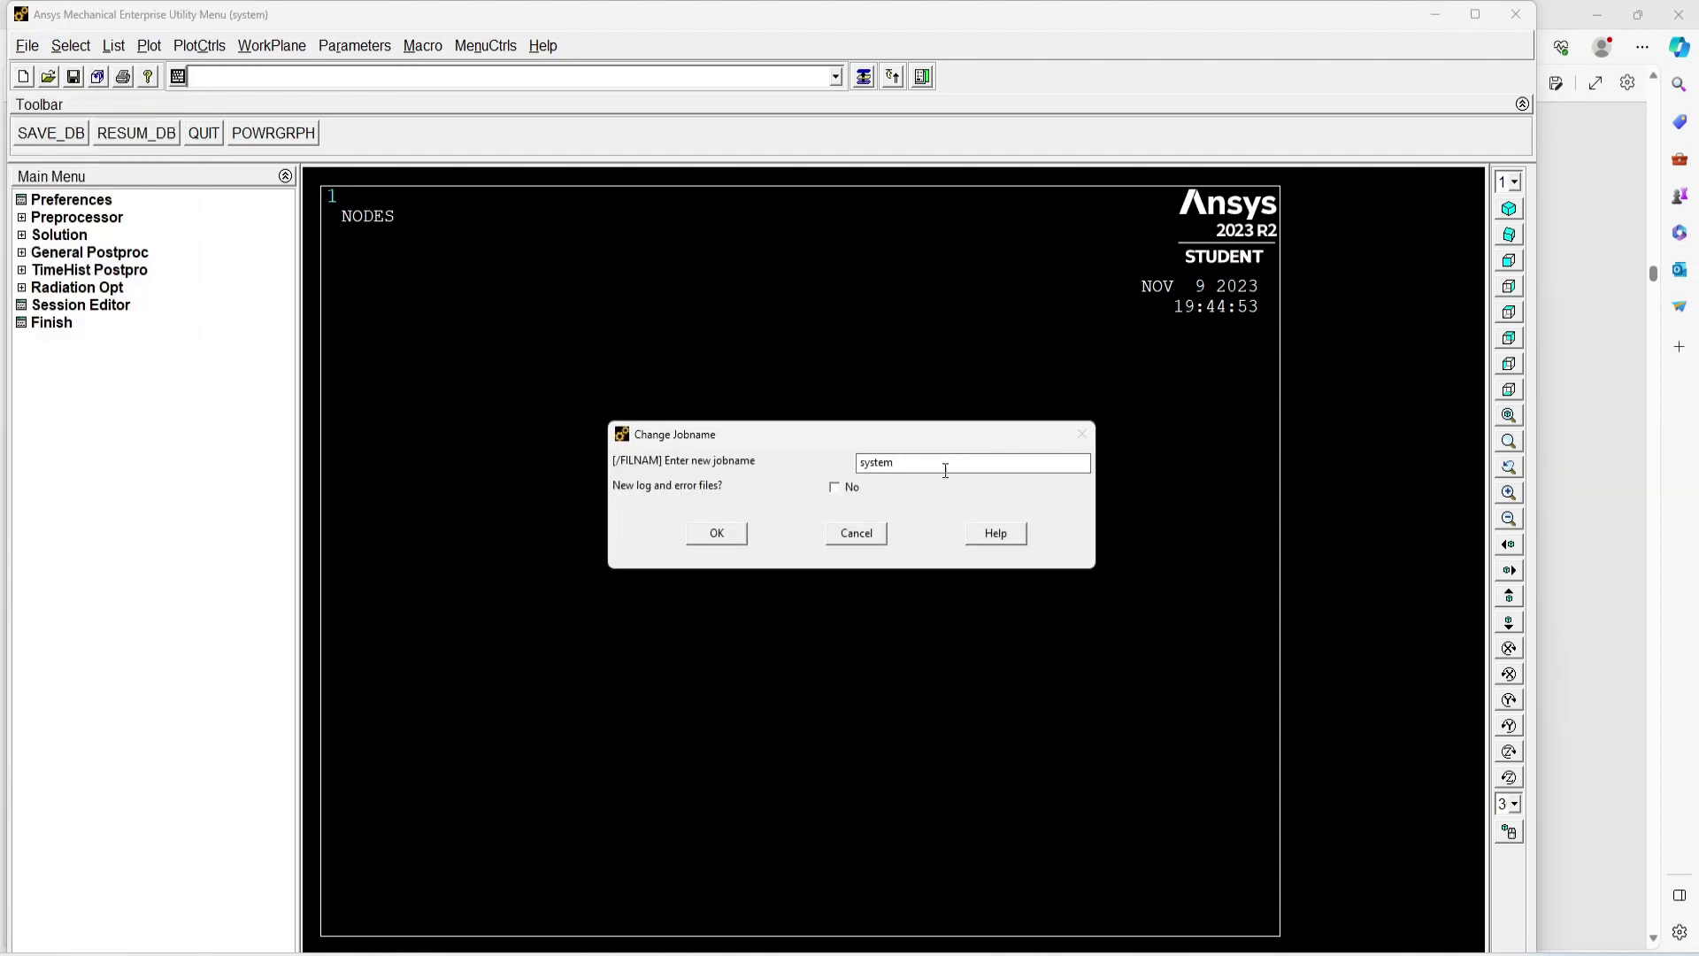
left_click_drag(916, 463, 860, 444)
type("spring system")
key("Return")
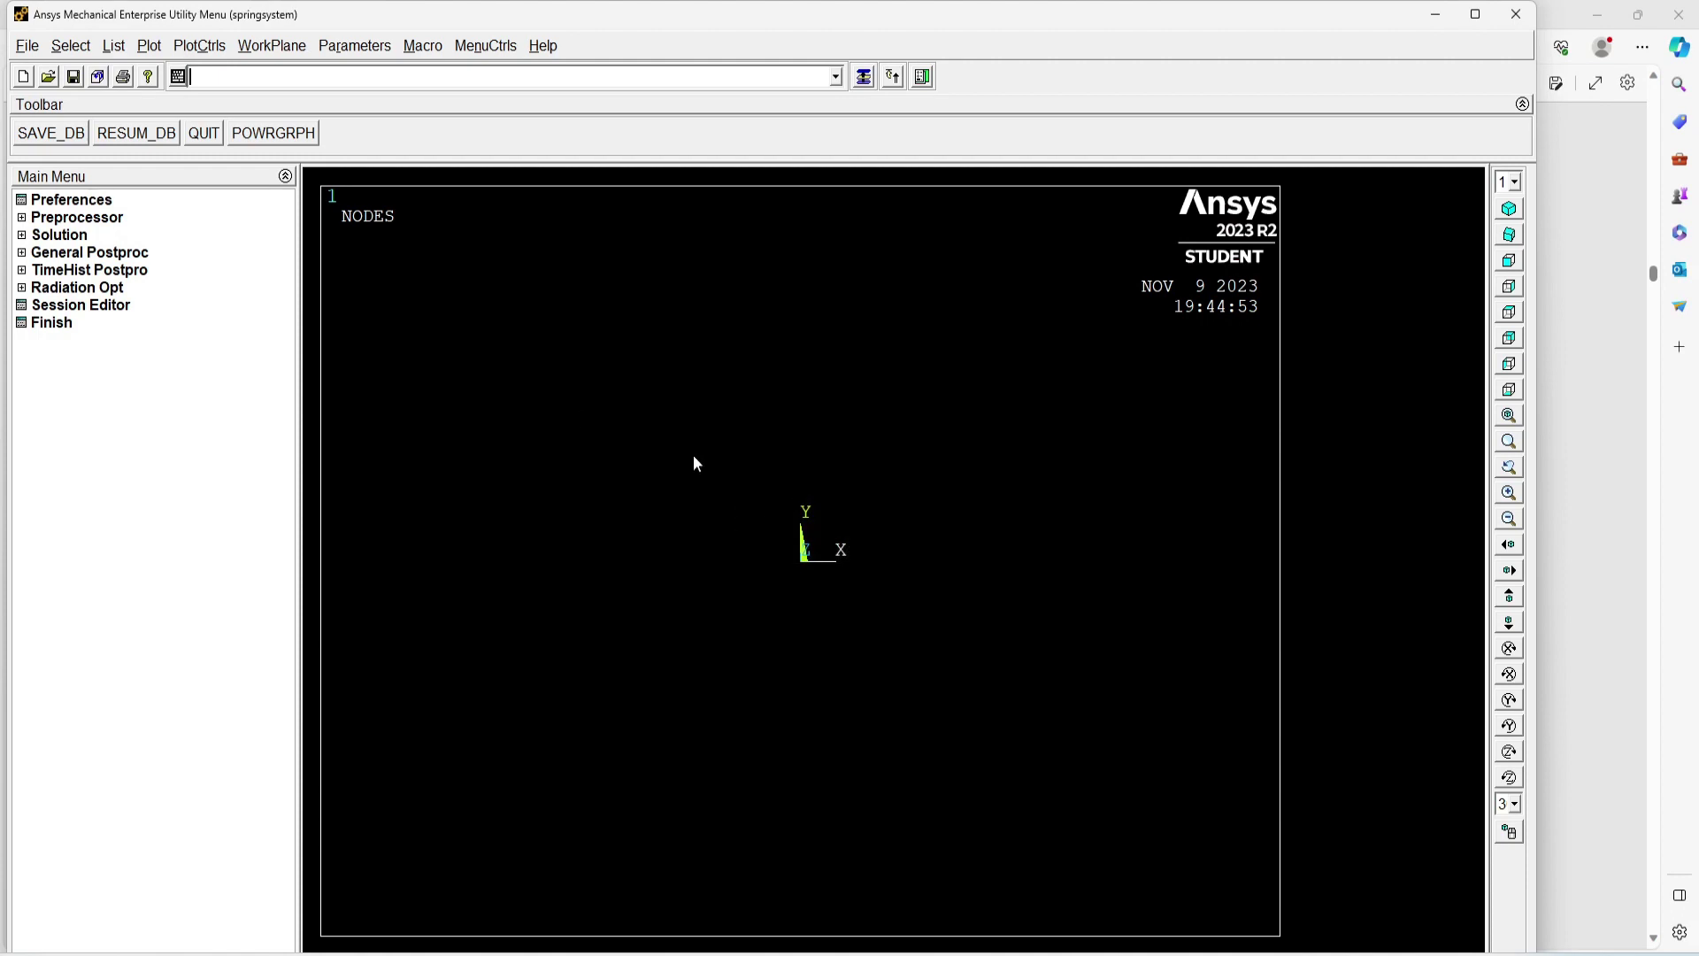
- Set the GUI filtering preferences to show only the Structural discipline
left_click(73, 204)
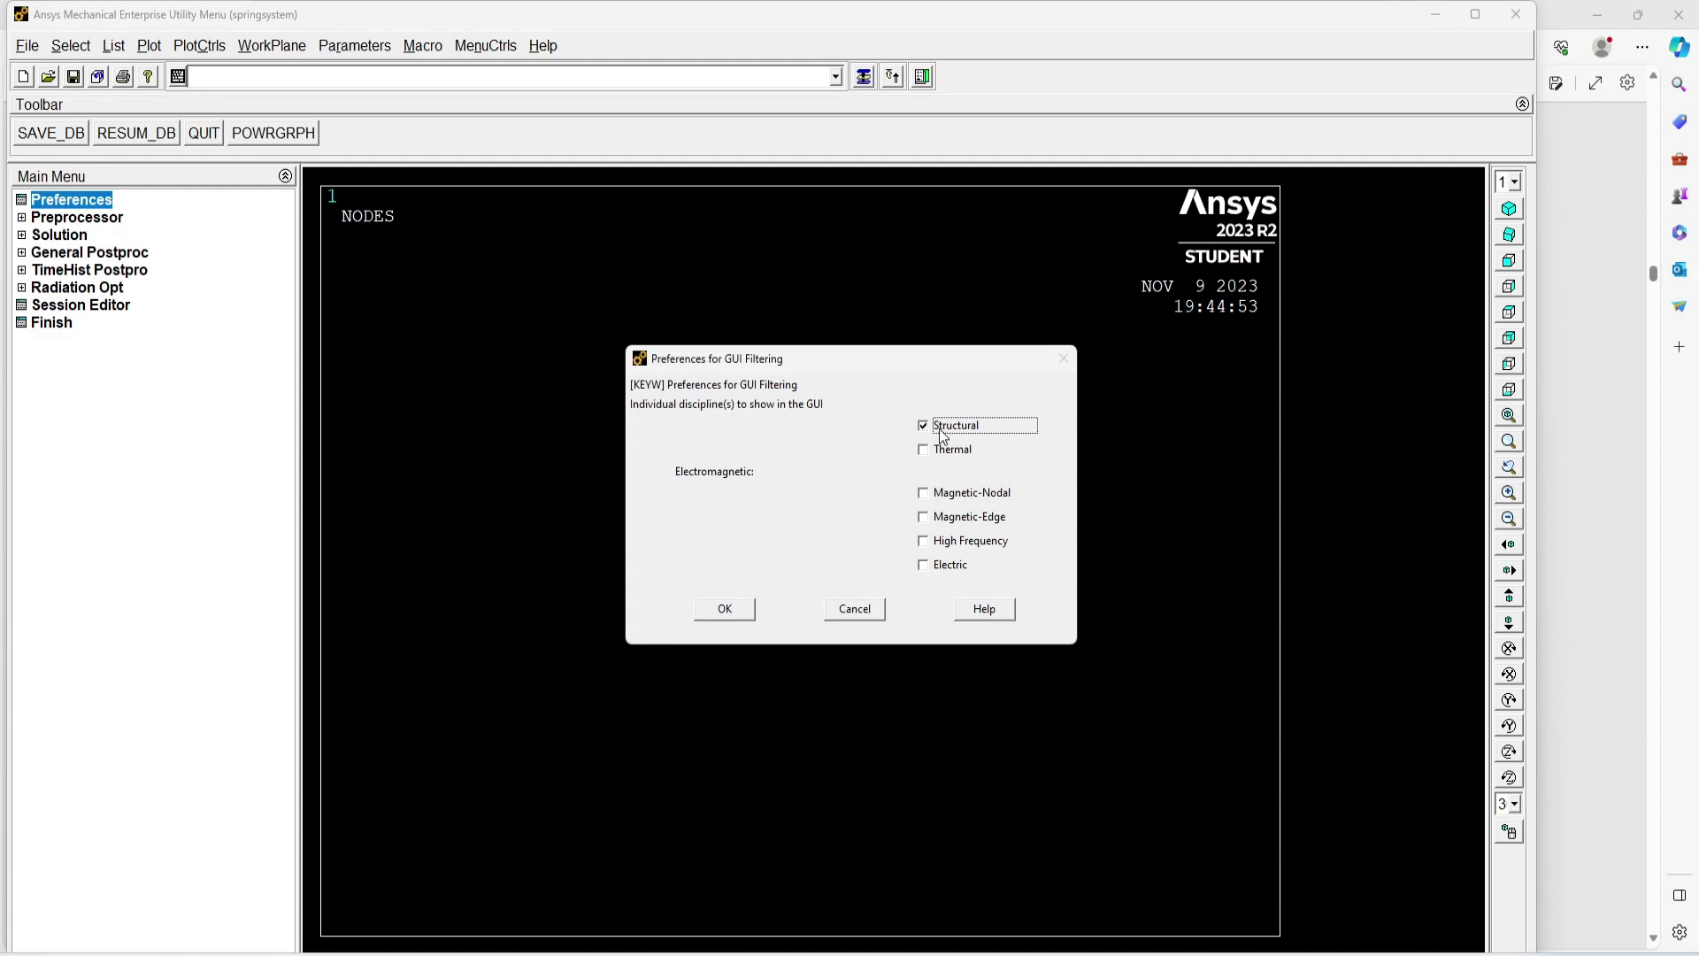
left_click(722, 608)
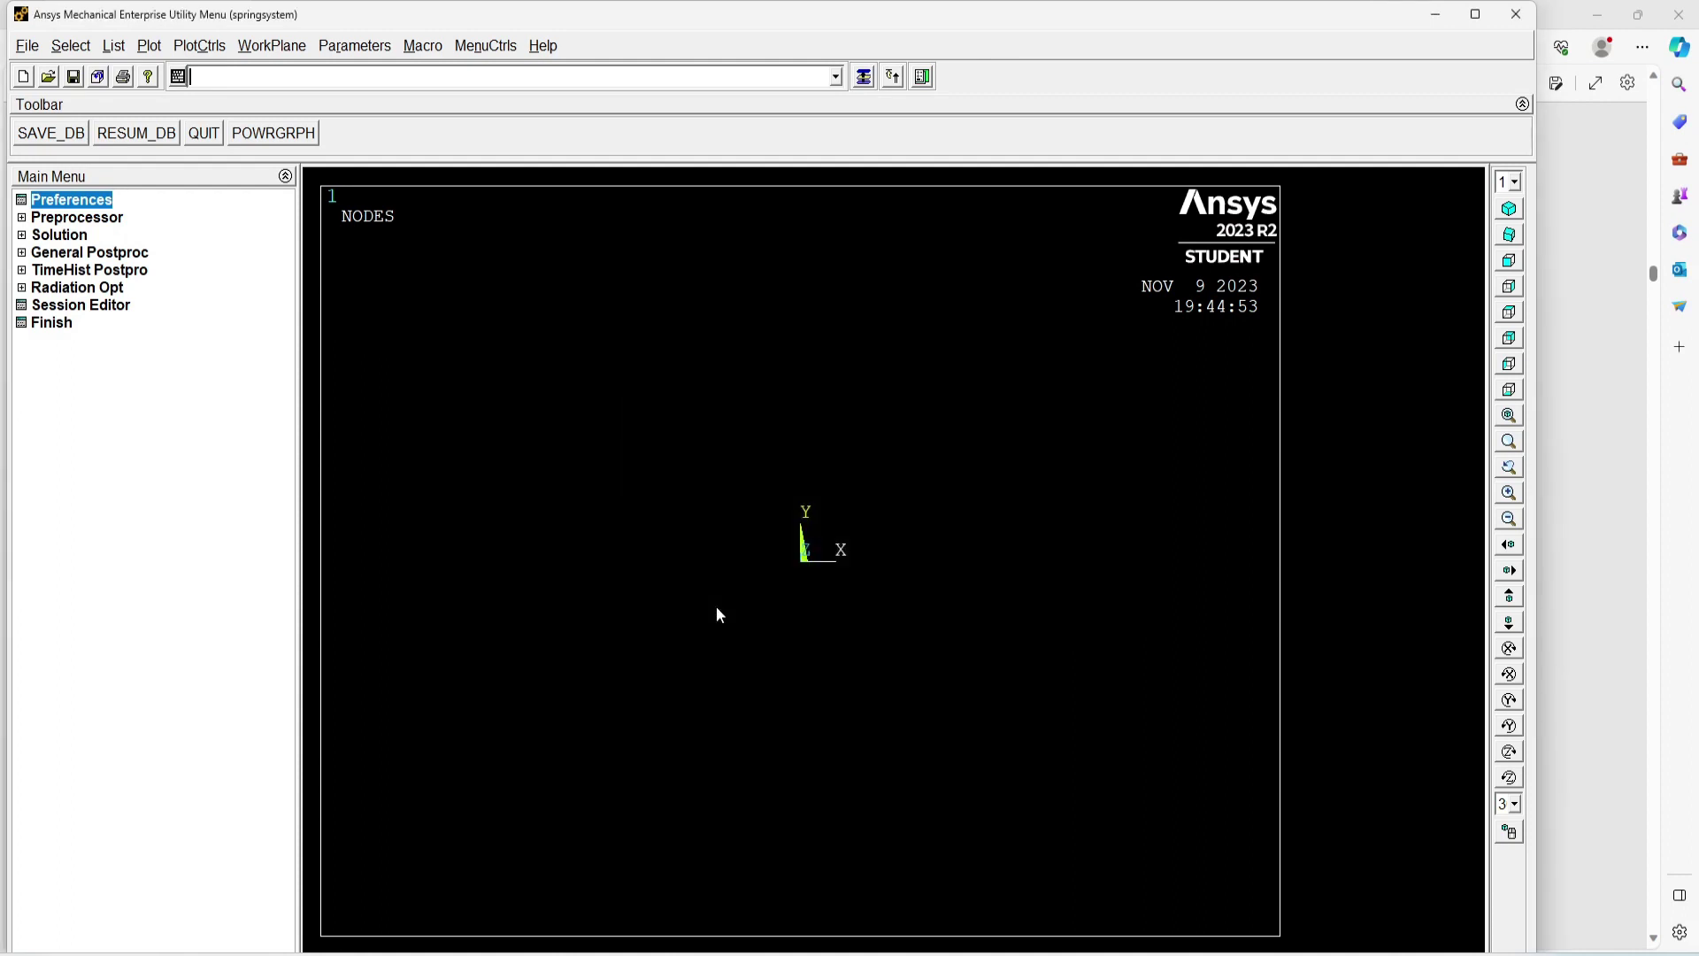
- Define element type 1 as the Combination element Spring-damper 14
left_click(88, 221)
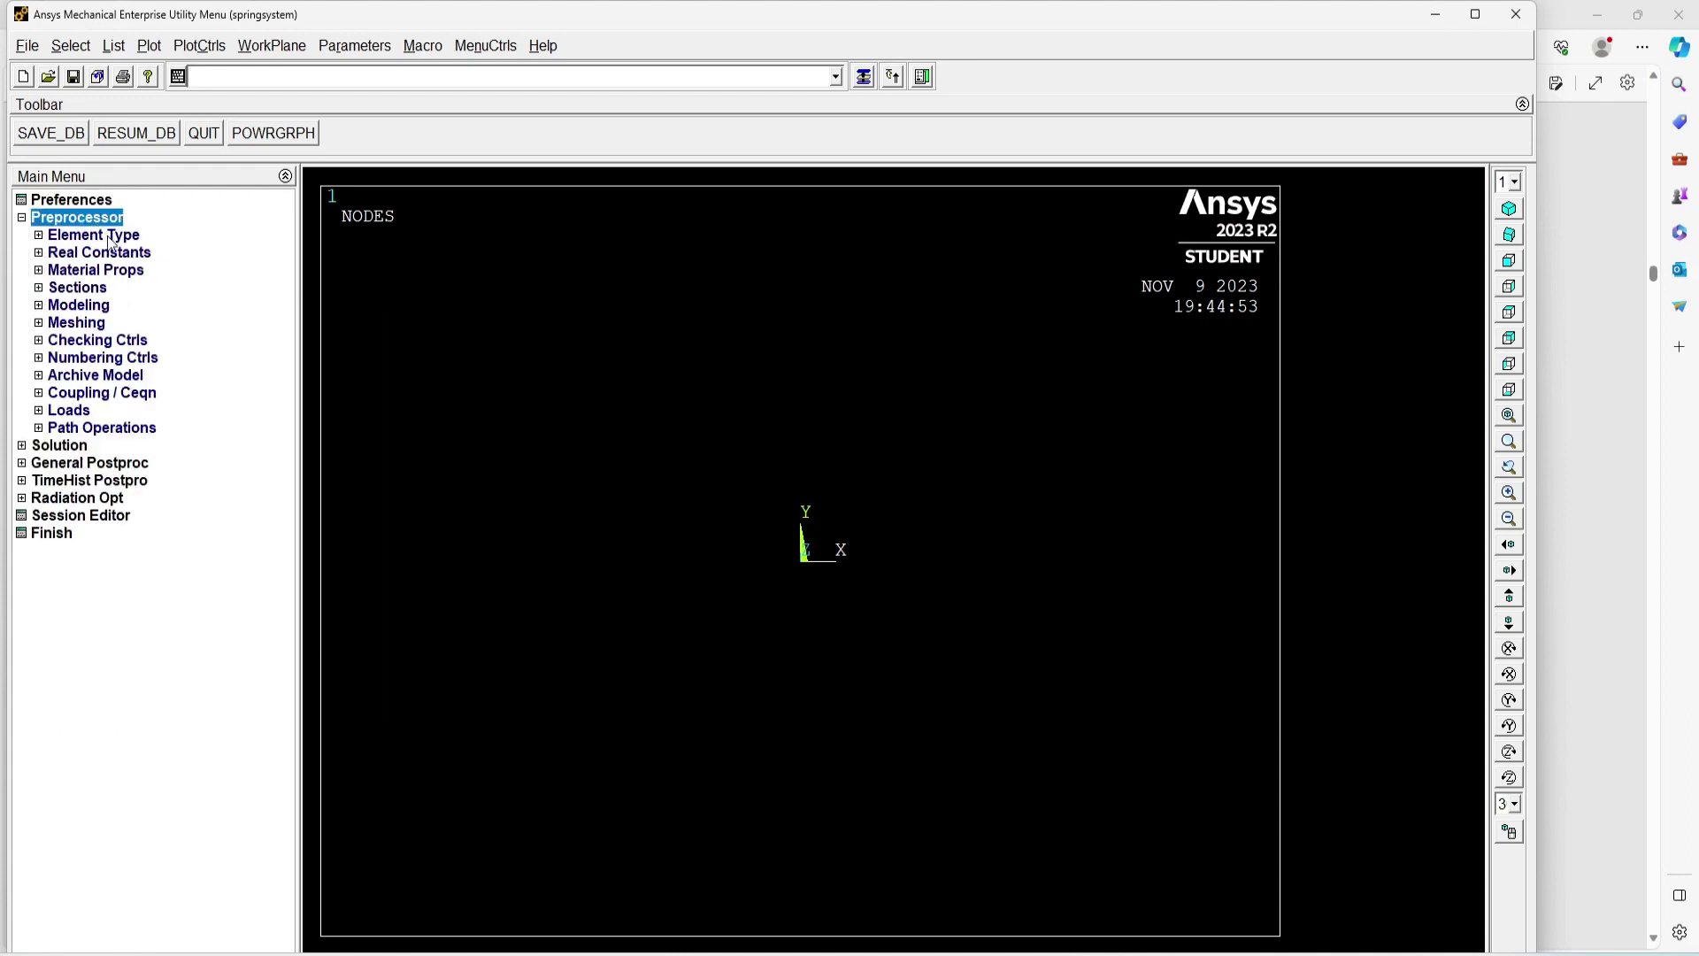
left_click(110, 237)
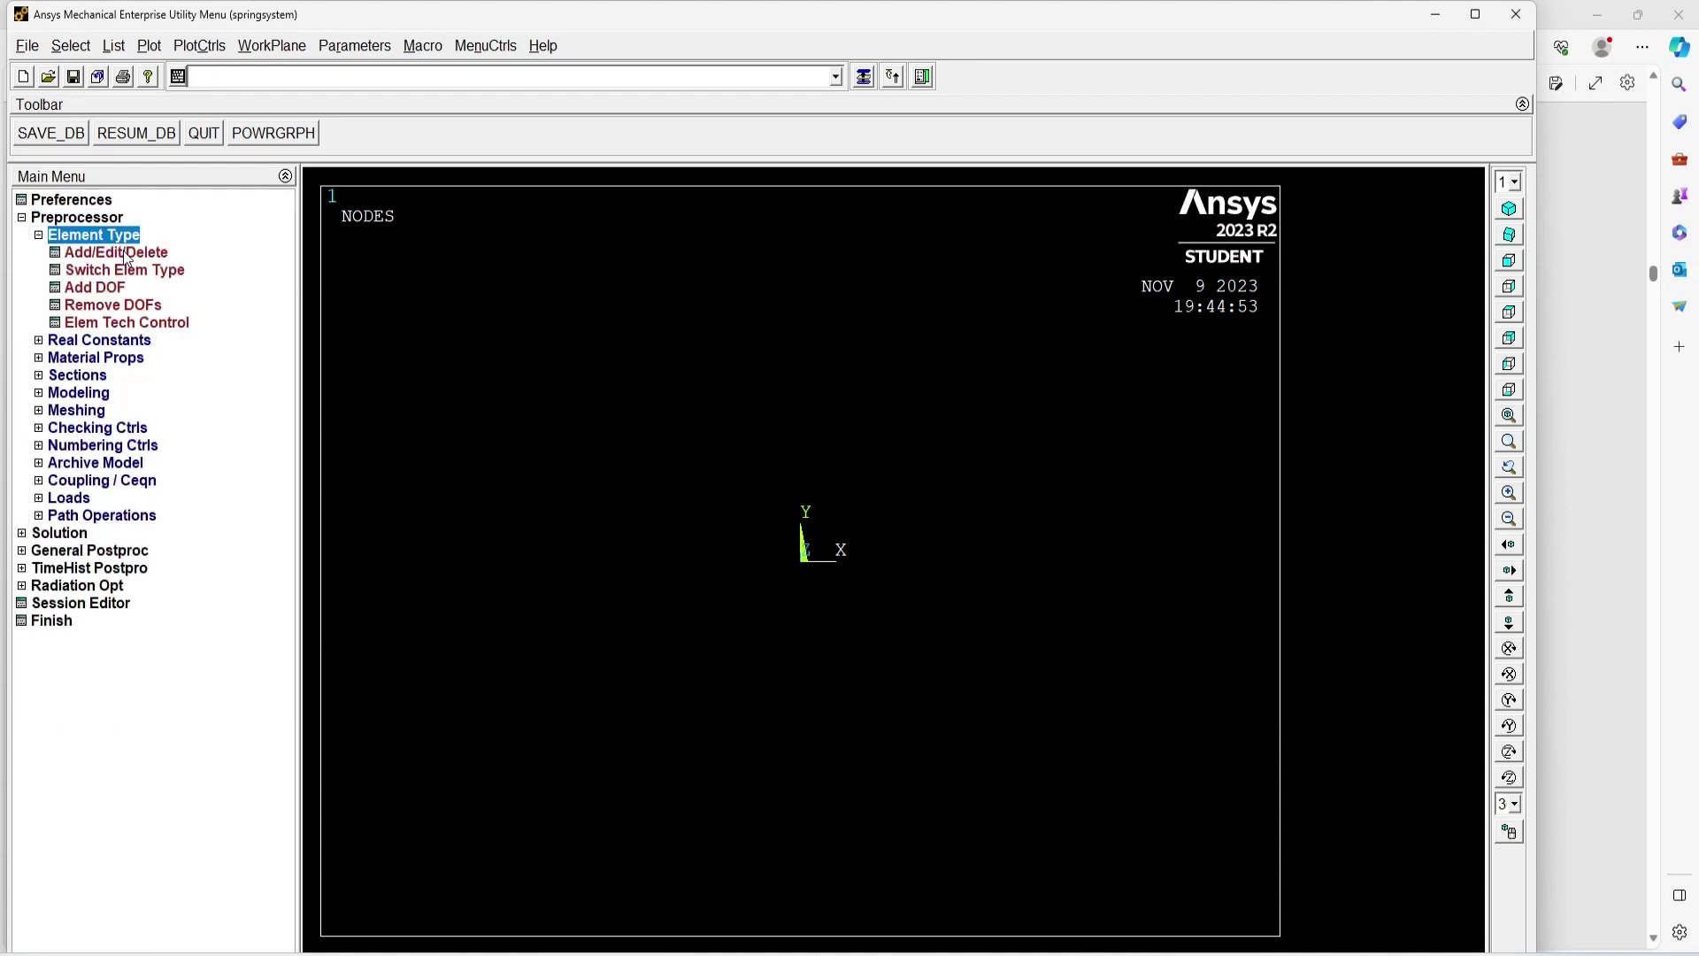
left_click(116, 253)
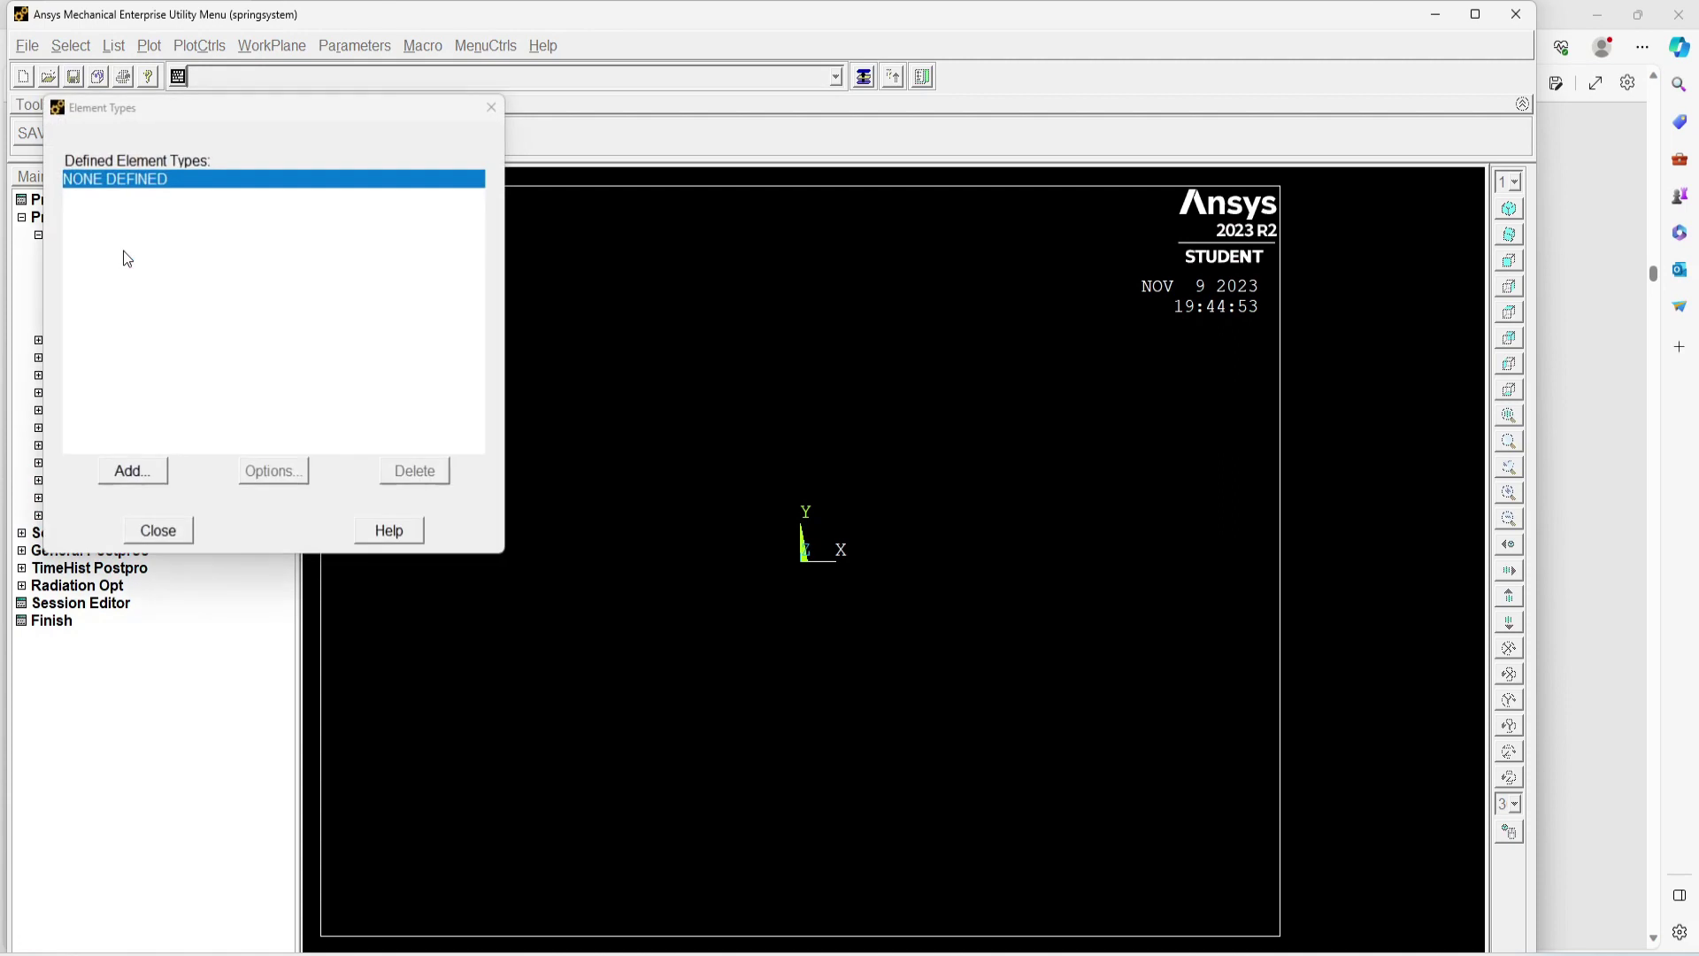
left_click(129, 469)
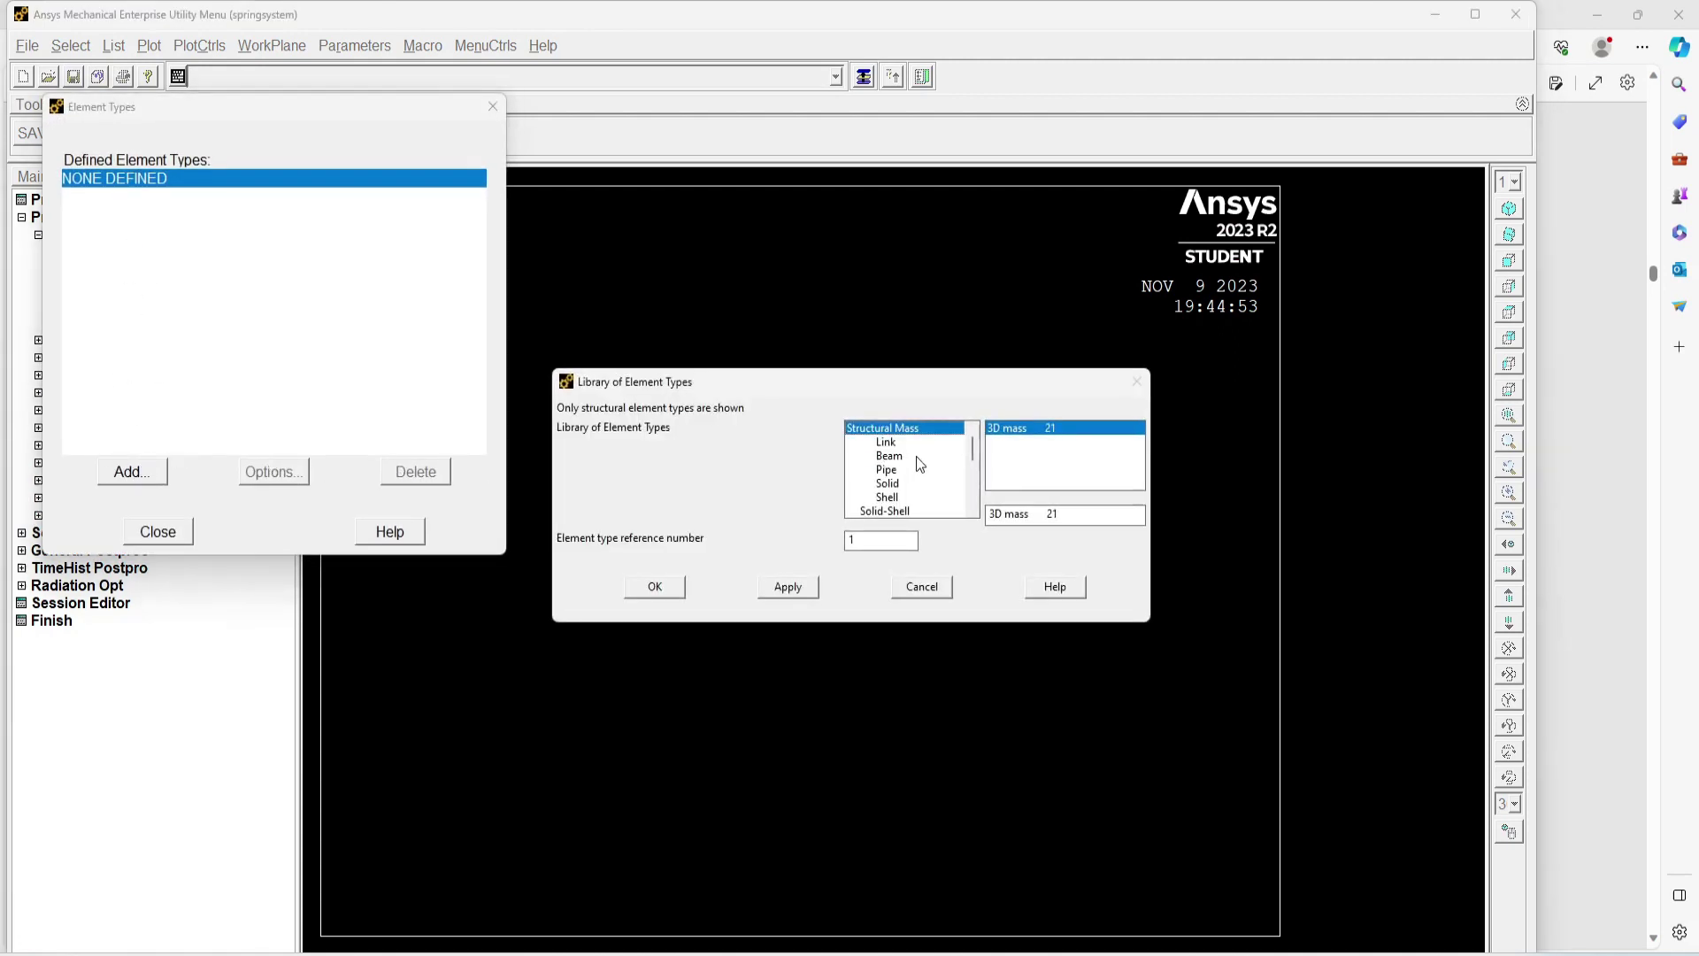
scroll(915, 455, "down", 3)
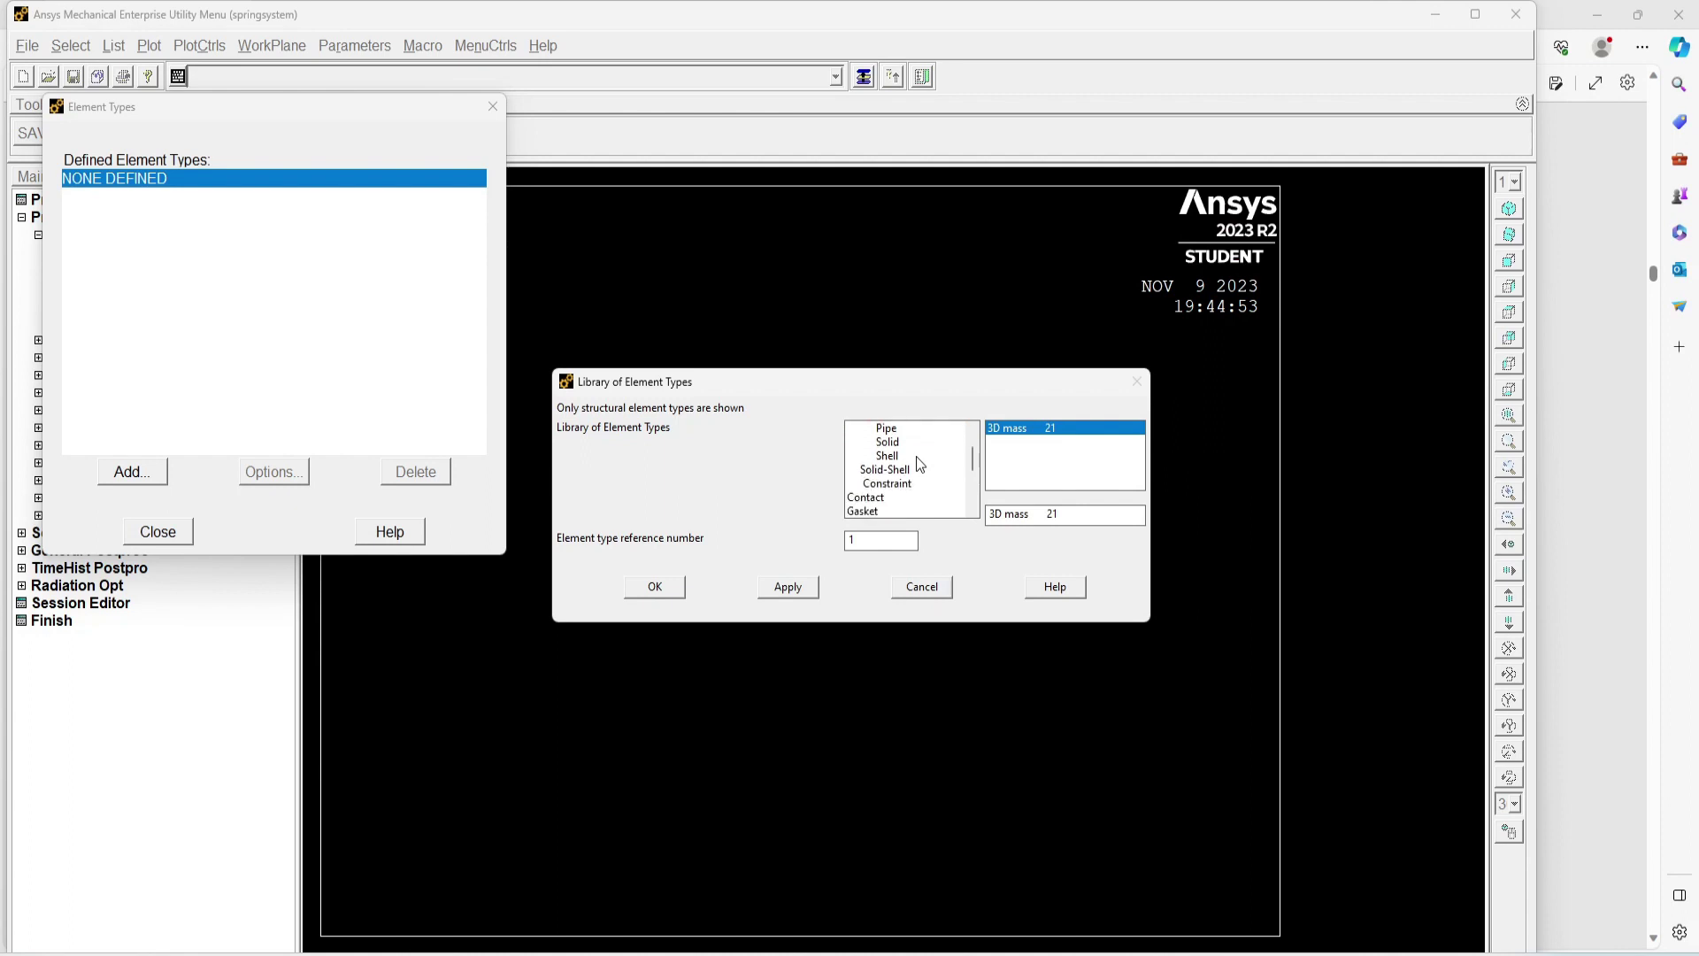
scroll(916, 454, "down", 6)
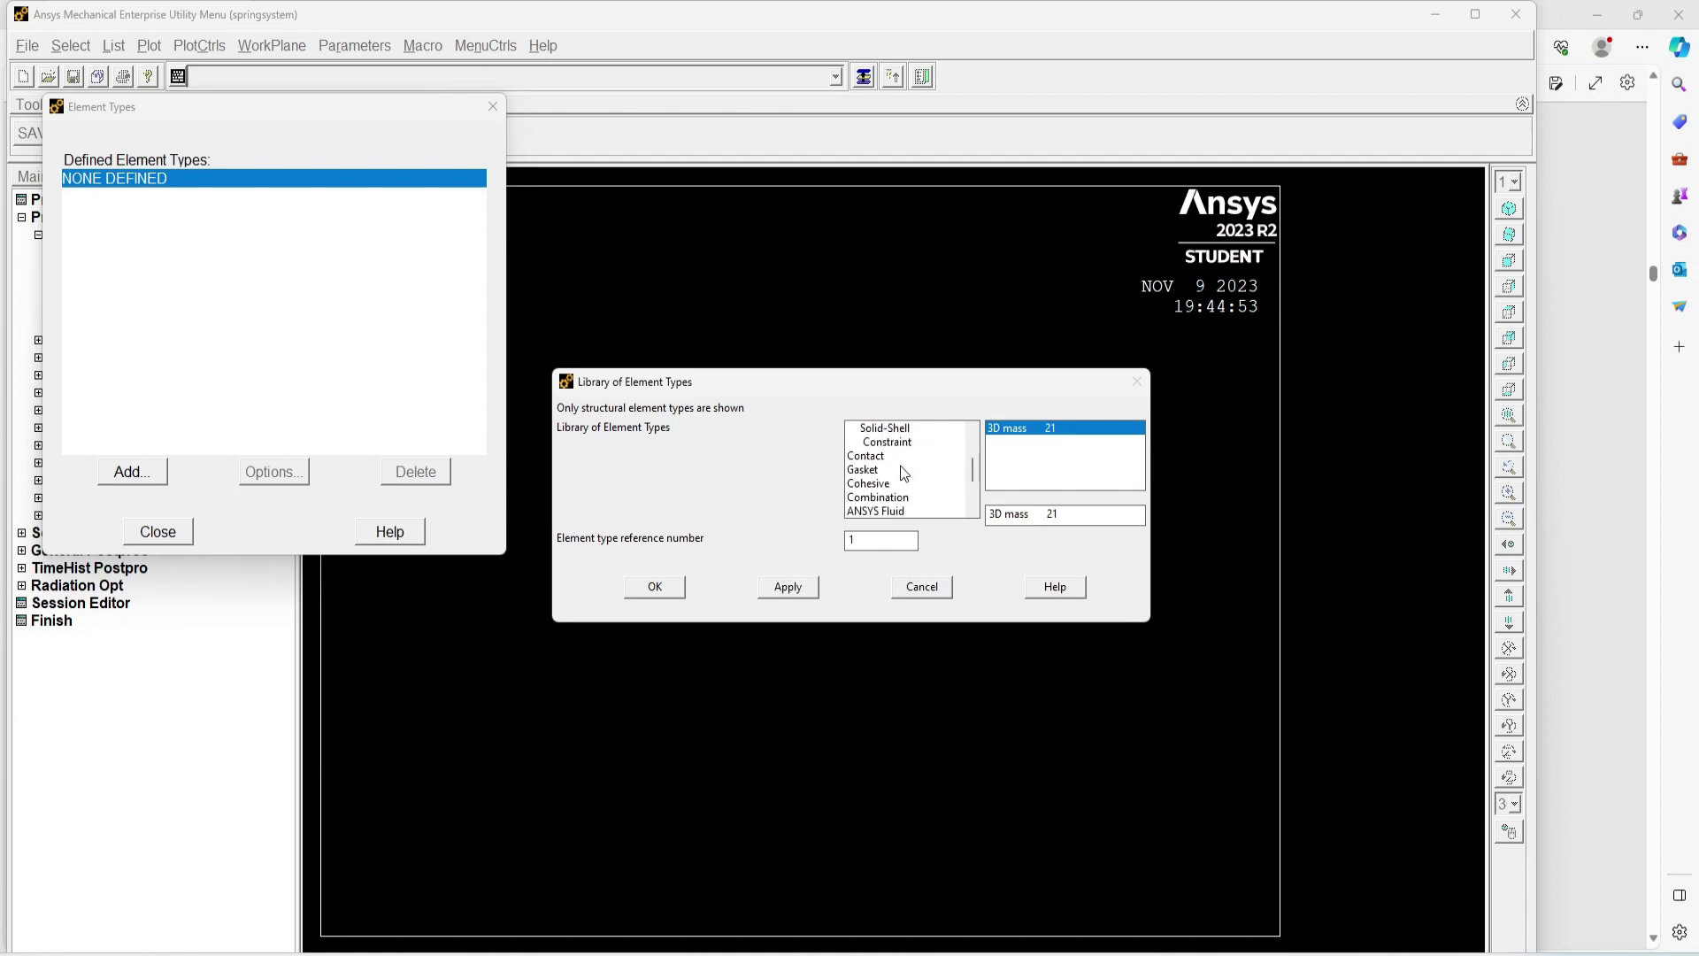
left_click(876, 459)
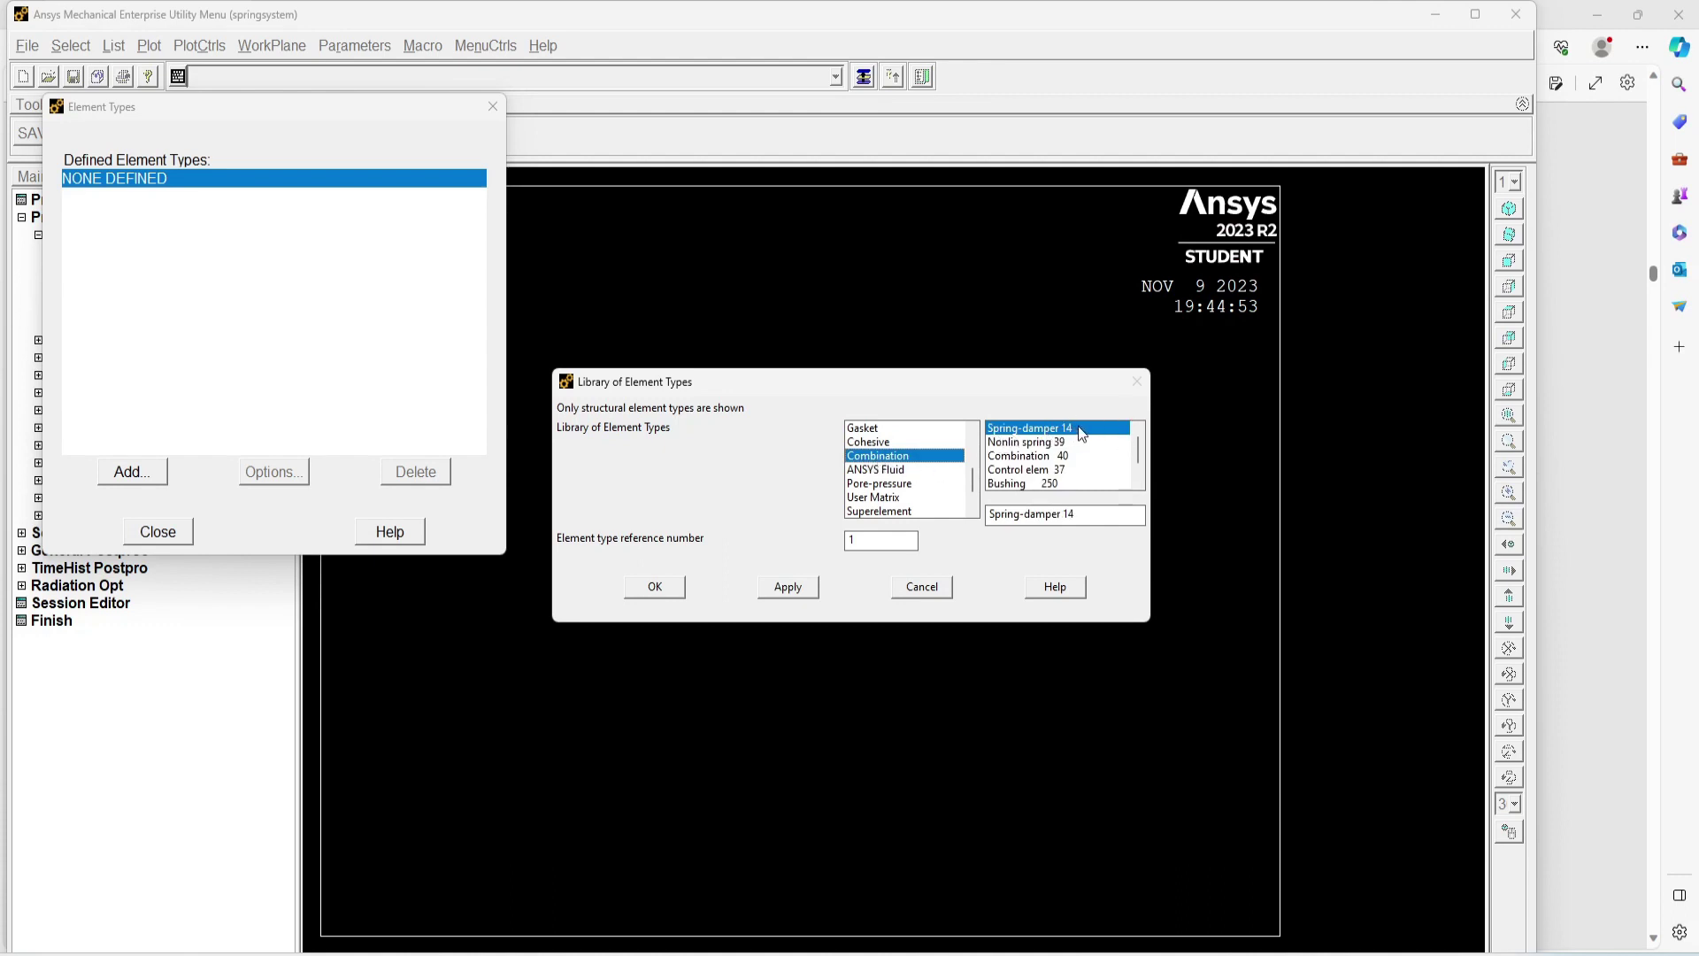
left_click(666, 592)
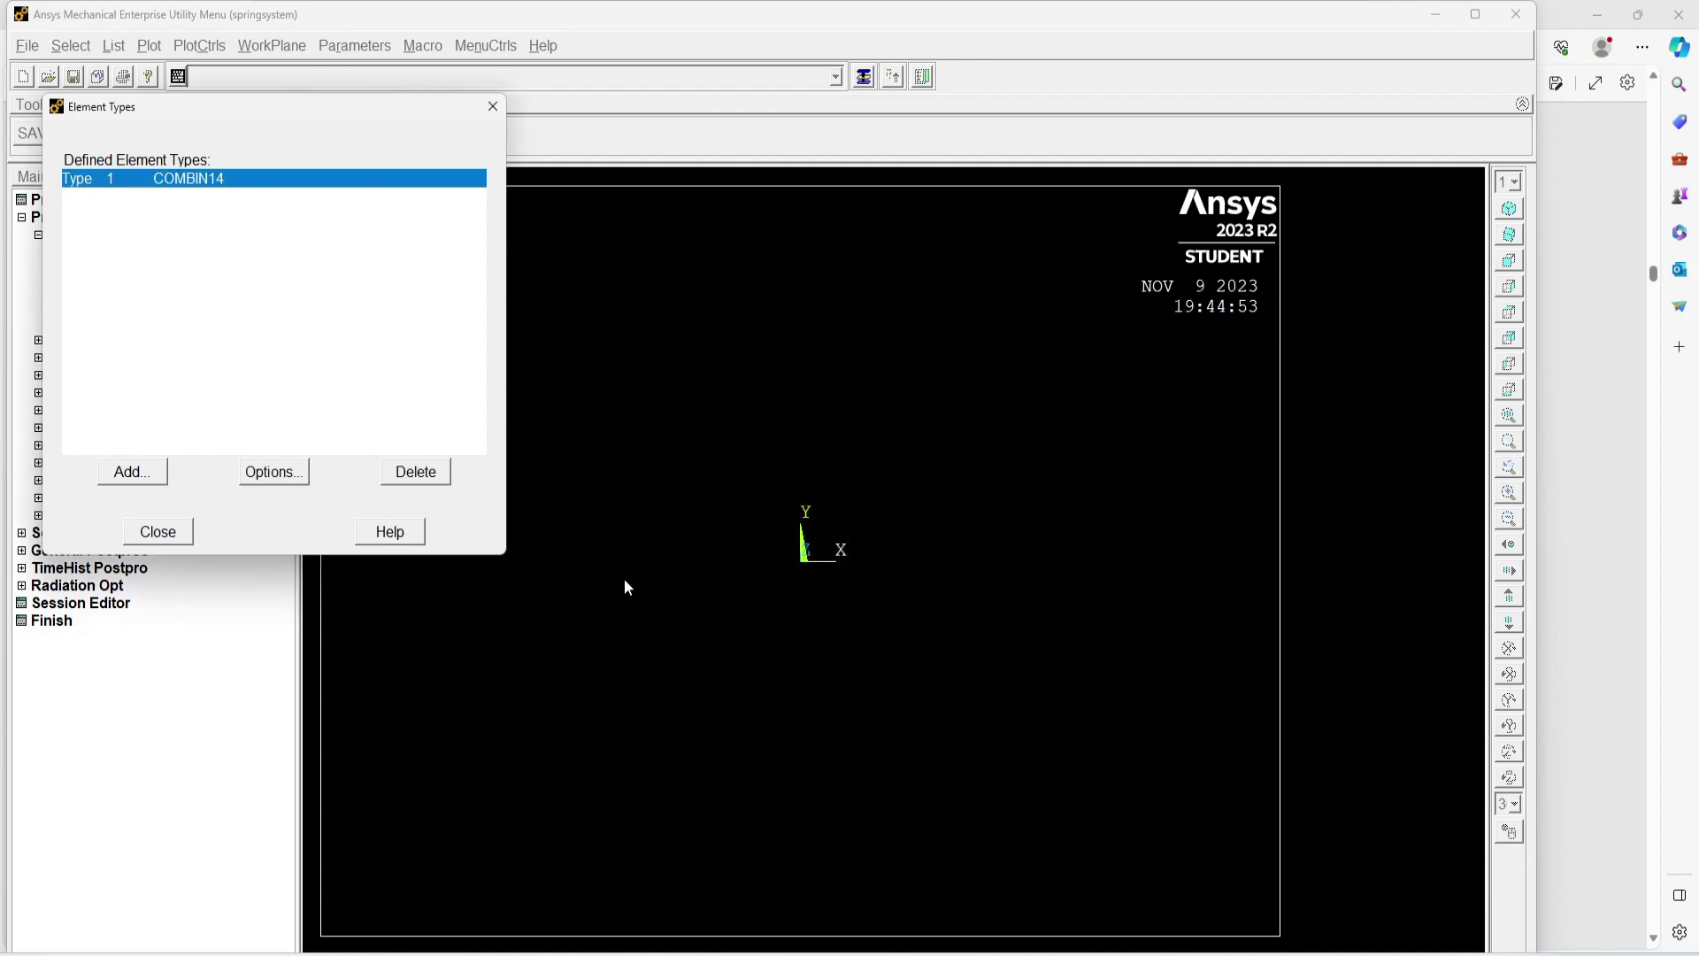
left_click(158, 534)
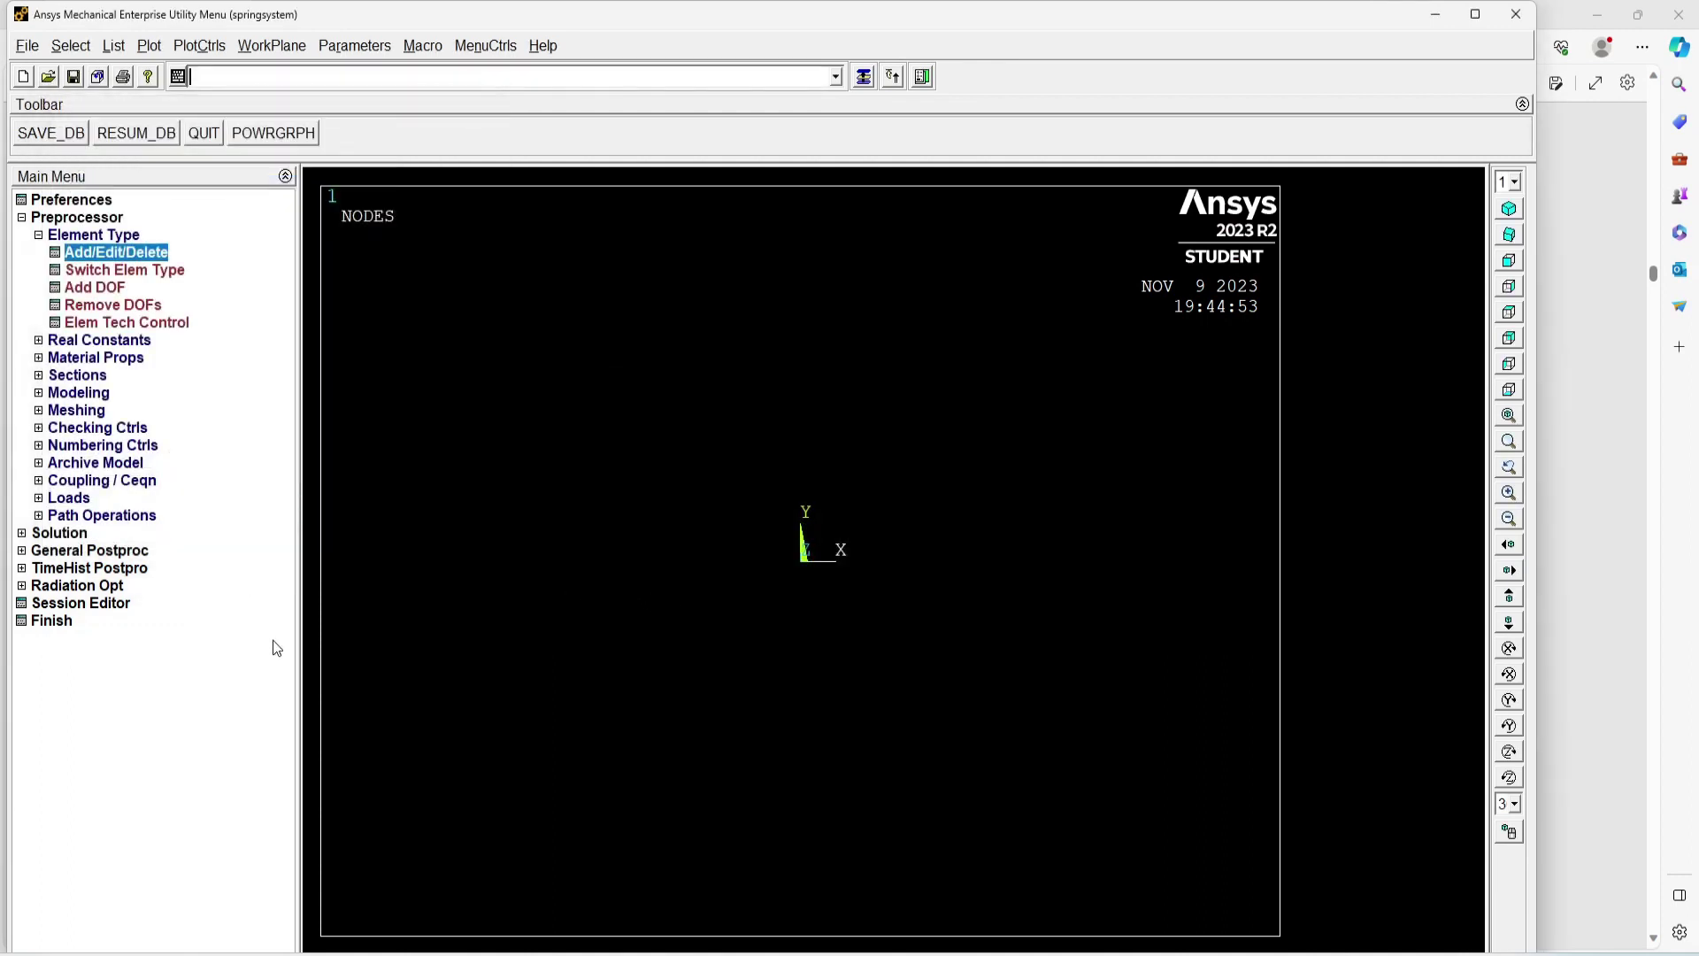
- Define real constant set 1 for the COMBIN14 element type with a spring constant of 1000
left_click(93, 234)
left_click(99, 252)
left_click(108, 271)
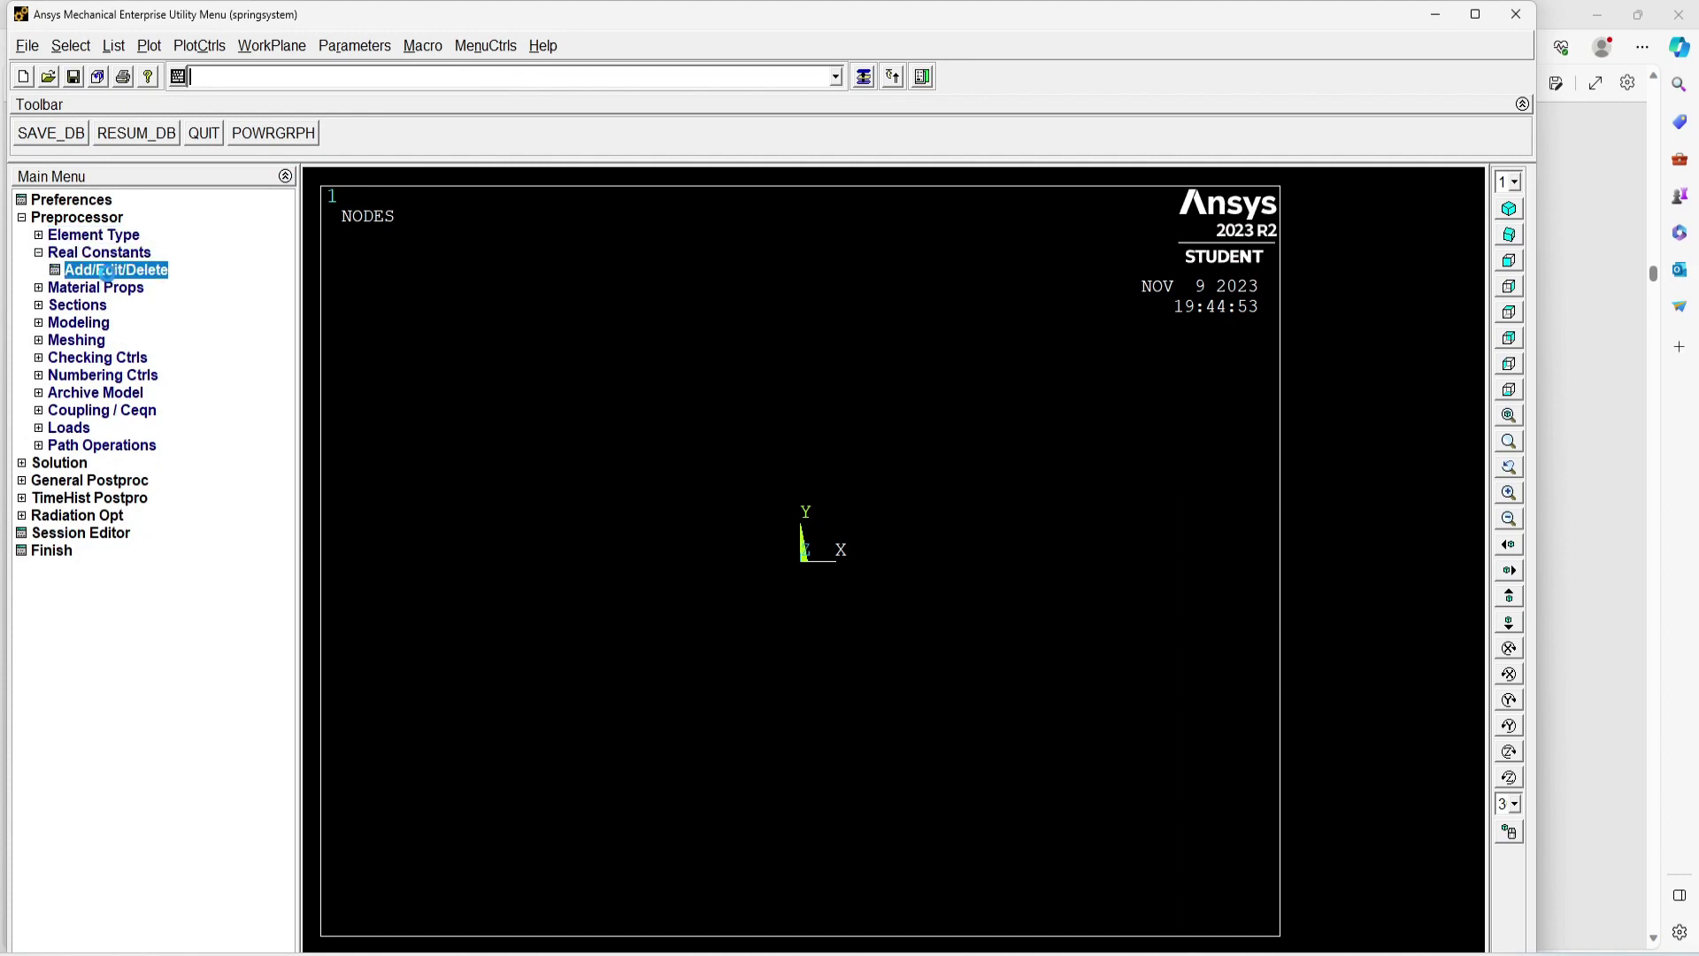
left_click(99, 408)
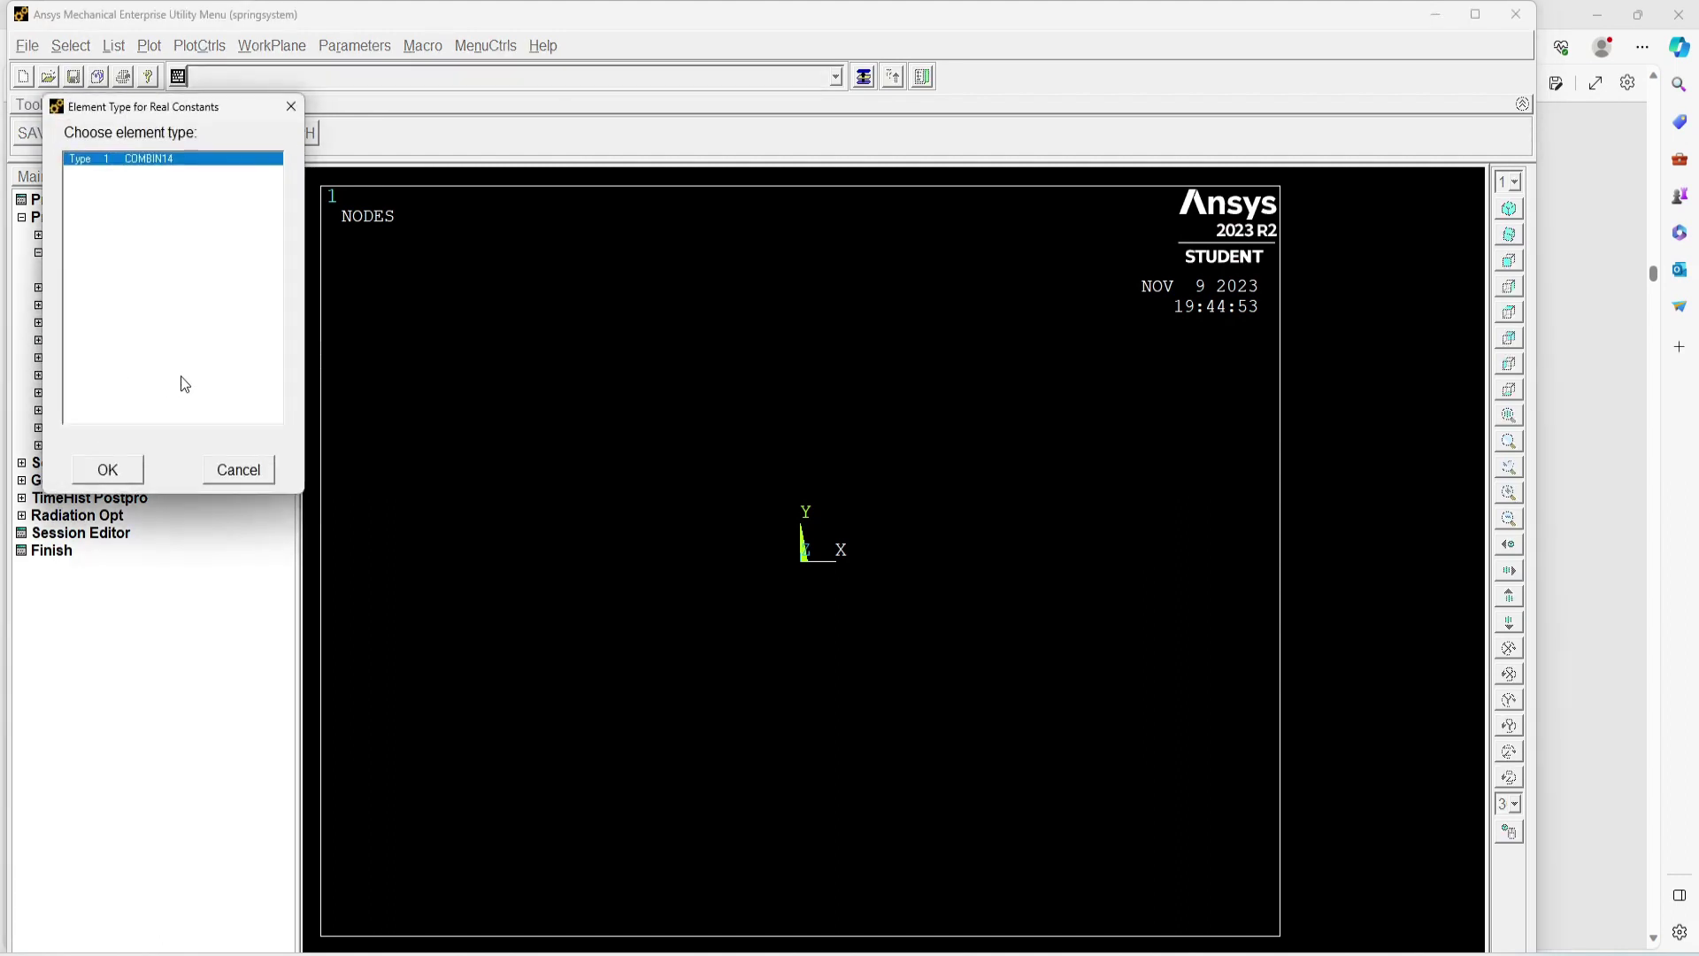
left_click(128, 467)
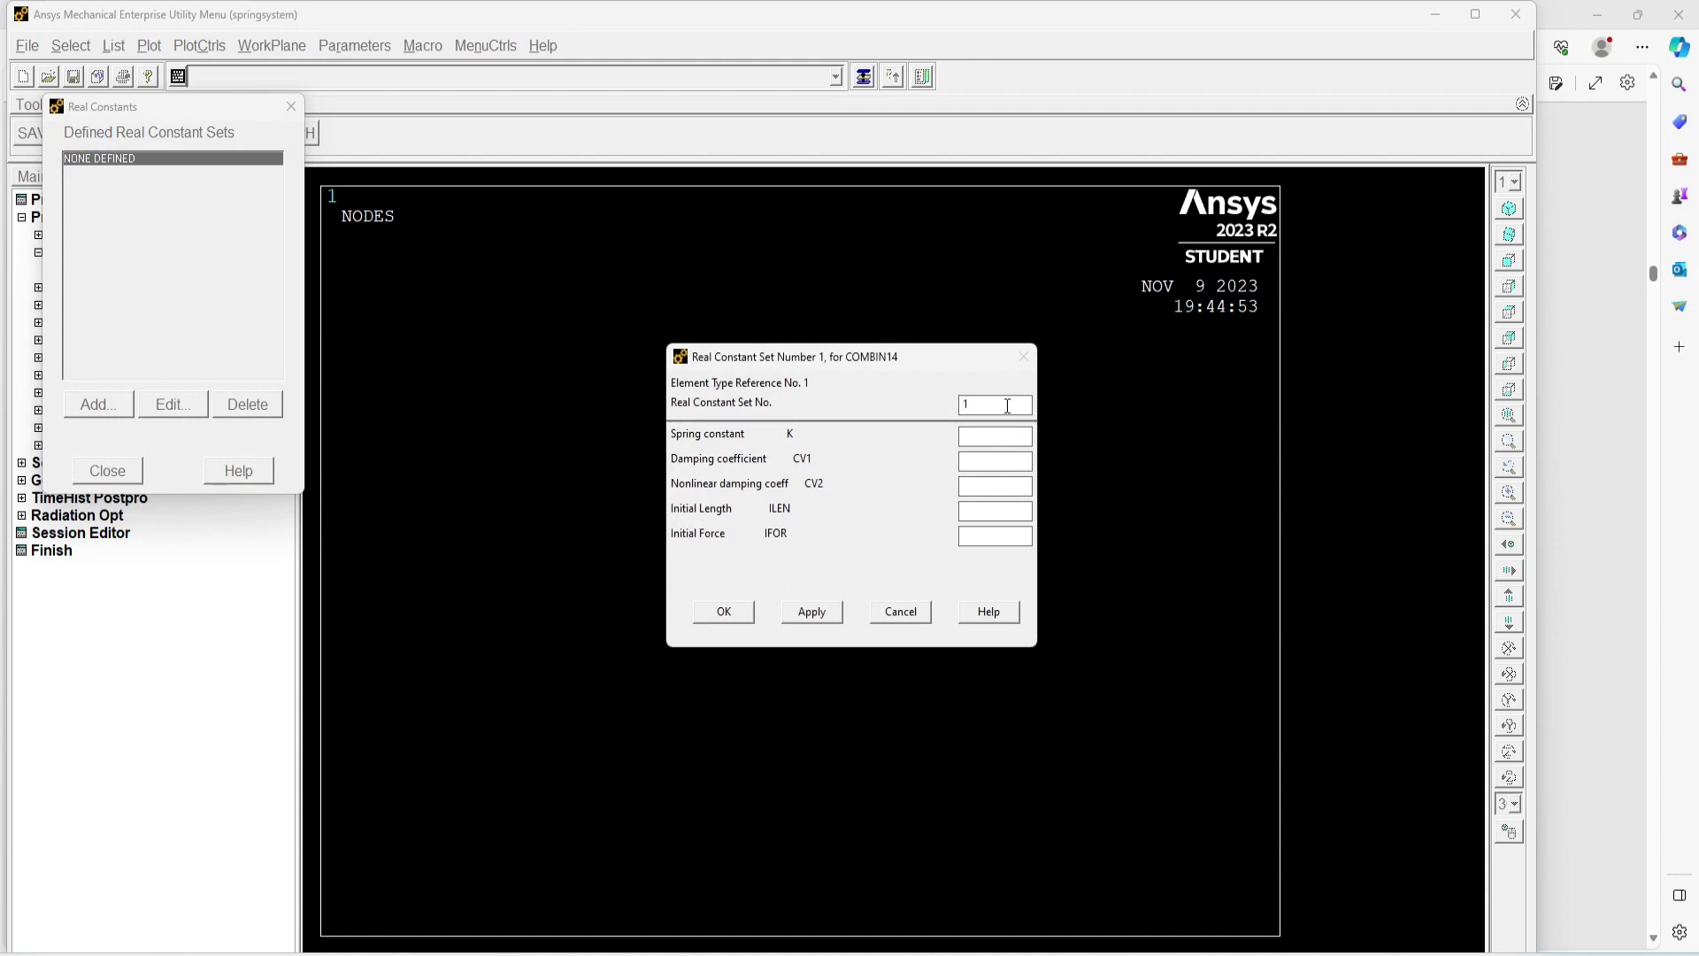
left_click(990, 442)
type("1000")
left_click(724, 613)
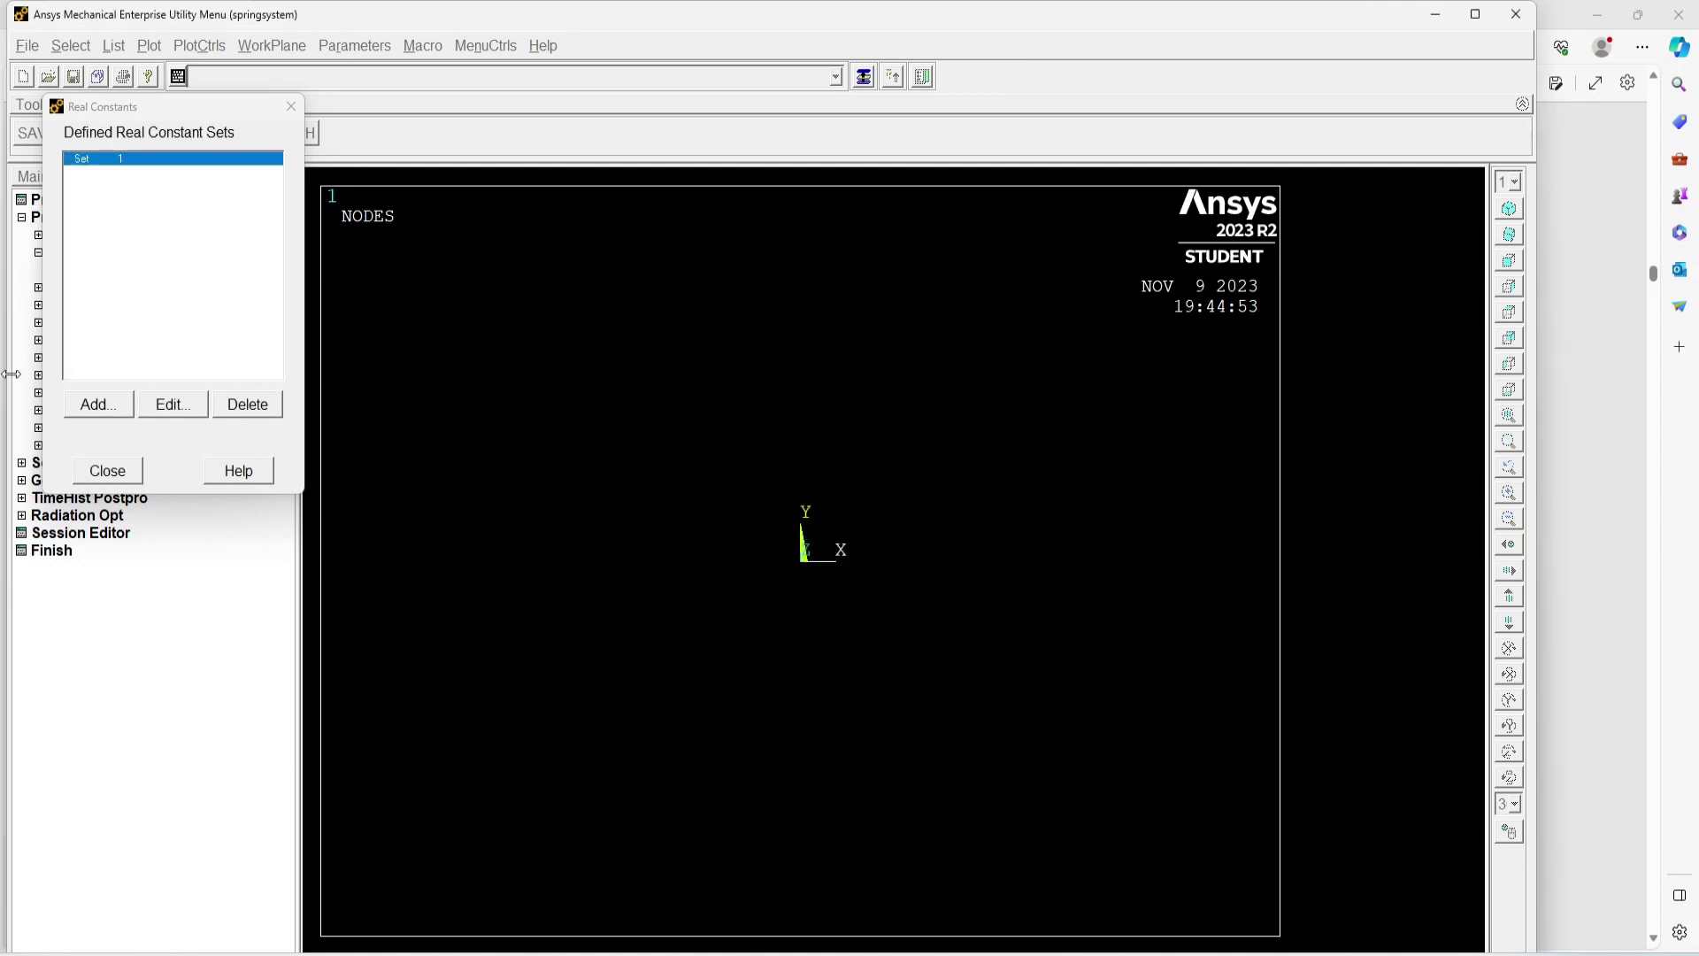
- Add real constant set 2 for COMBIN14 with a spring constant of 500
left_click(98, 405)
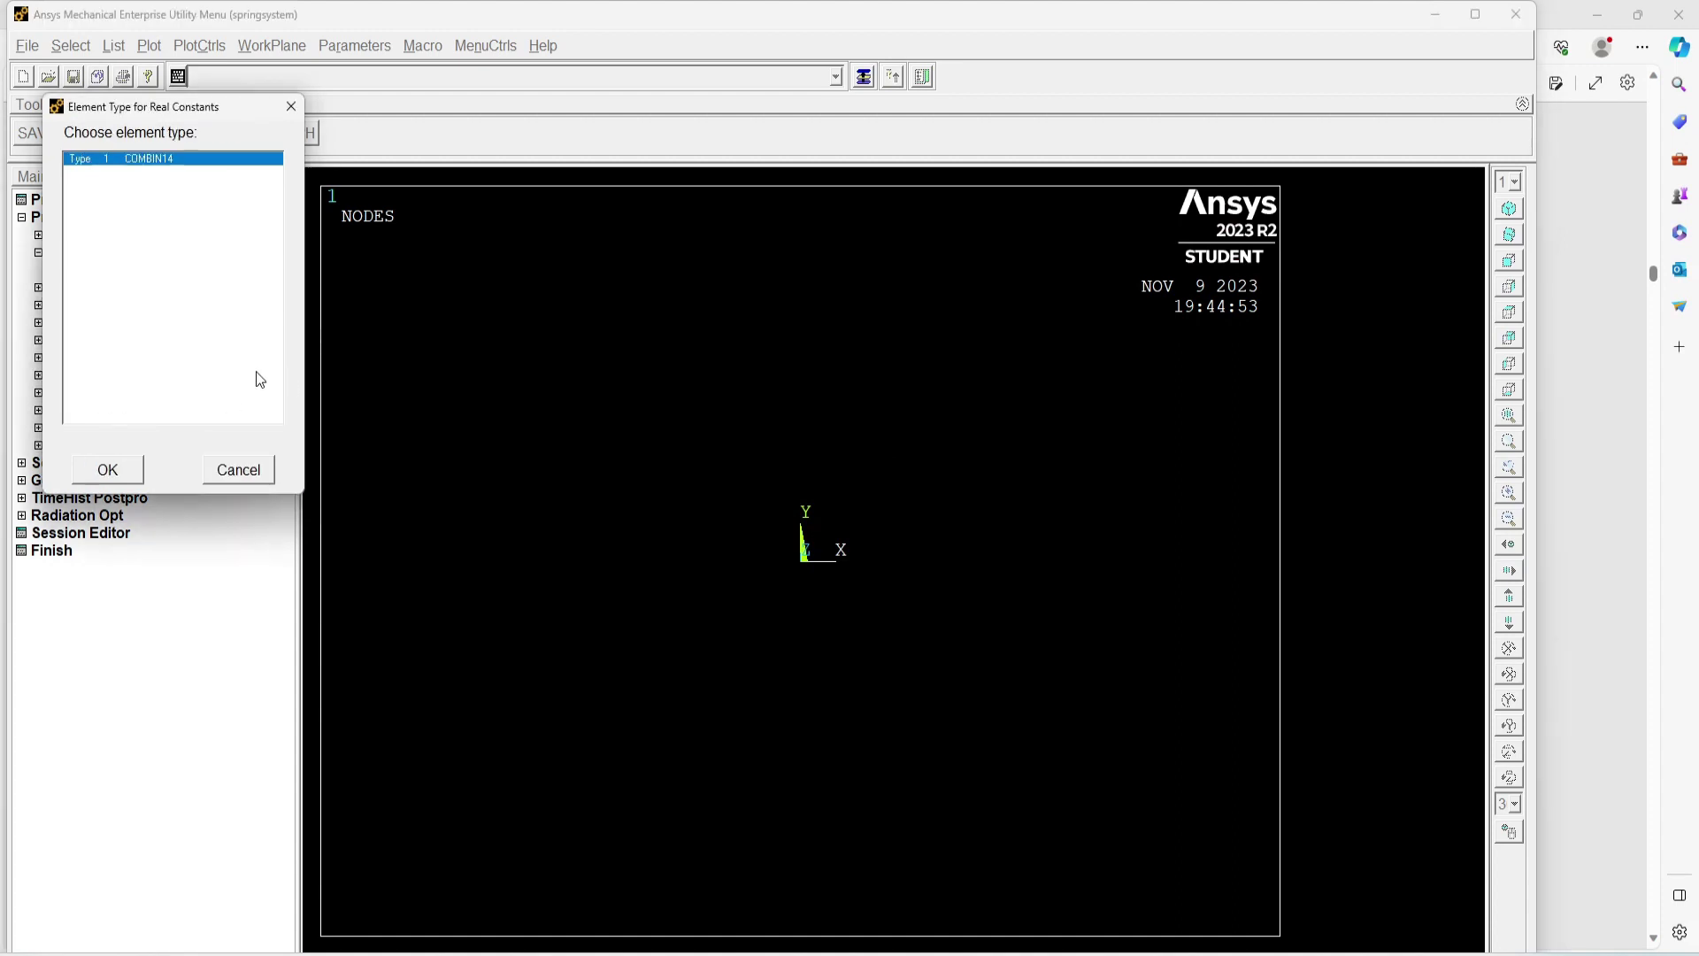
left_click(107, 470)
left_click(980, 435)
type("500")
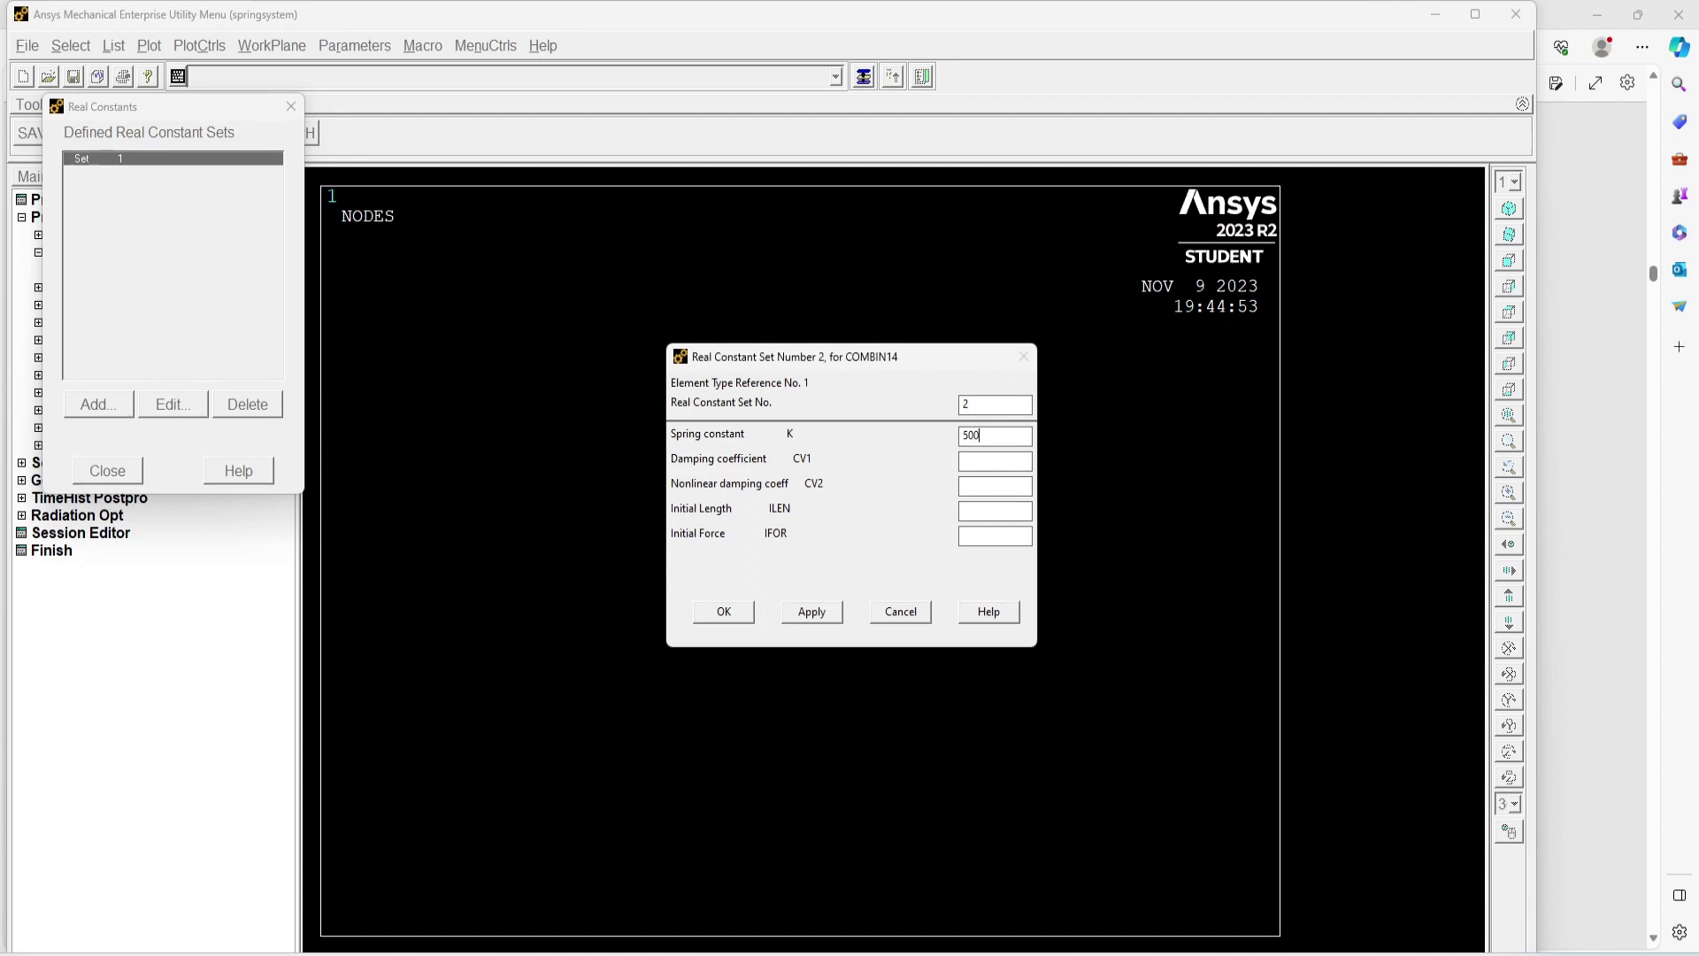
left_click(741, 612)
- Add real constant set 3 for COMBIN14 with a spring constant of 500, and finish defining real constants
left_click(97, 405)
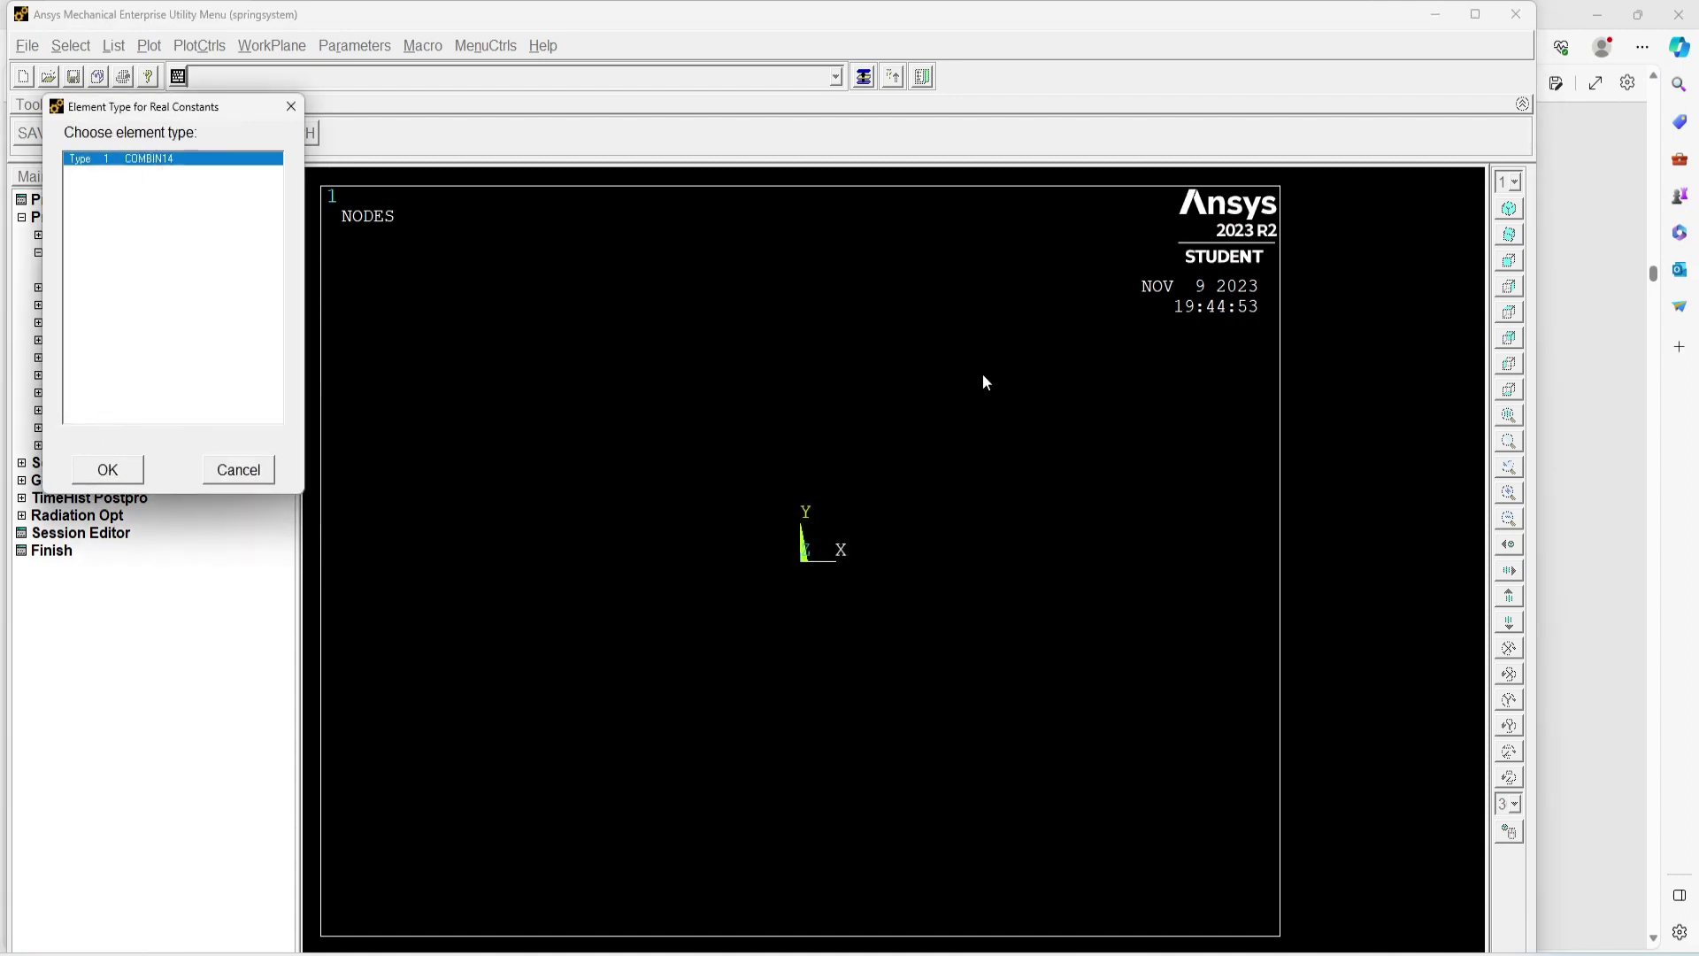
left_click(136, 462)
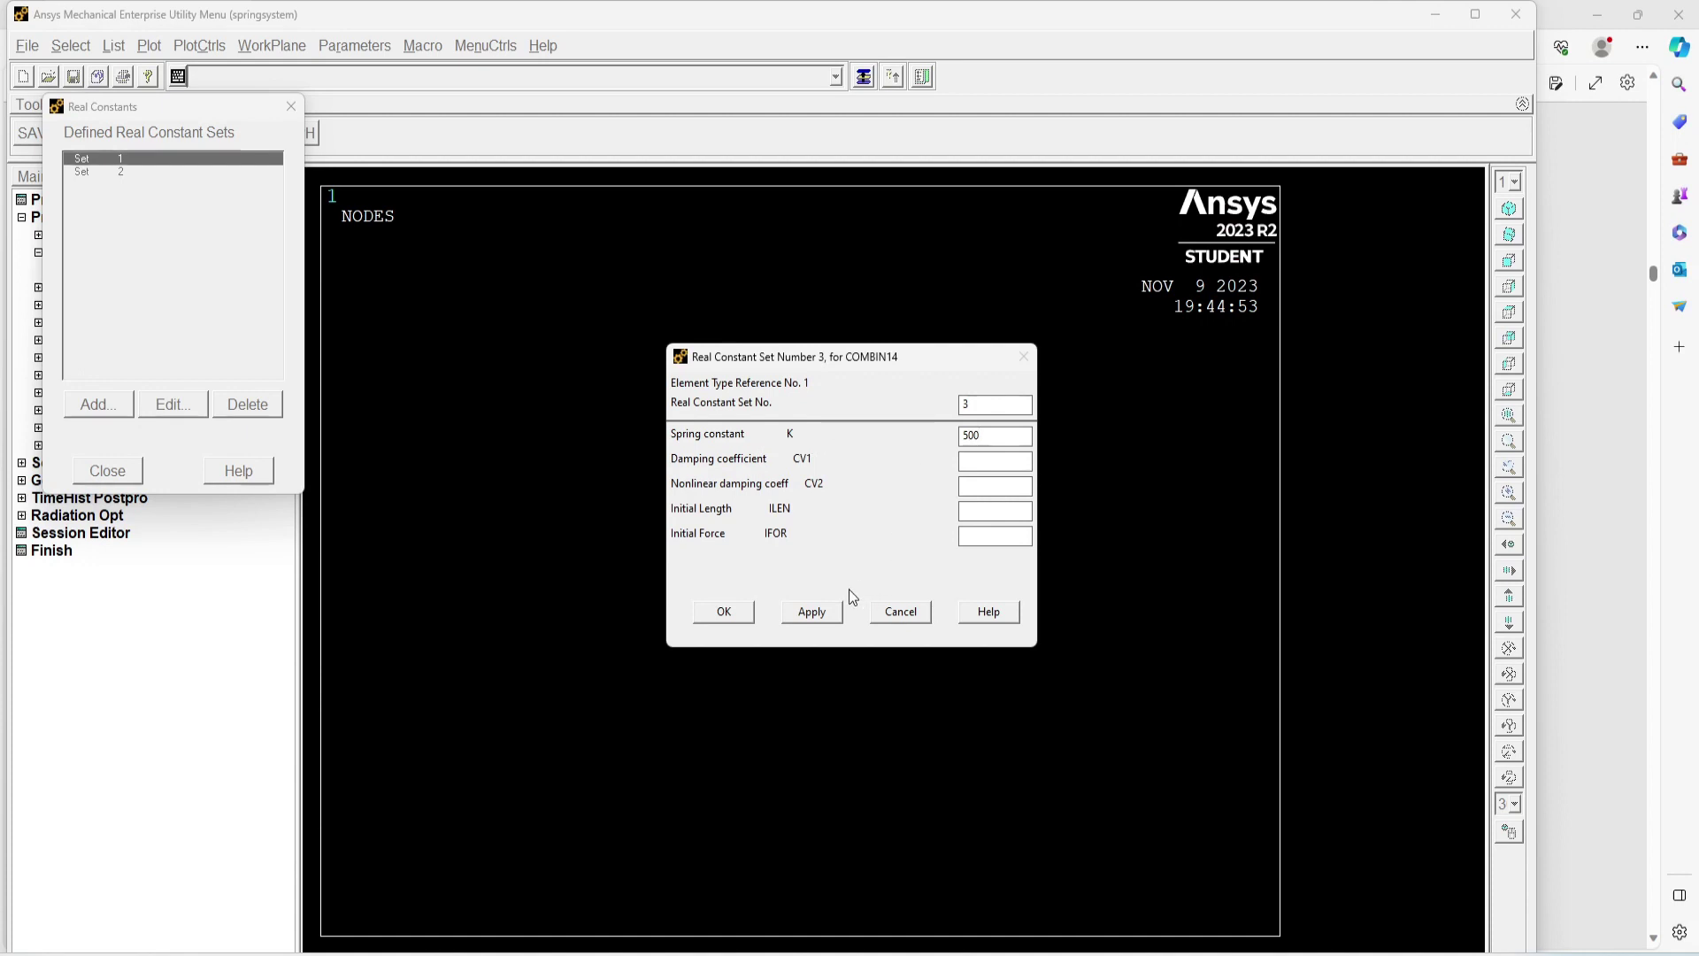
left_click(745, 614)
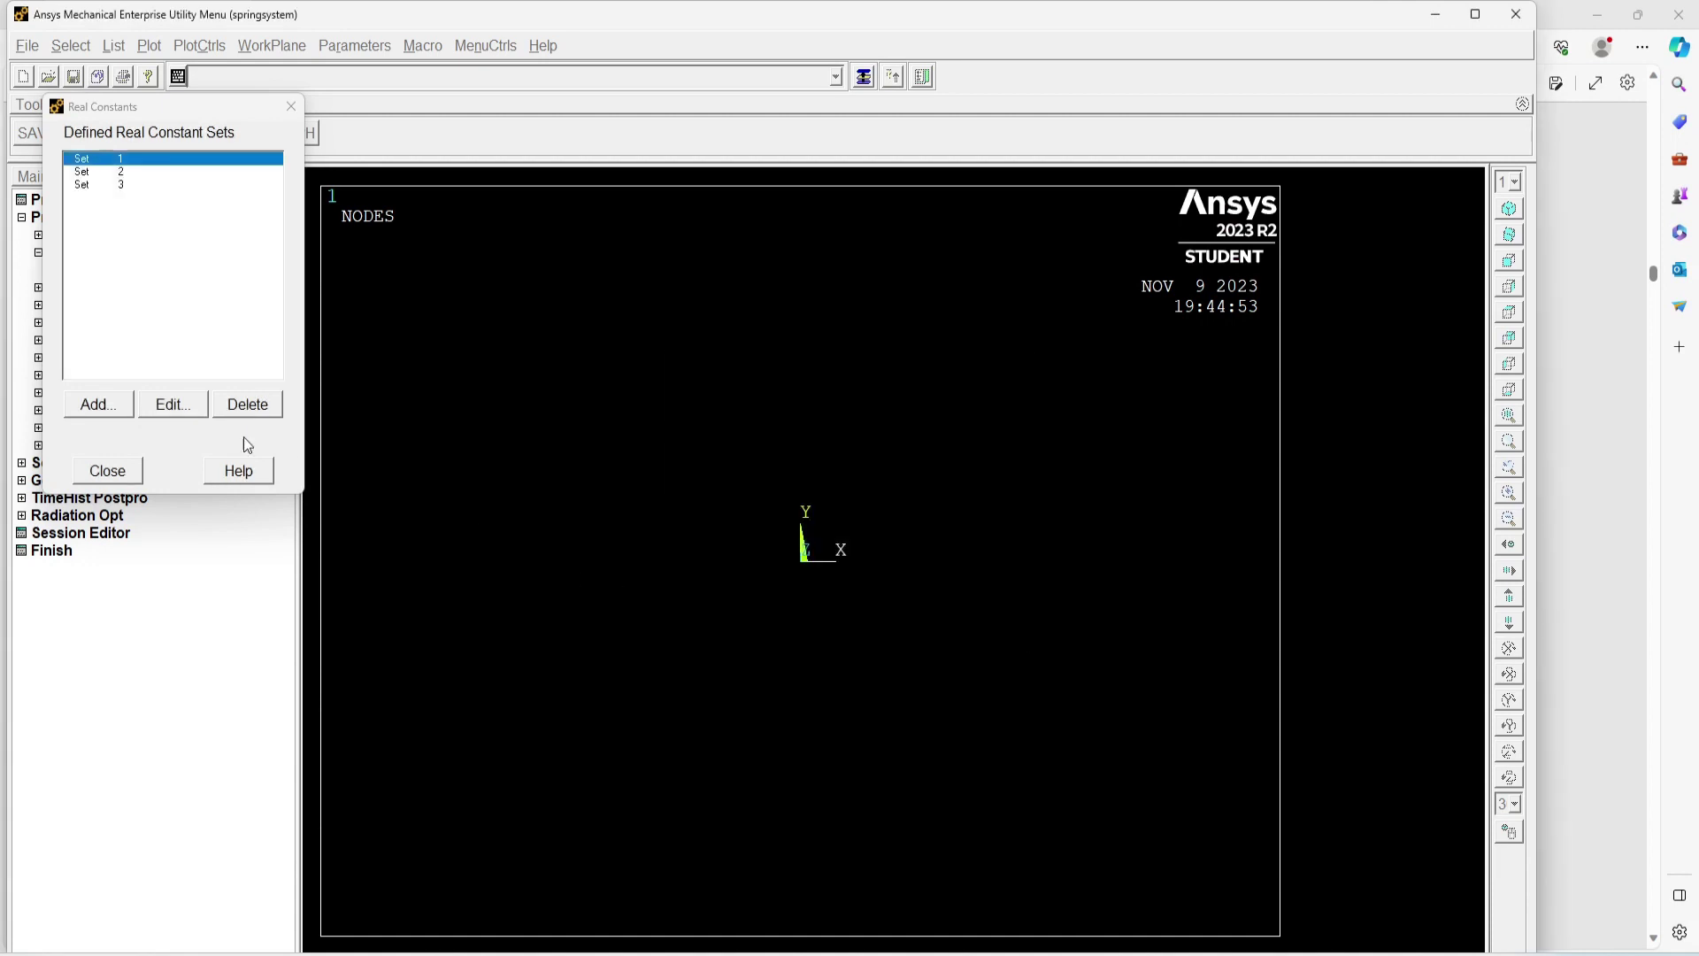
left_click(106, 470)
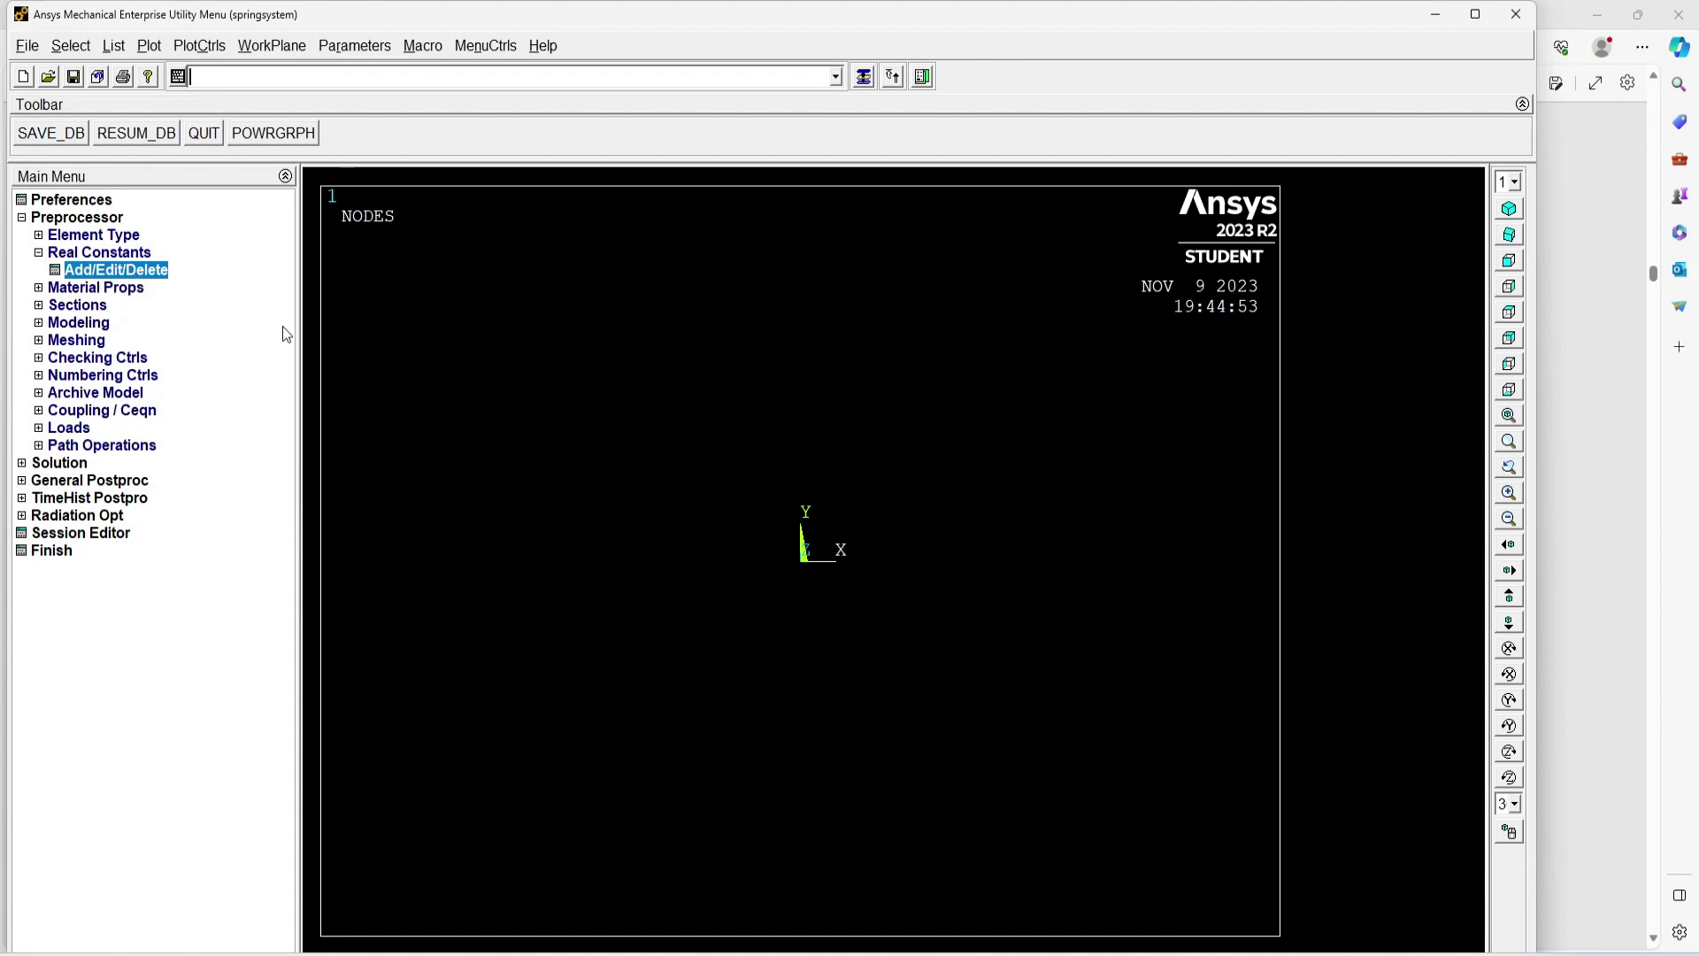
- Collapse the real constants options and bring up the preprocessor's model creation commands
left_click(76, 254)
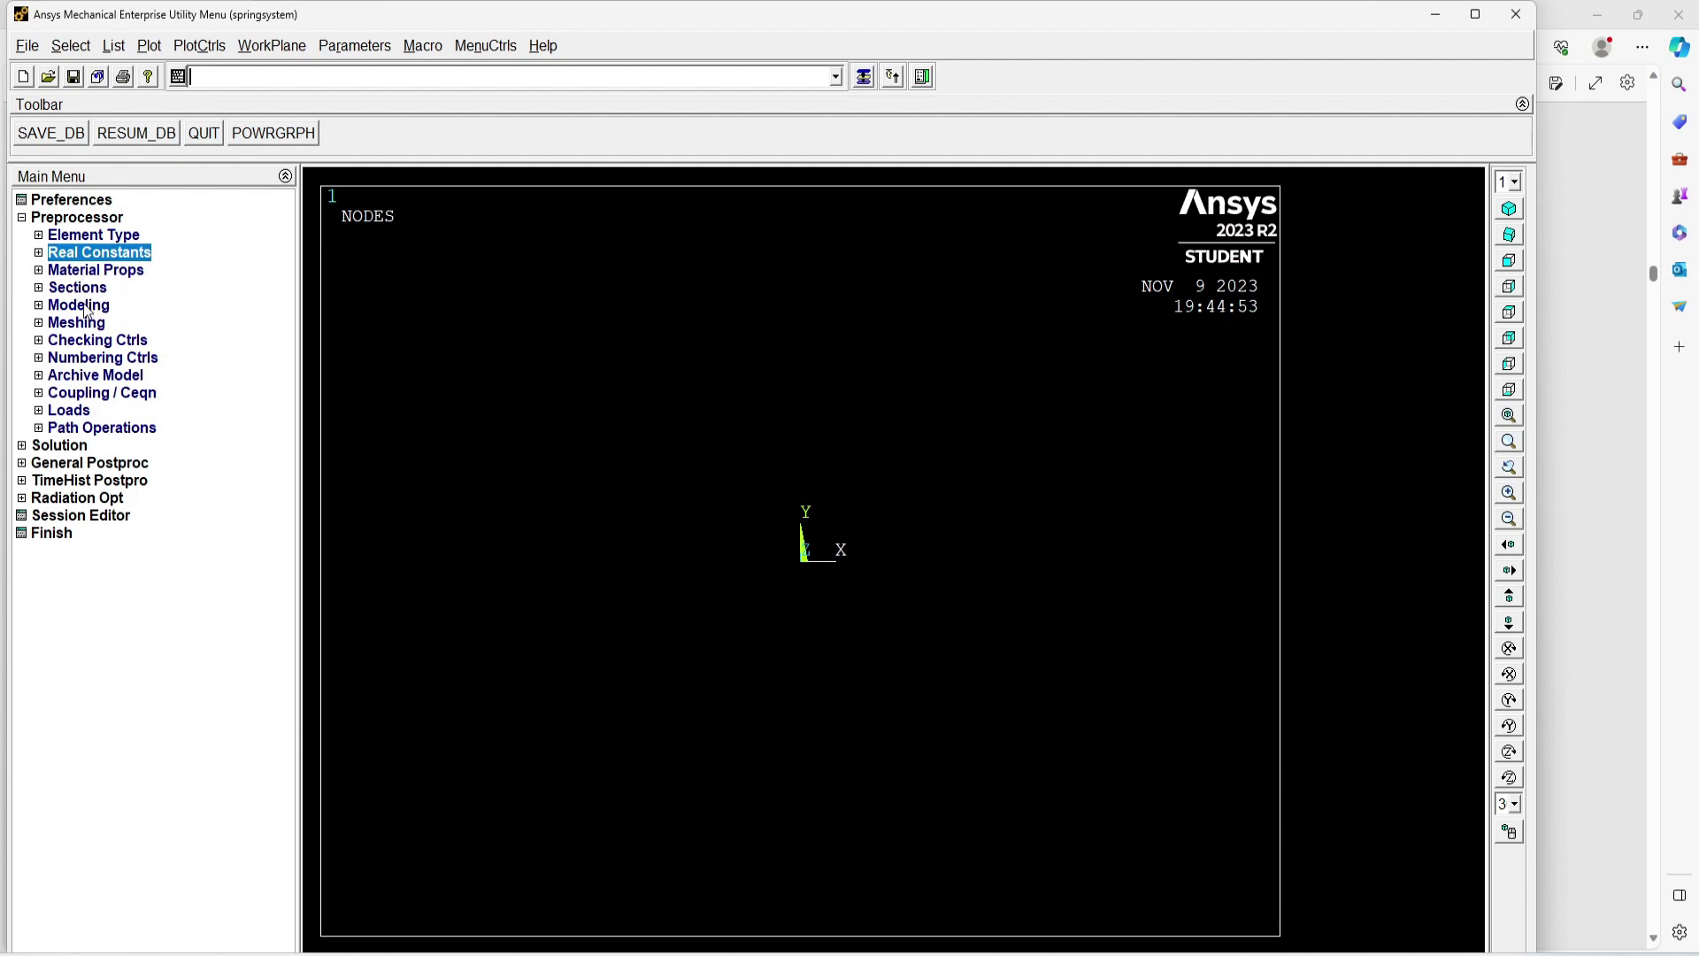
left_click(84, 305)
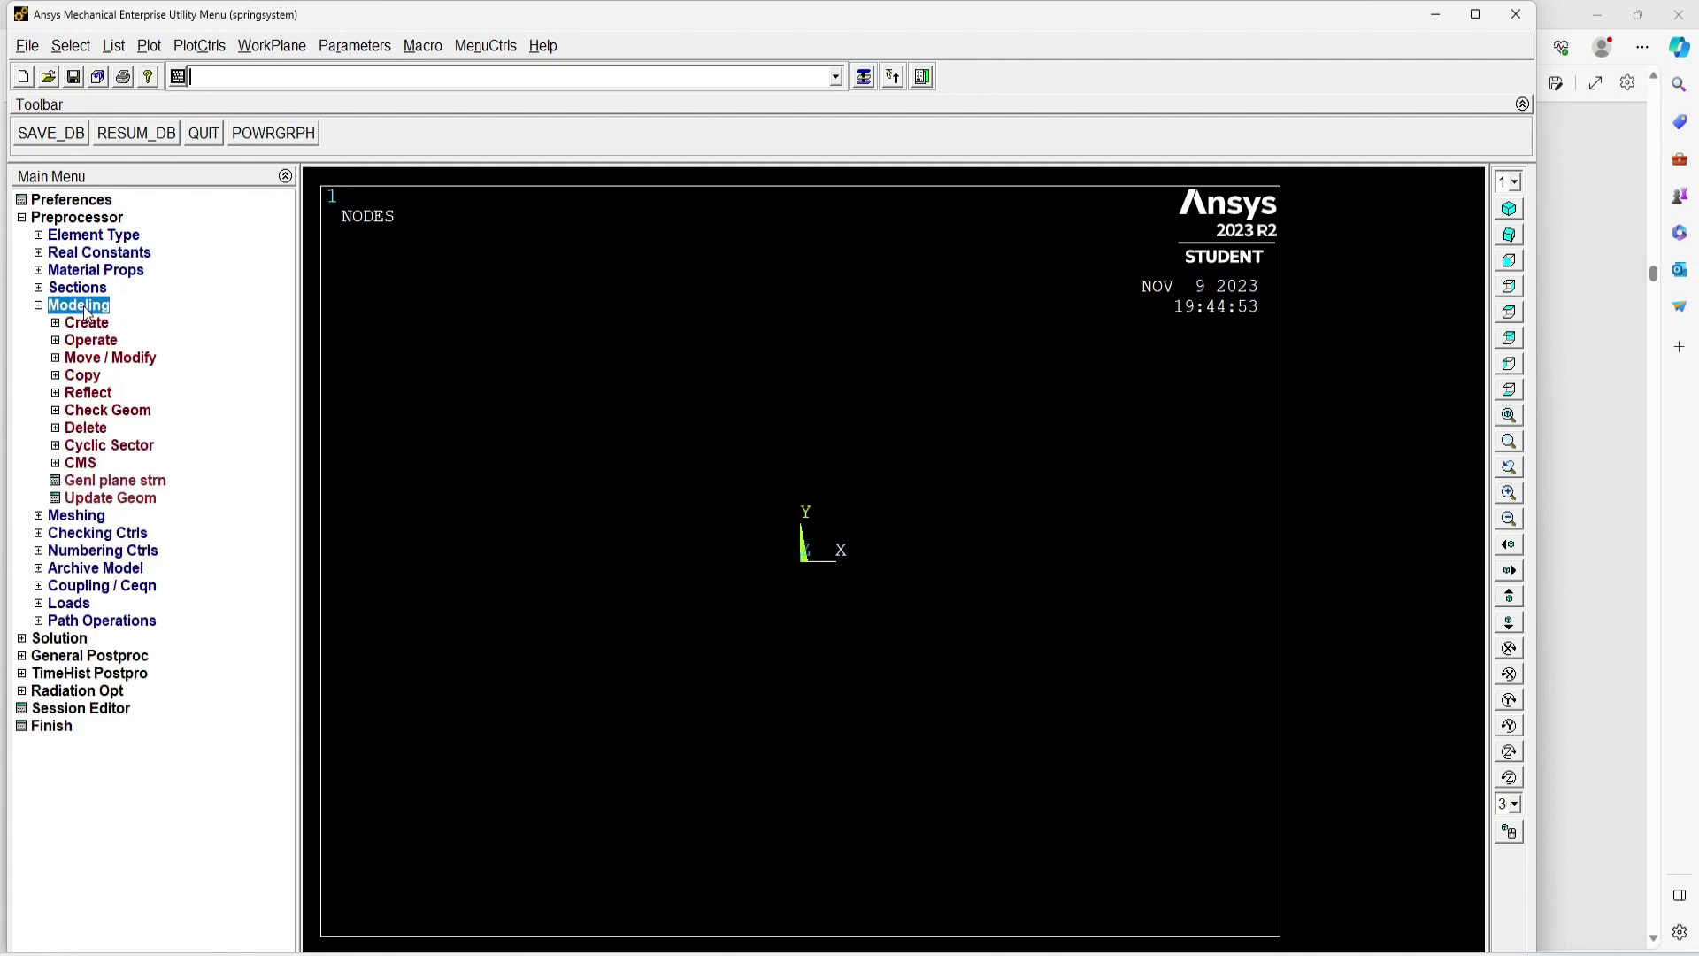
left_click(85, 325)
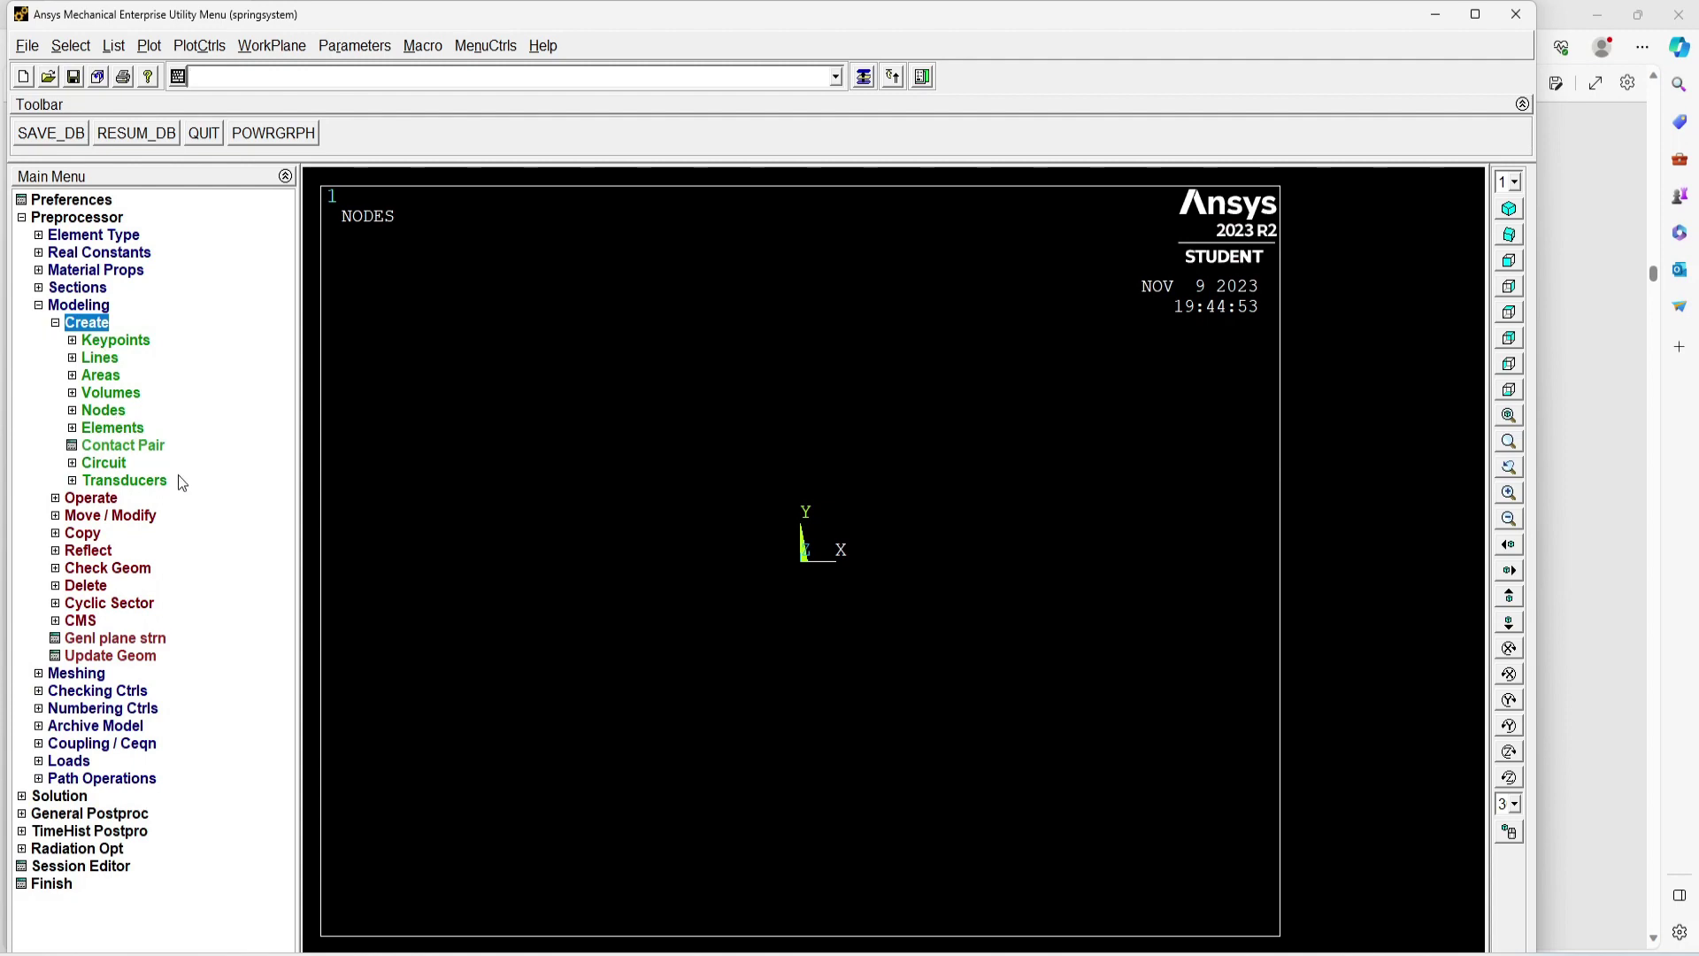
- Switch to the FEA workbook PDF, examine the real constant and node creation instructions, and return to Ansys Mechanical APDL
key("alt+Tab")
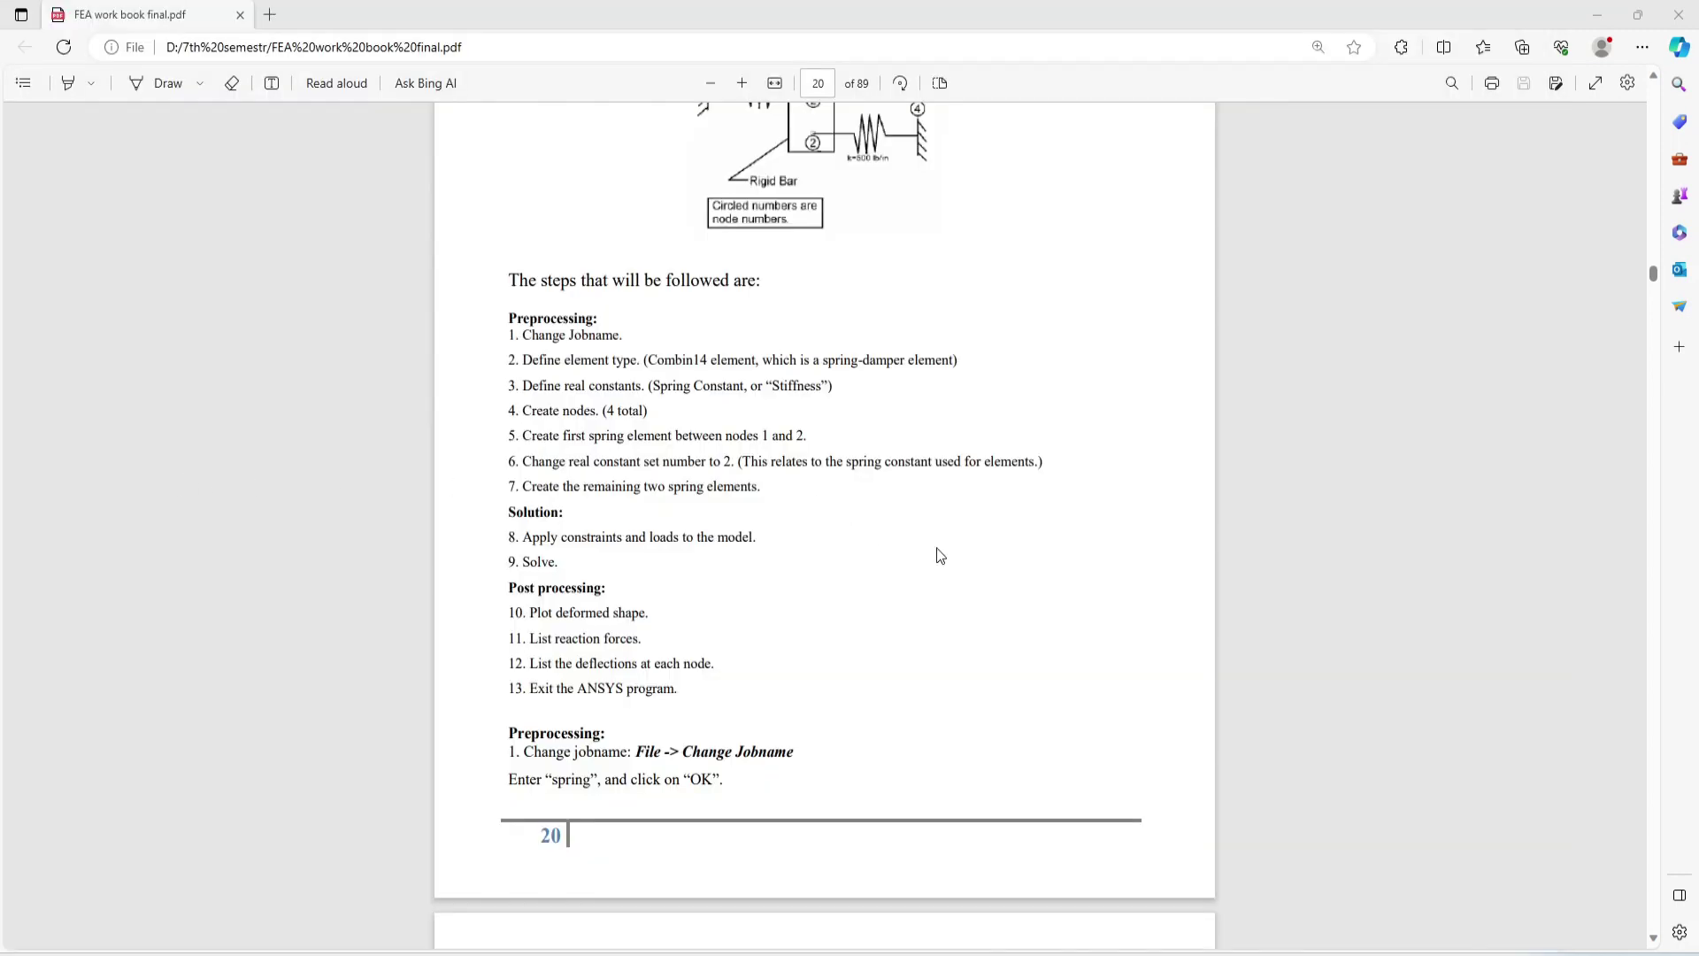
scroll(1065, 581, "down", 5)
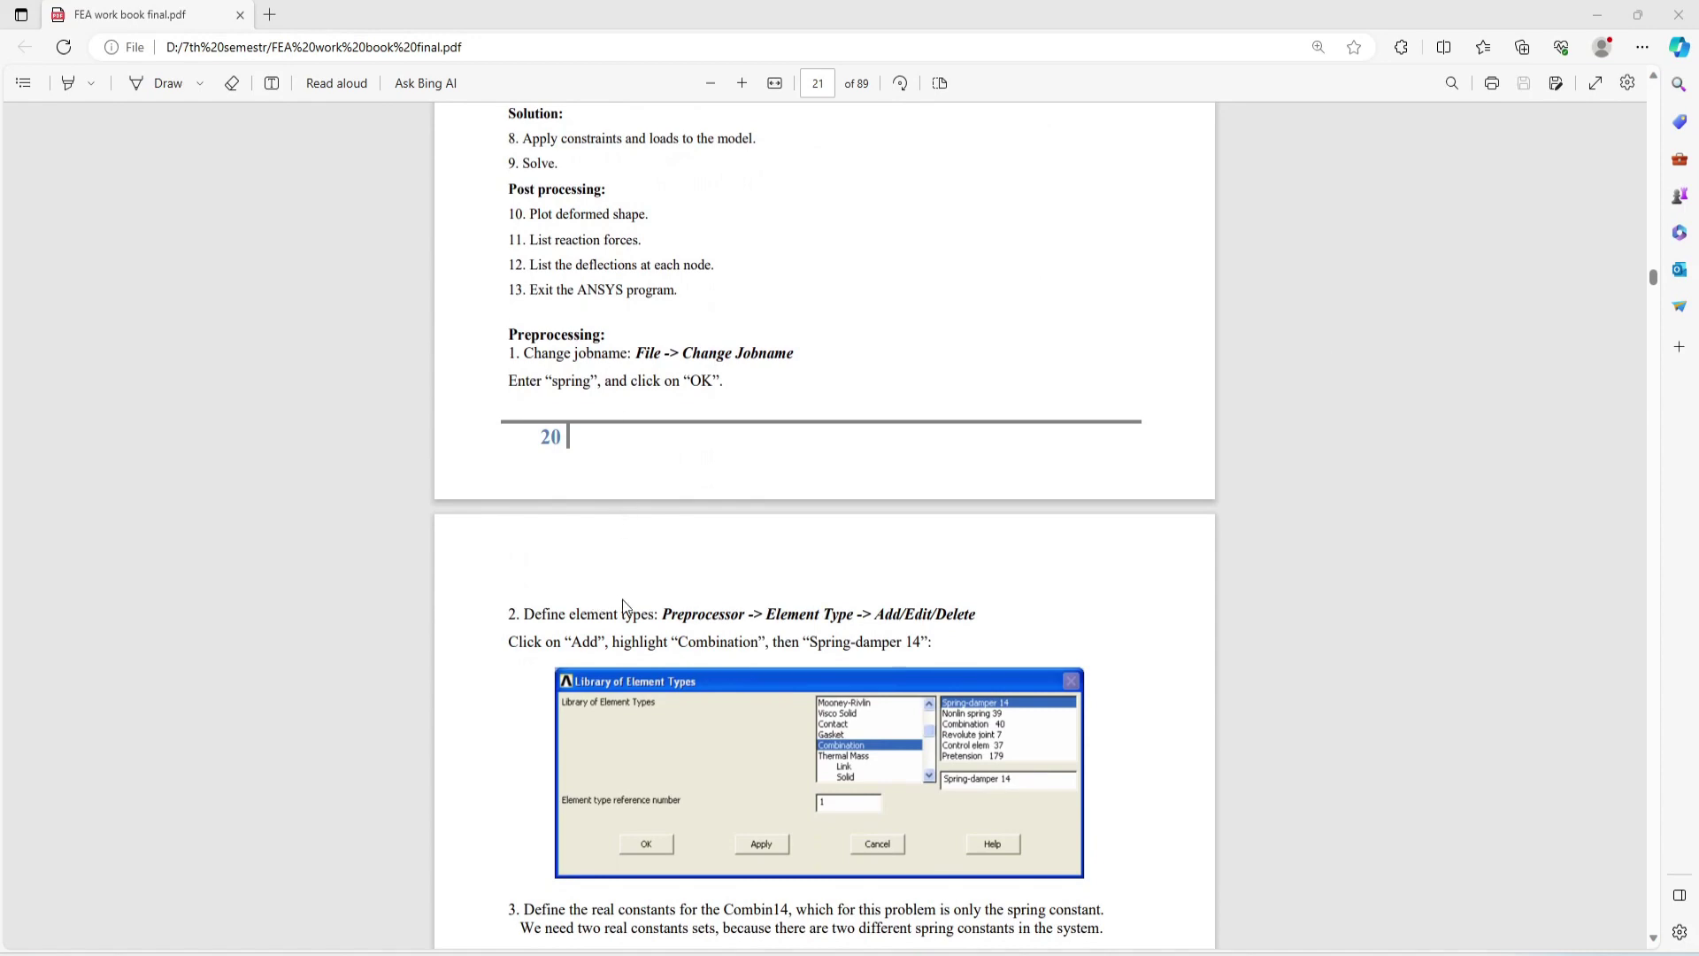
scroll(604, 602, "down", 6)
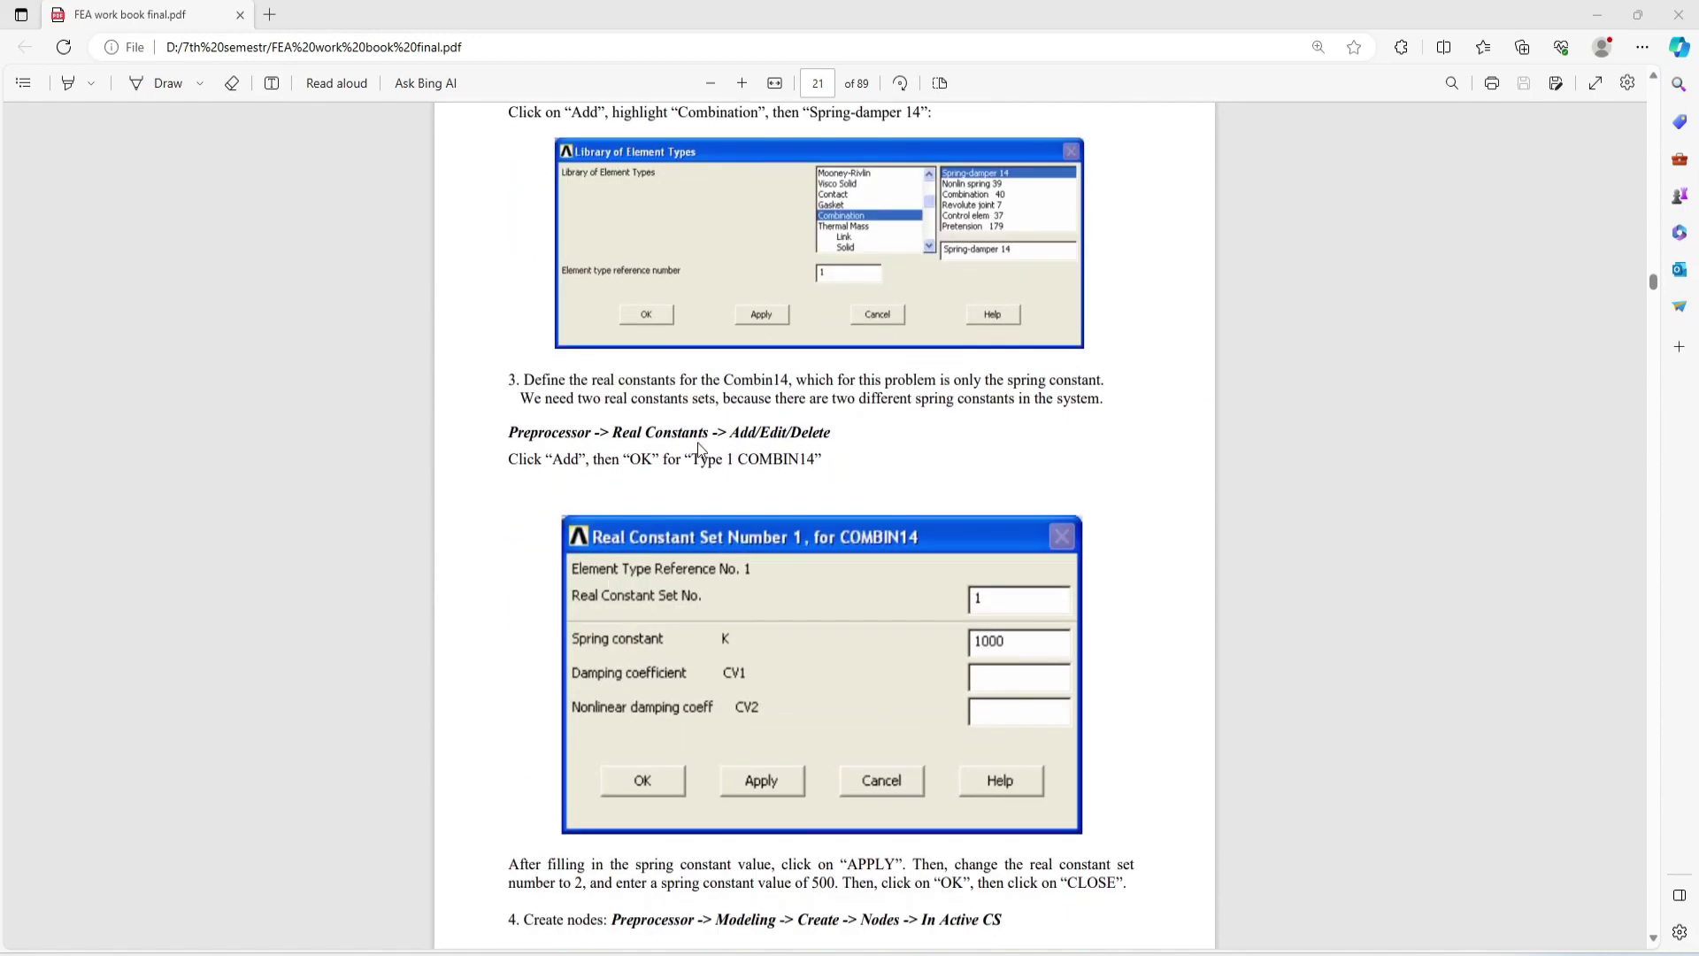
scroll(765, 417, "down", 3)
scroll(818, 559, "down", 3)
scroll(819, 559, "down", 7)
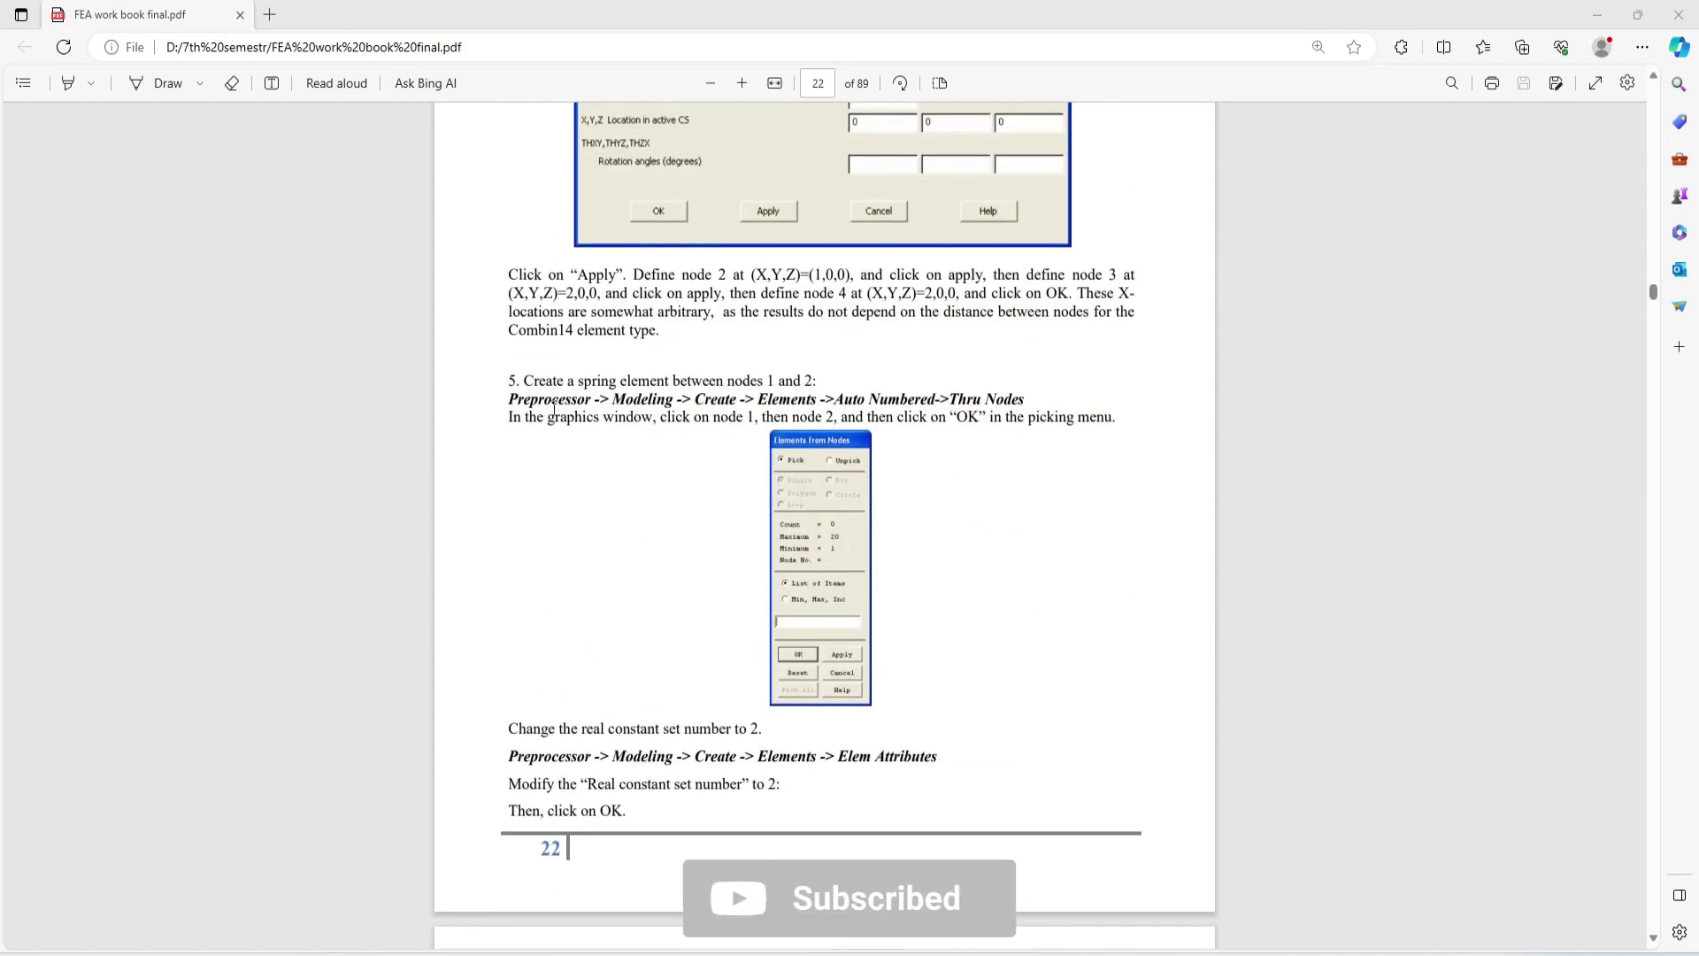
scroll(692, 395, "up", 7)
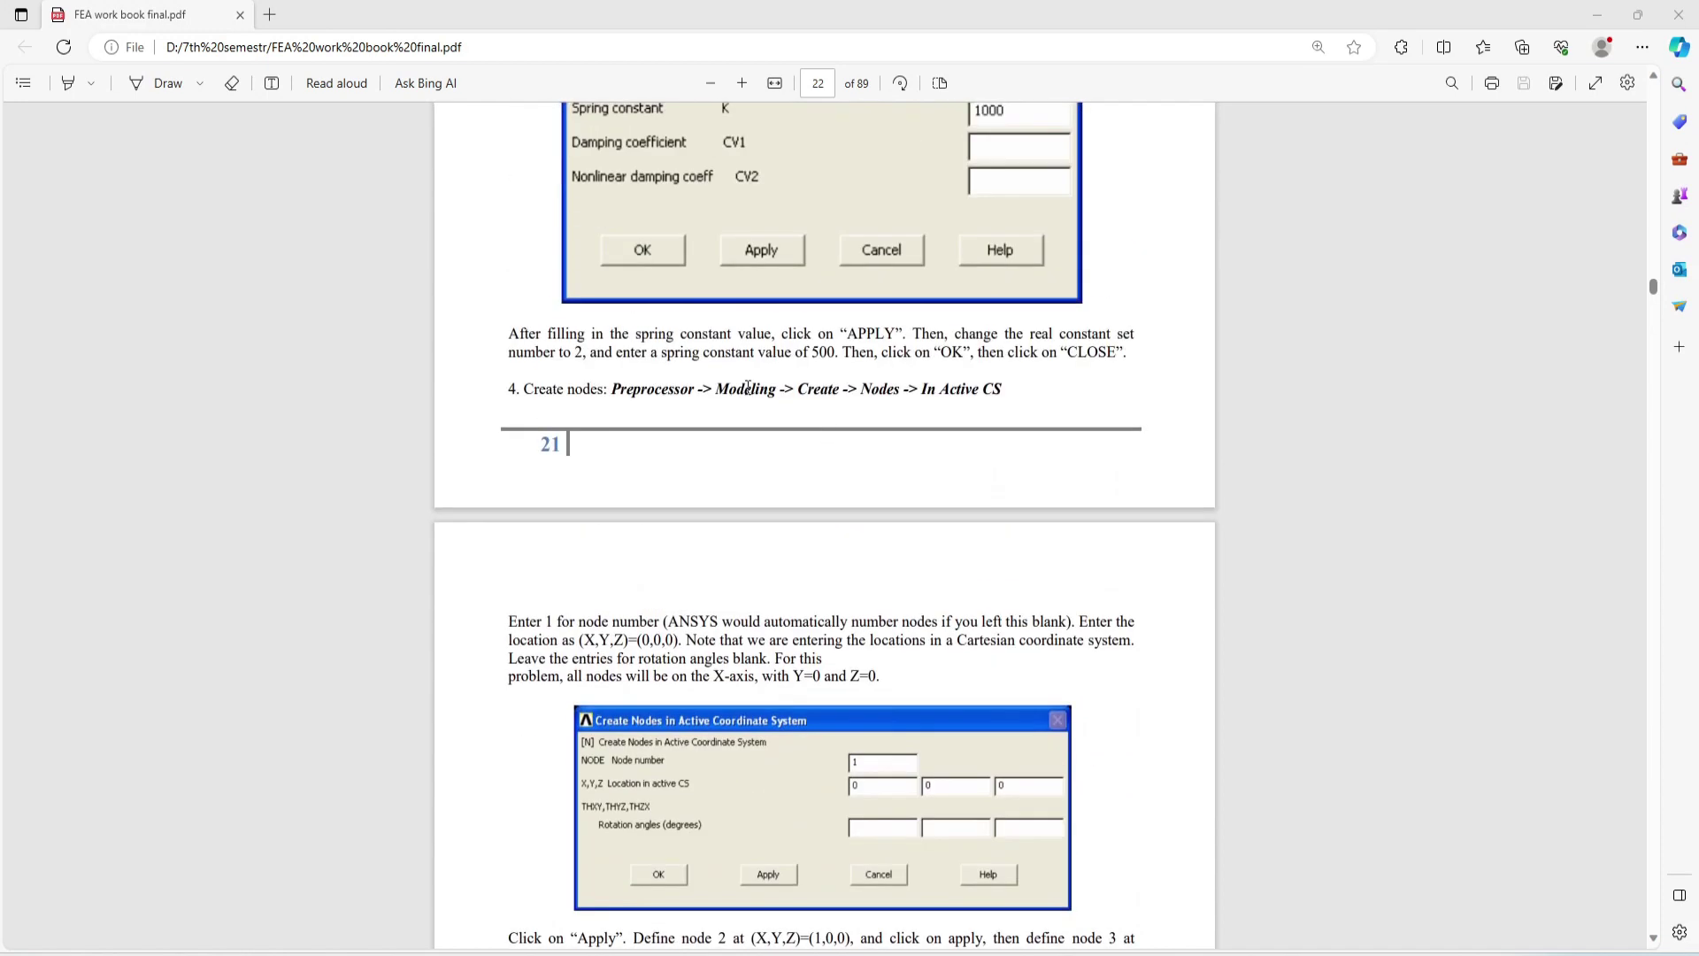
scroll(770, 420, "up", 4)
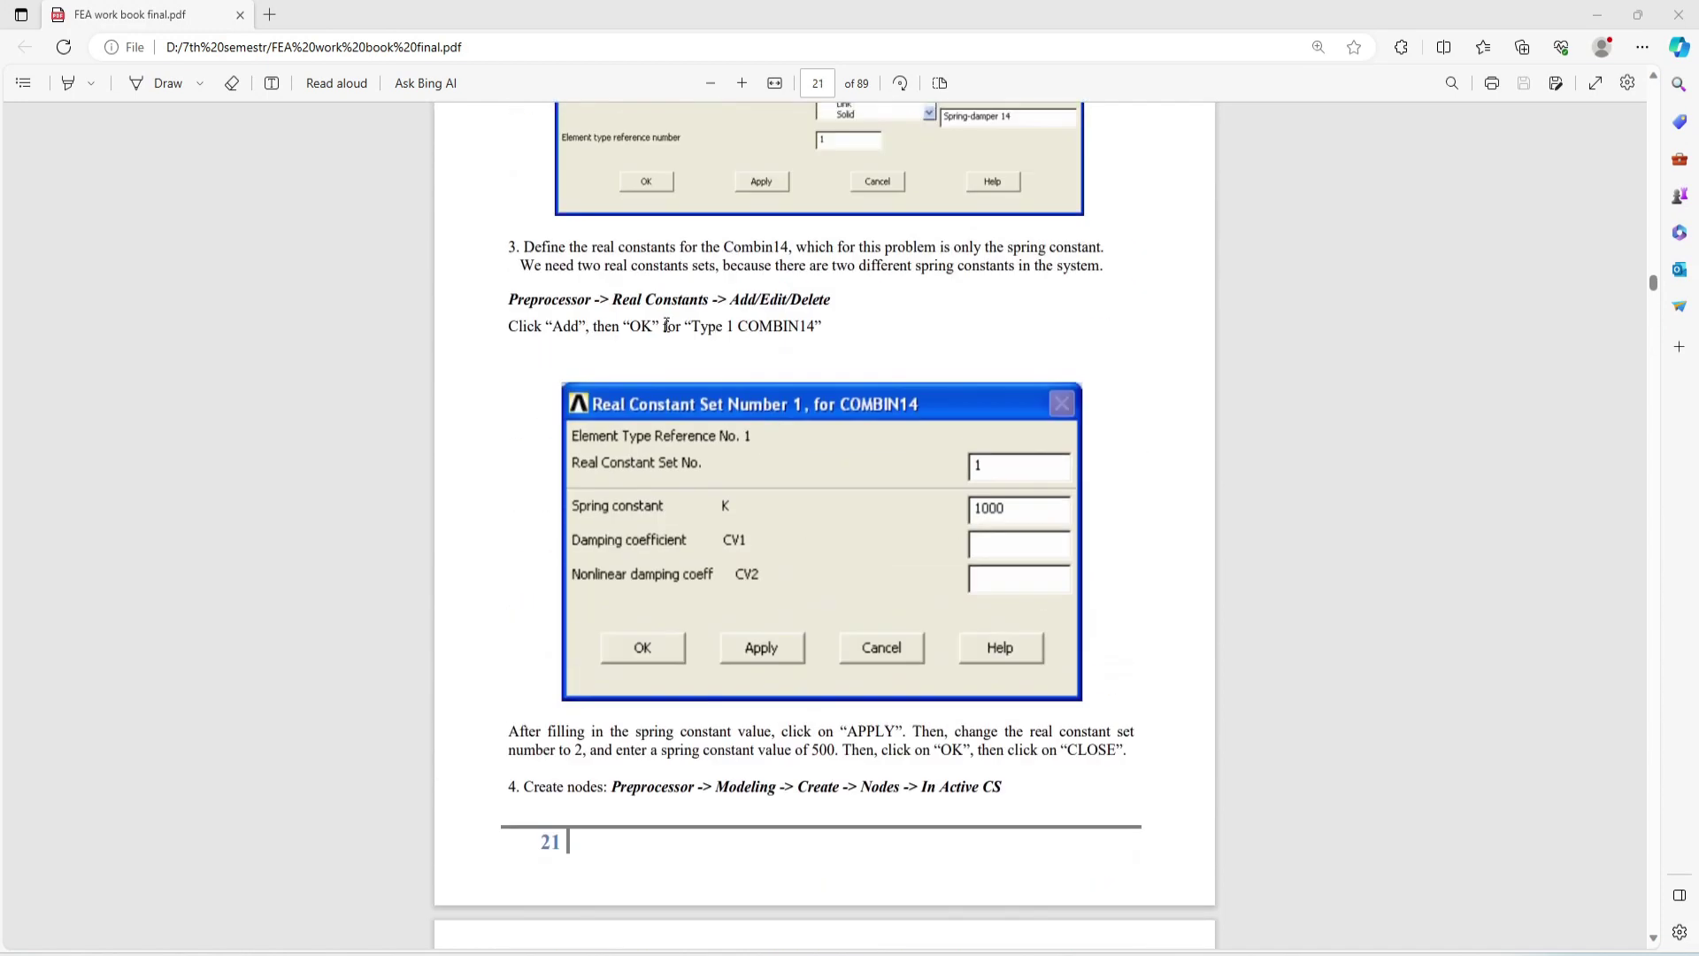
scroll(652, 793, "down", 2)
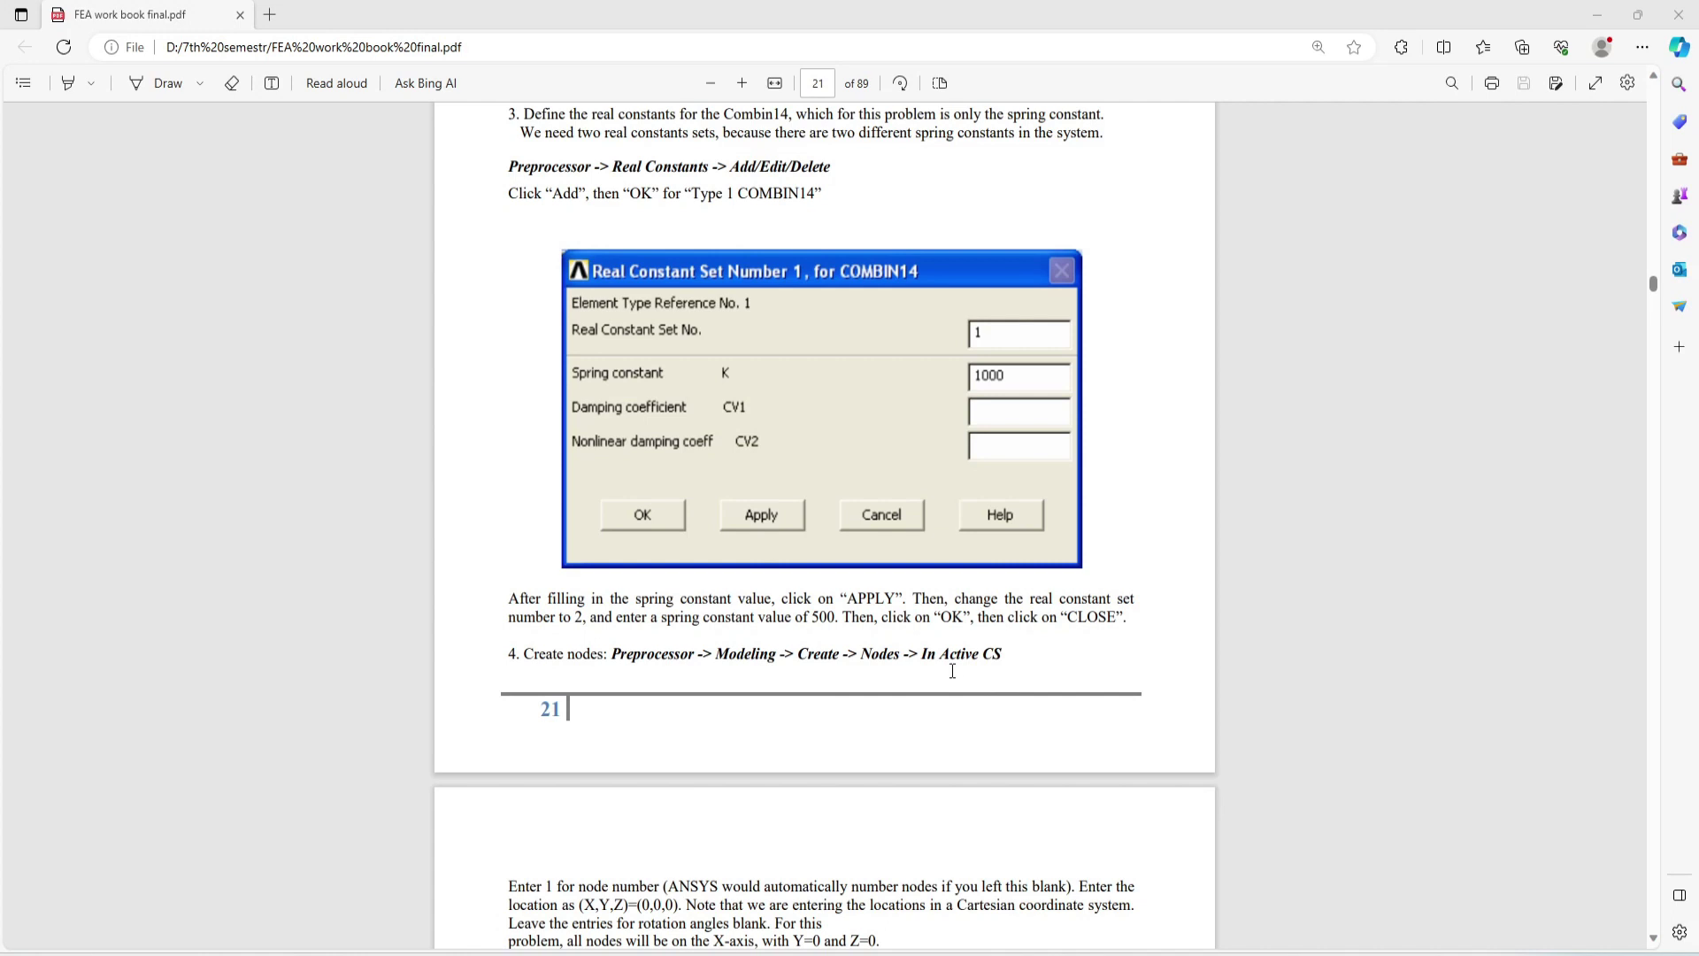
key("alt+Tab")
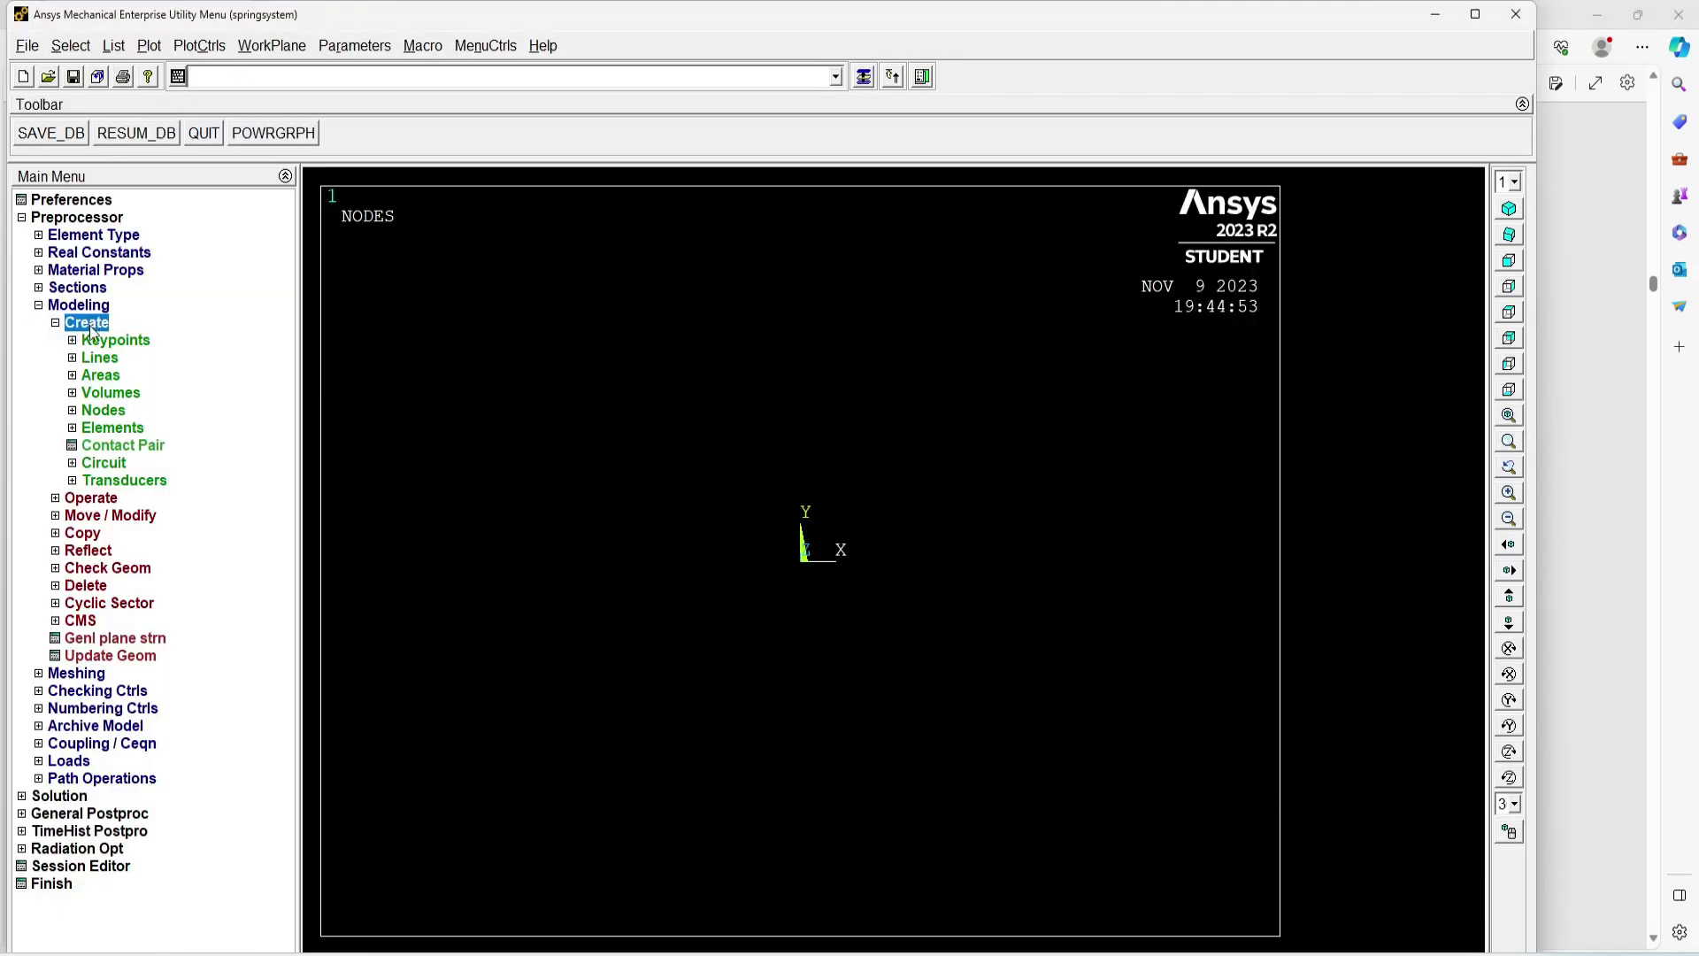
- Create node 1 in the active coordinate system at the origin (0,0,0)
left_click(106, 412)
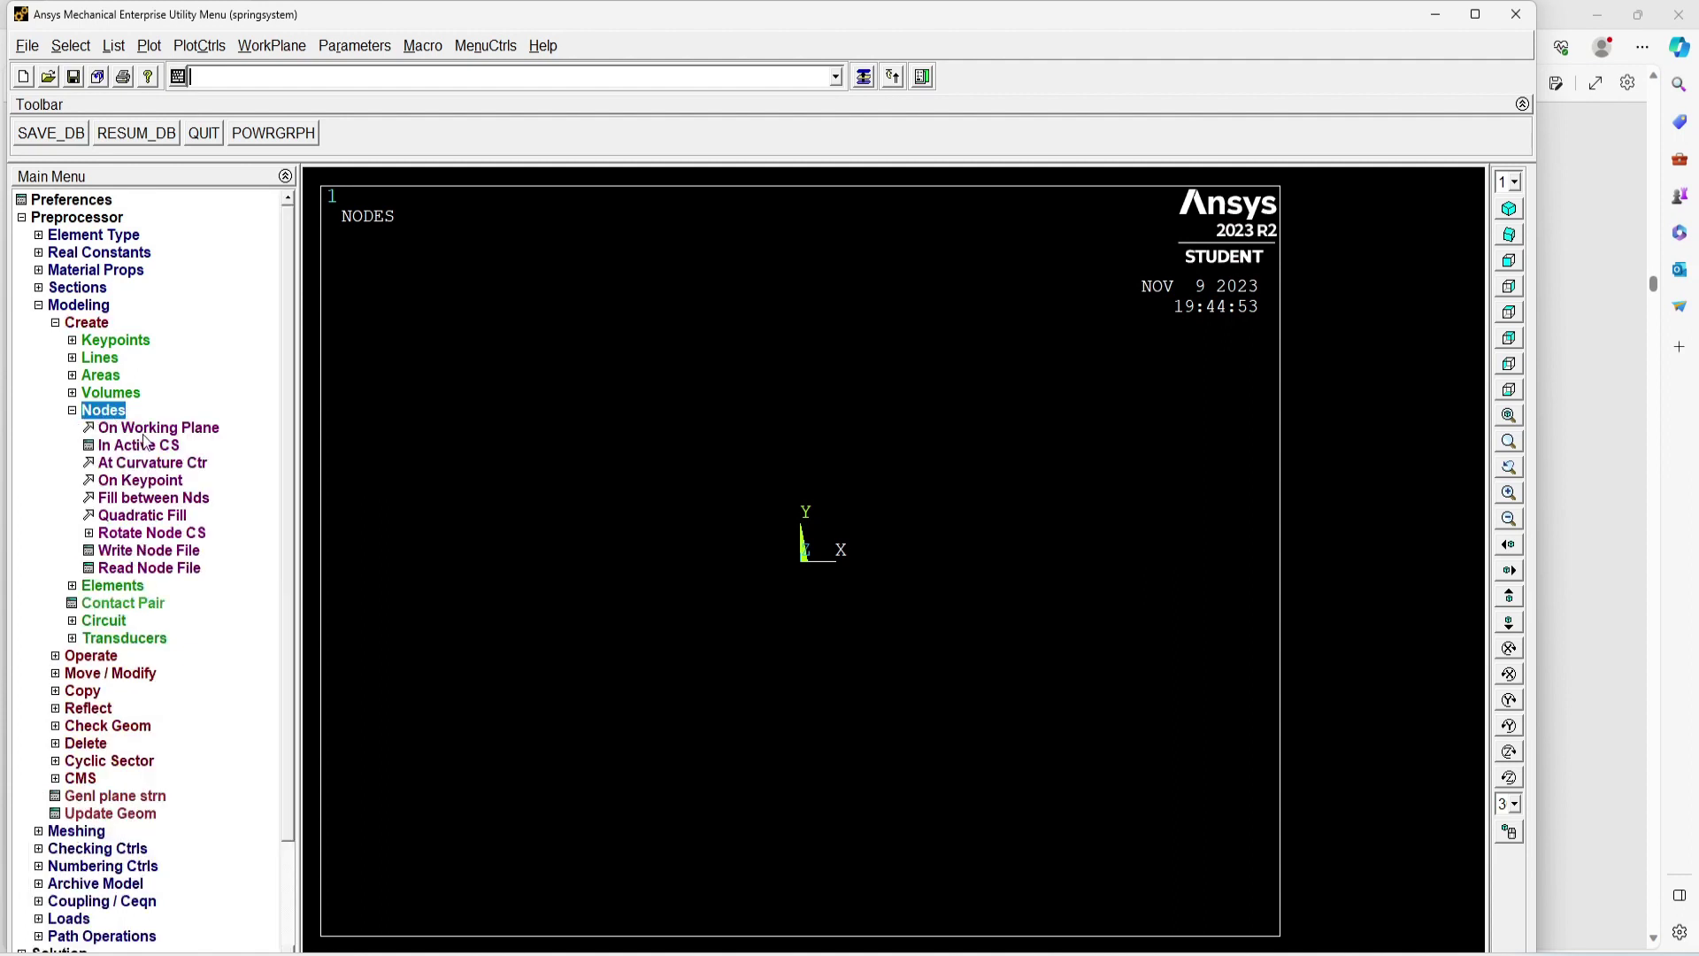
left_click(168, 448)
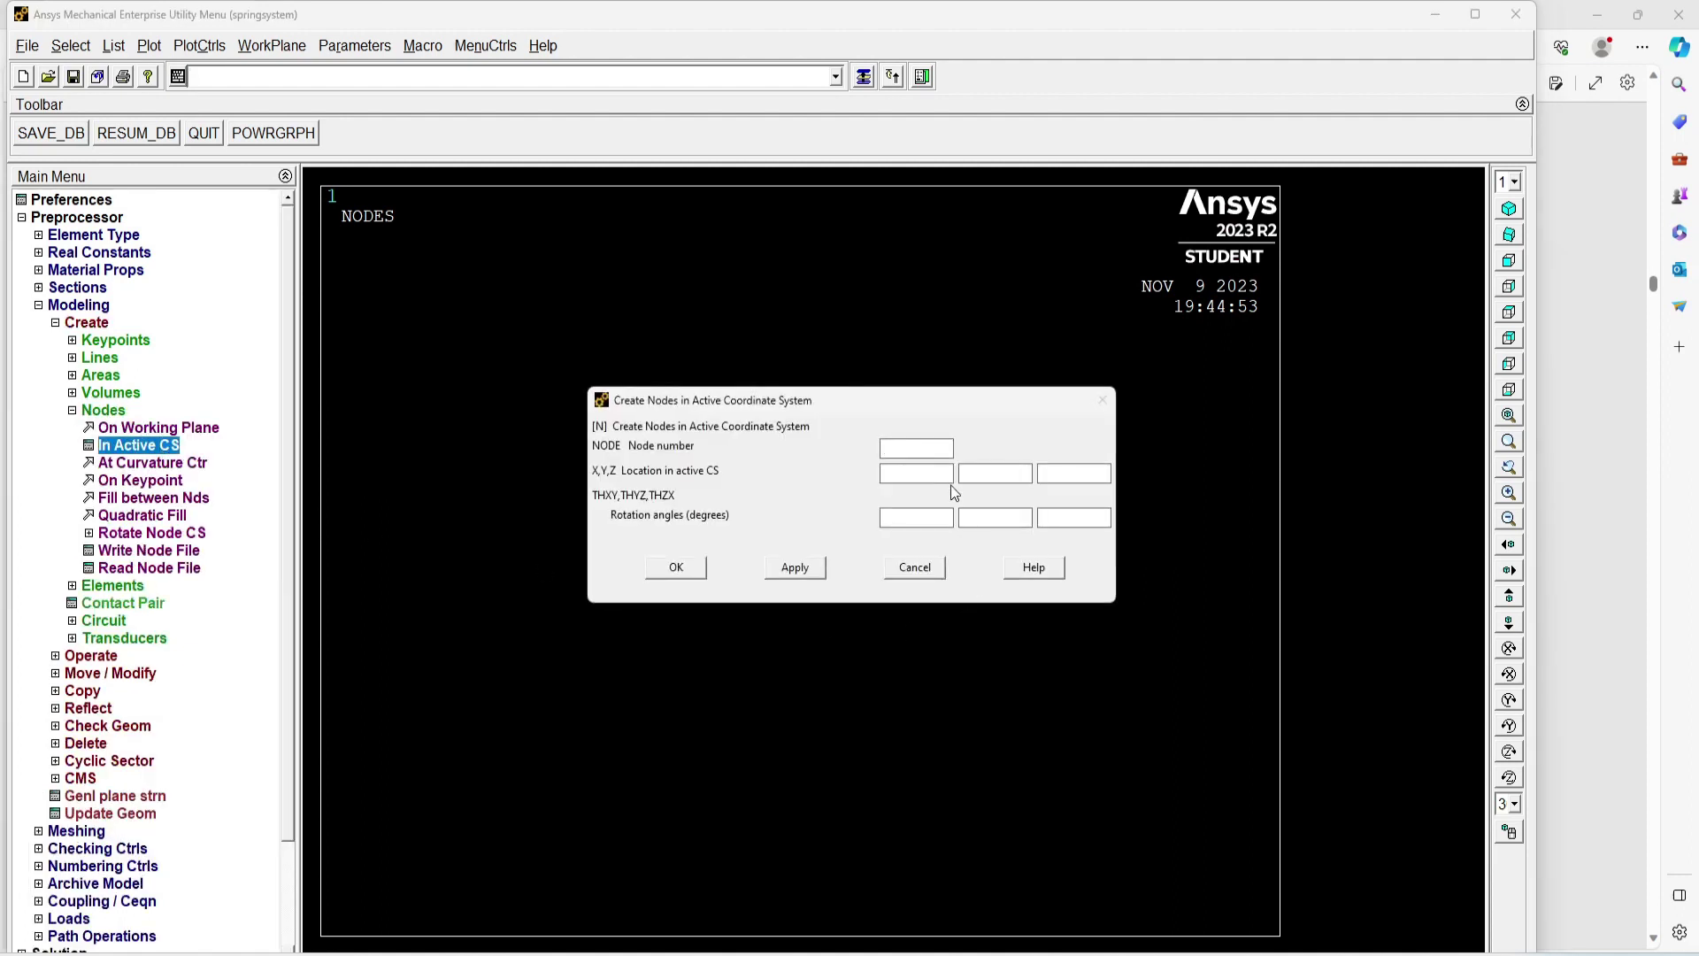
type("1")
left_click(933, 471)
type("00")
left_click(787, 568)
- Create node 2 on the X axis at X = 1
double_click(887, 446)
type("21")
left_click(806, 571)
- Create nodes 3 and 4 on the X axis, both at X = 2, and finish creating nodes
type("3")
left_click_drag(911, 466, 831, 468)
type("2")
left_click(783, 567)
left_click(805, 570)
left_click(677, 569)
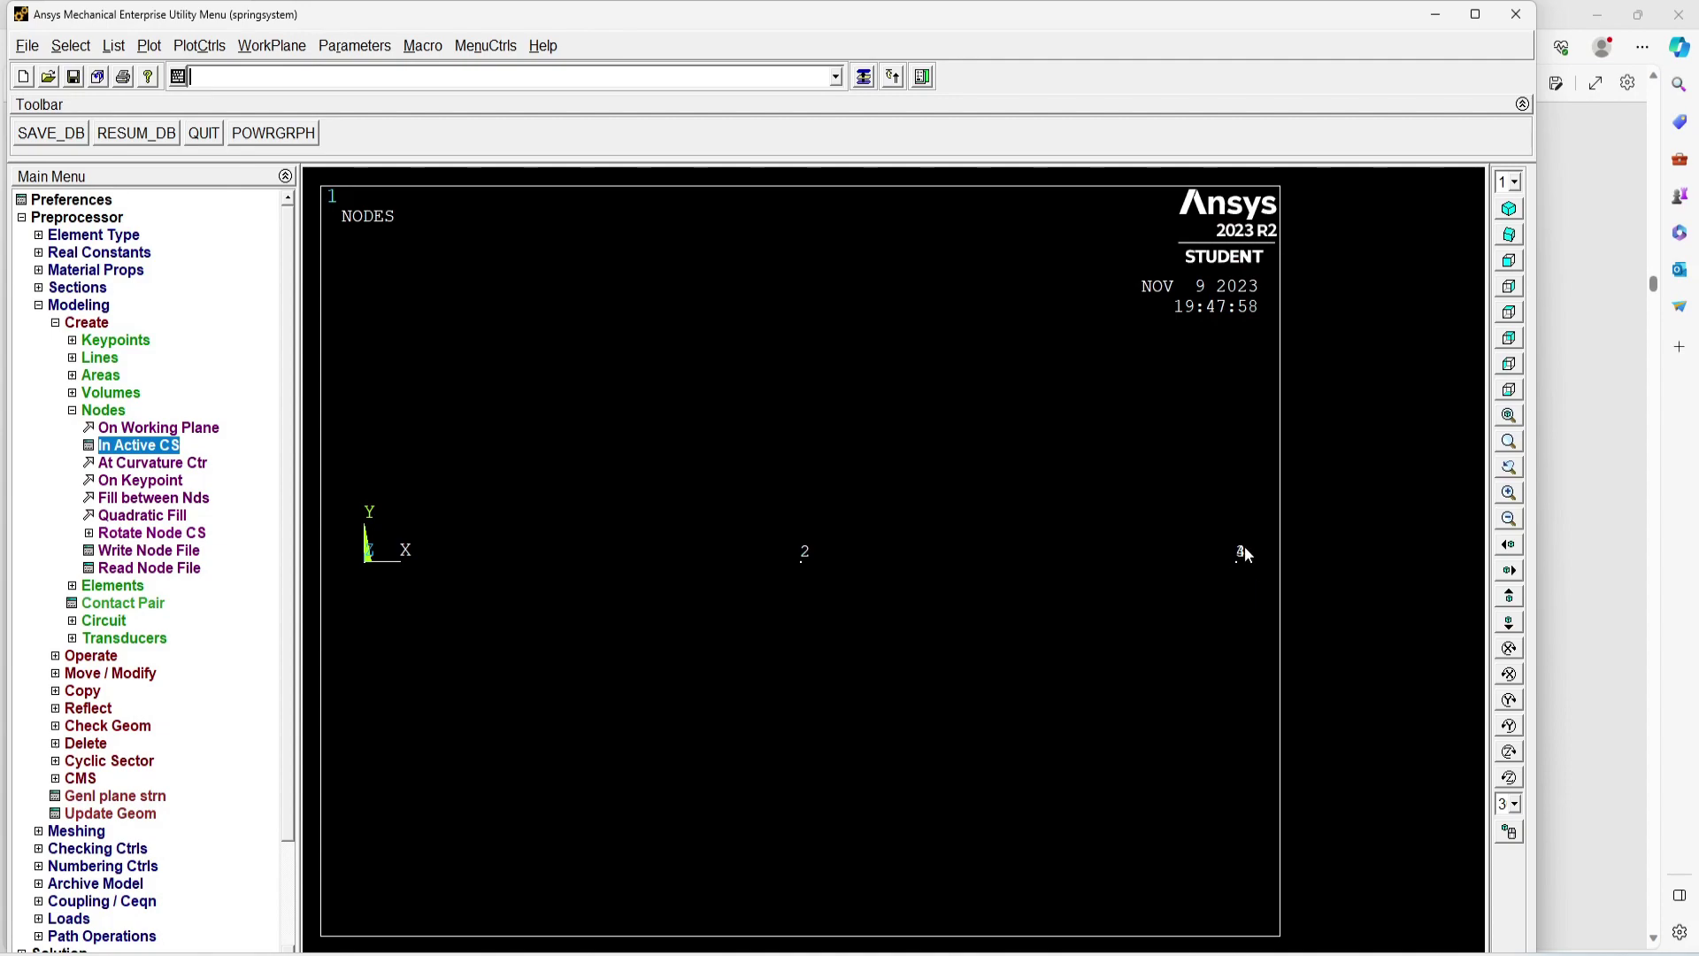
- Check the spring element instructions in the FEA workbook, return to Ansys Mechanical APDL, and create an auto-numbered element through nodes 1 and 2
key("alt+Tab")
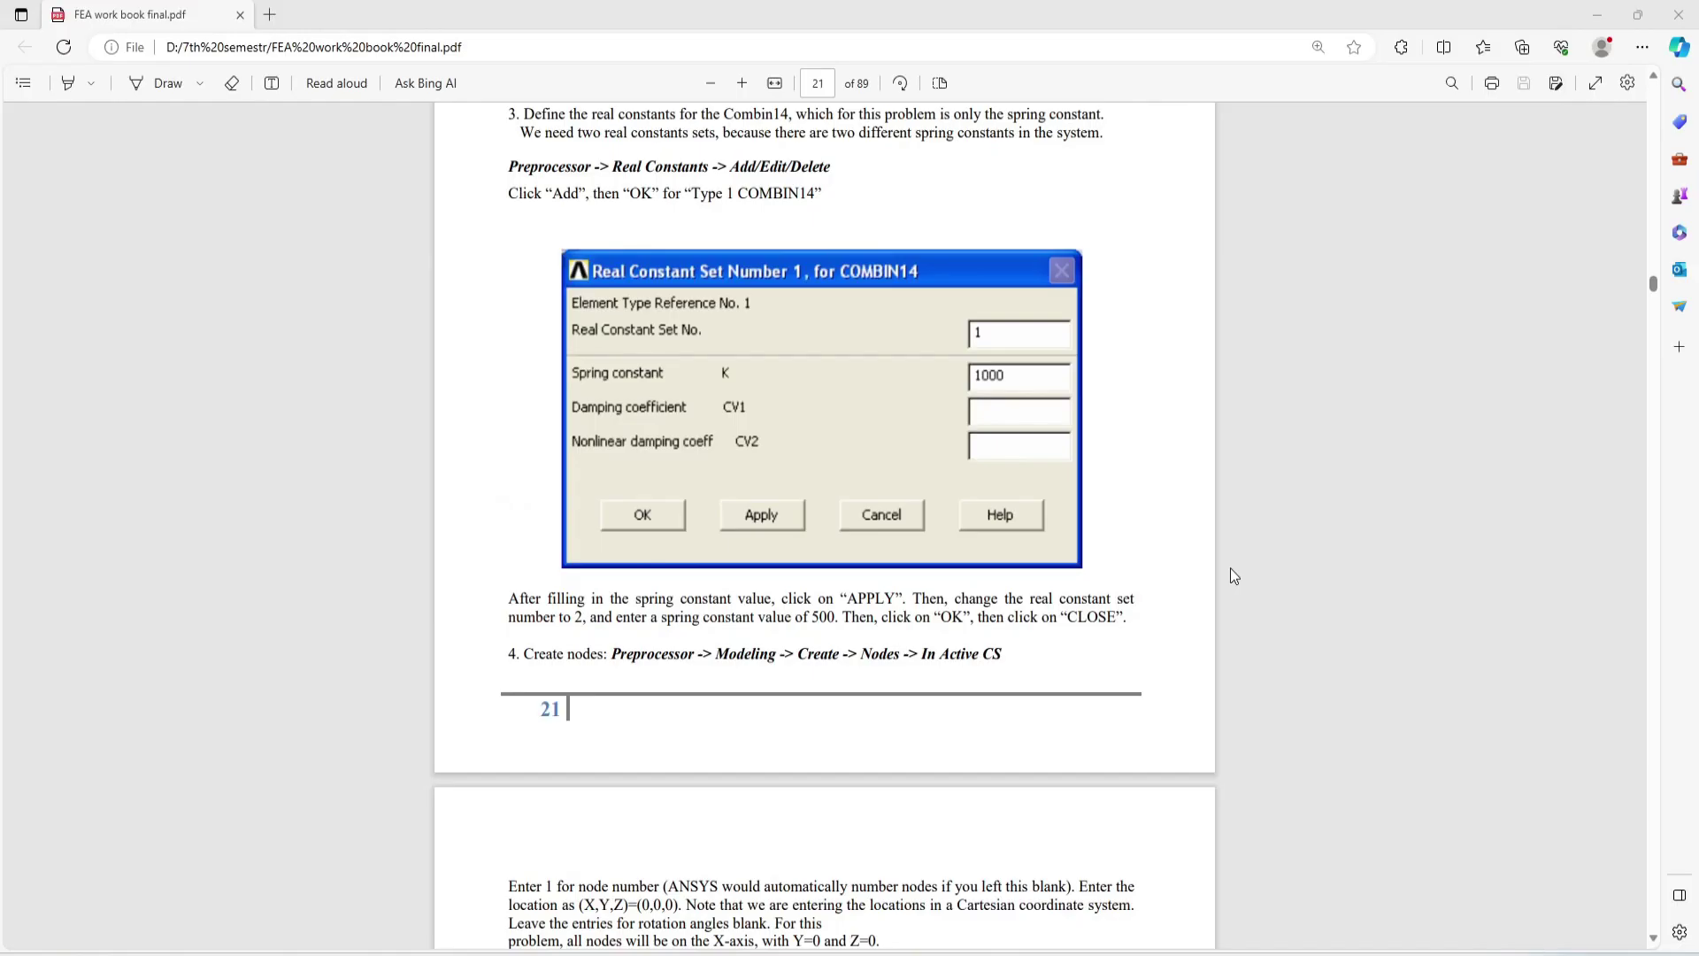
scroll(973, 646, "down", 8)
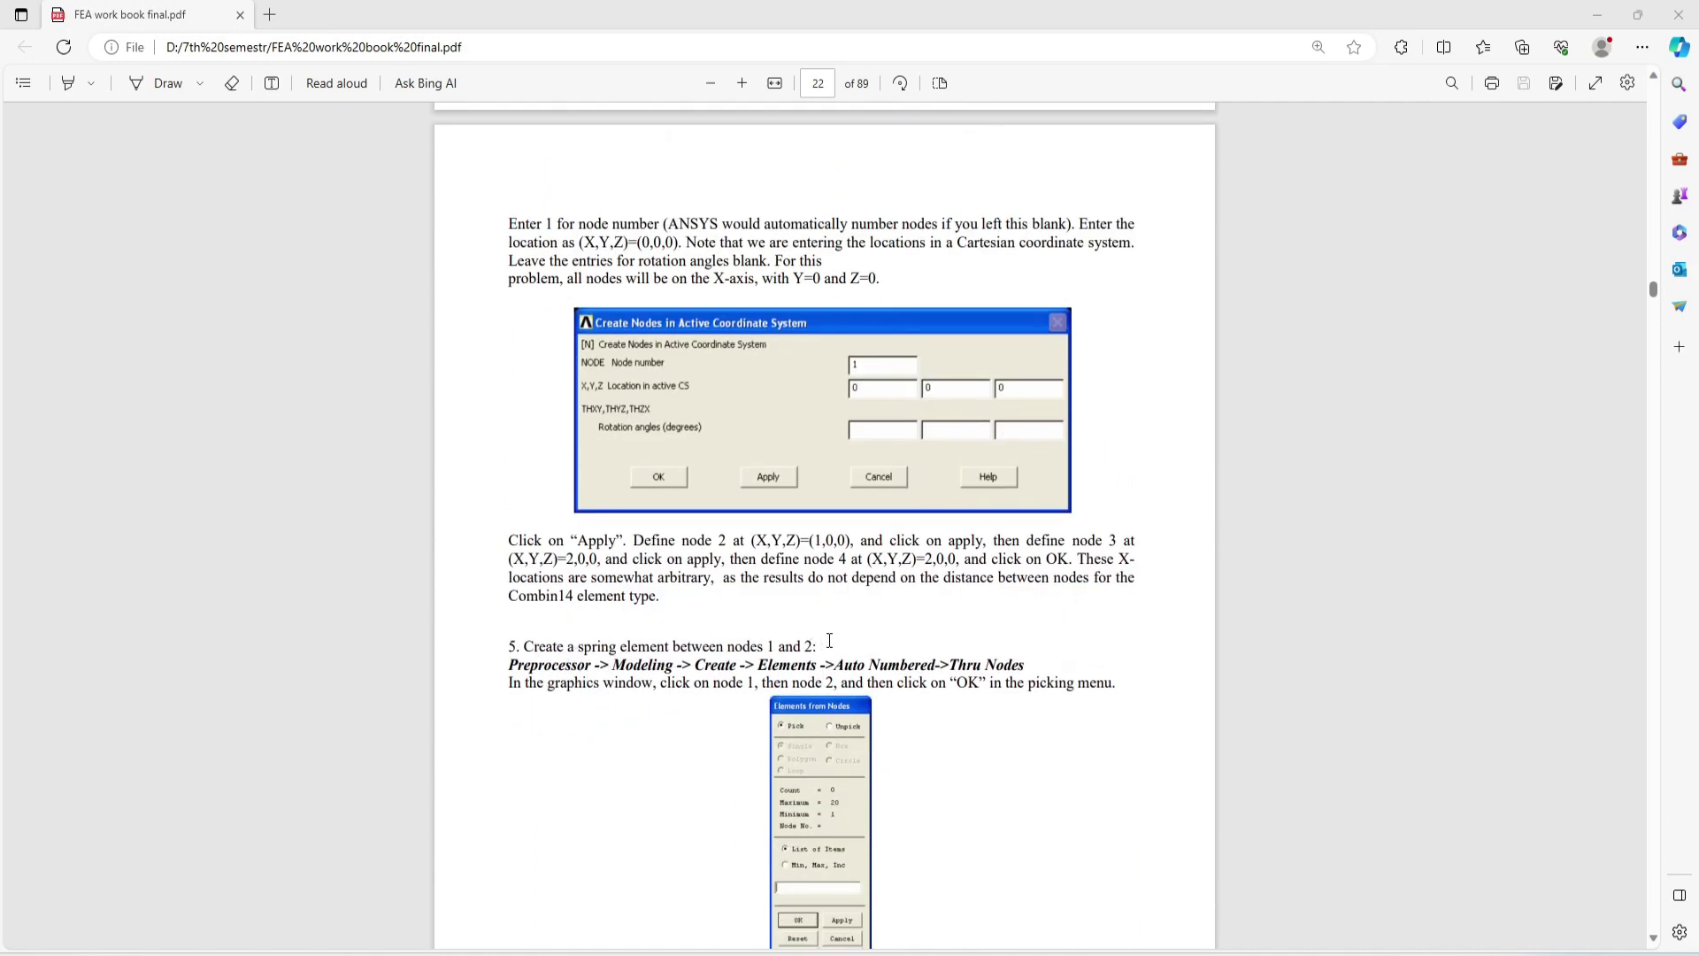
scroll(940, 684, "down", 3)
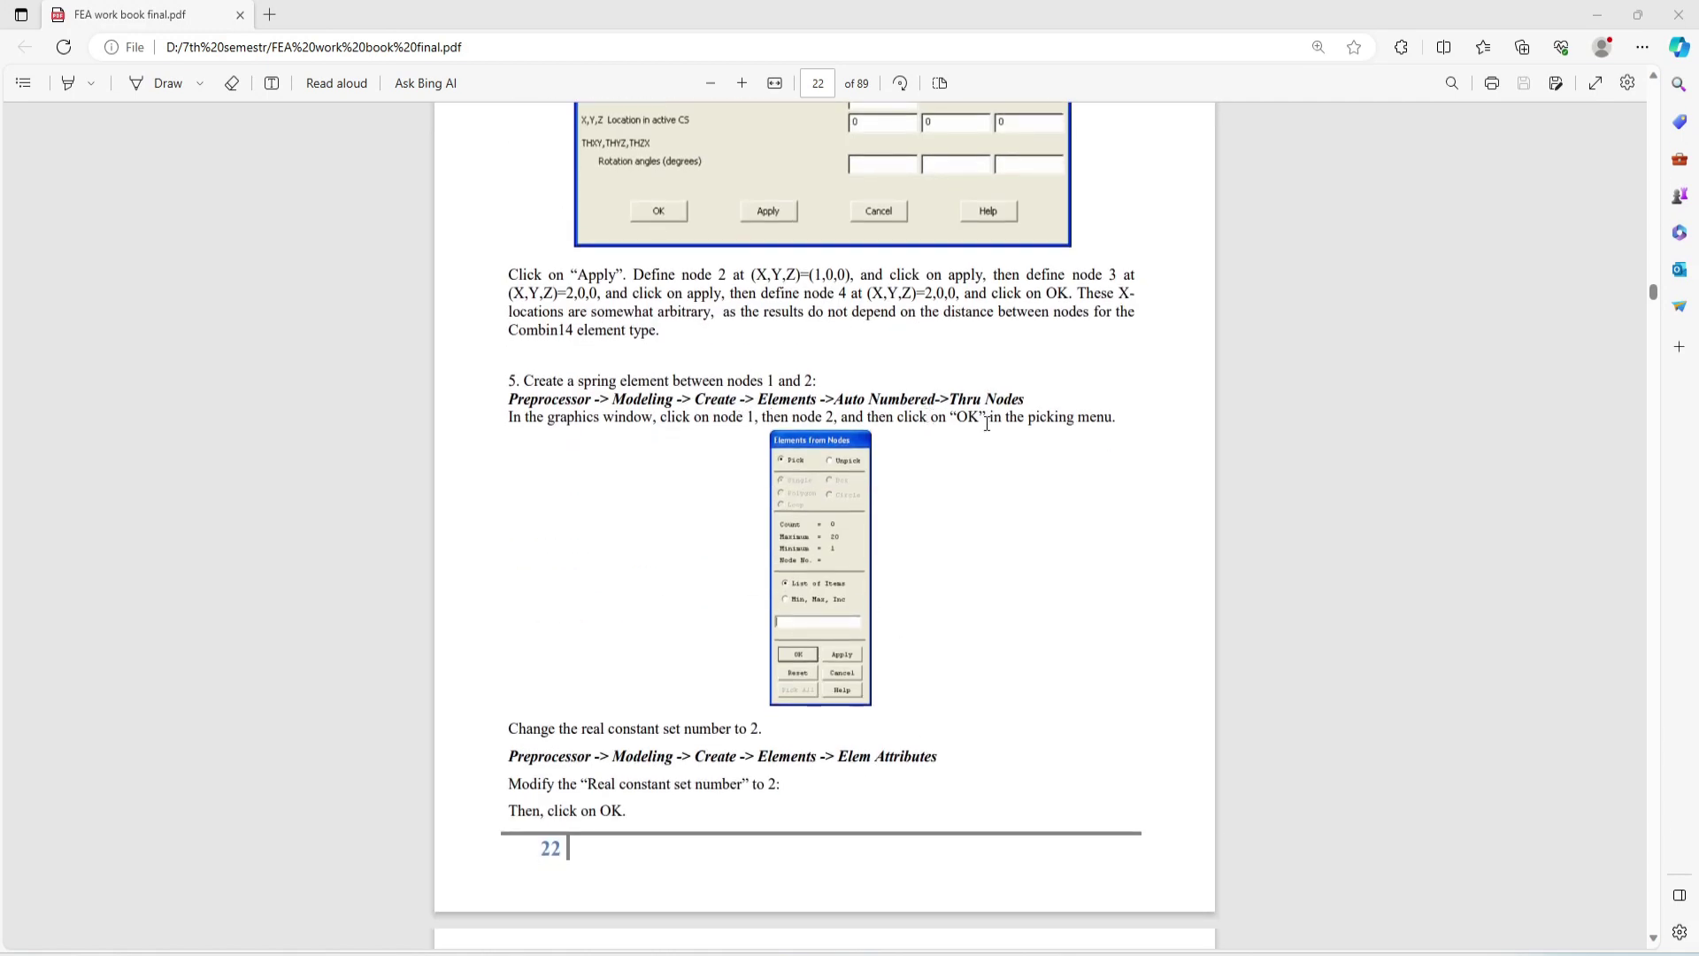
key("alt+Tab")
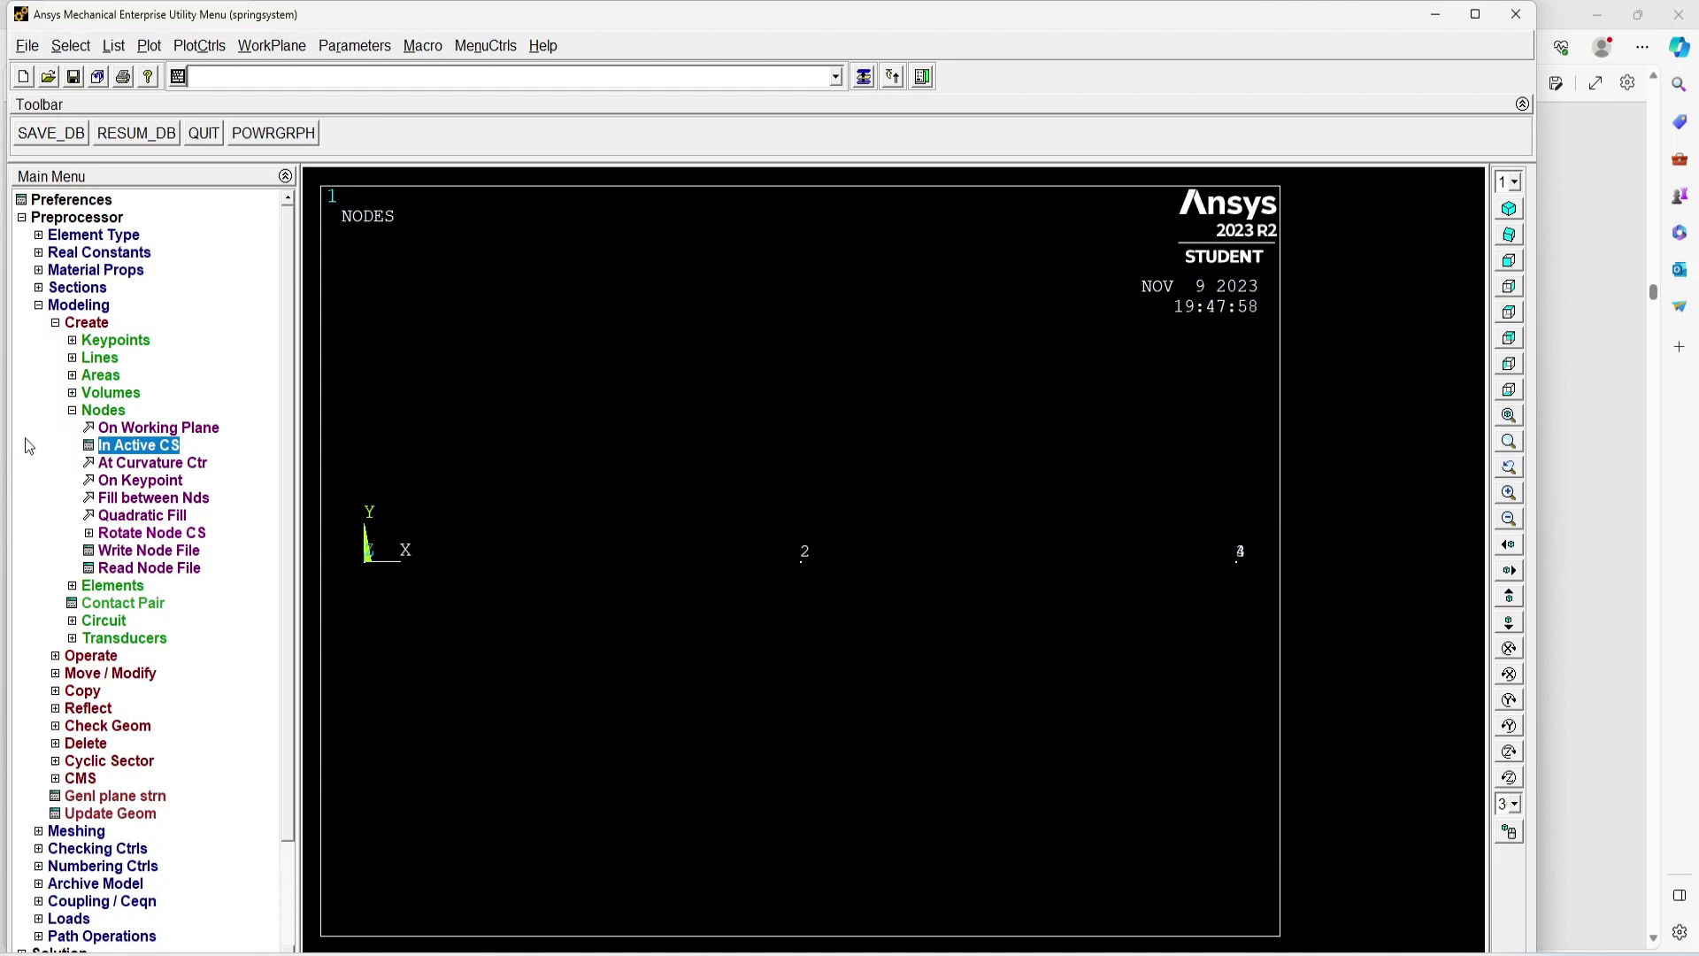
left_click(109, 411)
left_click(109, 429)
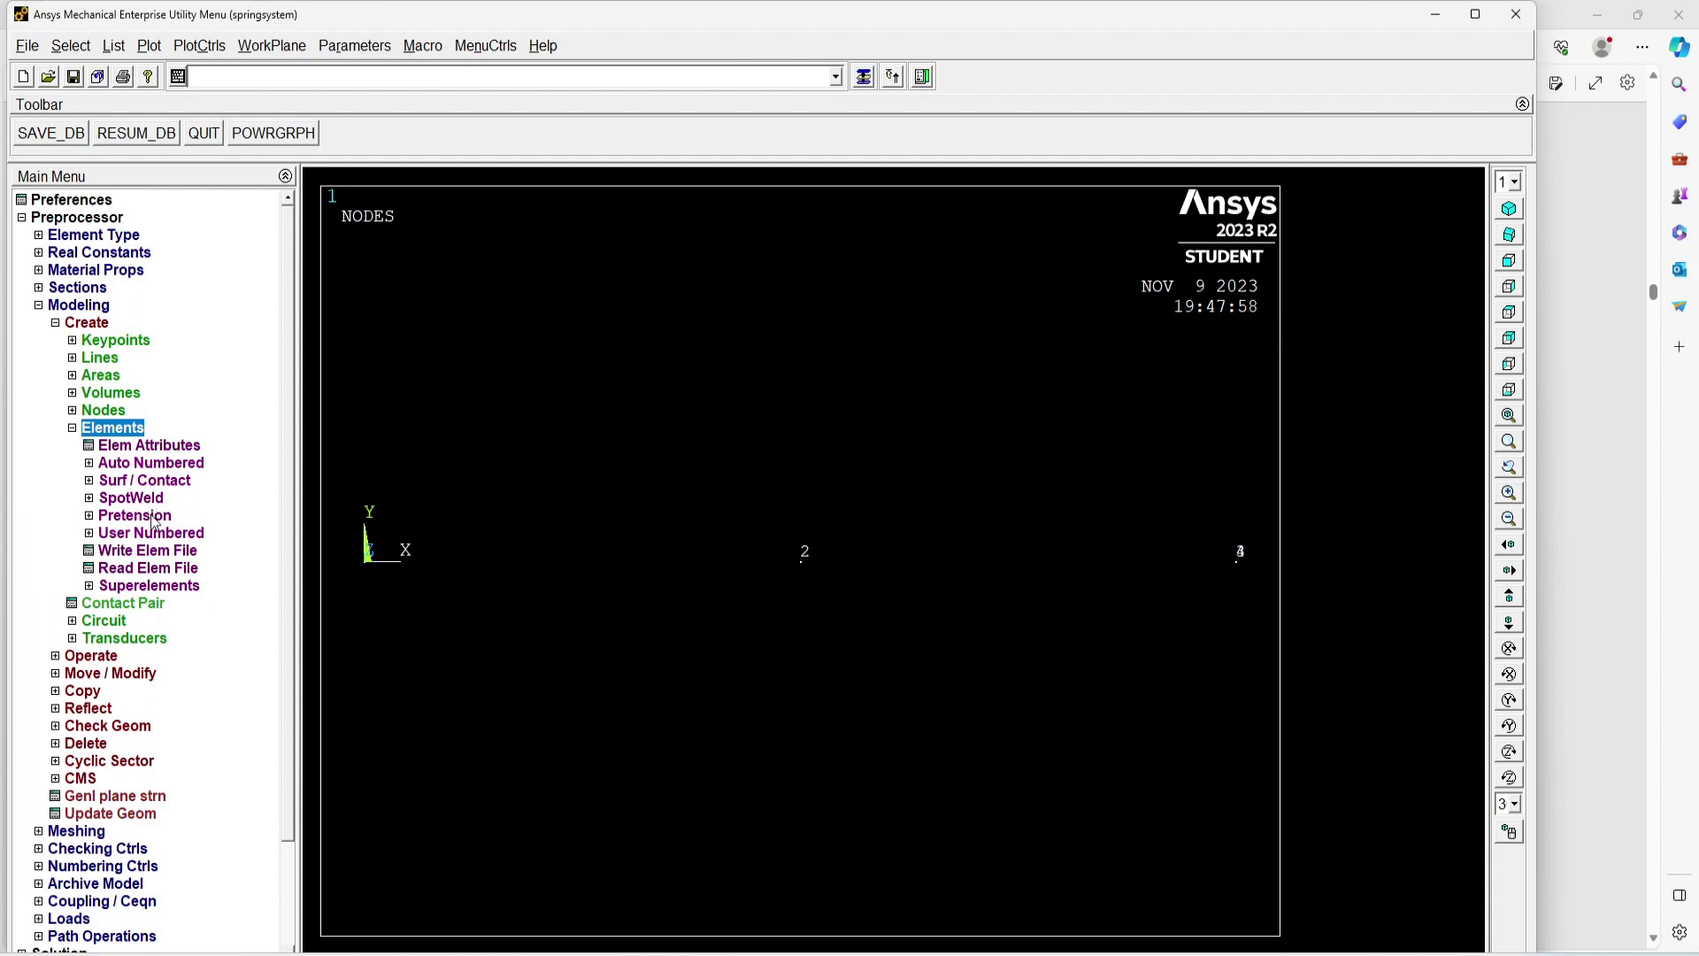
left_click(167, 464)
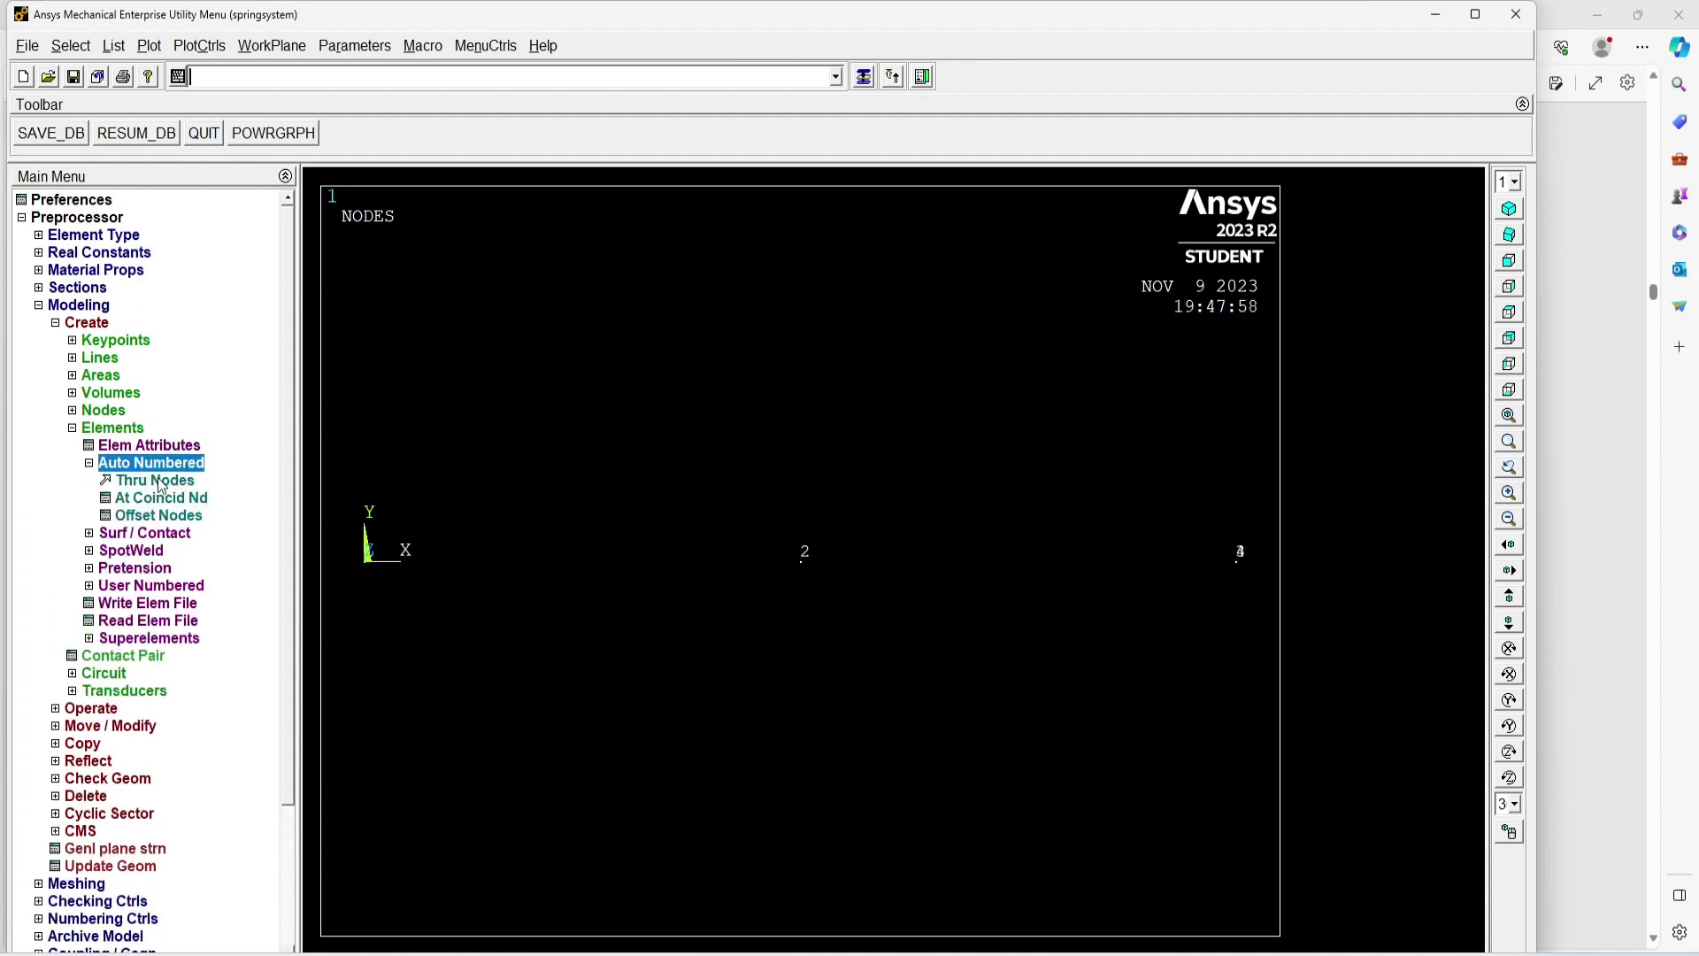
left_click(163, 481)
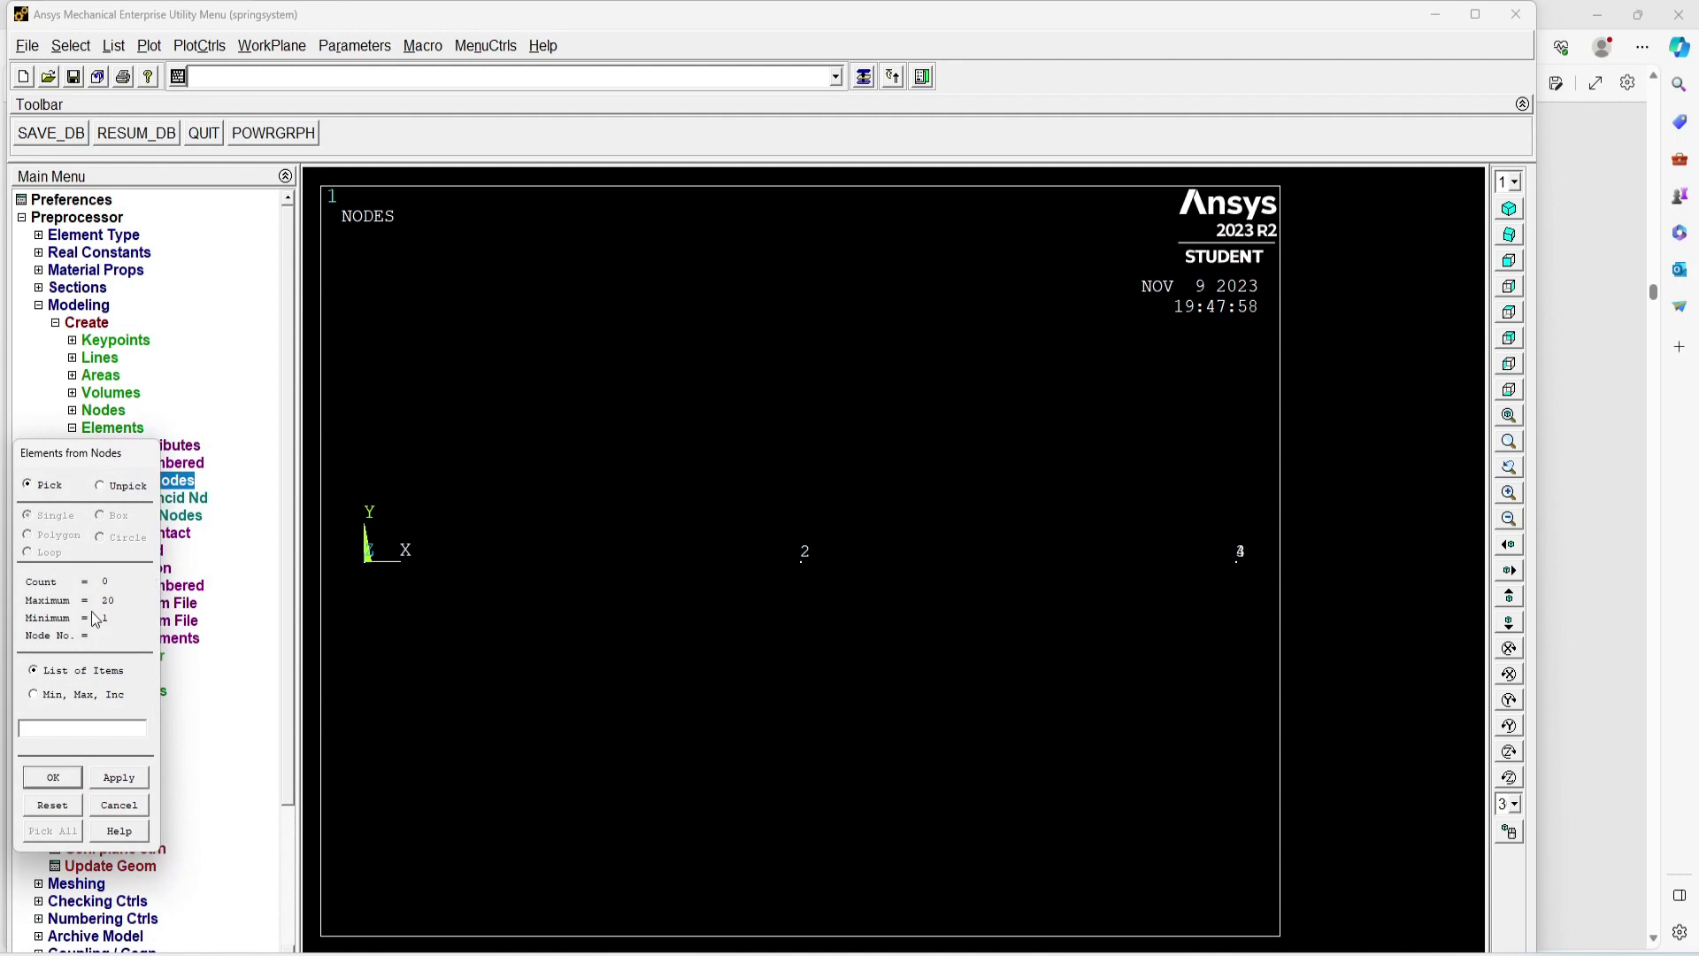
left_click(372, 575)
left_click(798, 588)
left_click(52, 777)
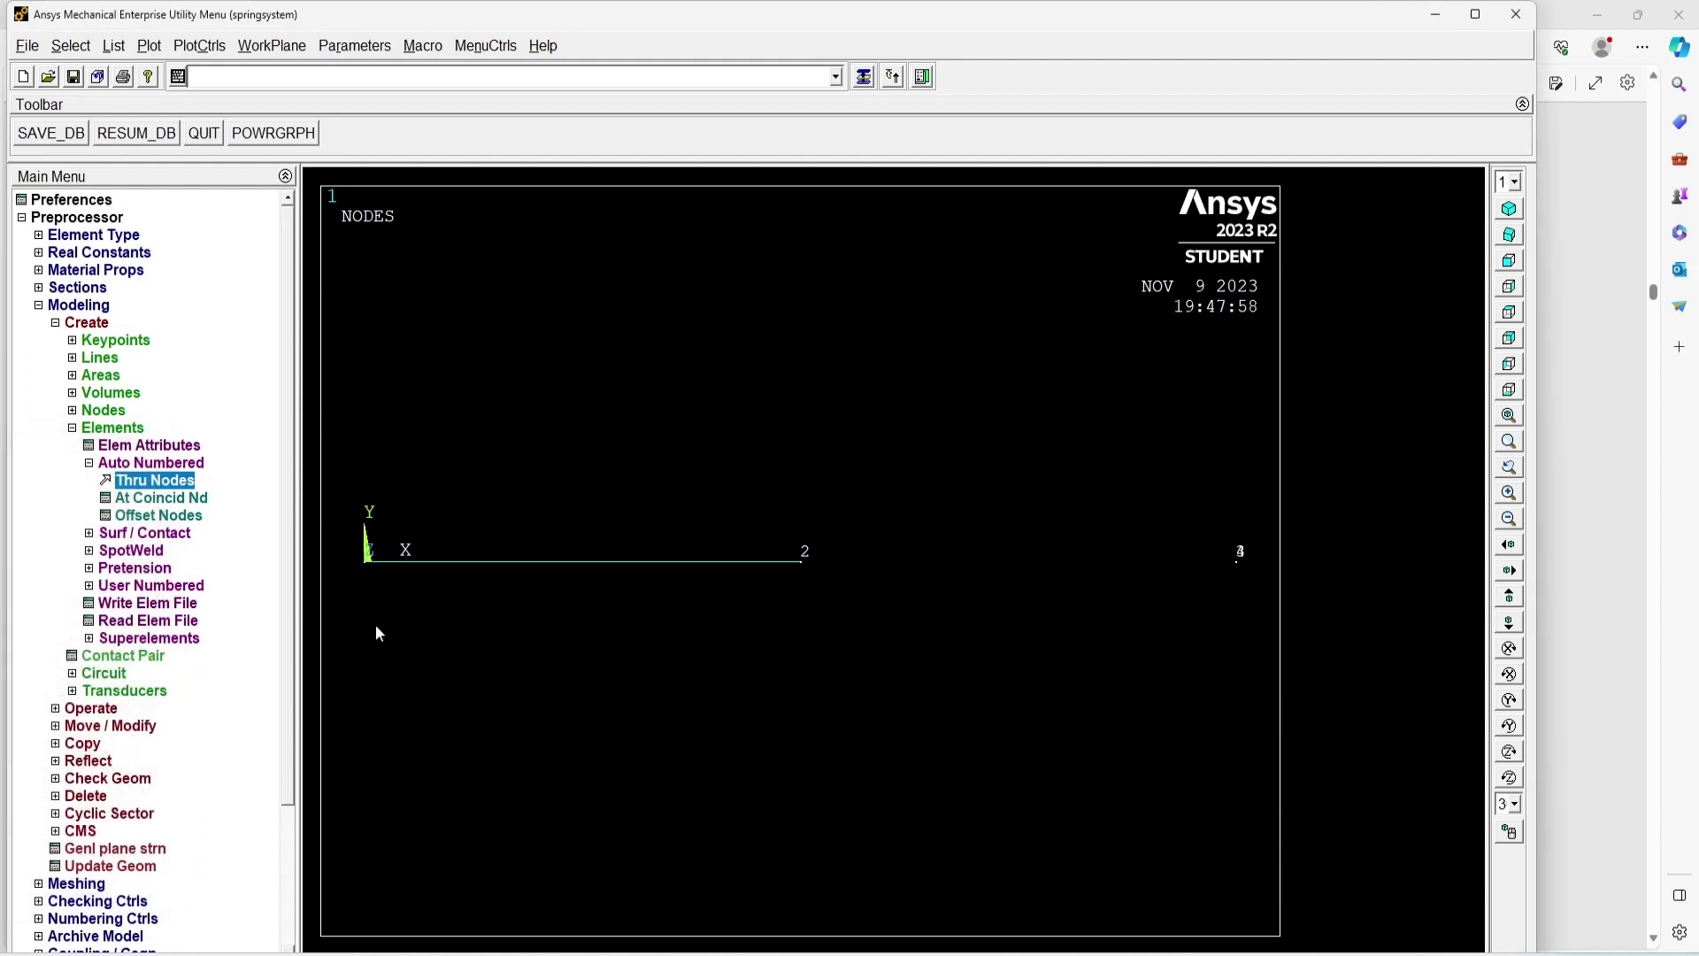
- Set the real constant set number to 2 in the element attributes
left_click(167, 451)
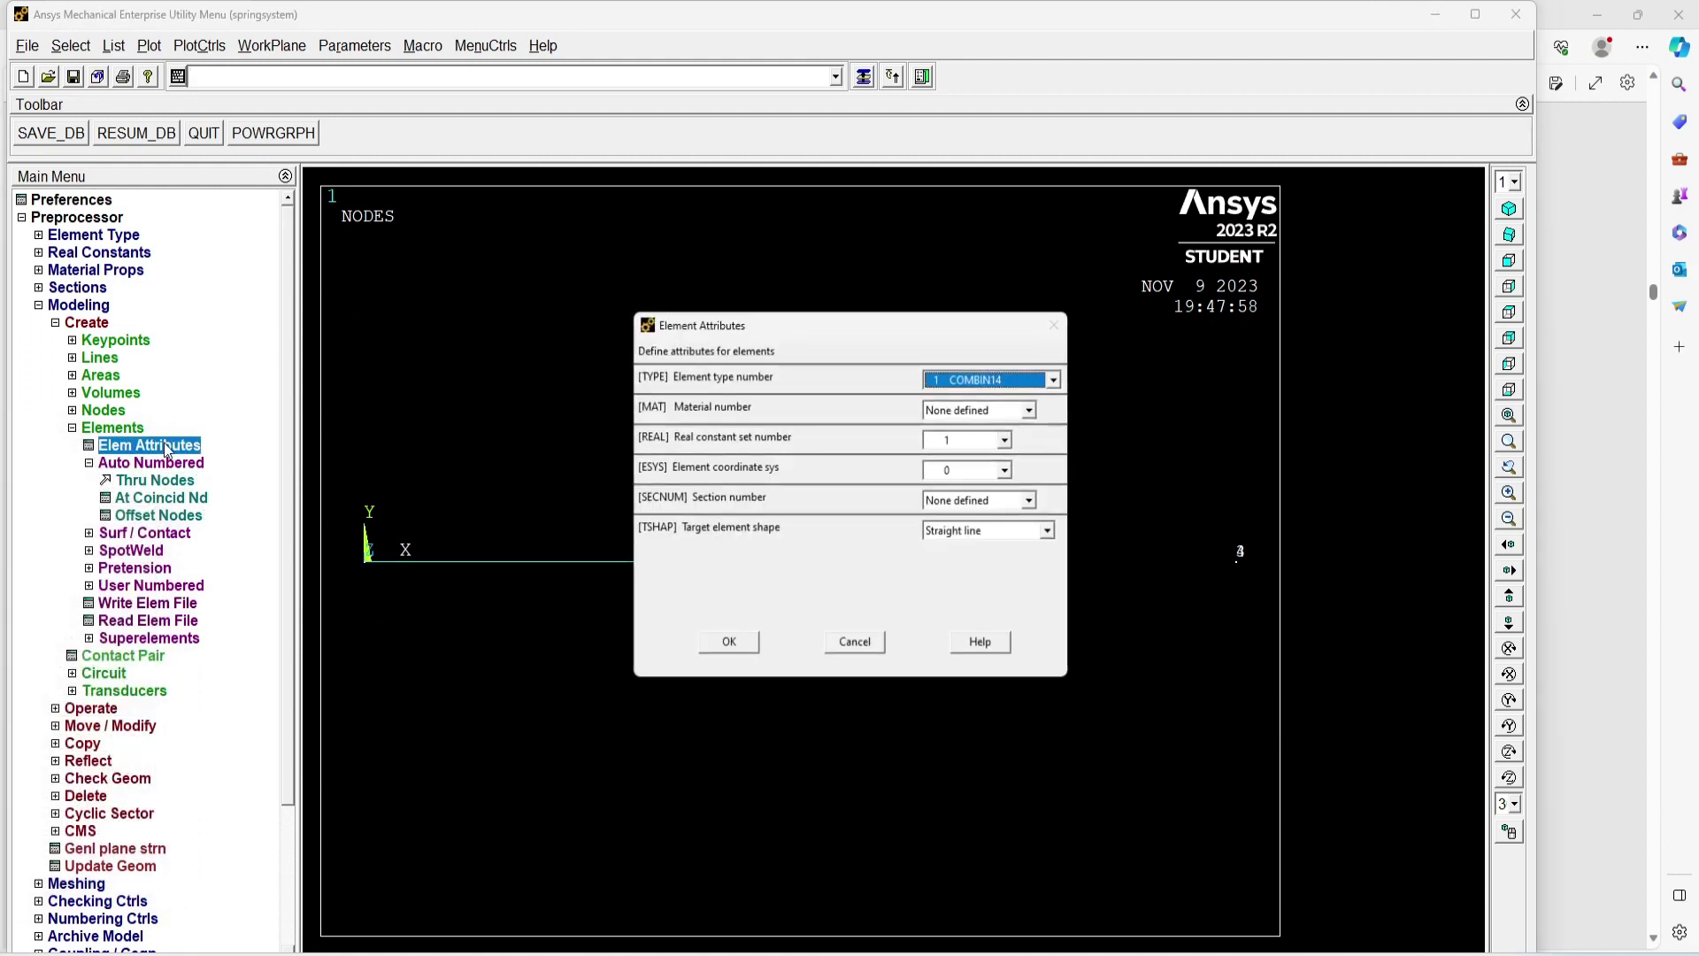
left_click(1007, 440)
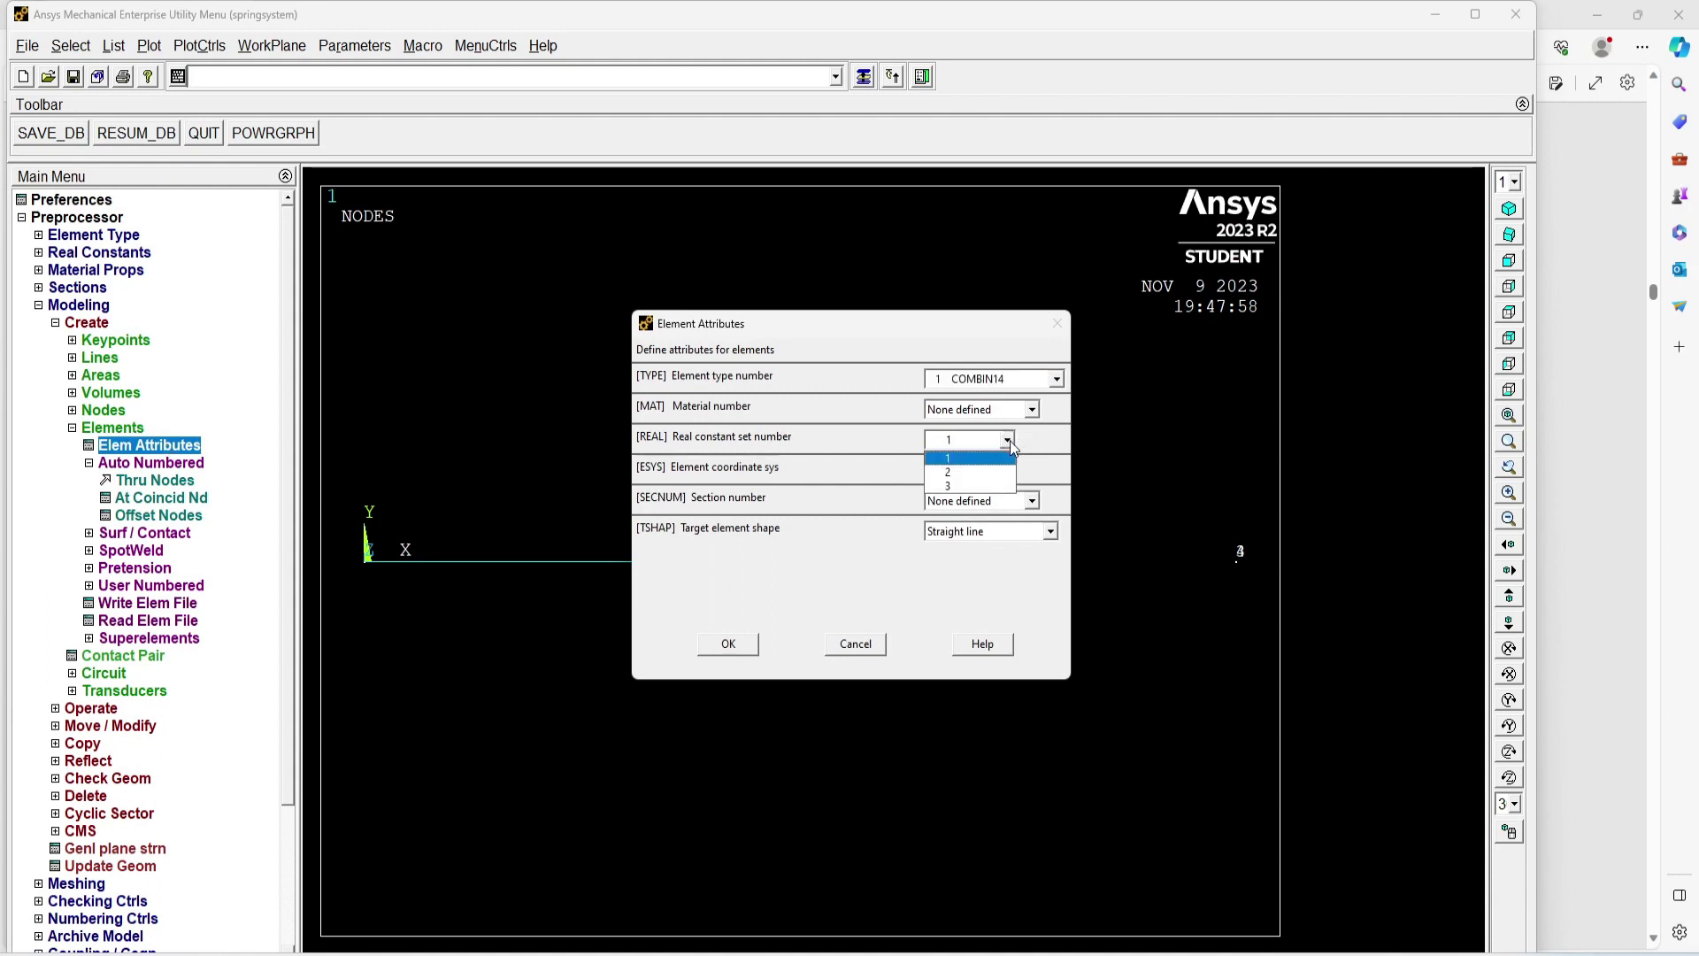
left_click(958, 482)
left_click(729, 644)
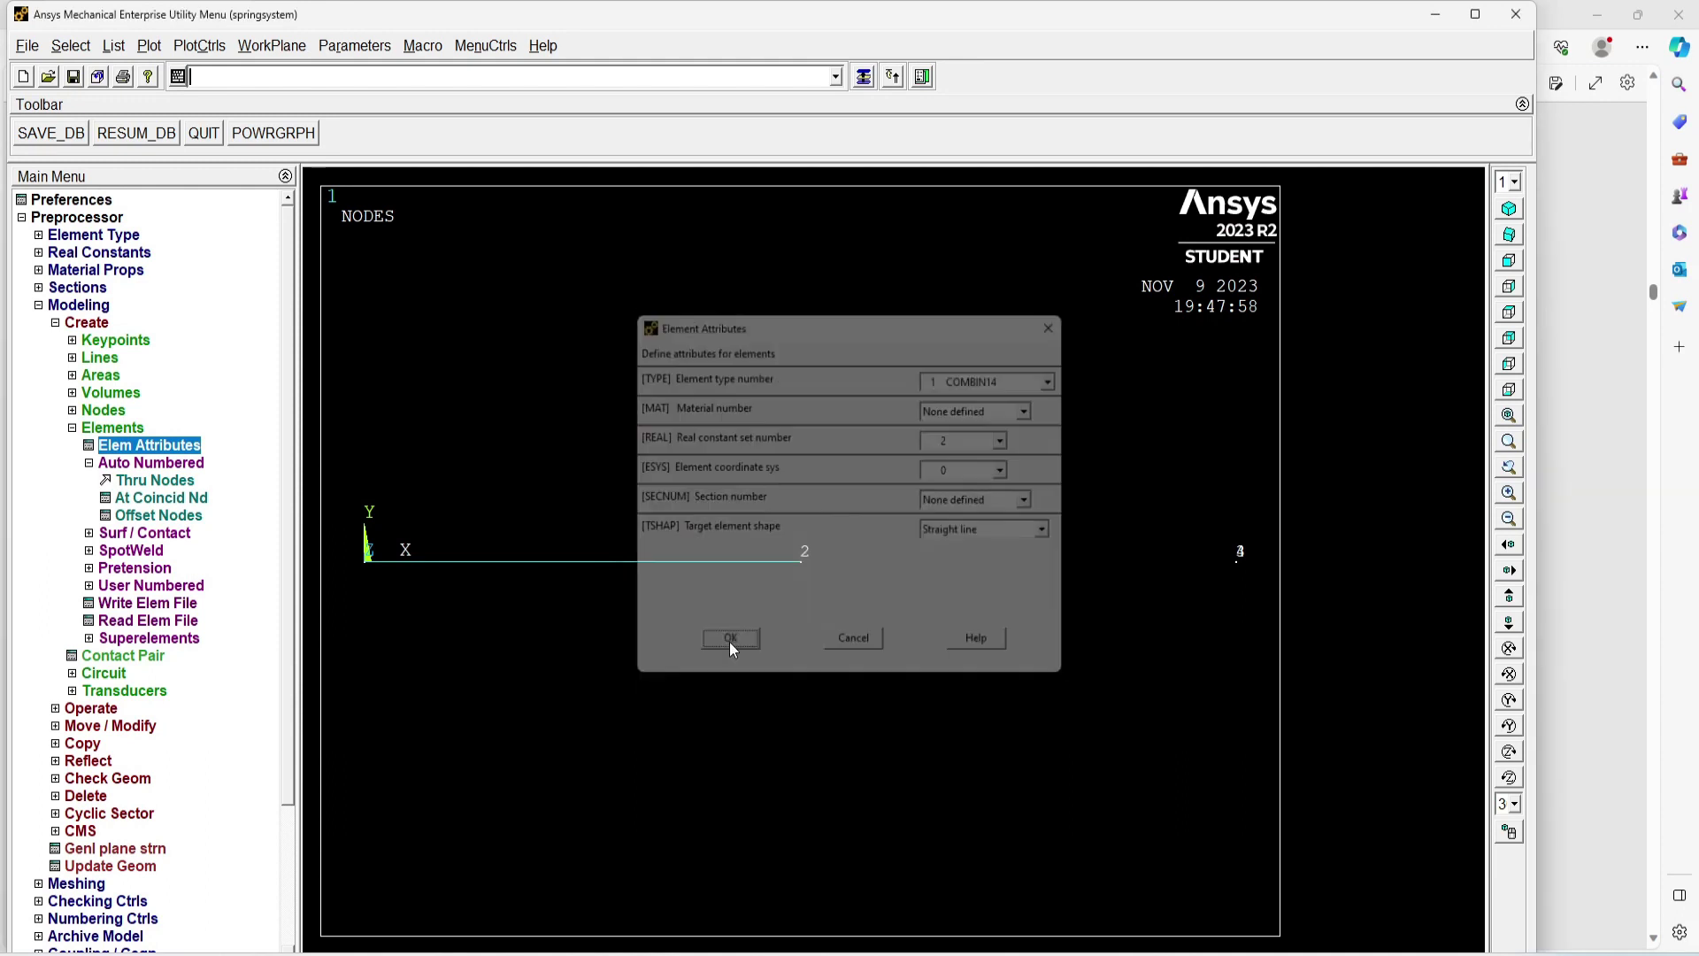
- Create an auto-numbered spring element through nodes 2 and 3, choosing node 3 of the two coincident nodes
left_click(164, 483)
left_click(801, 577)
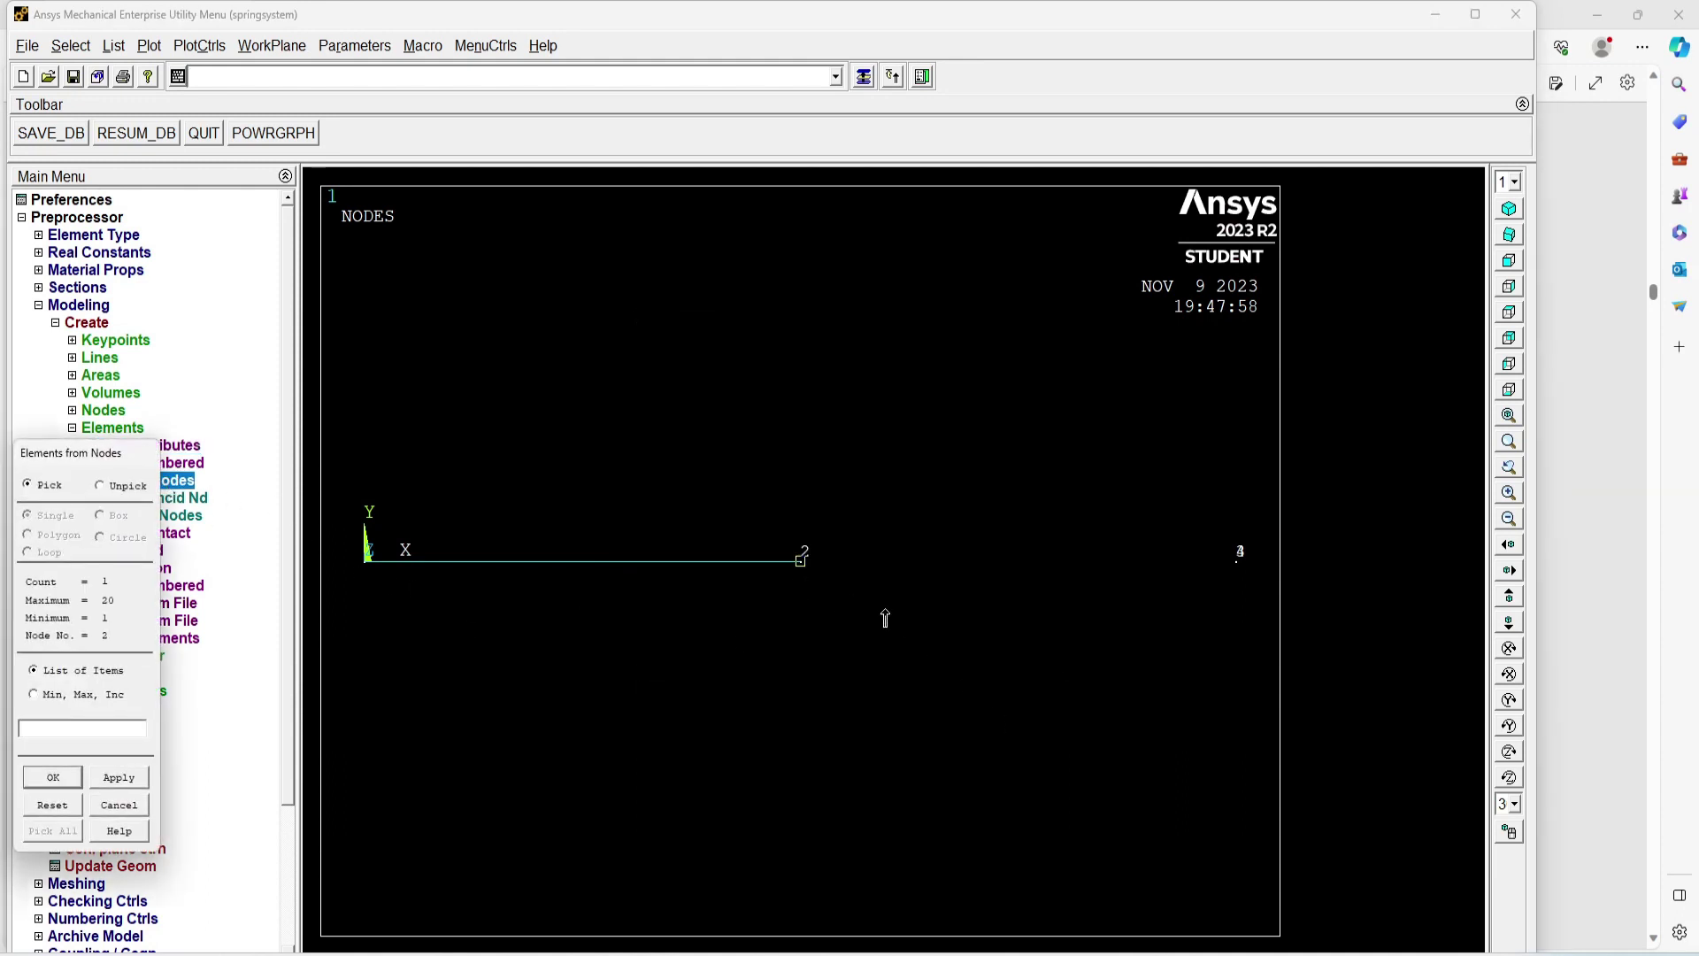
left_click(1237, 594)
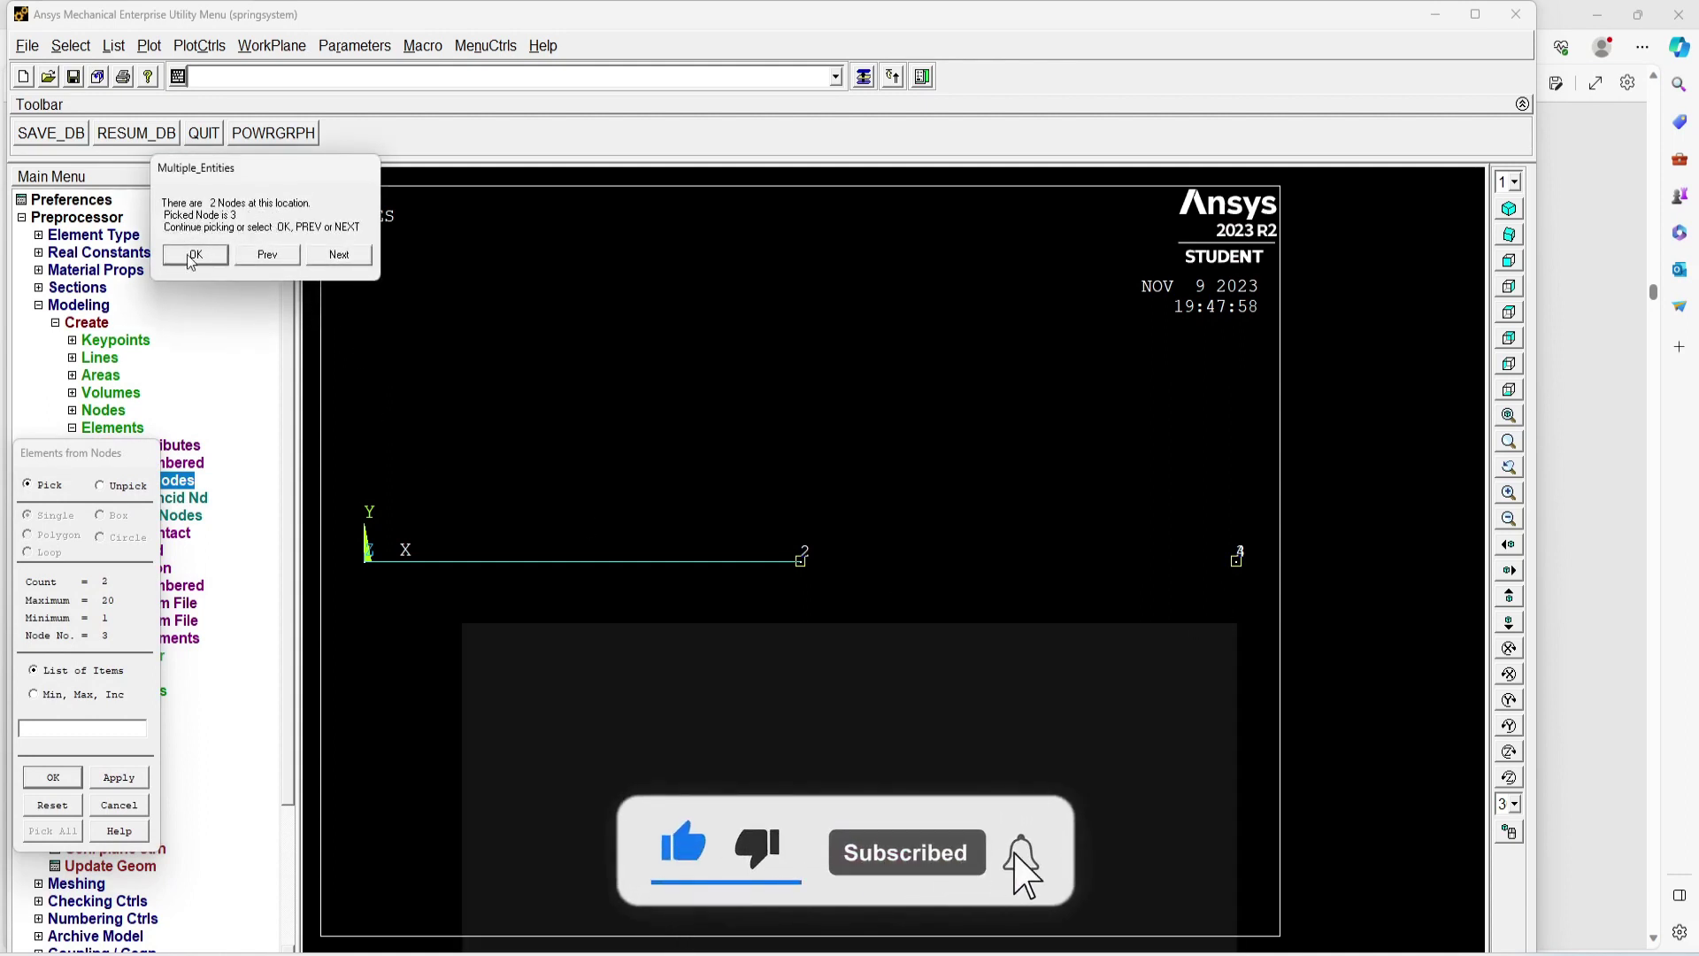
left_click(192, 256)
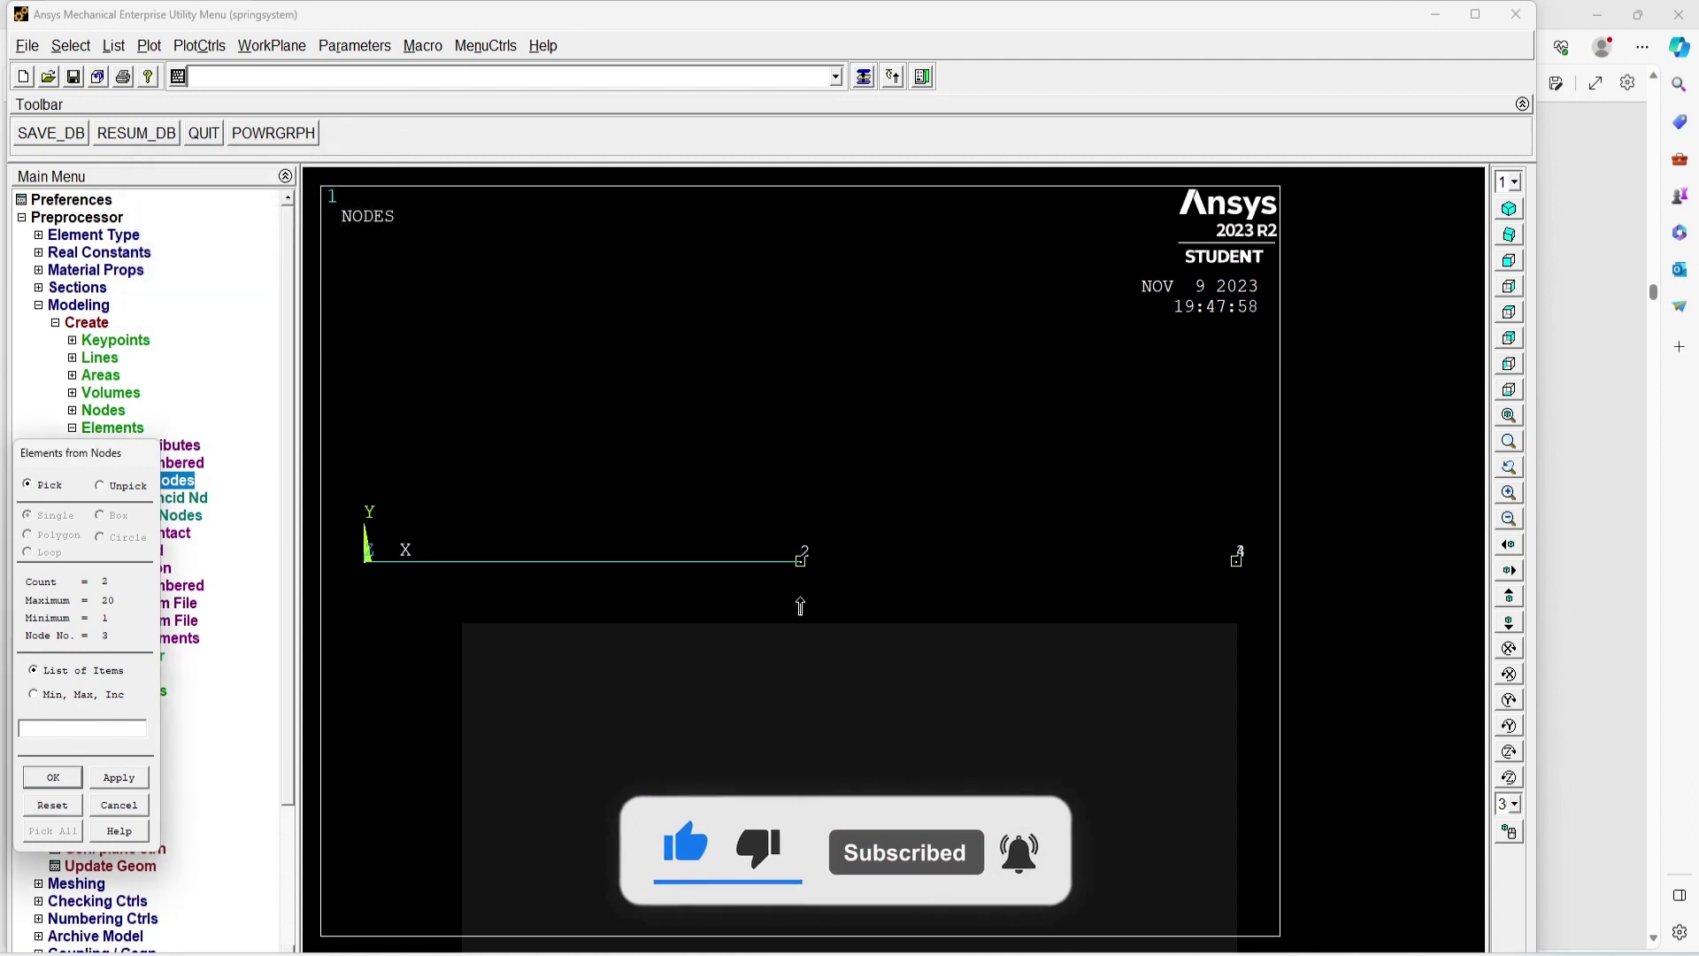
left_click(800, 579)
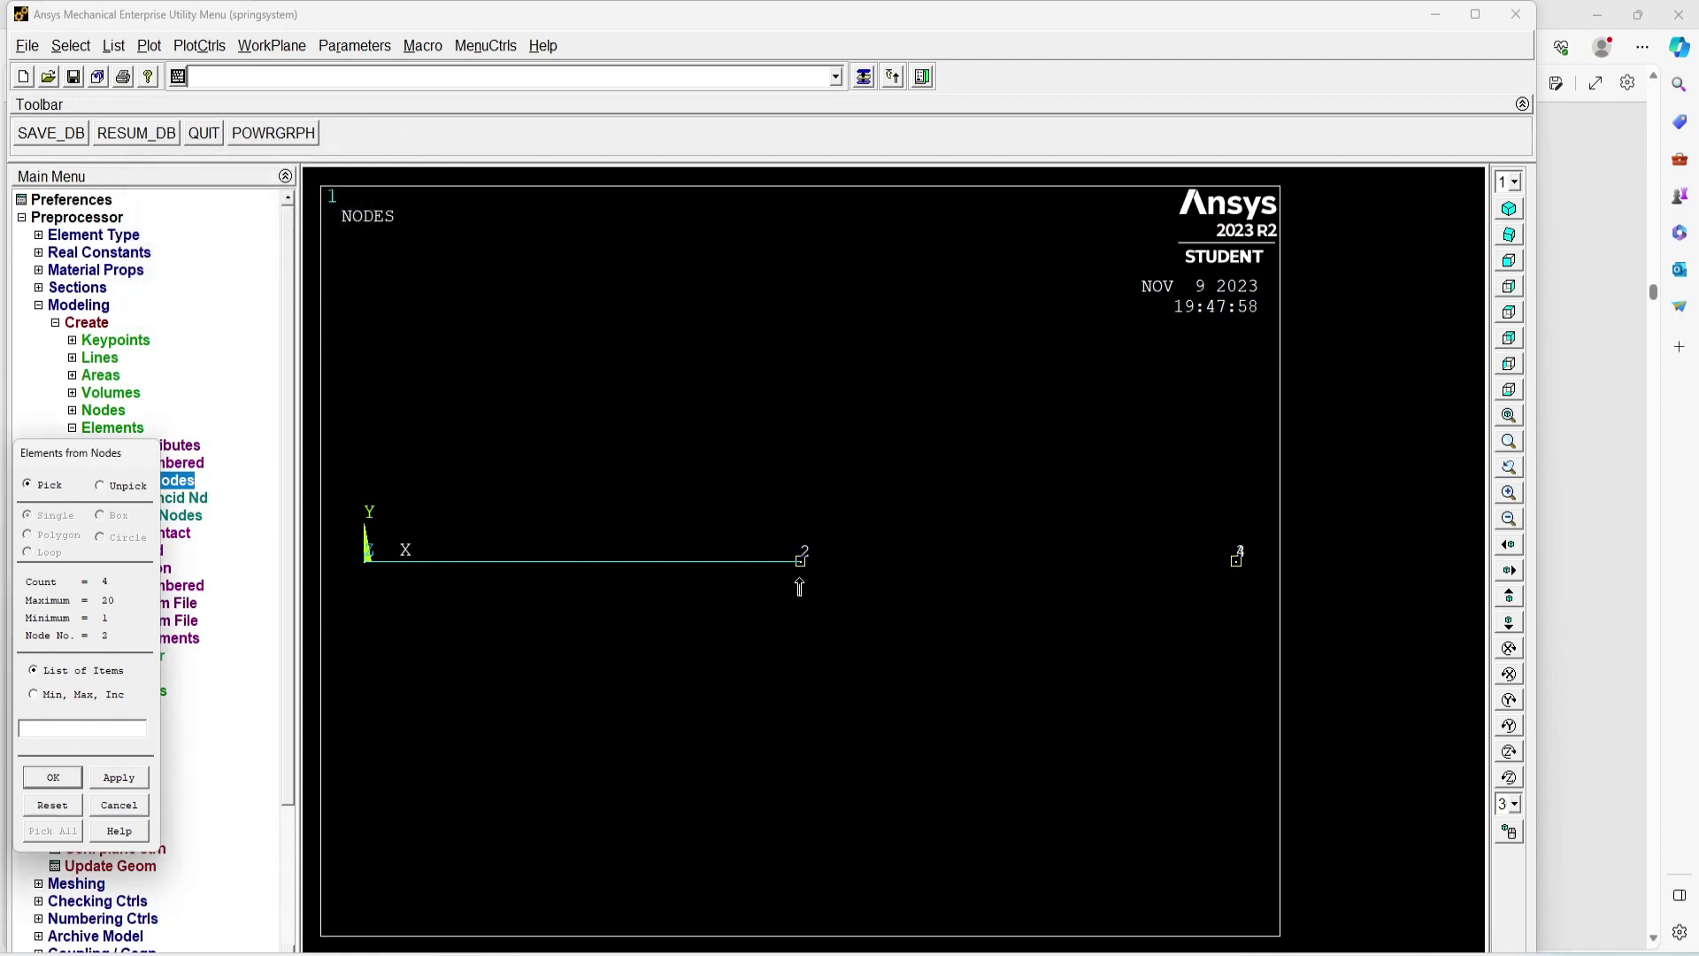
left_click(55, 775)
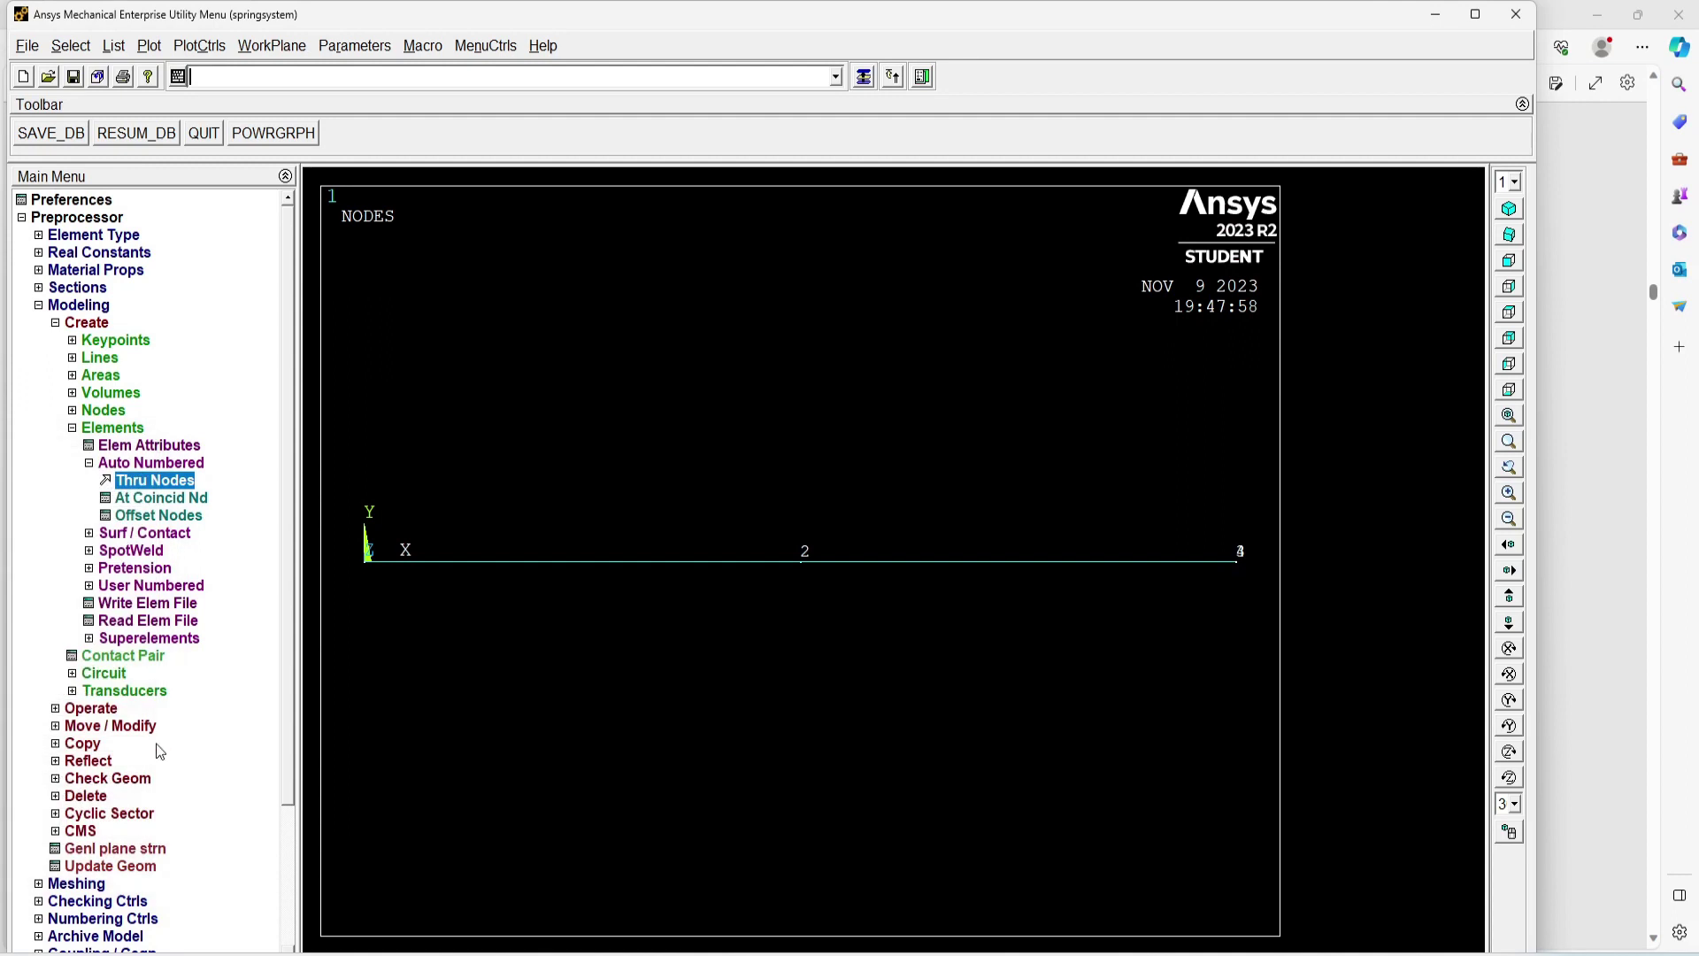
- Create an auto-numbered spring element through nodes 2 and 4, choosing node 4 of the two coincident nodes
left_click(161, 482)
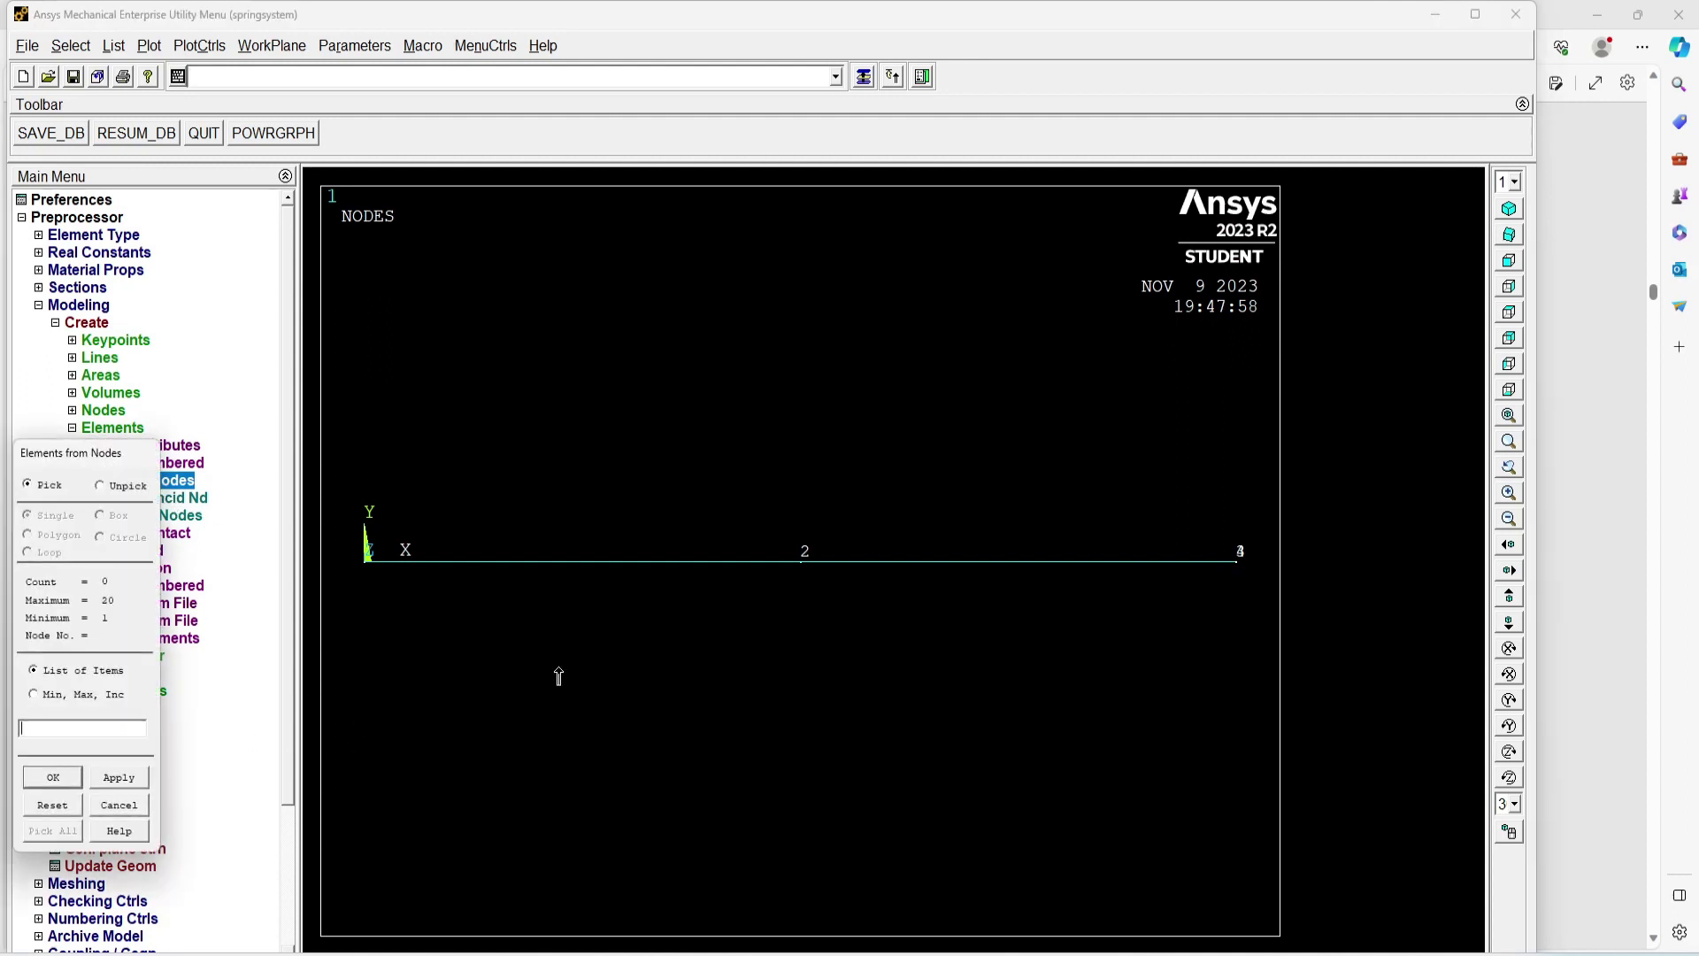
left_click(797, 575)
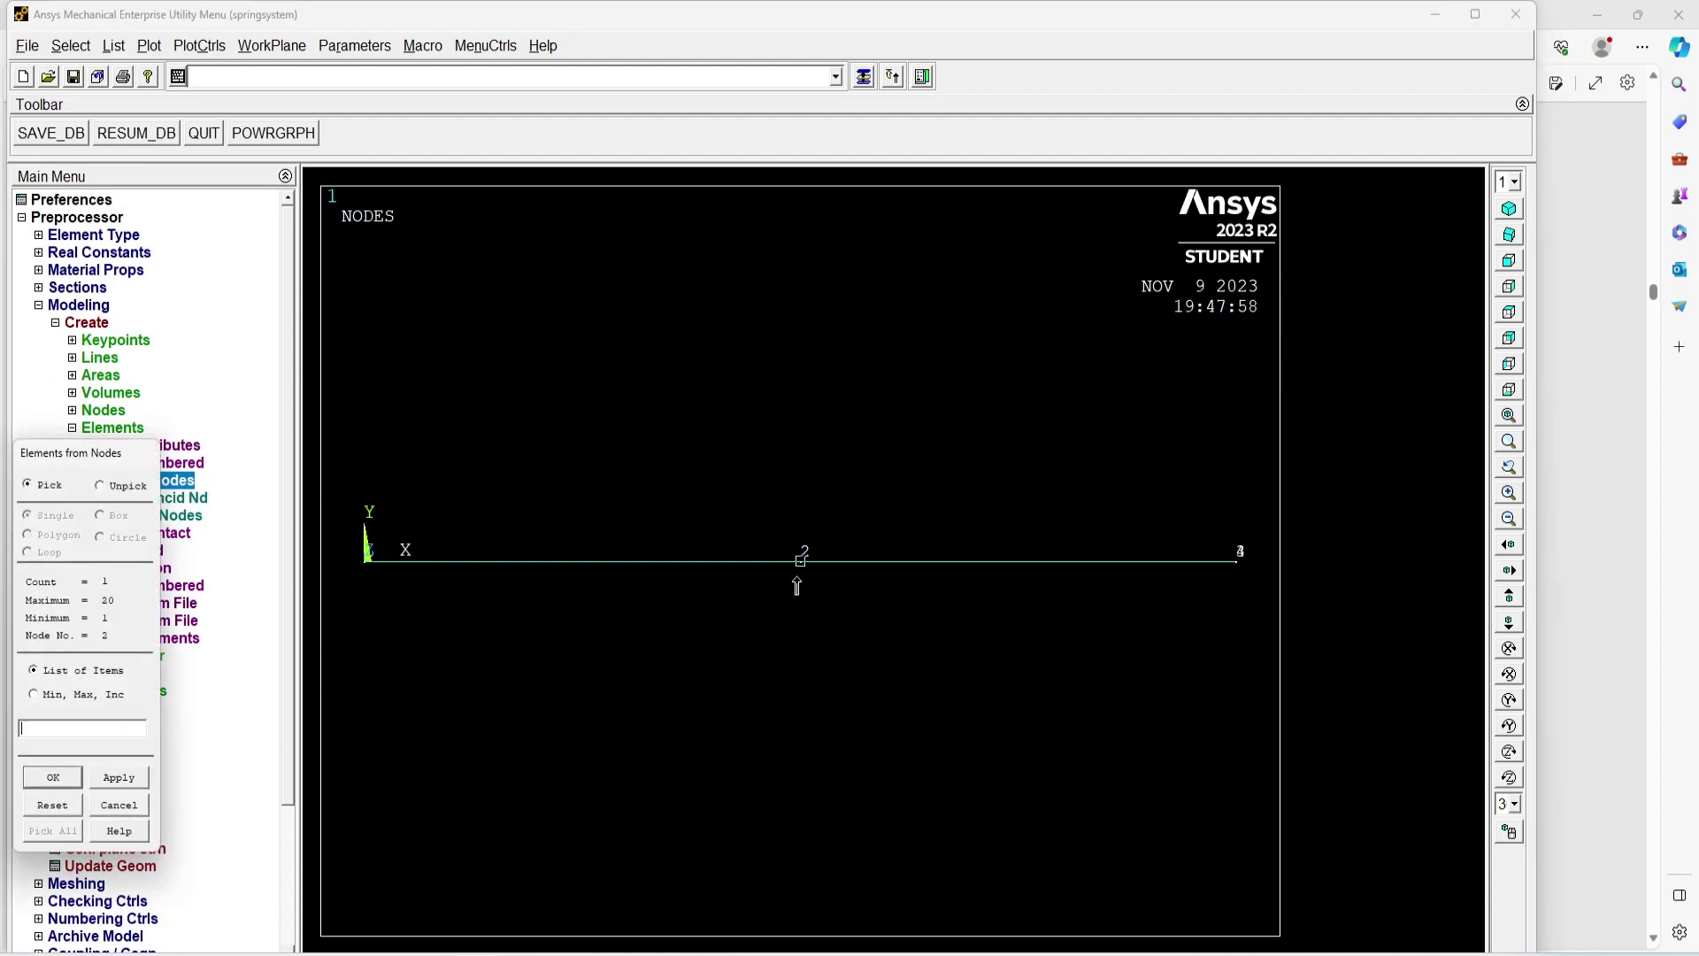
left_click(1241, 591)
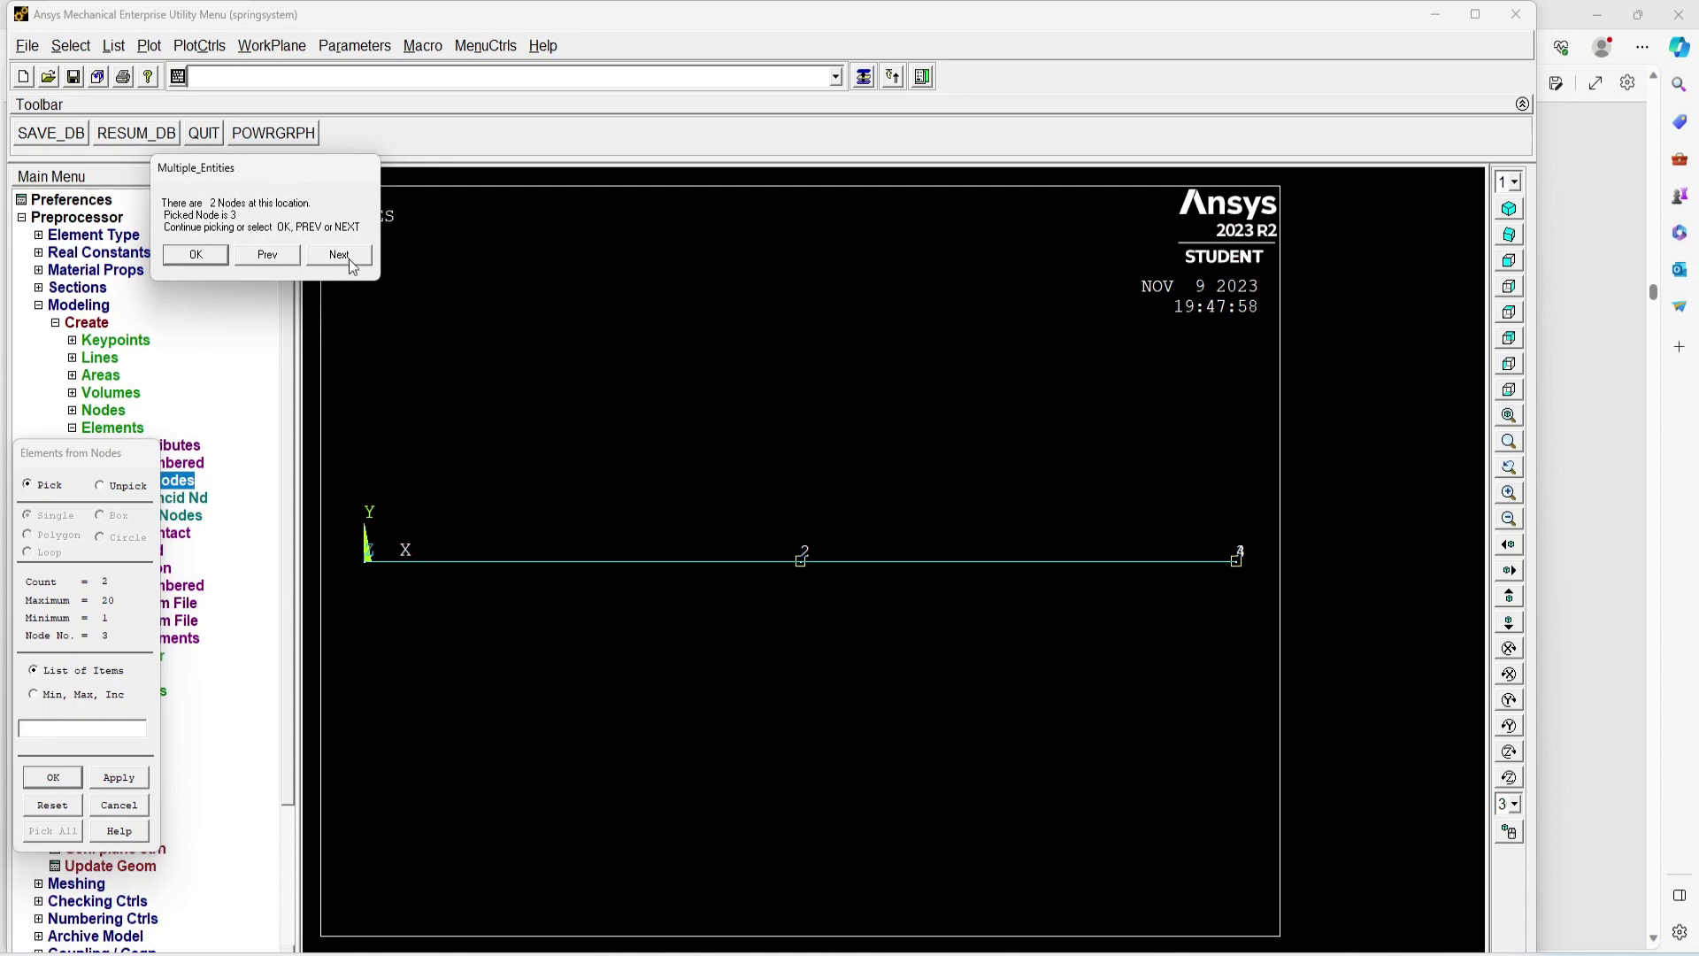
left_click(196, 255)
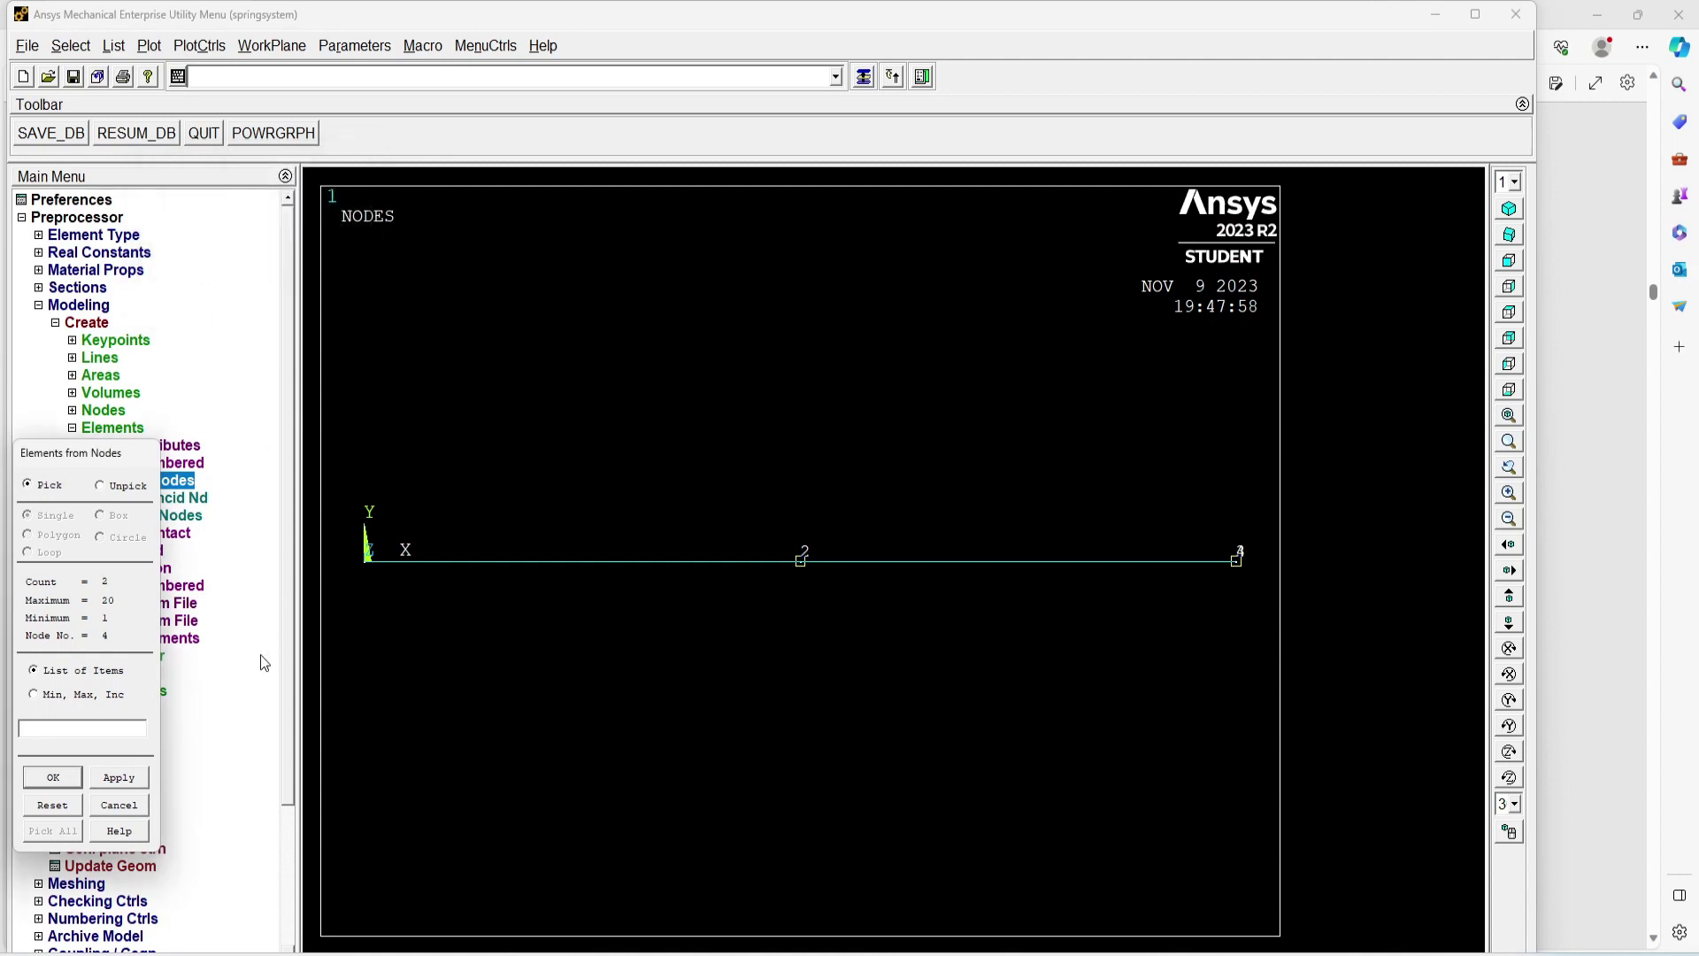
left_click(51, 778)
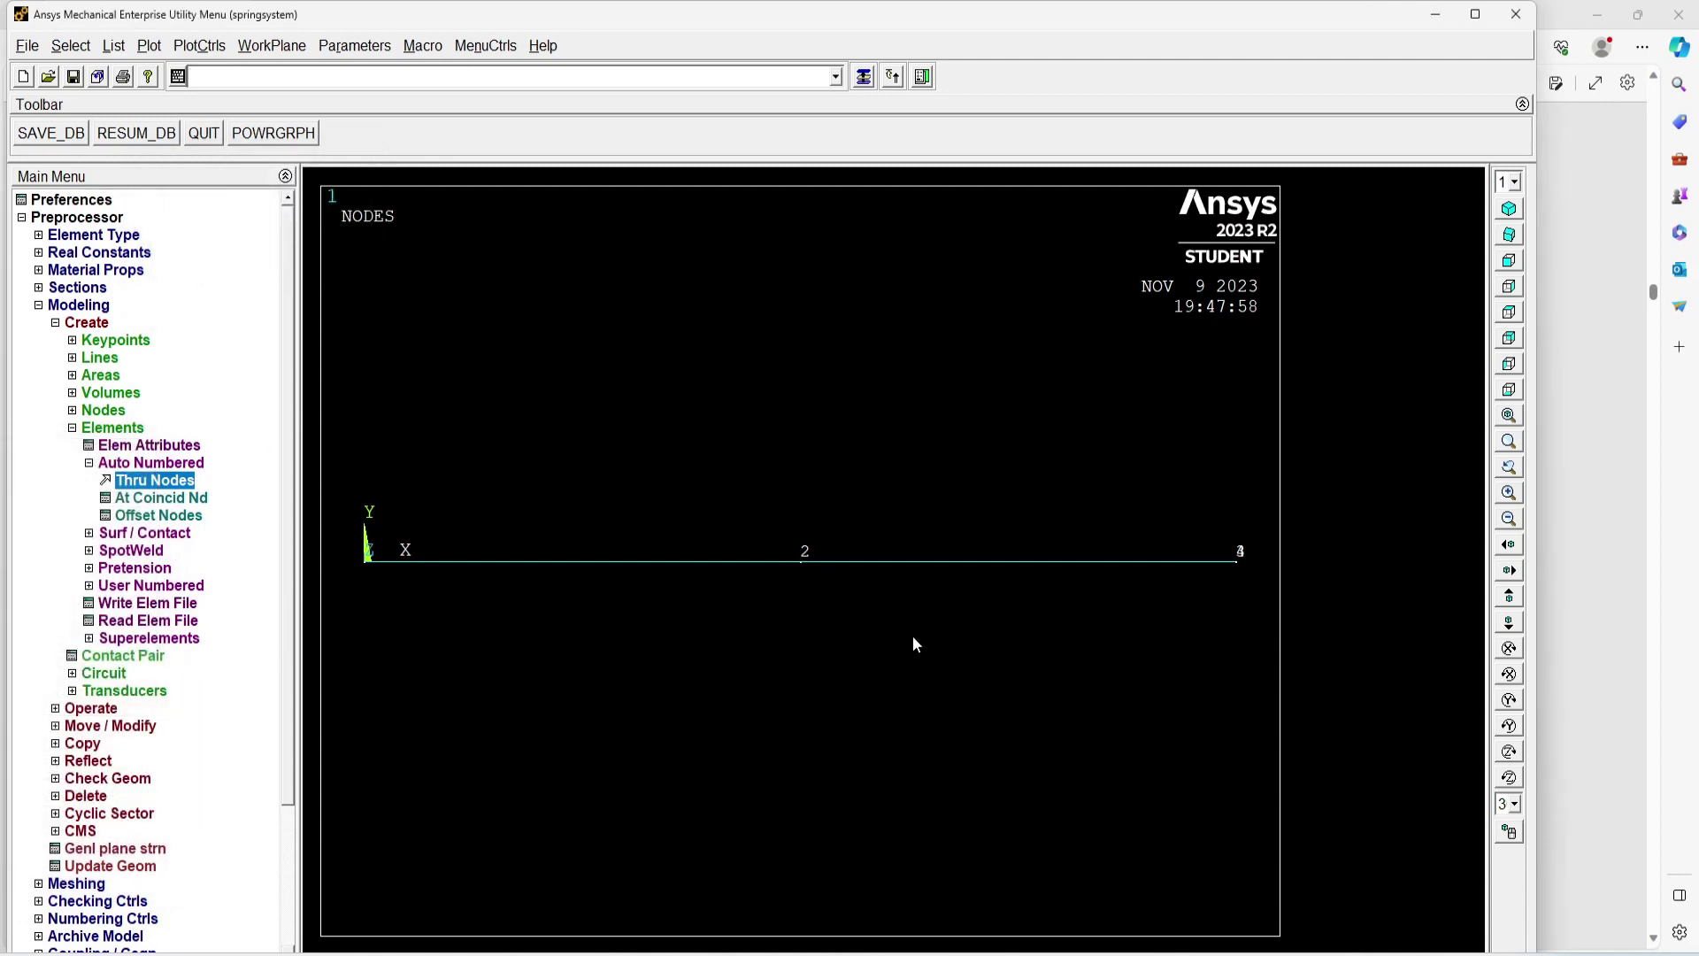
- Read the FEA workbook's instructions on the remaining spring elements and the nodal constraints, and return to Ansys Mechanical APDL
key("alt+Tab")
scroll(648, 754, "down", 8)
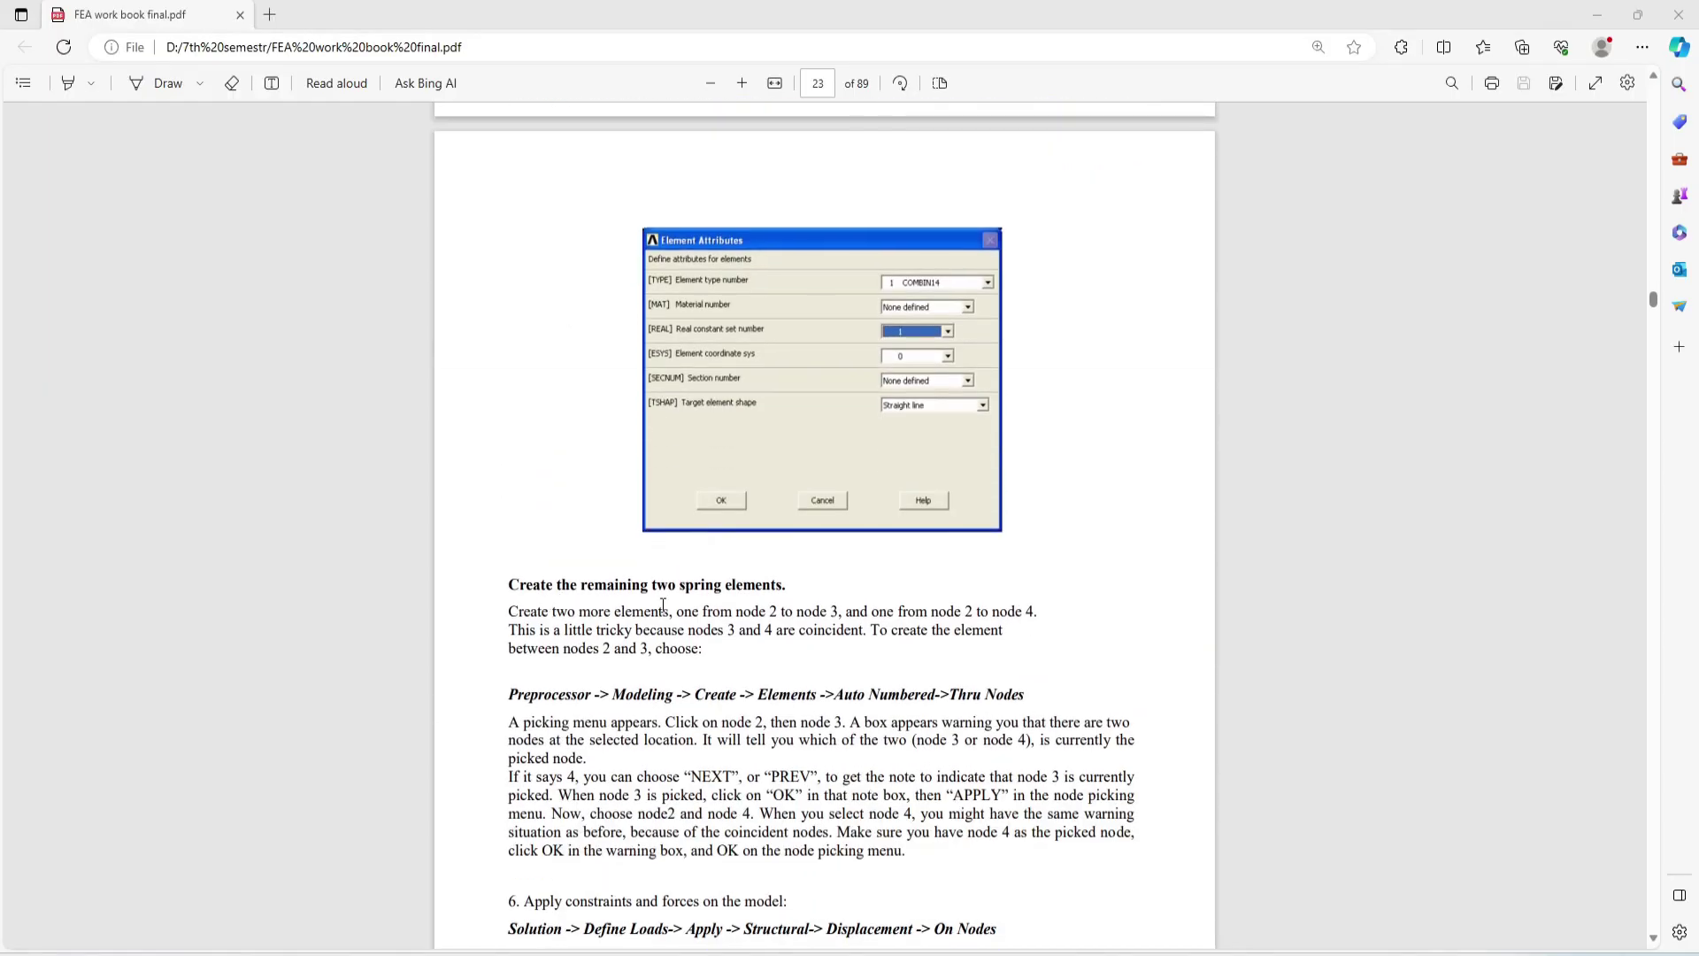
scroll(771, 620, "down", 2)
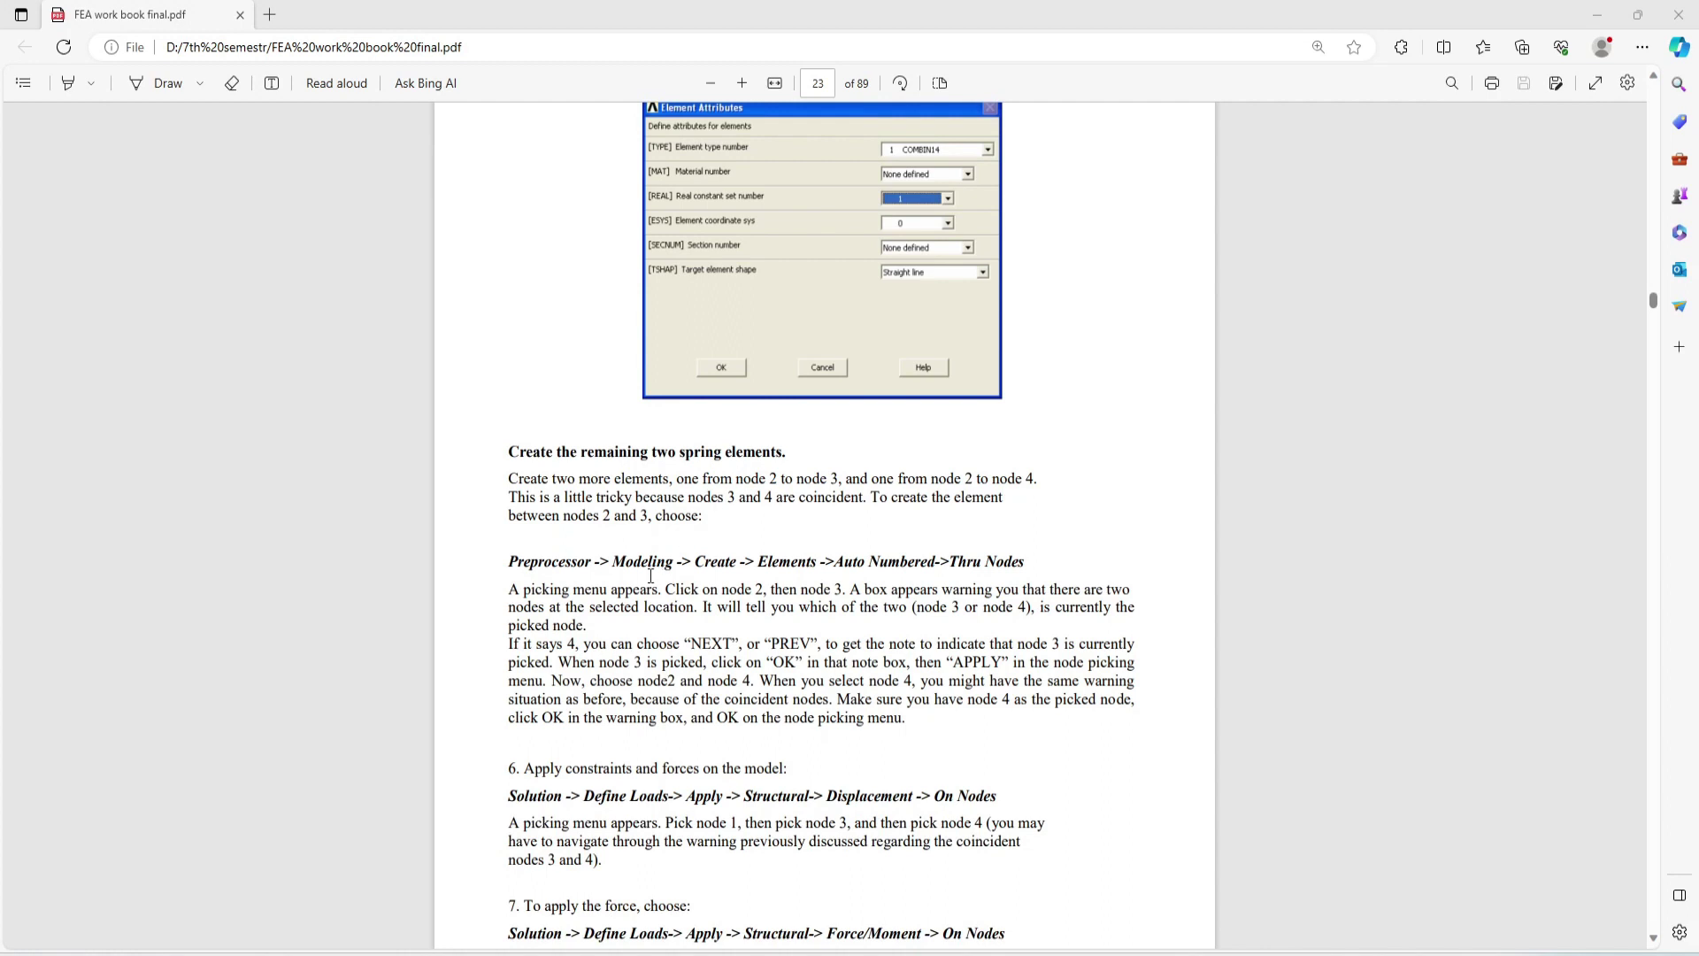
scroll(967, 571, "down", 2)
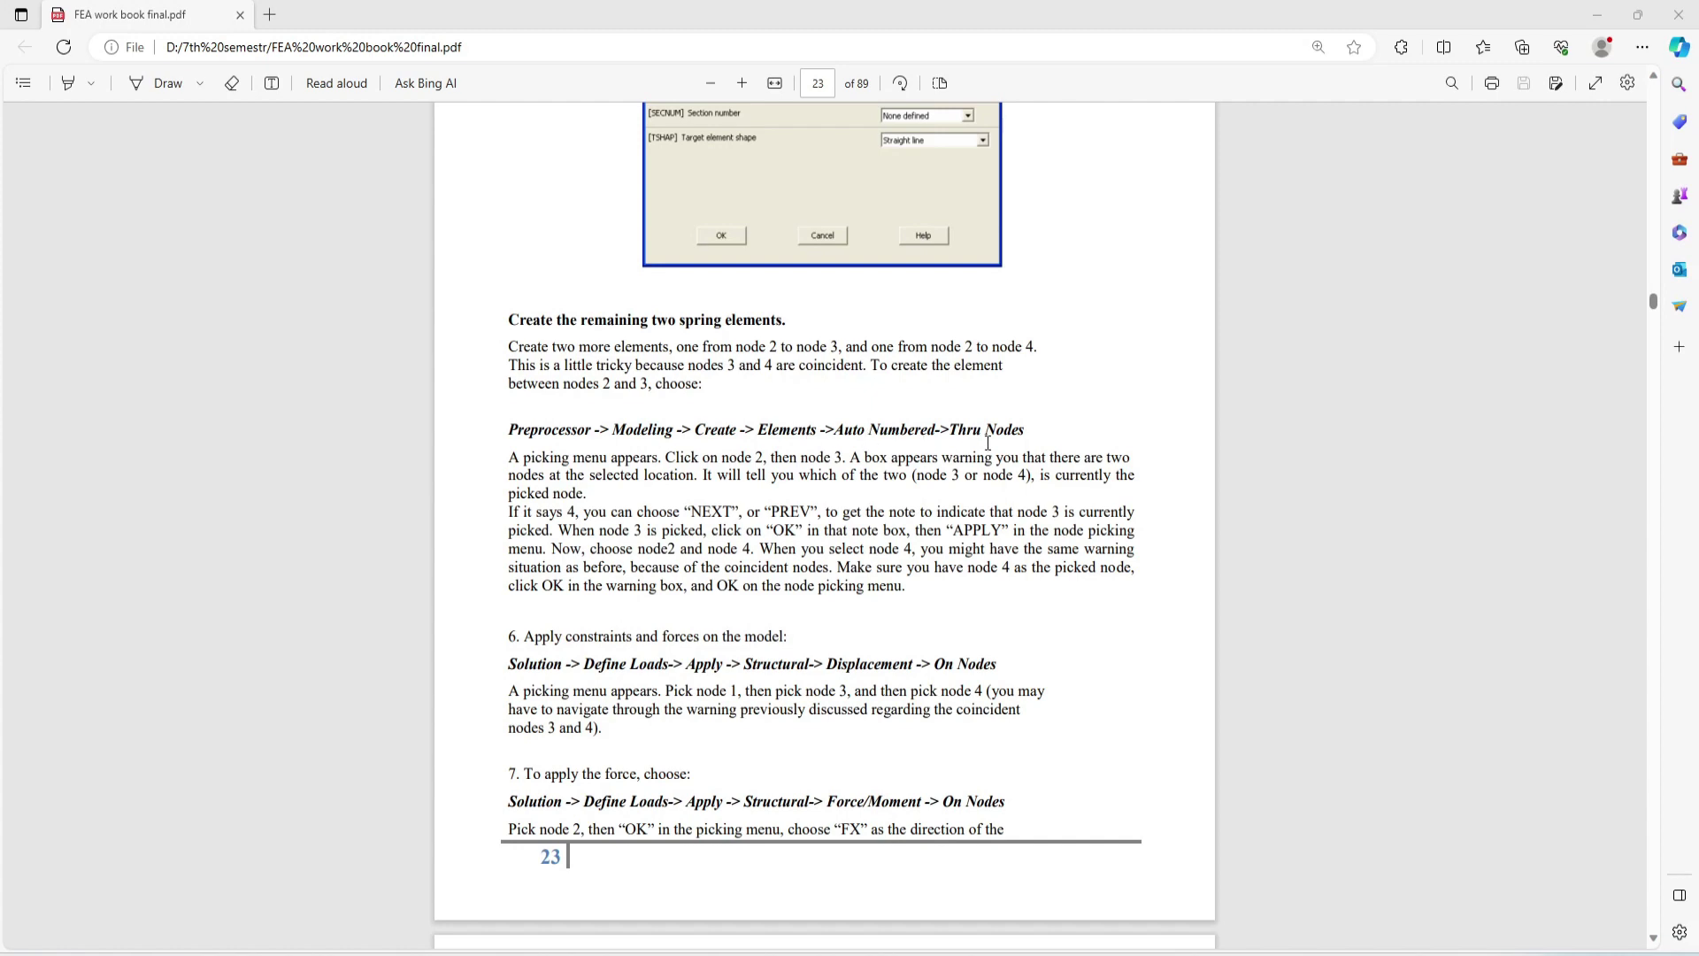
scroll(988, 443, "down", 2)
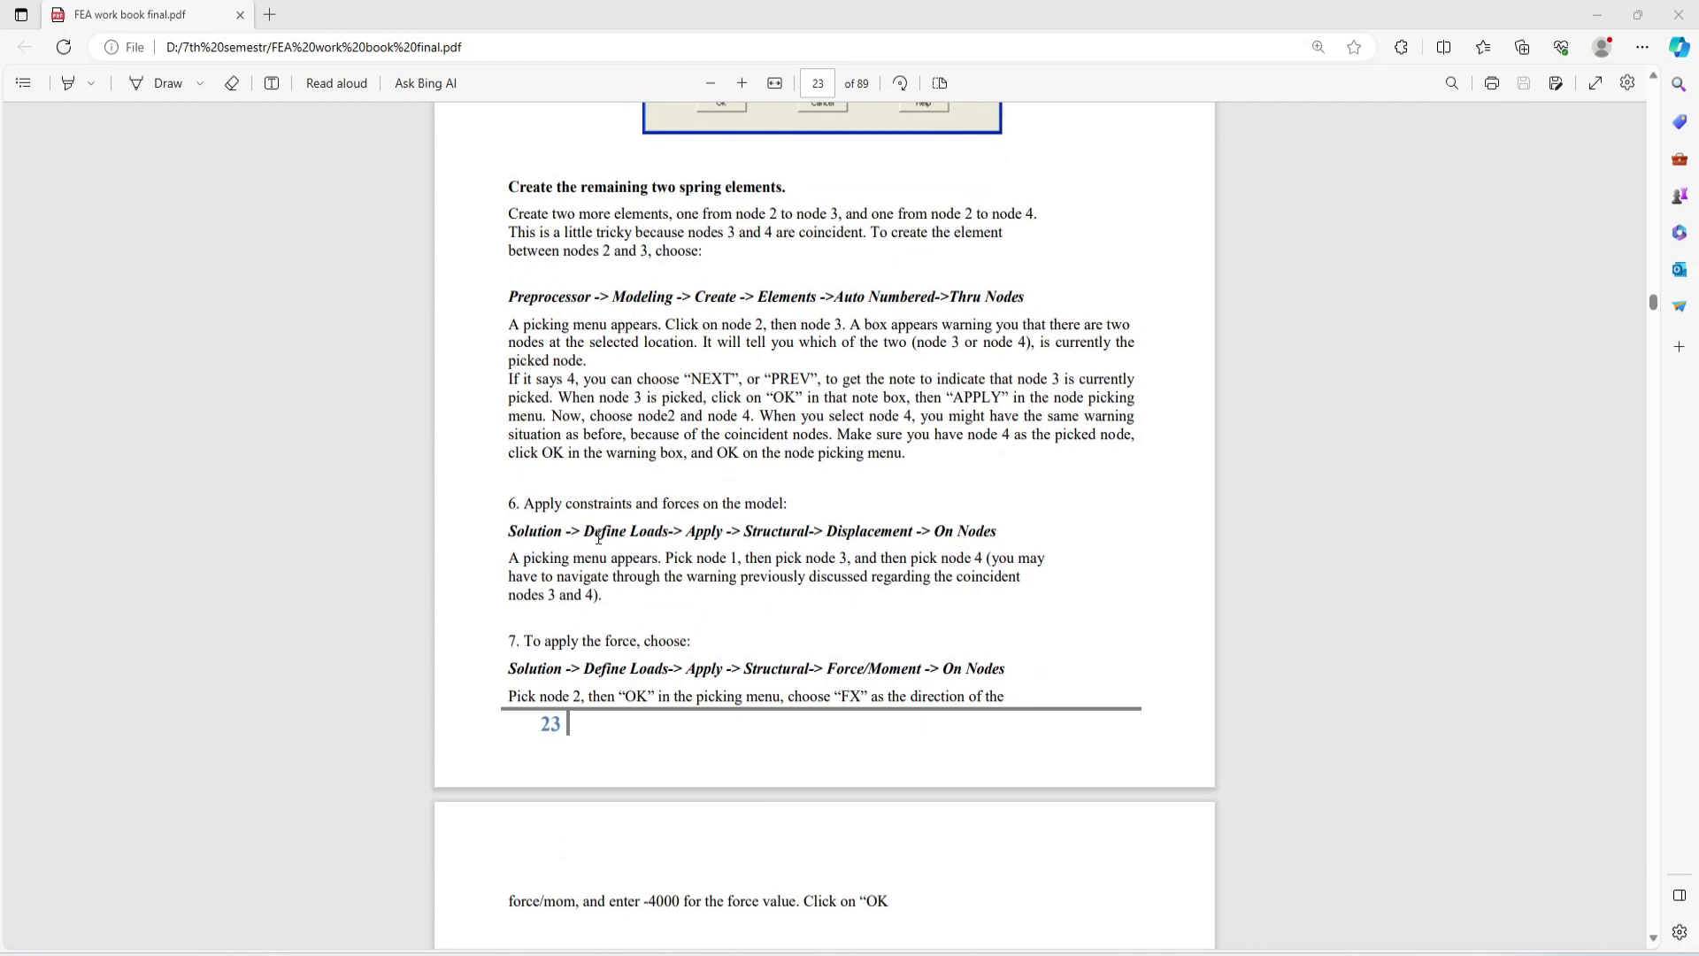
key("alt+Tab")
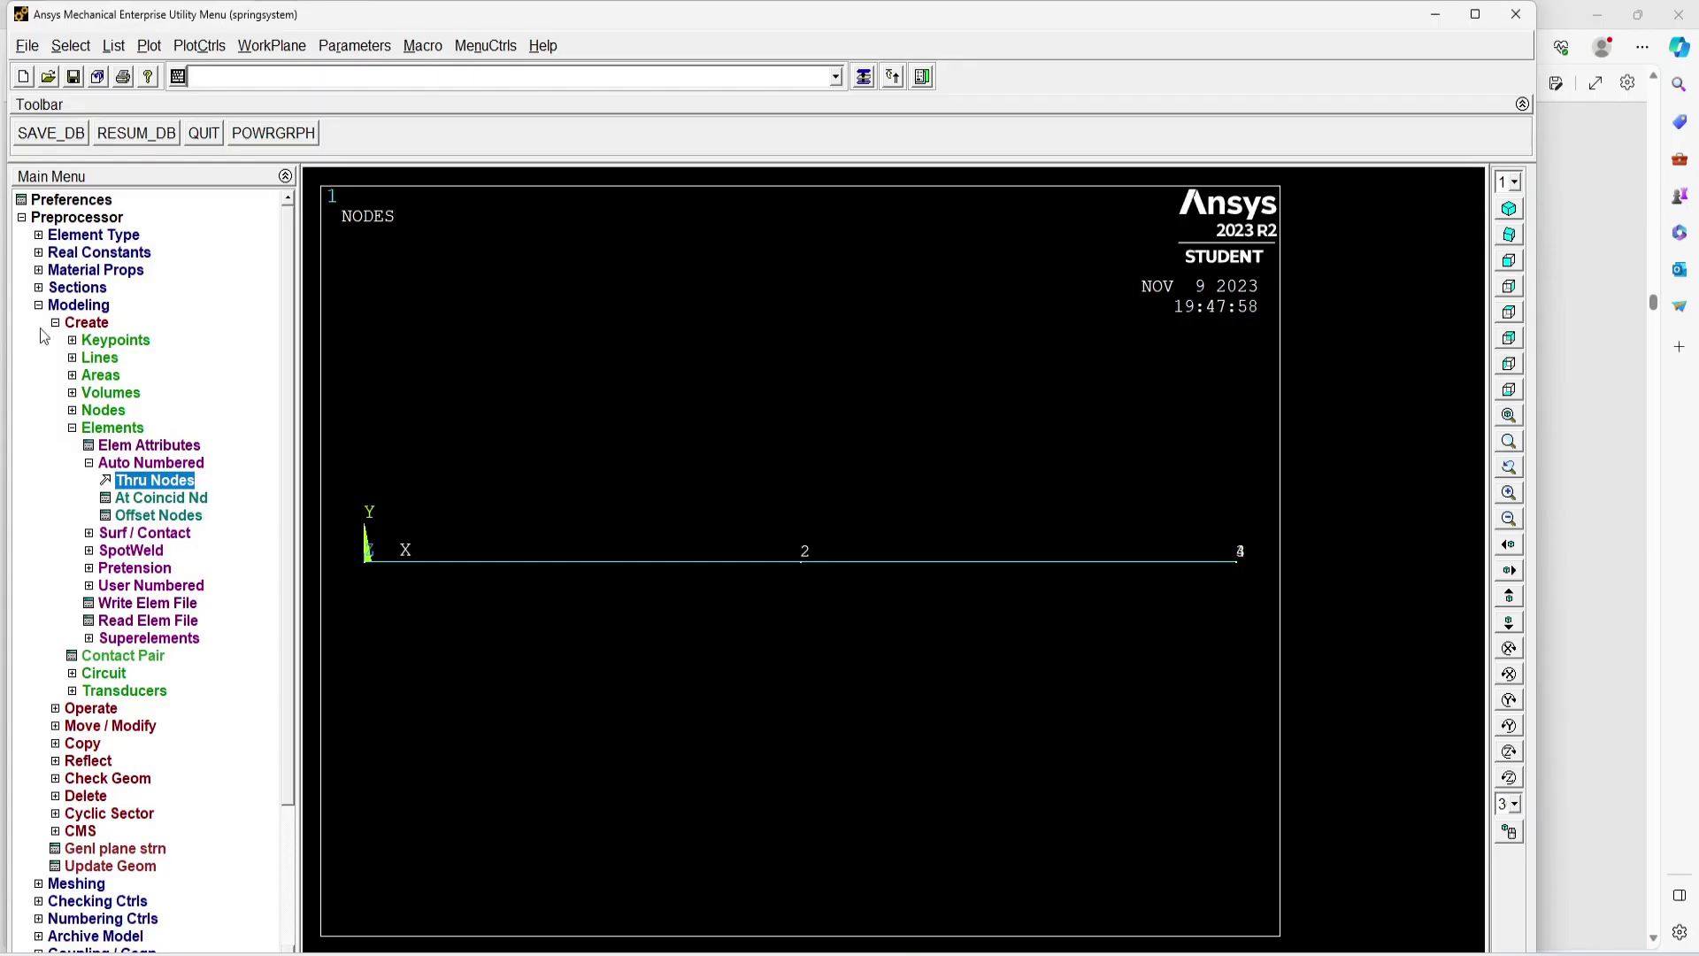
- Leave the preprocessor for the structural load definitions under Solution, checking the path against the FEA workbook and returning to Ansys Mechanical APDL
left_click(79, 306)
left_click(53, 219)
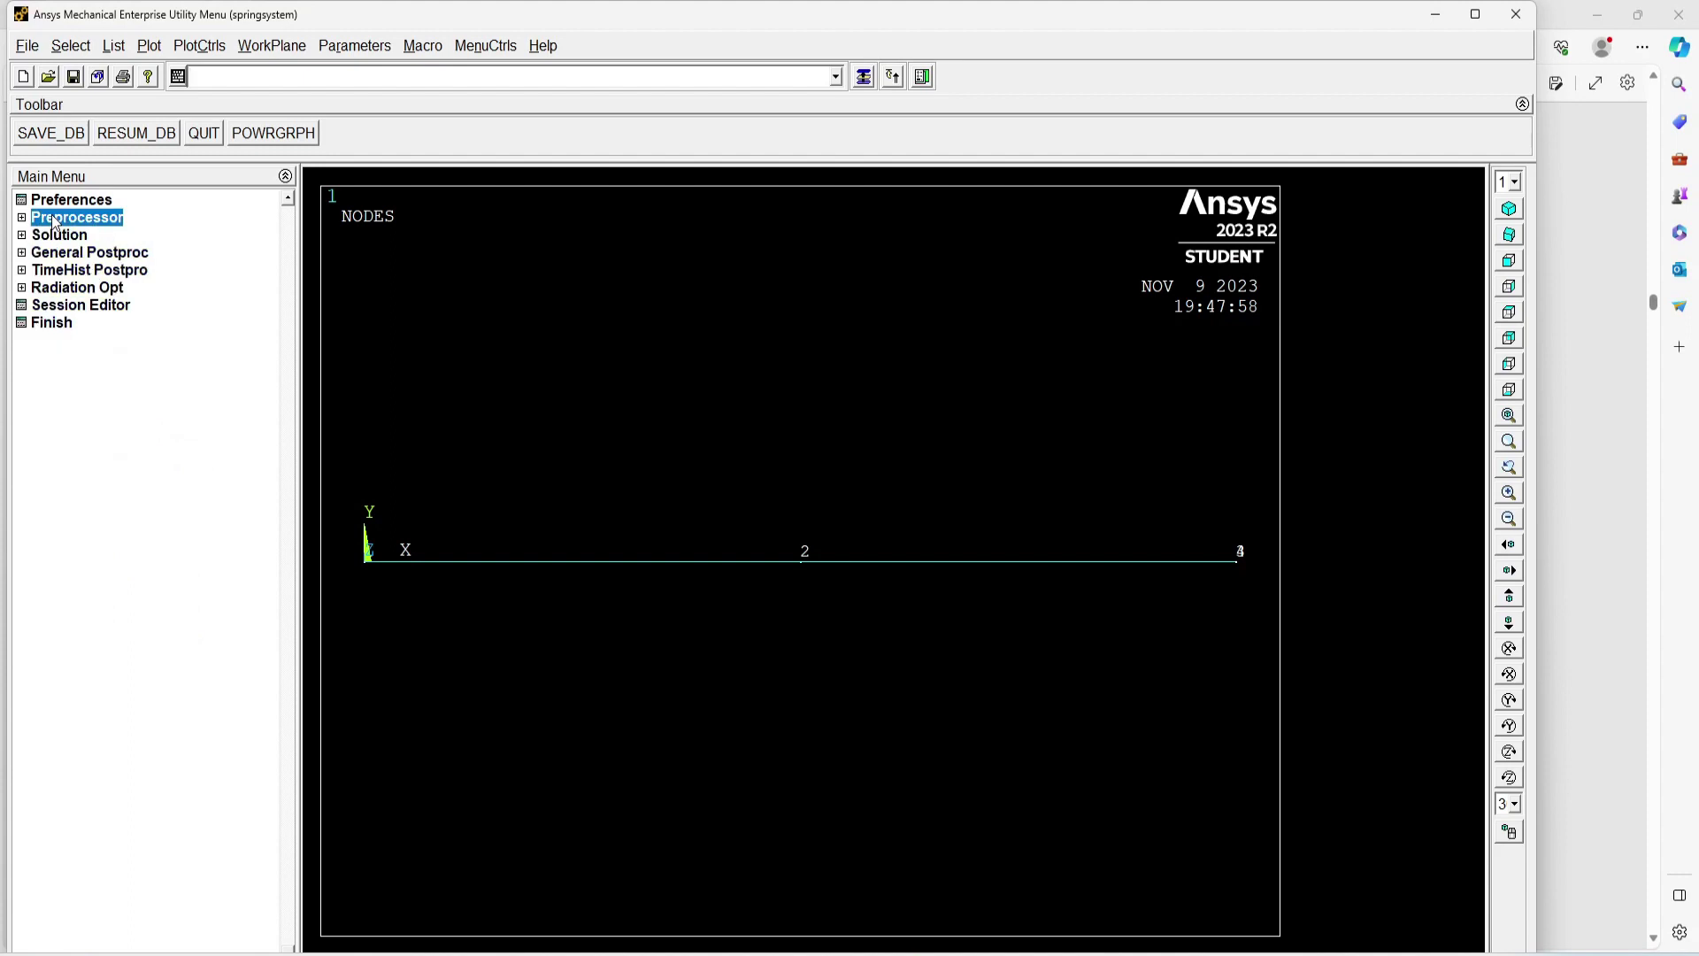
left_click(58, 237)
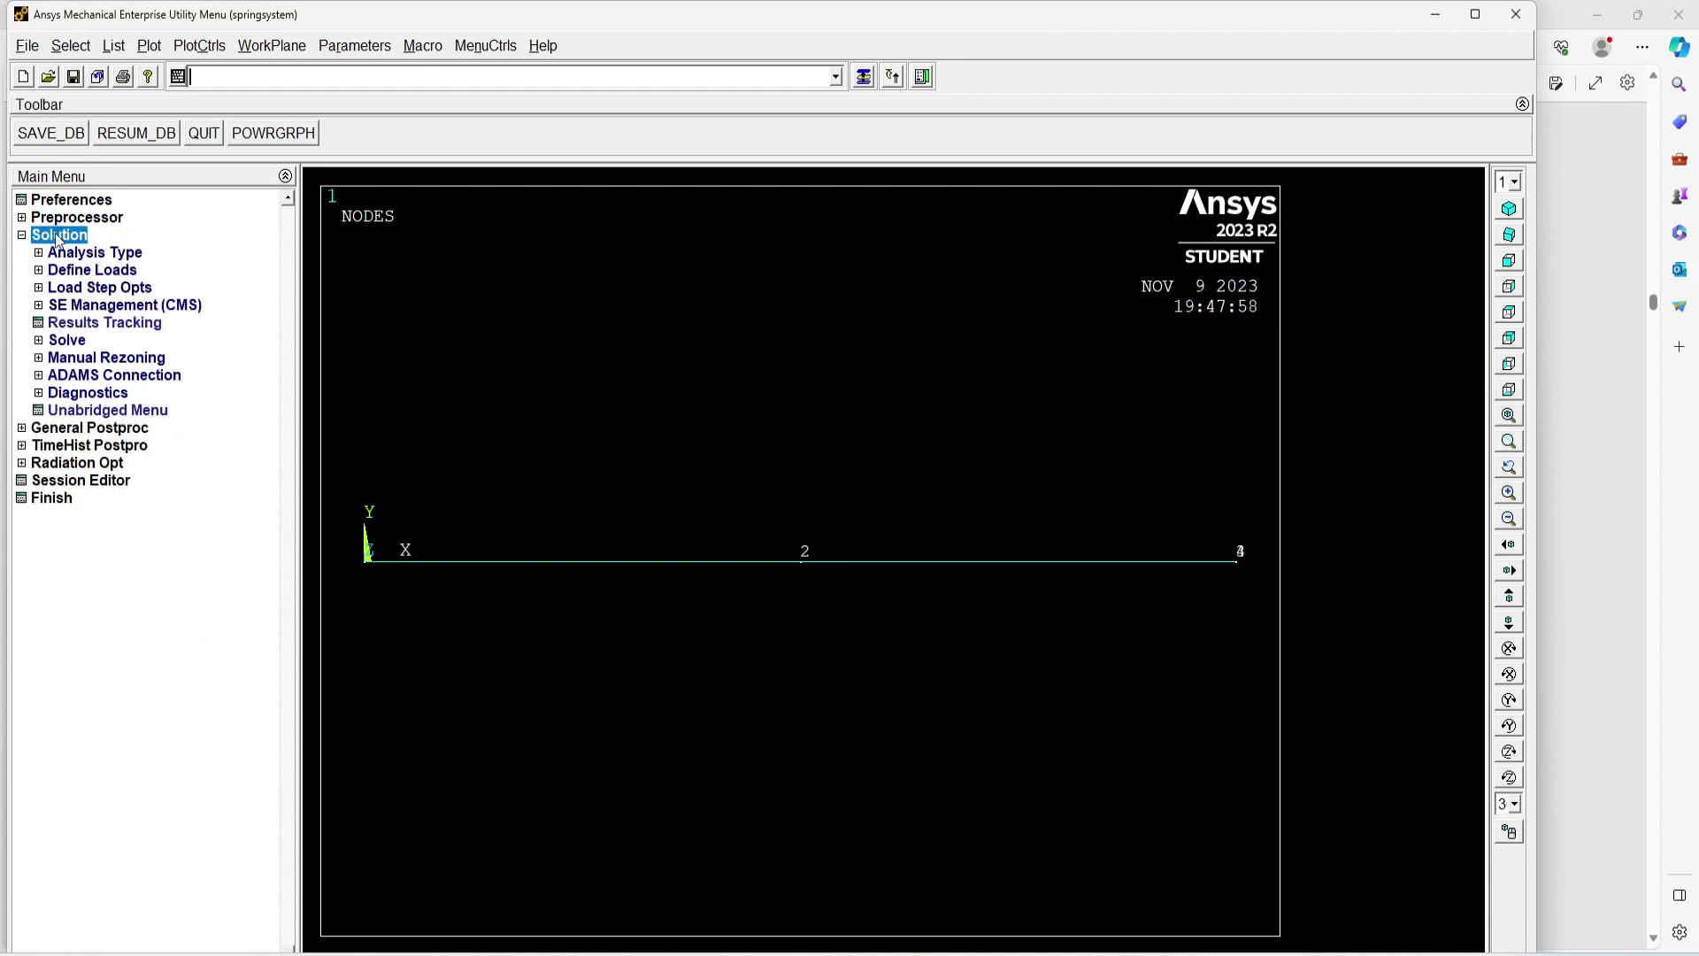
left_click(89, 274)
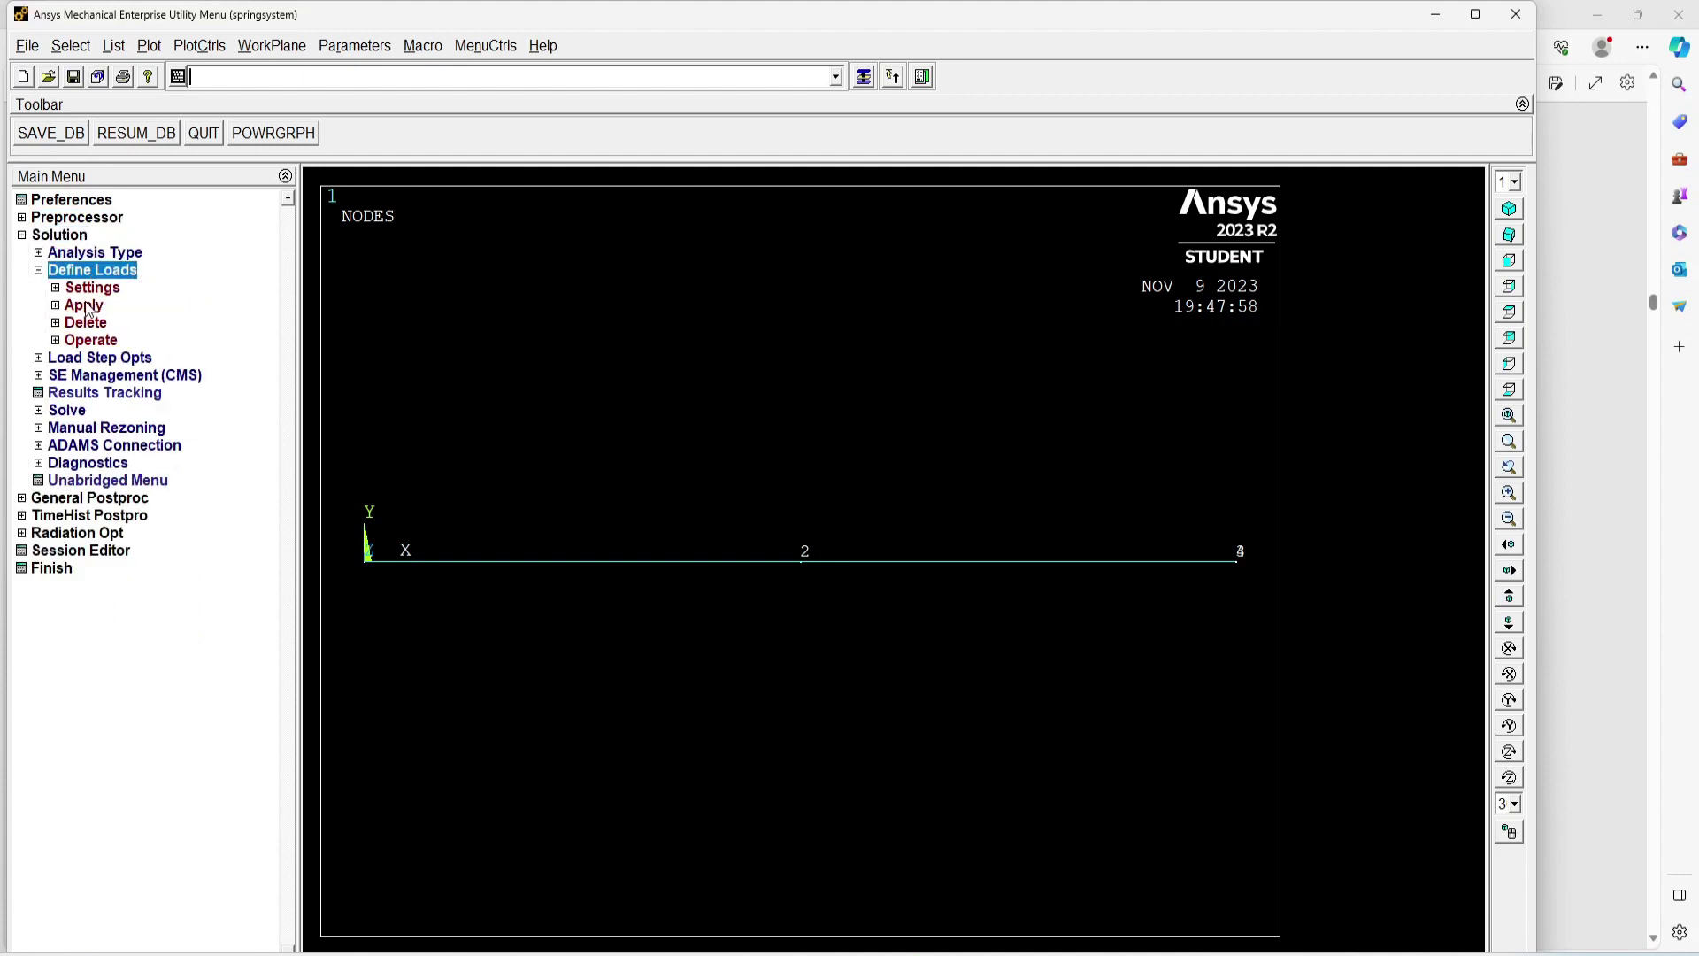
left_click(85, 306)
left_click(139, 326)
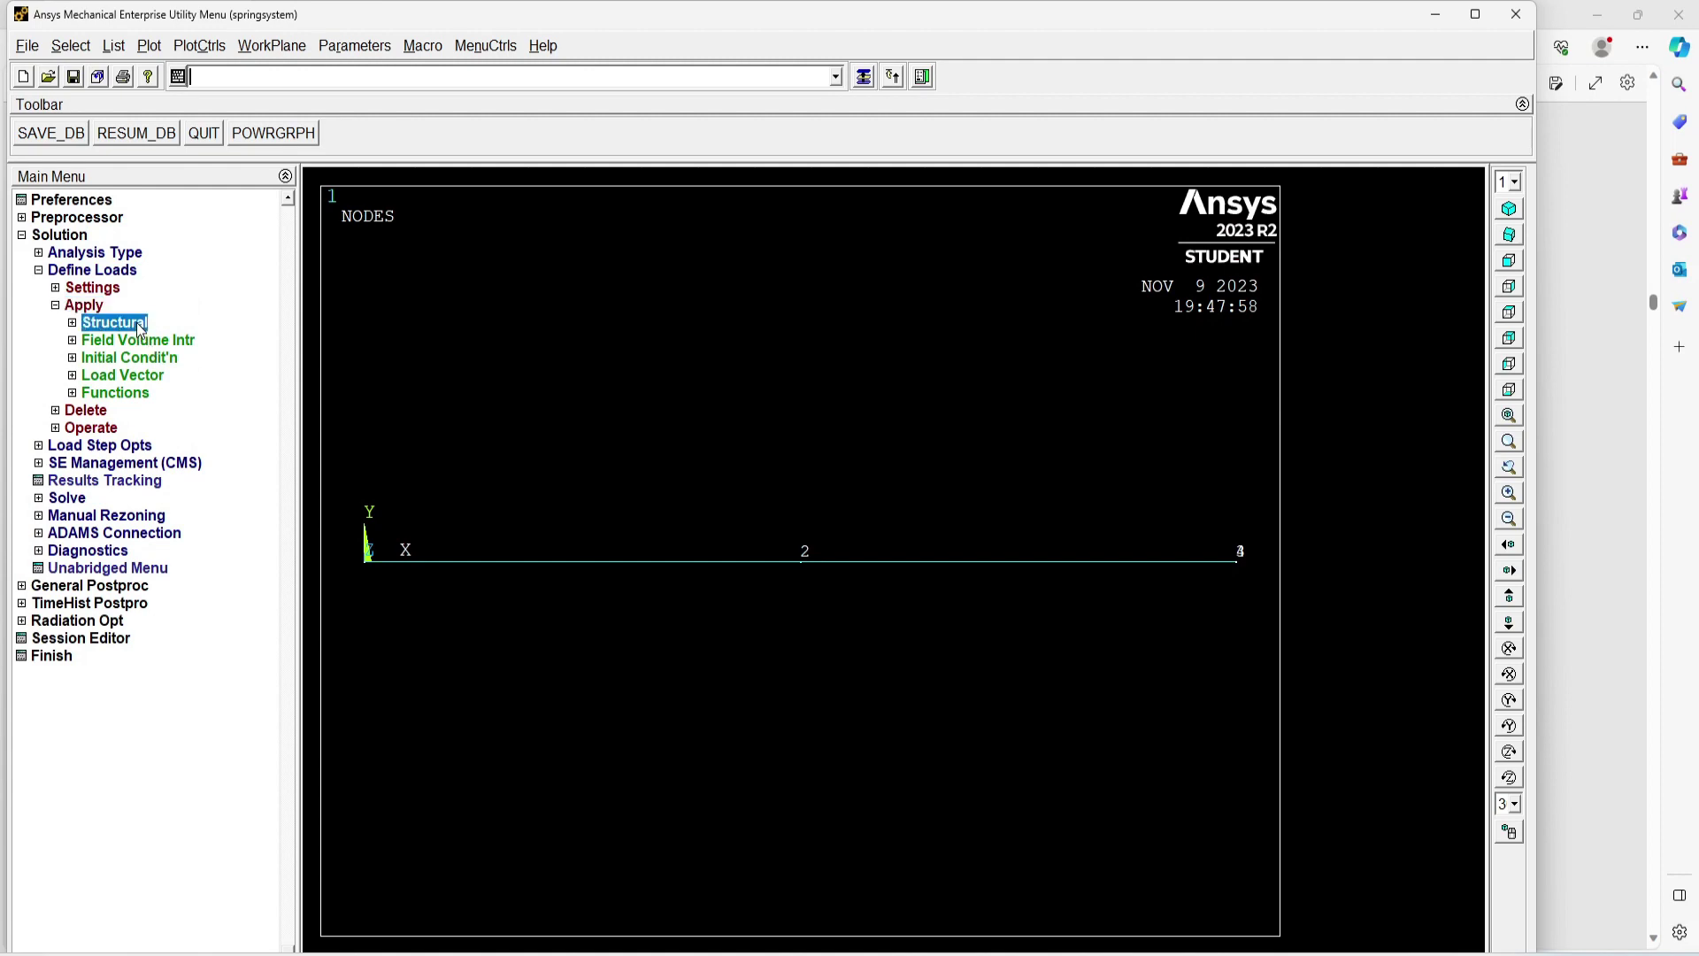
key("alt+Tab")
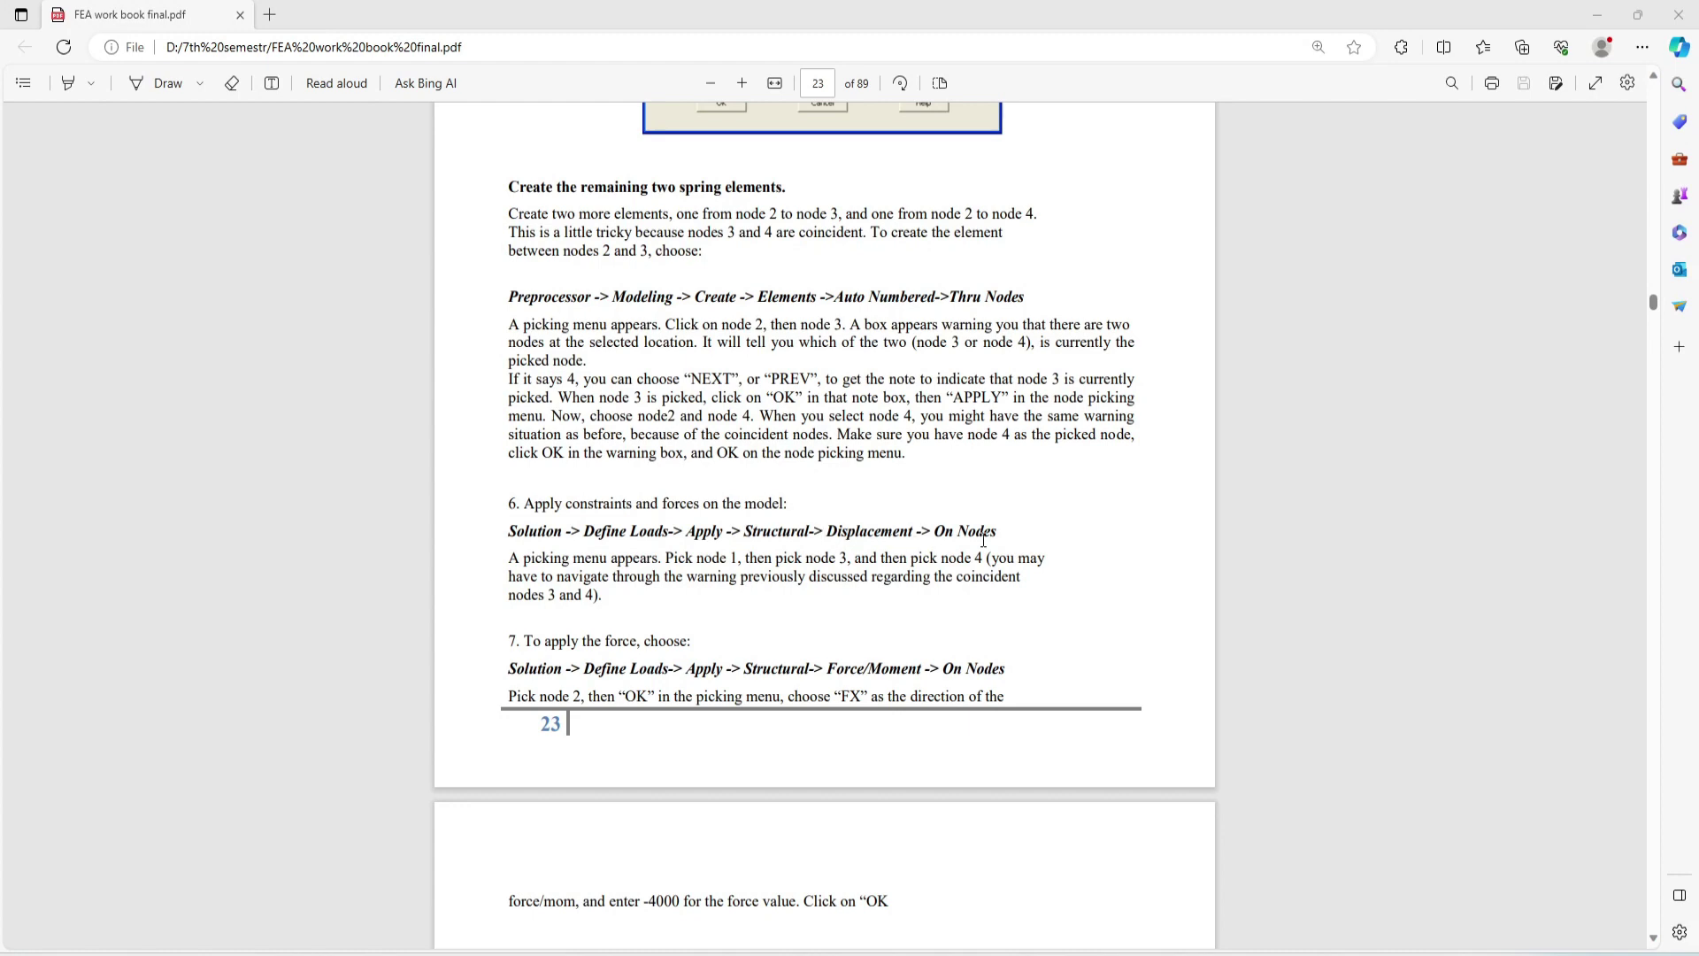
key("alt+Tab")
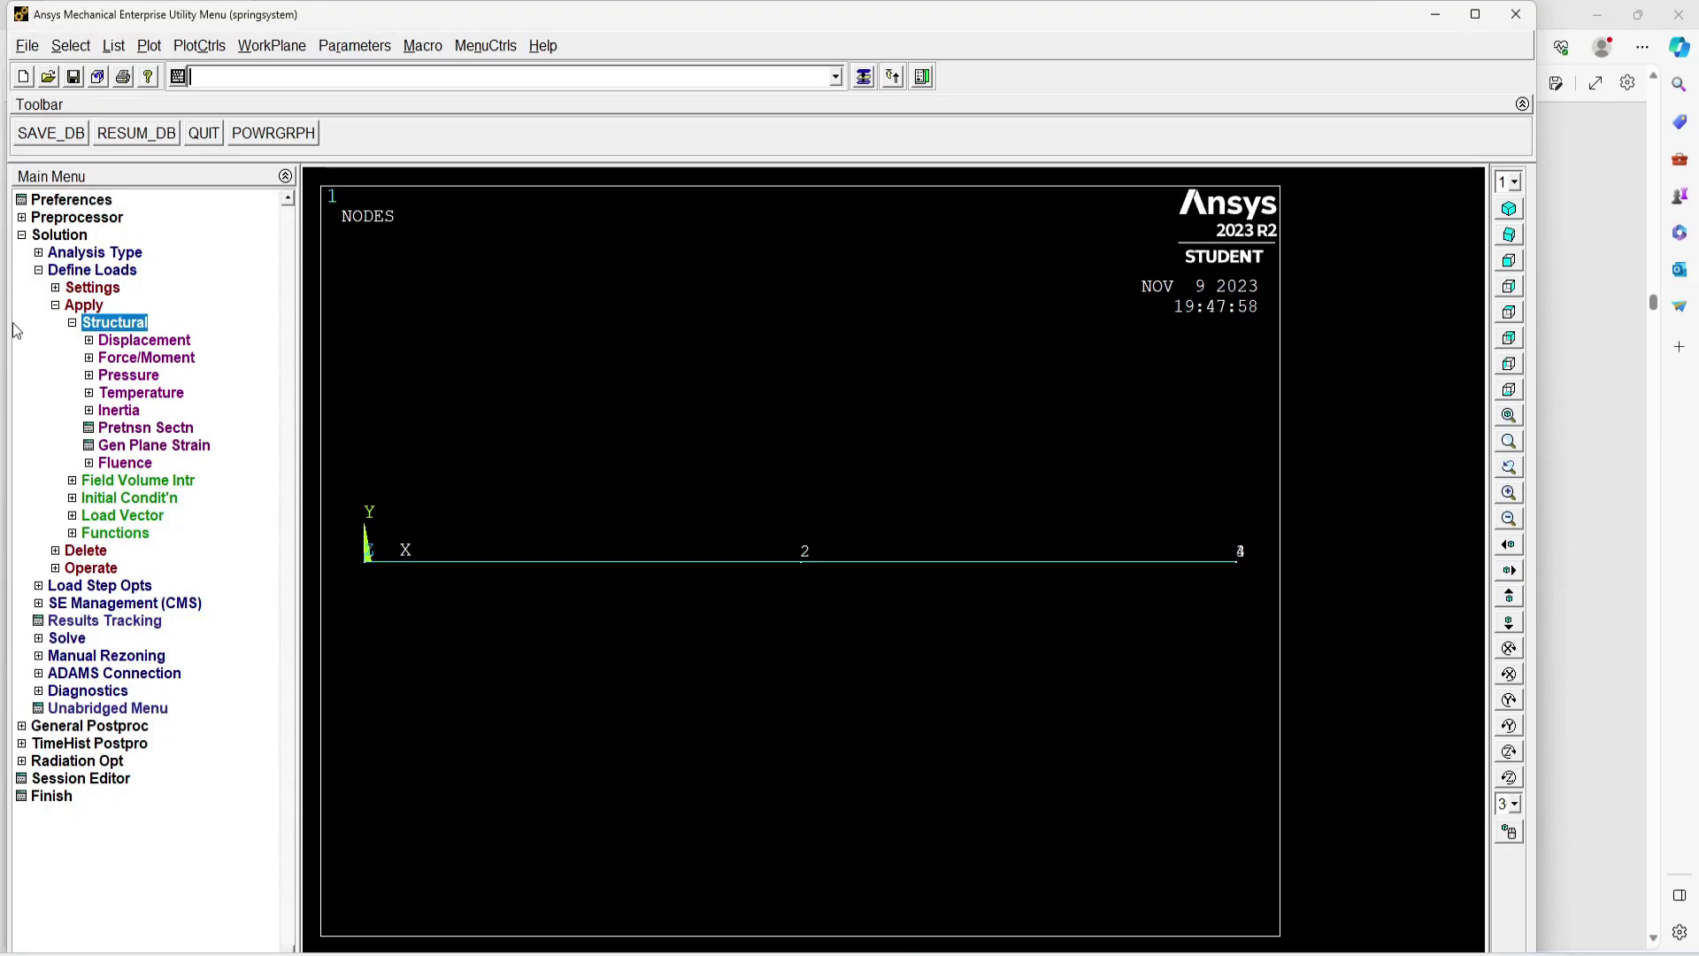
- Start a displacement constraint on nodes, pick nodes 1 and 3, and check the picks against the FEA workbook before returning to Ansys Mechanical APDL
left_click(144, 340)
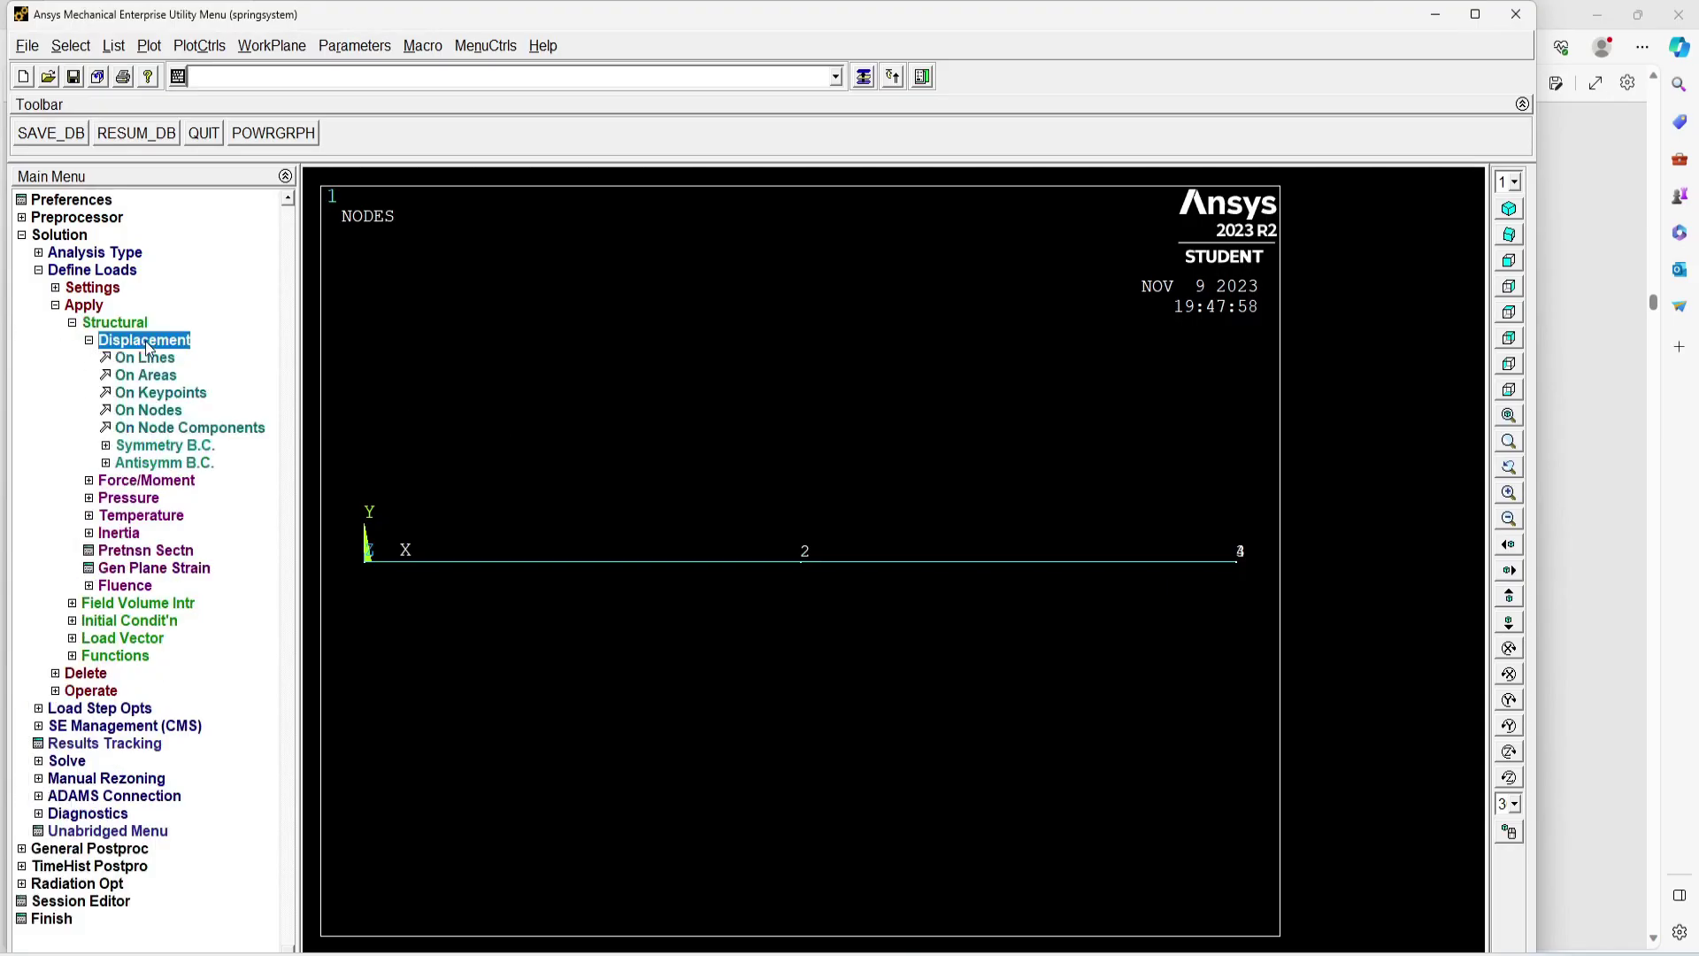
left_click(164, 418)
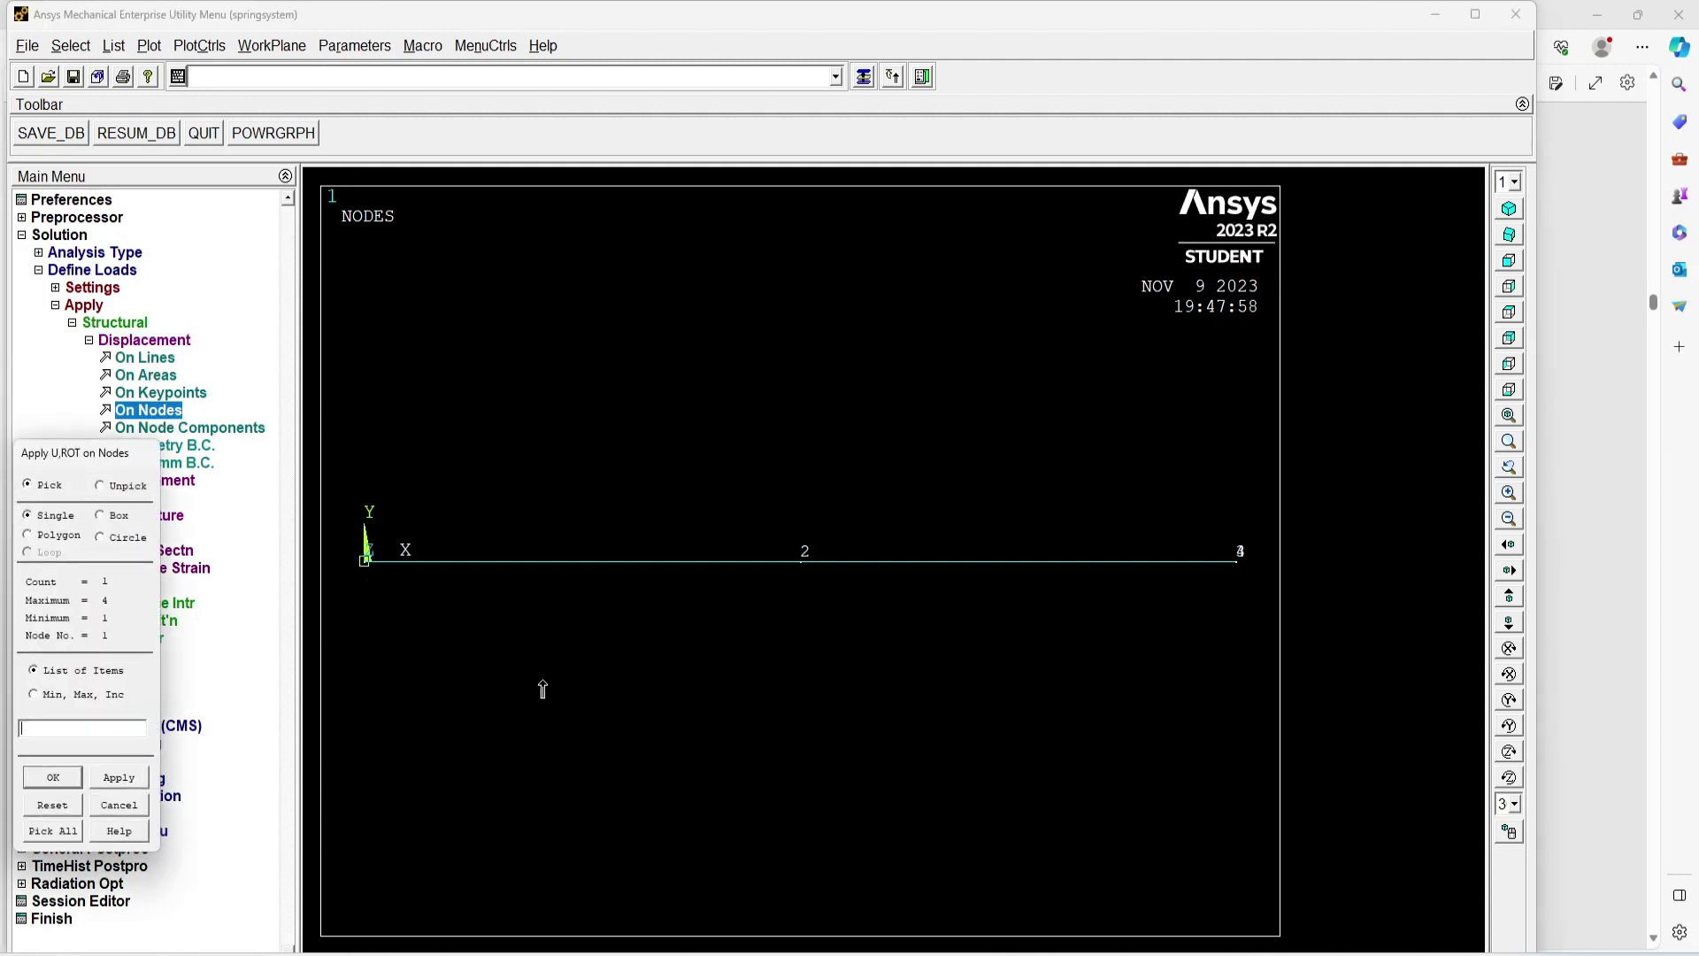
left_click(1237, 582)
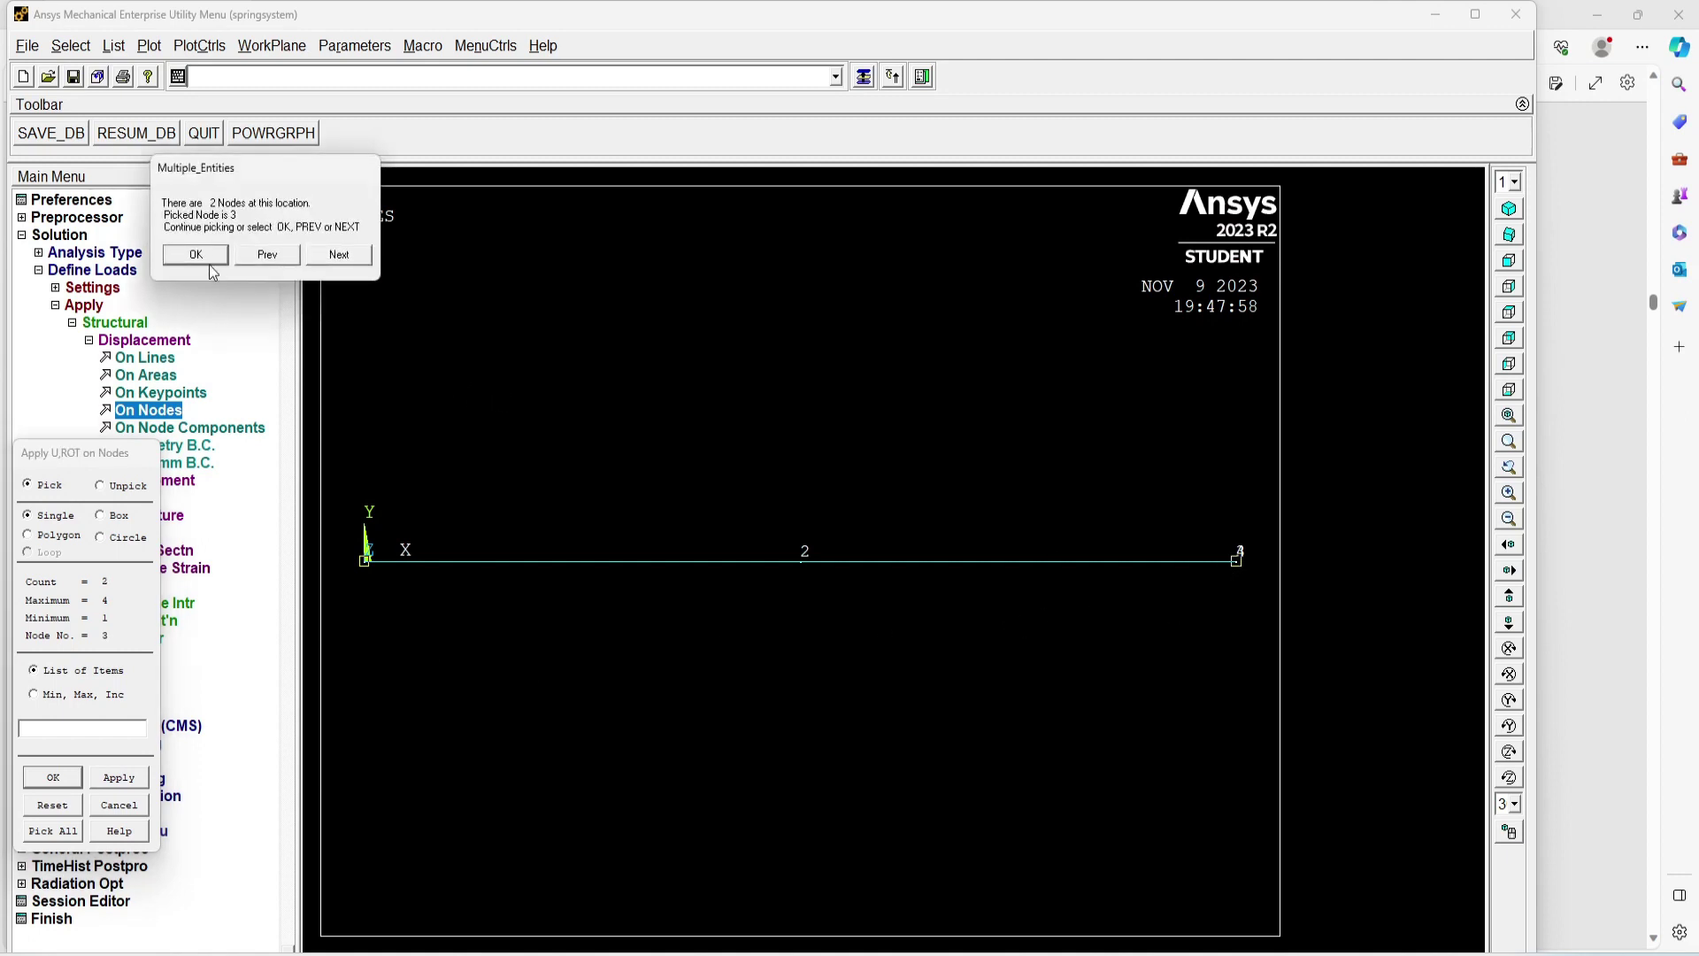
left_click(205, 252)
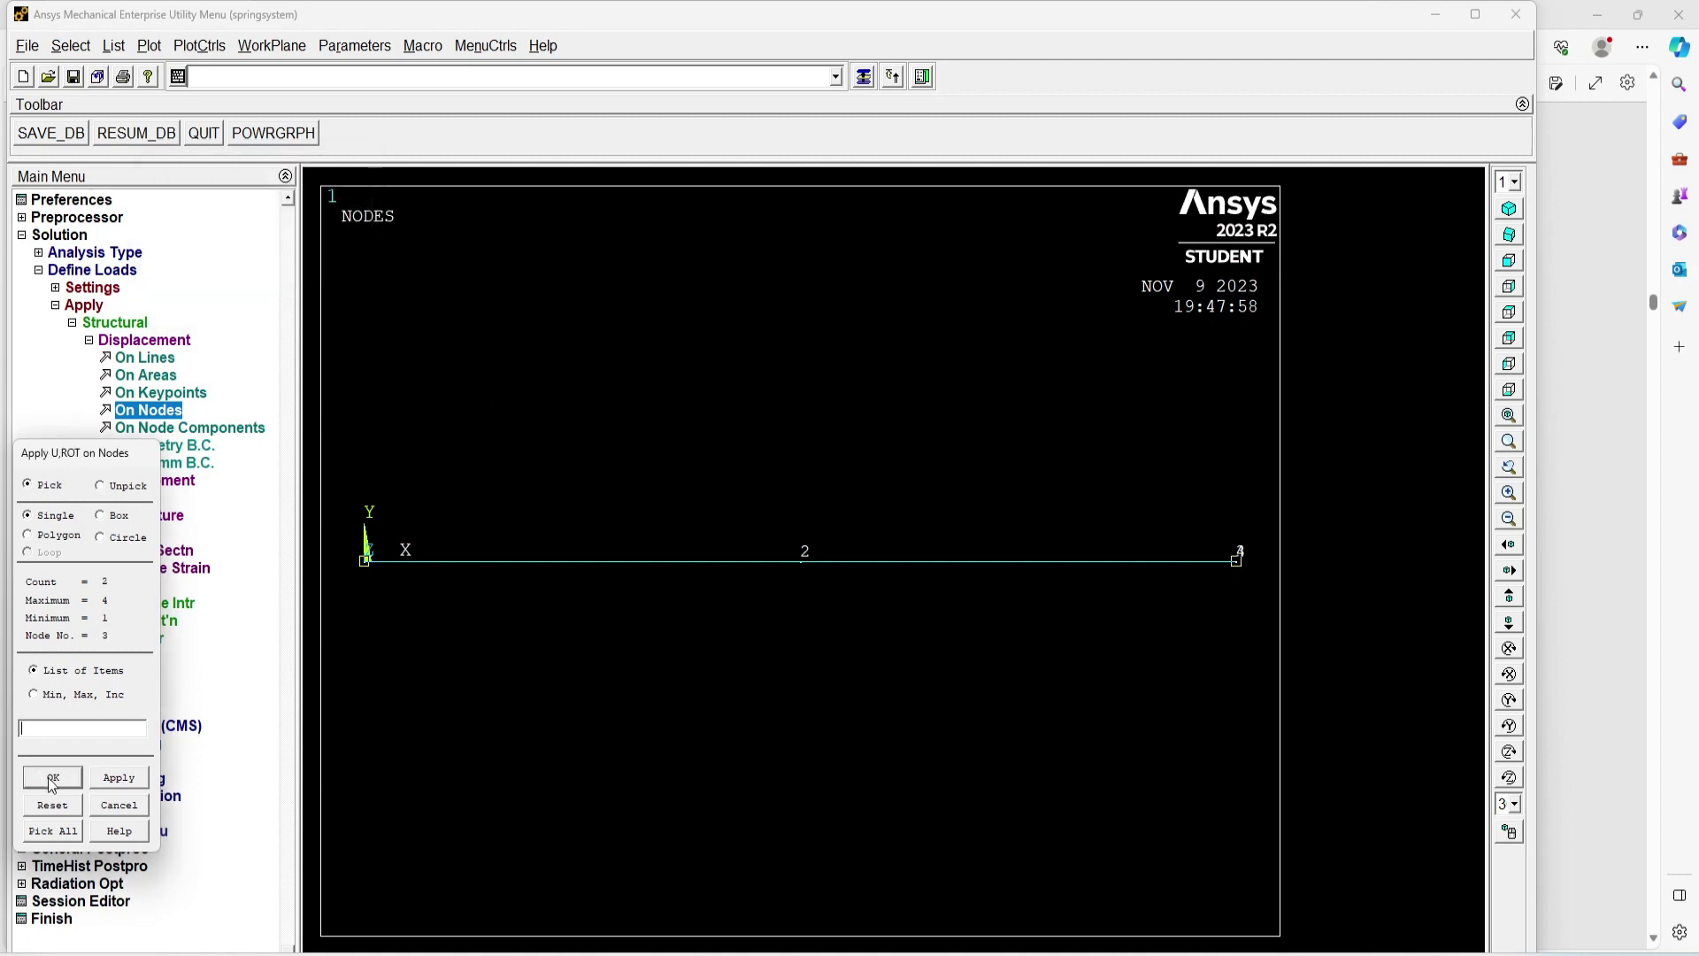
key("alt+Tab")
scroll(797, 686, "down", 2)
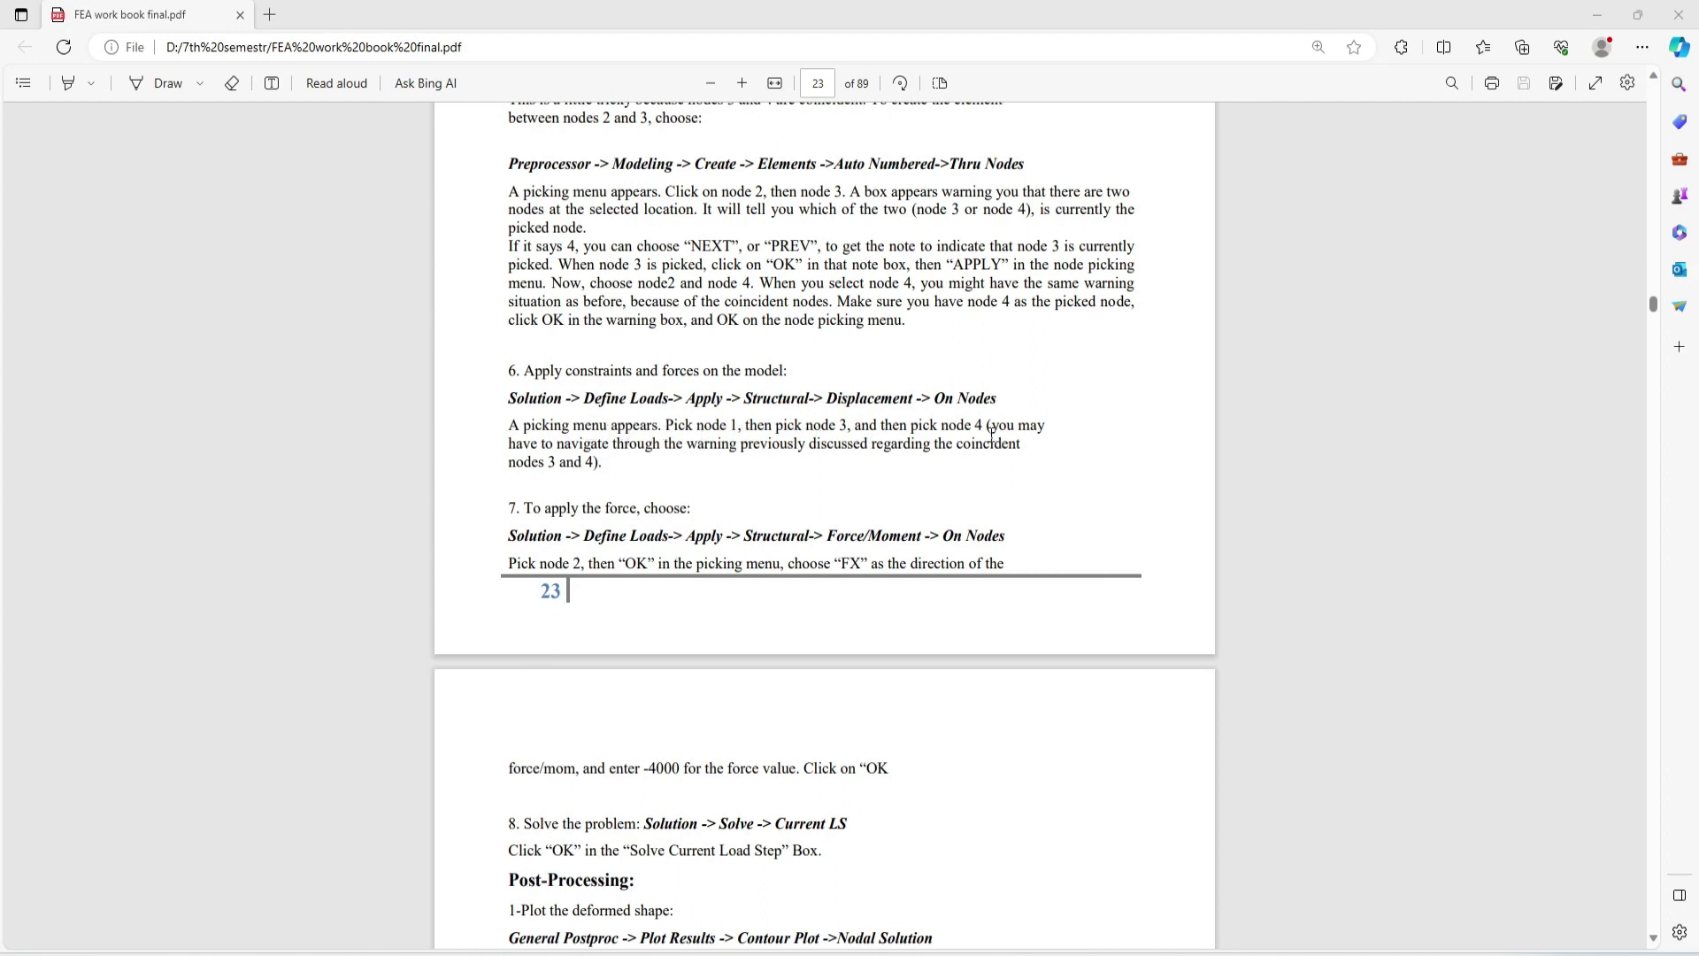
key("alt+Tab")
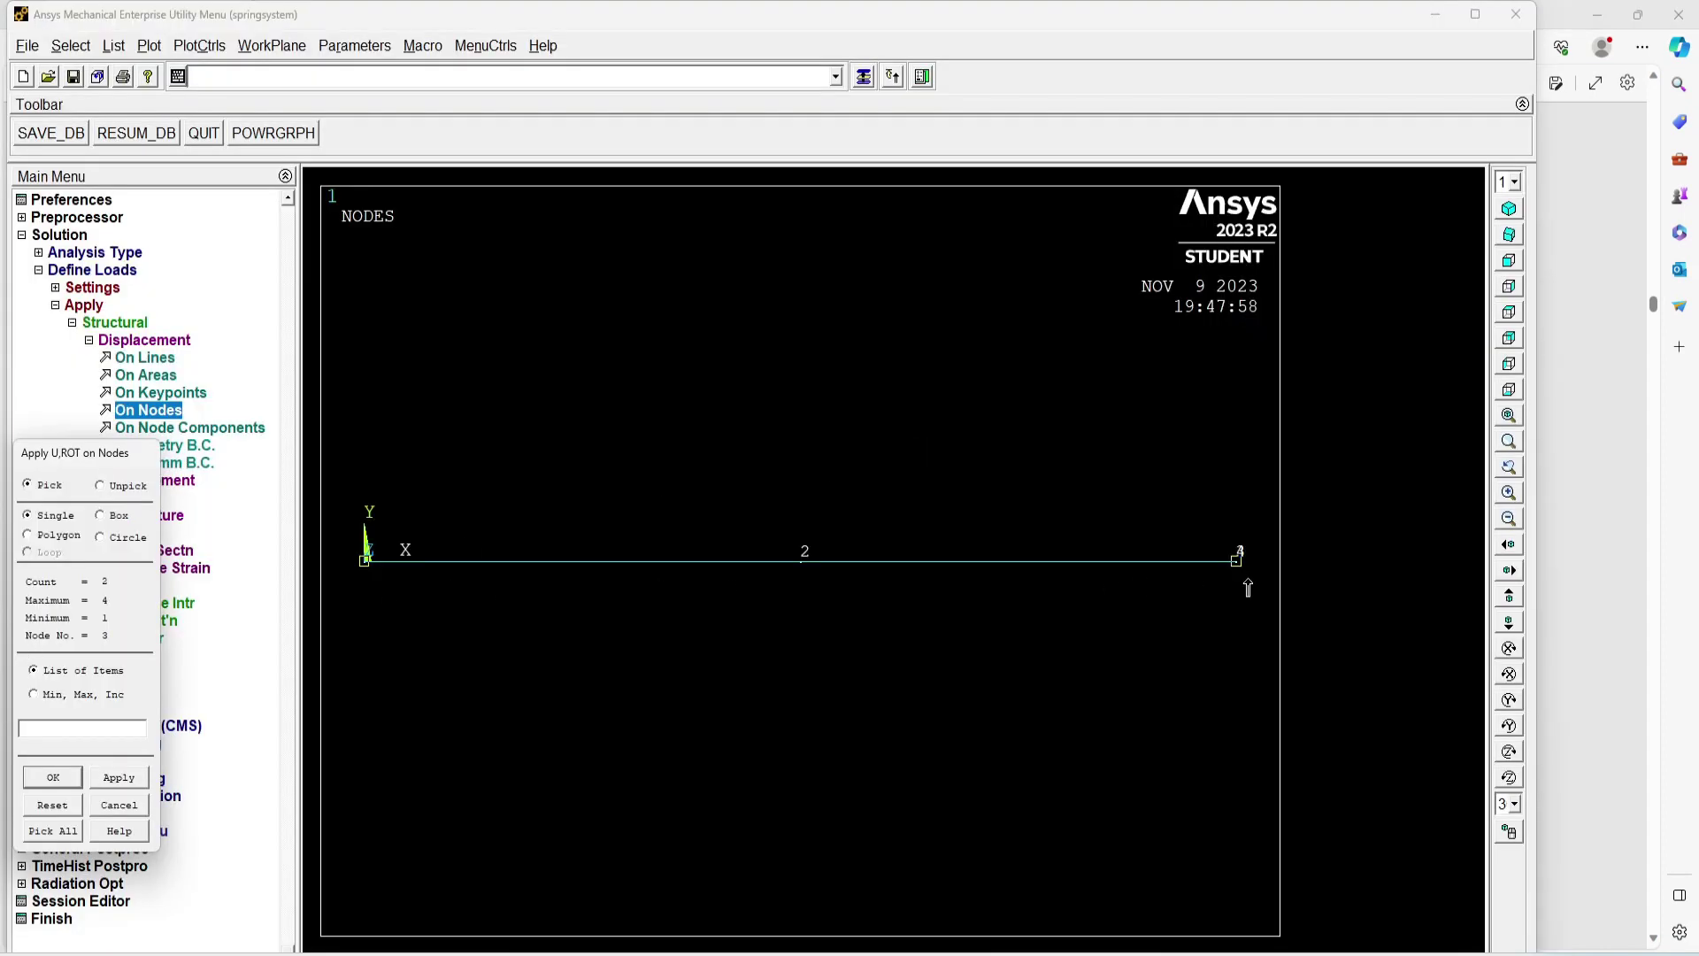
- Constrain the picked nodes with All DOF, UX, UY and UZ selected, applied as a constant value with the displacement left blank
left_click(48, 782)
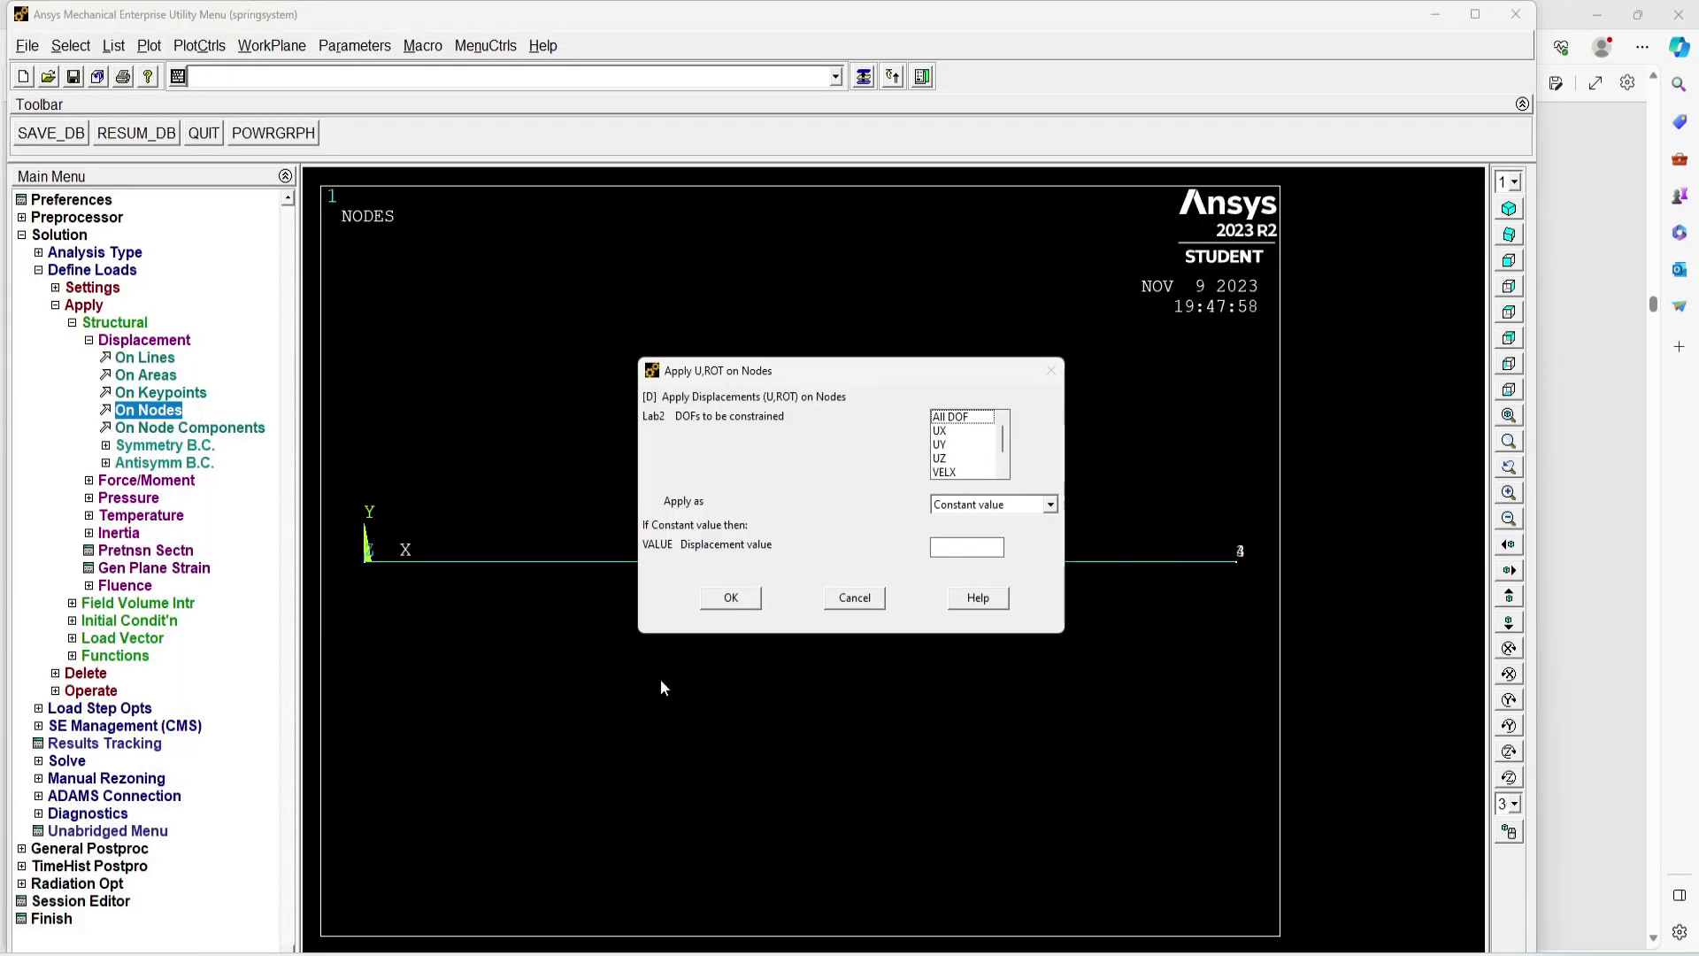
left_click(964, 422)
left_click(940, 431)
left_click(941, 446)
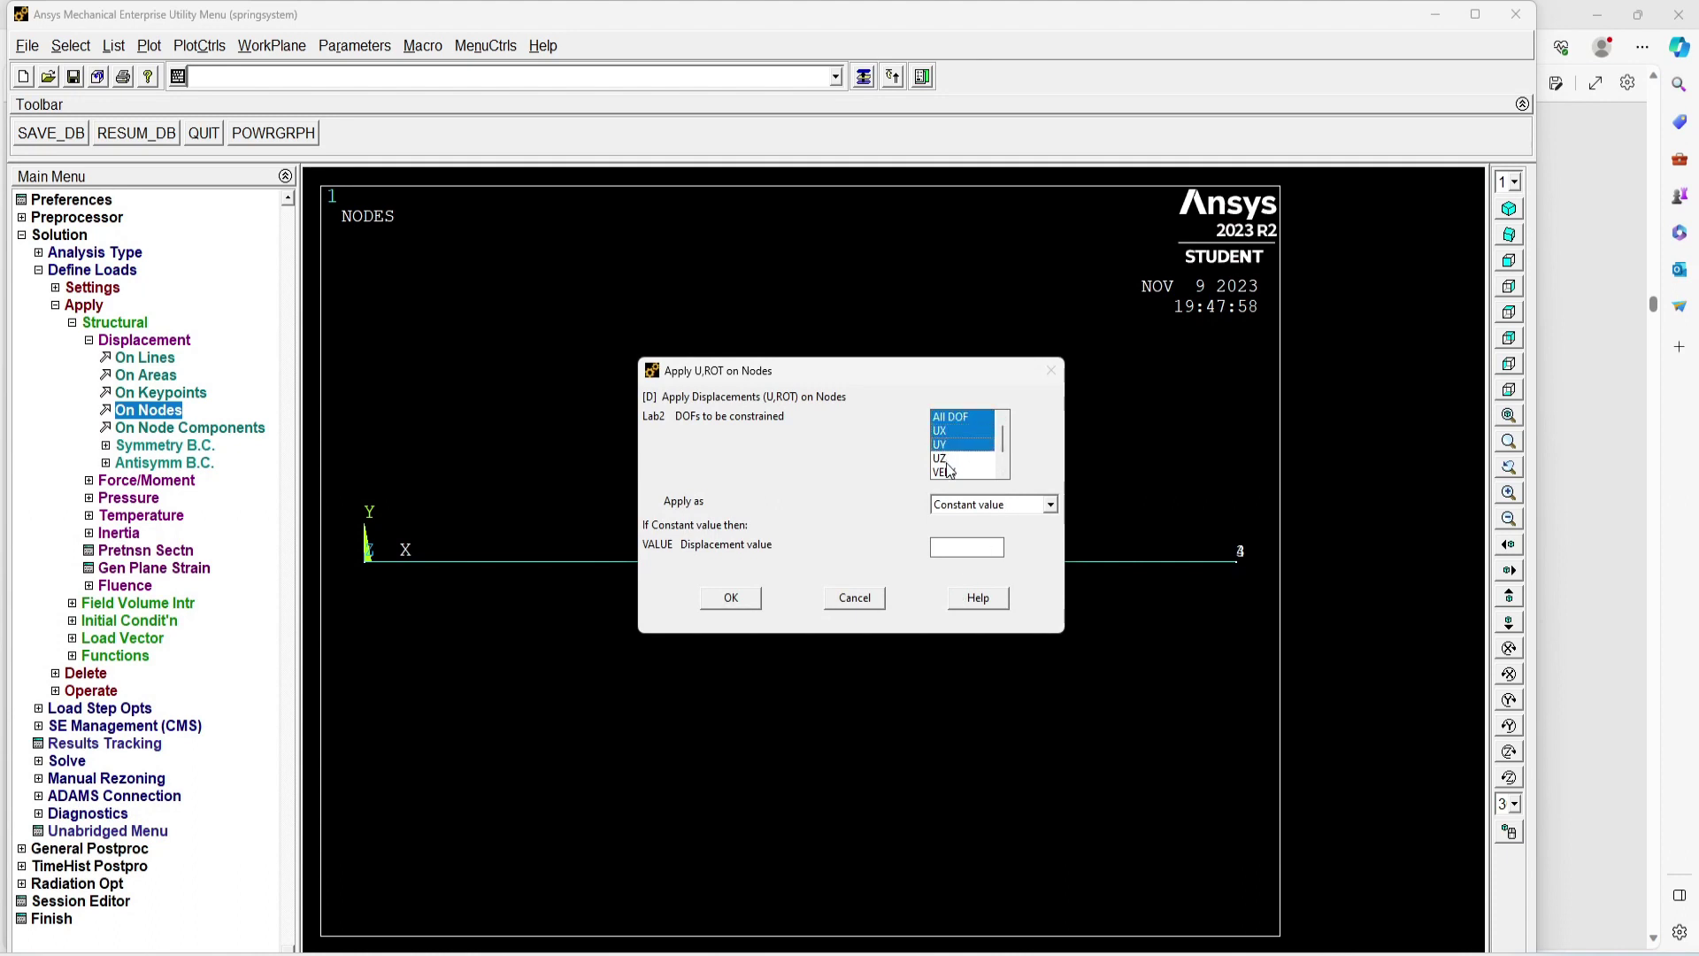
left_click(943, 460)
left_click(731, 598)
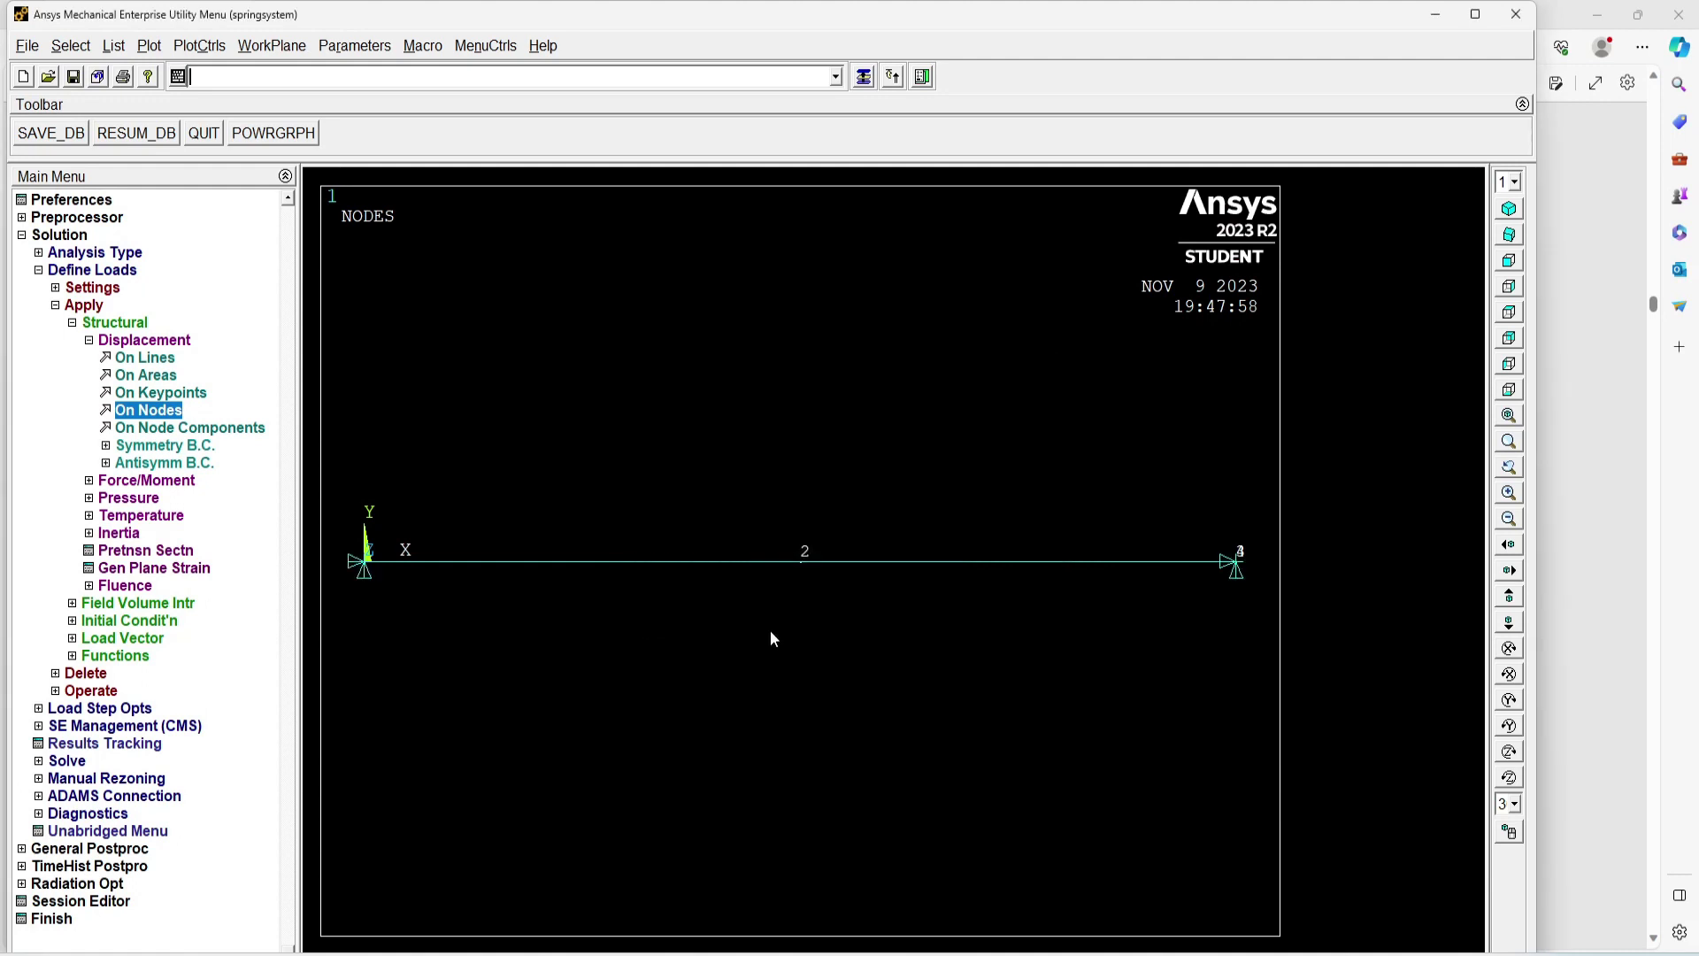
- Apply the same All DOF, UX, UY and UZ displacement constraint to nodes 1 and 4, and close the displacement options
left_click(147, 411)
left_click(368, 597)
left_click(1245, 604)
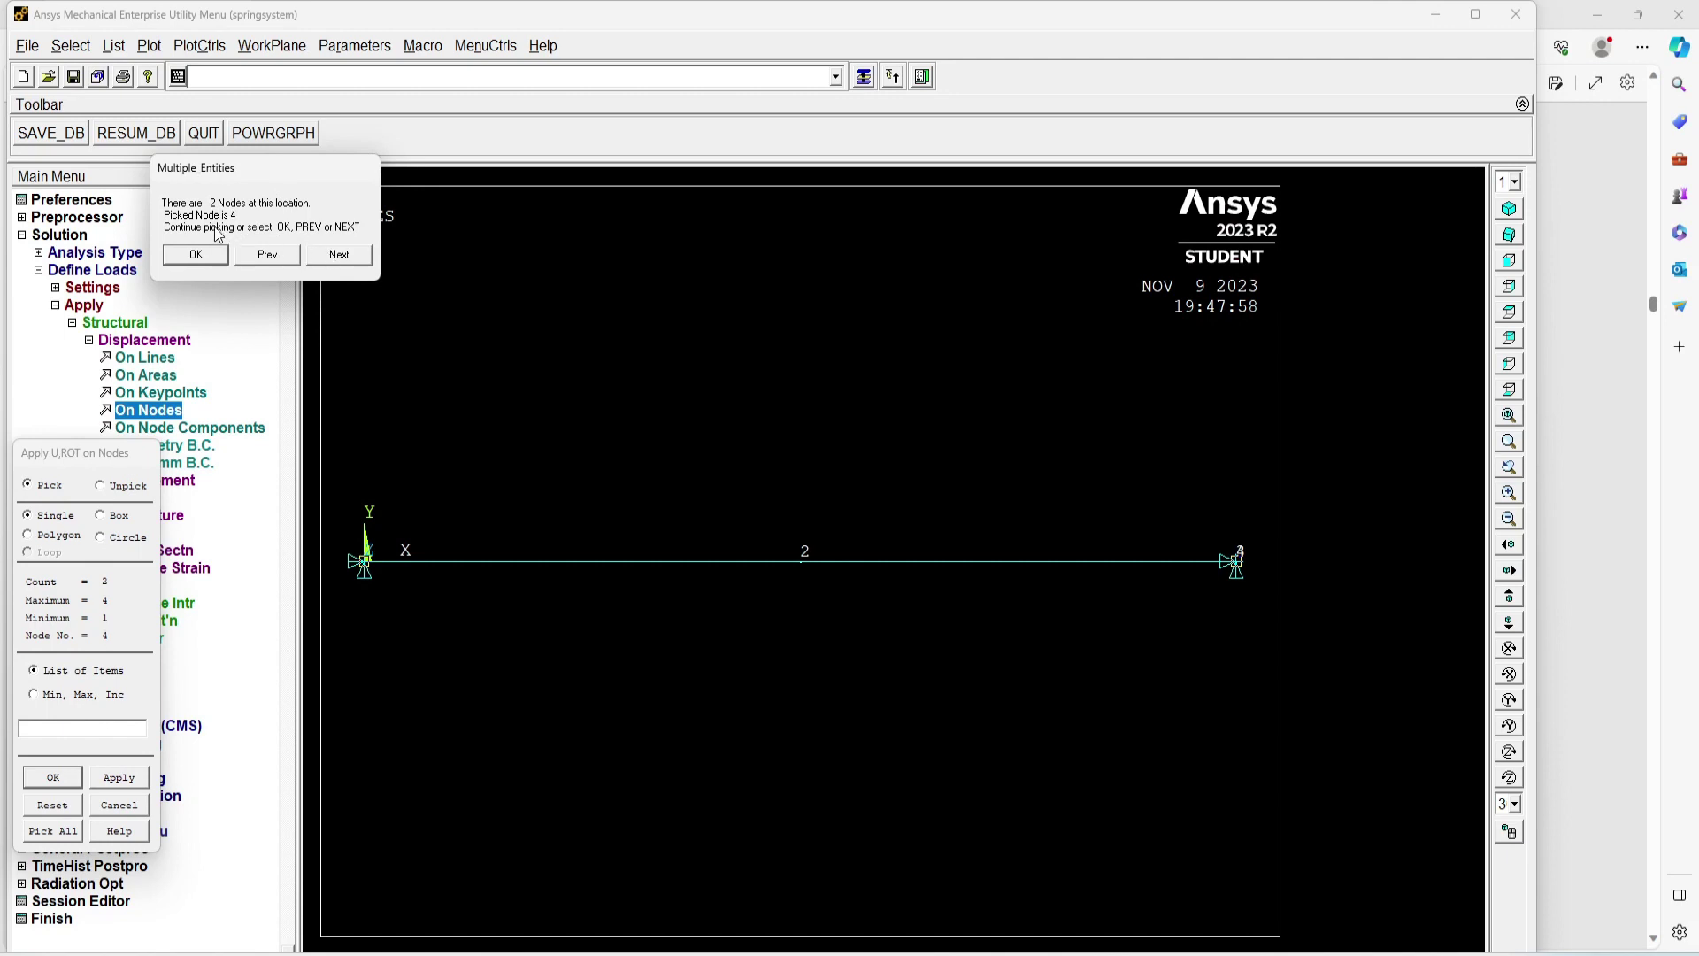
left_click(196, 255)
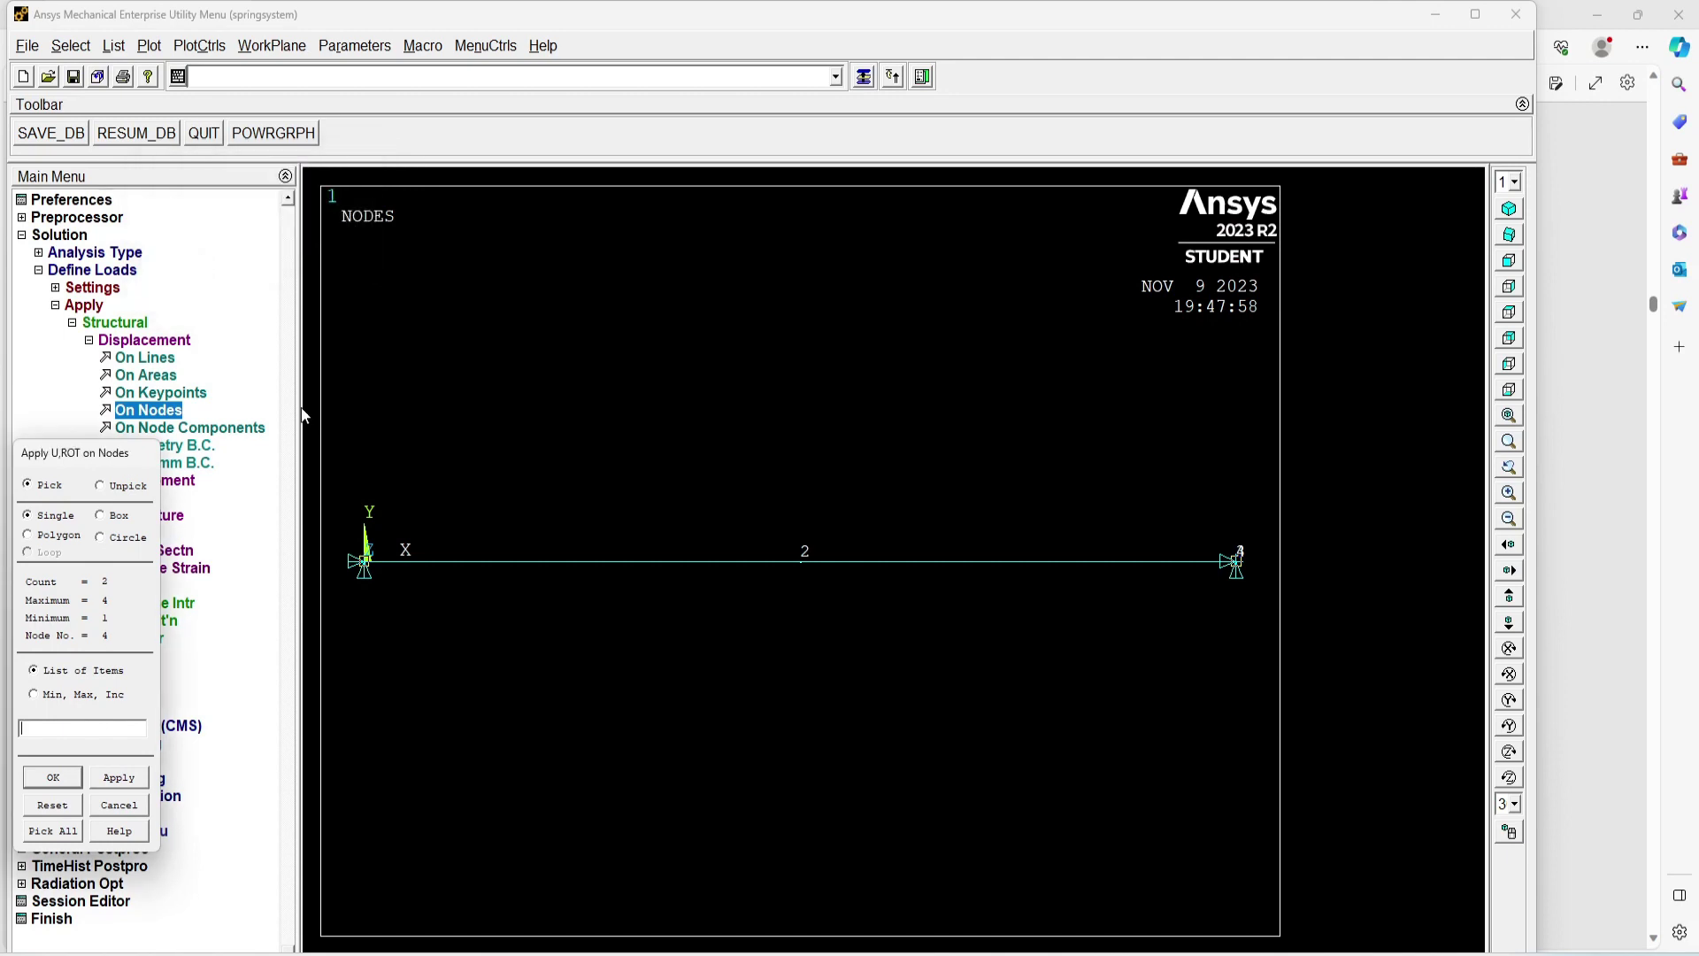
left_click(53, 777)
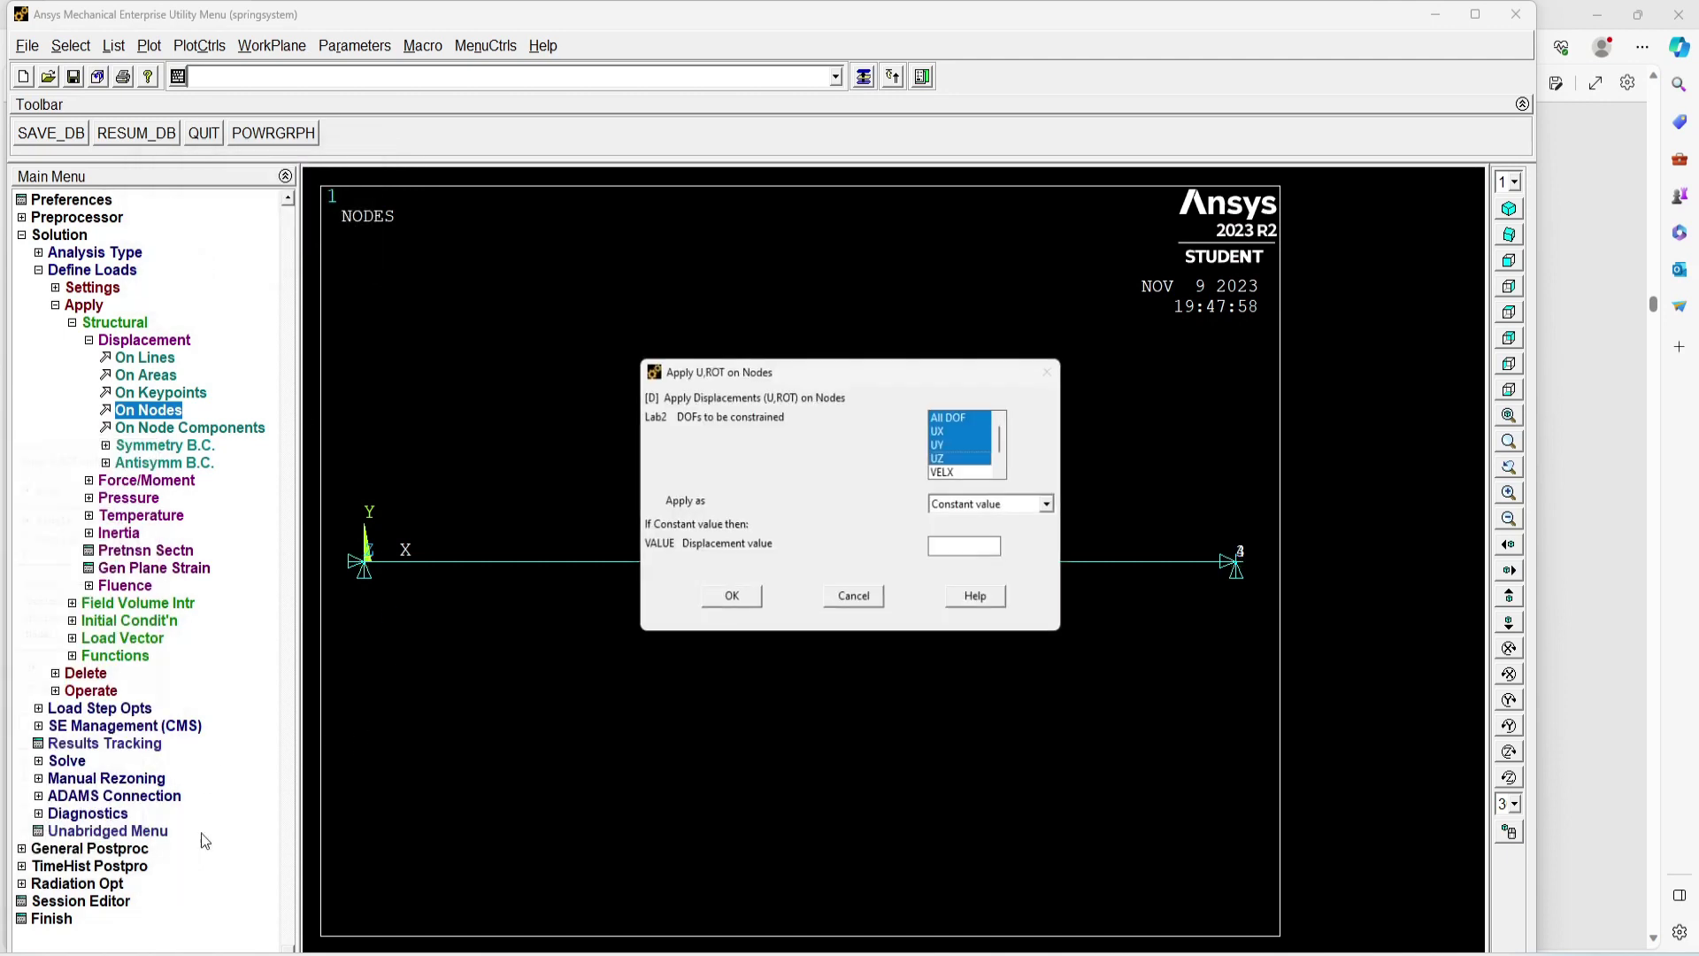
left_click(734, 597)
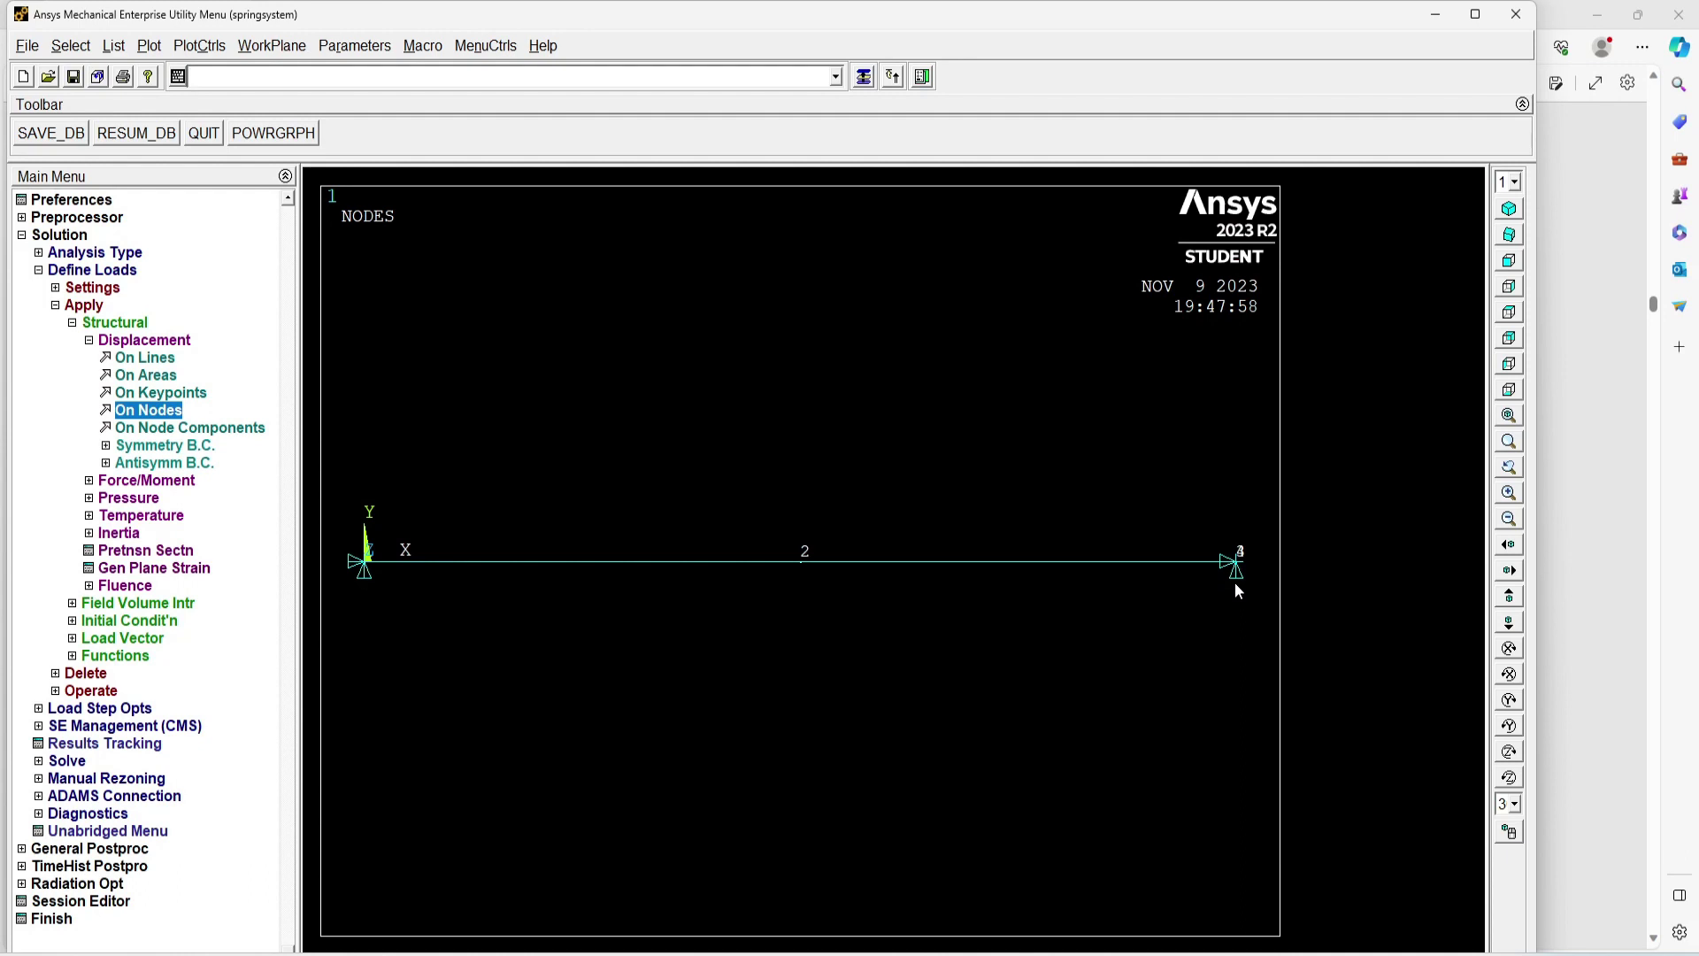
left_click(132, 343)
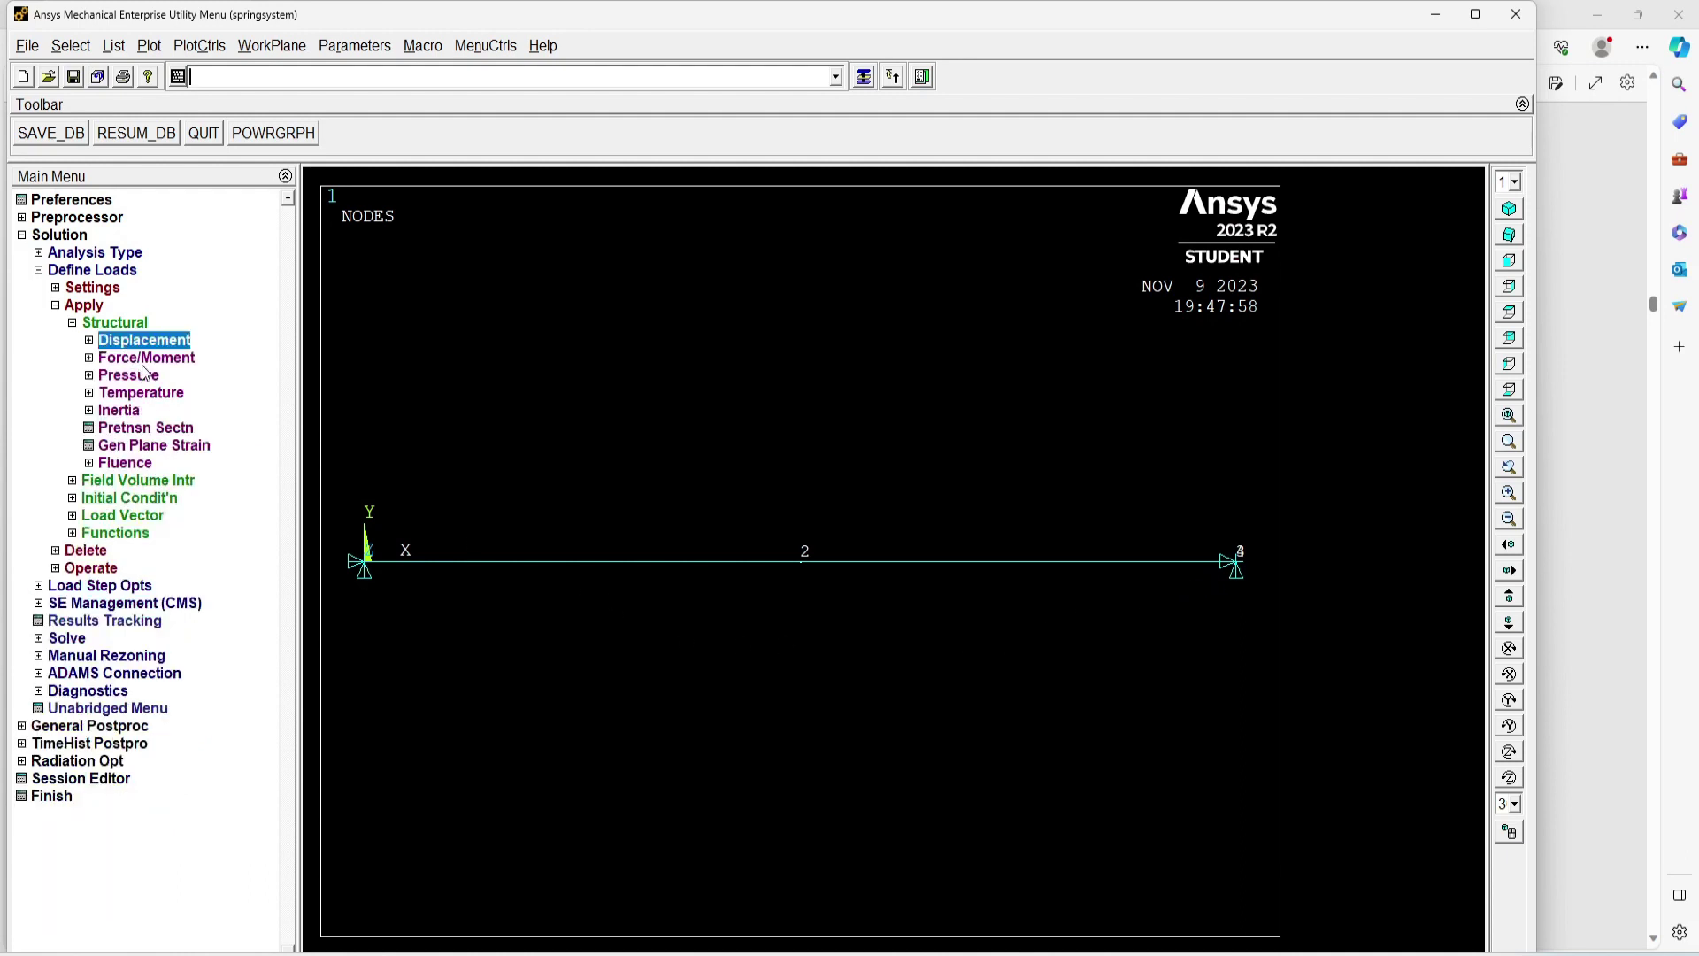
- Try to apply a structural force to node 2 in the FX direction, as a constant value of -4000
left_click(149, 360)
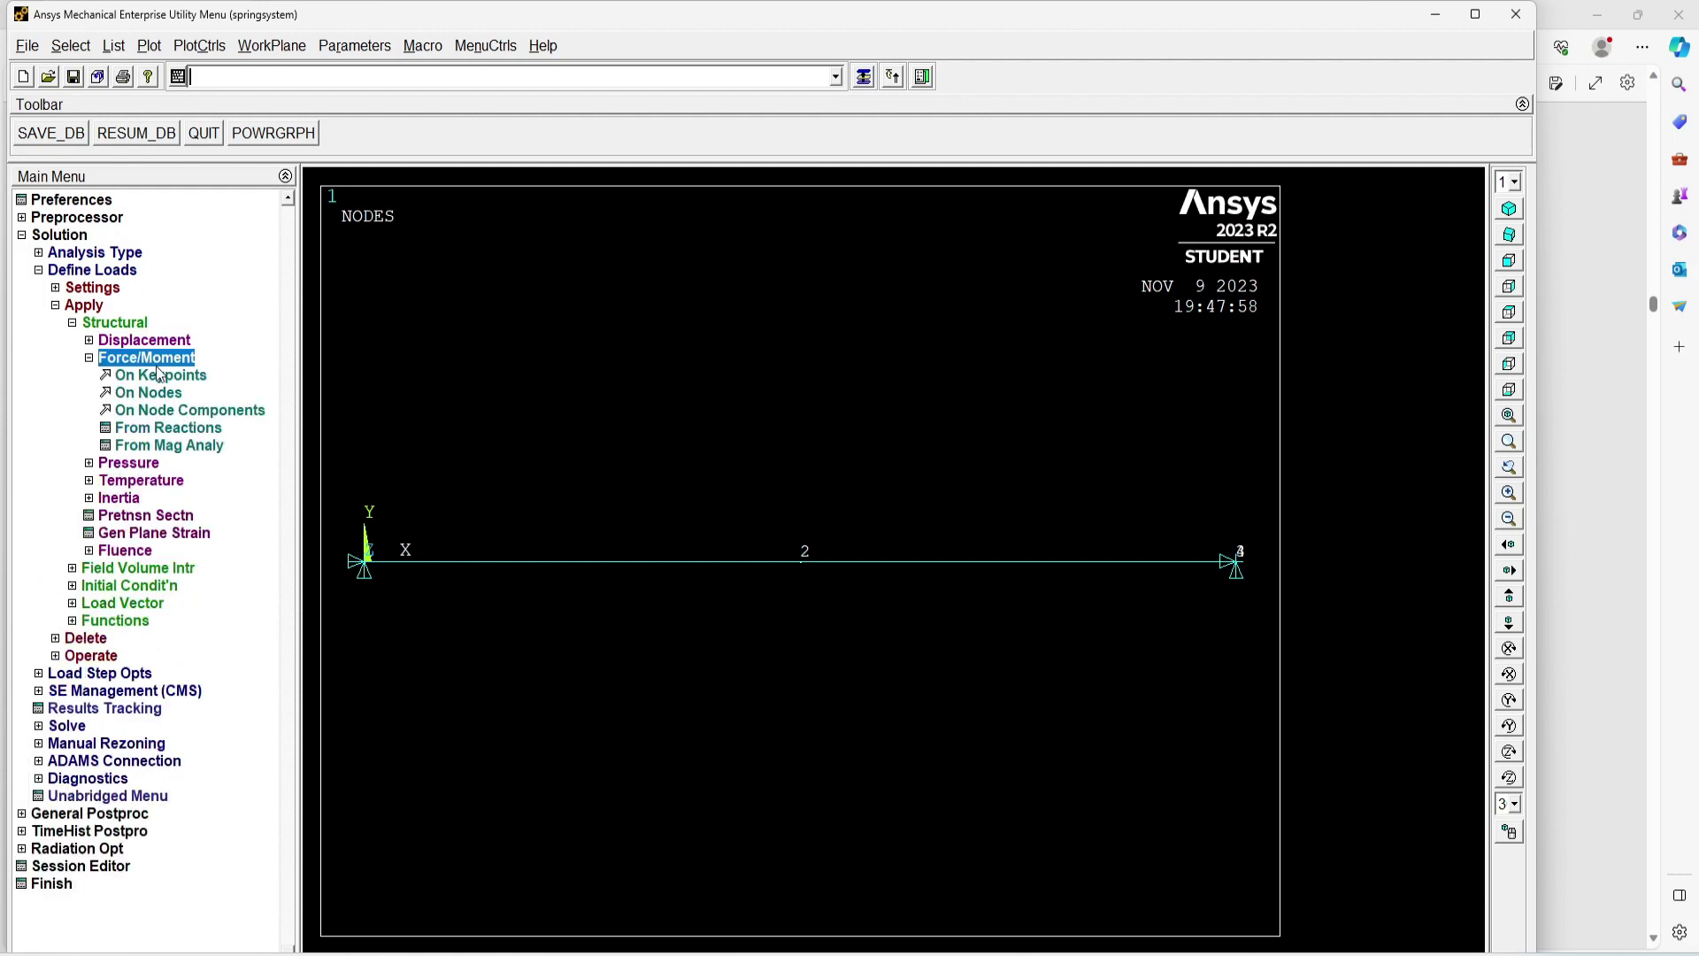
left_click(156, 394)
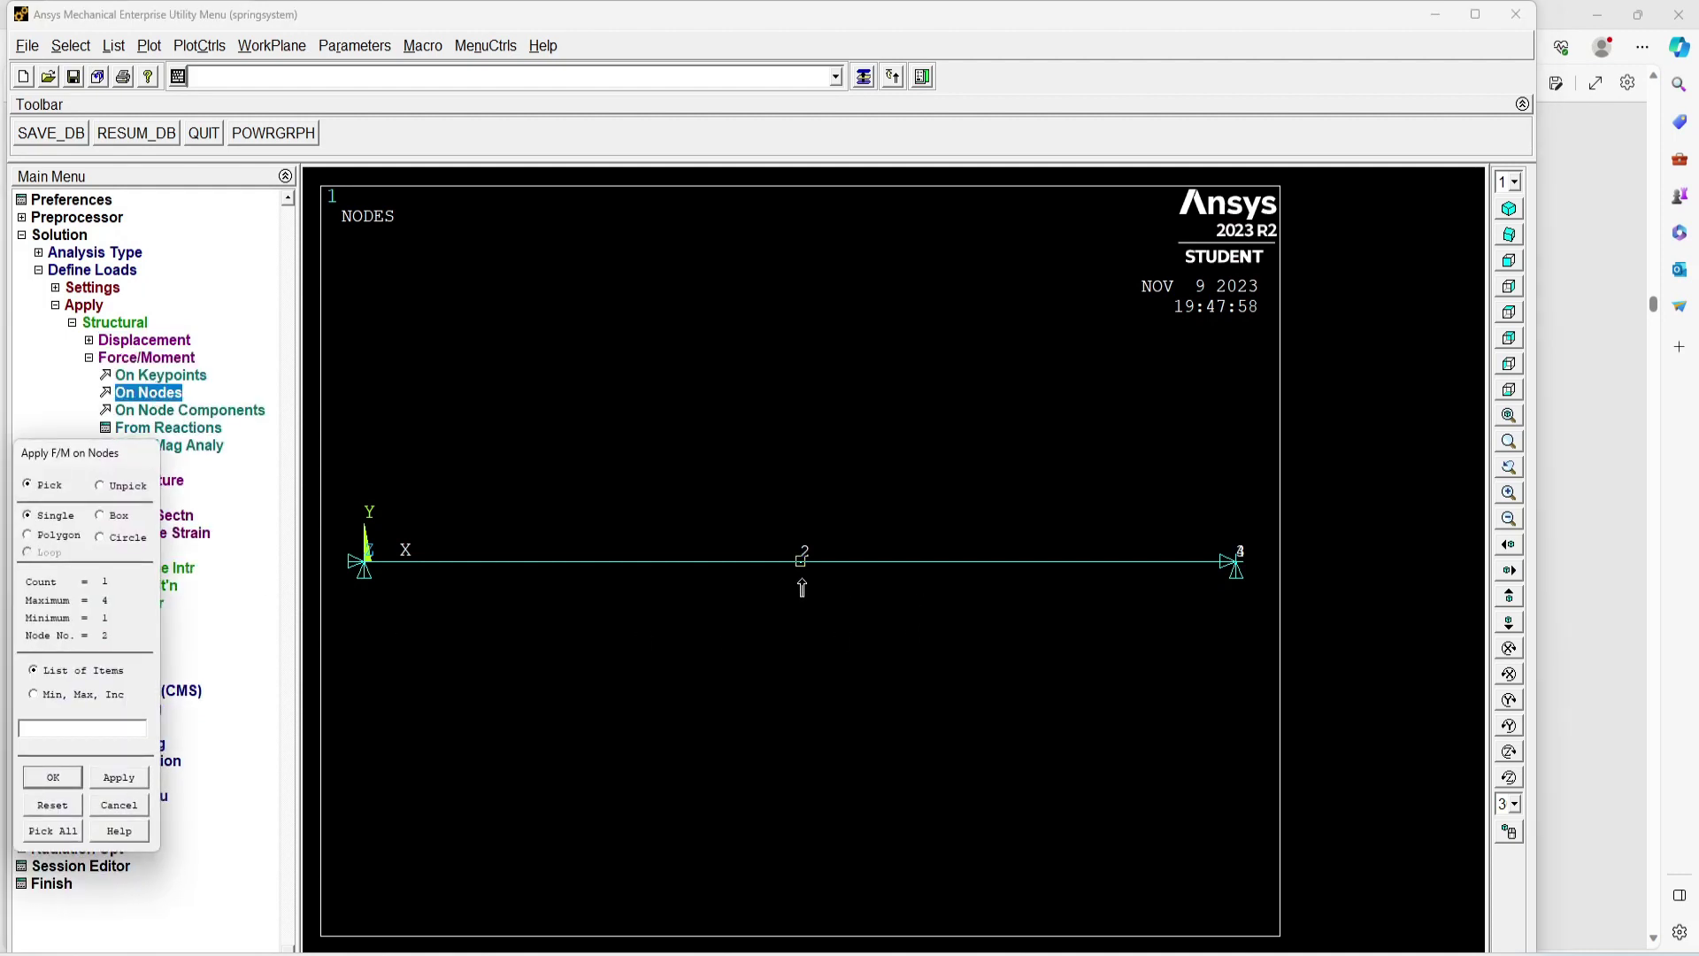
left_click(53, 779)
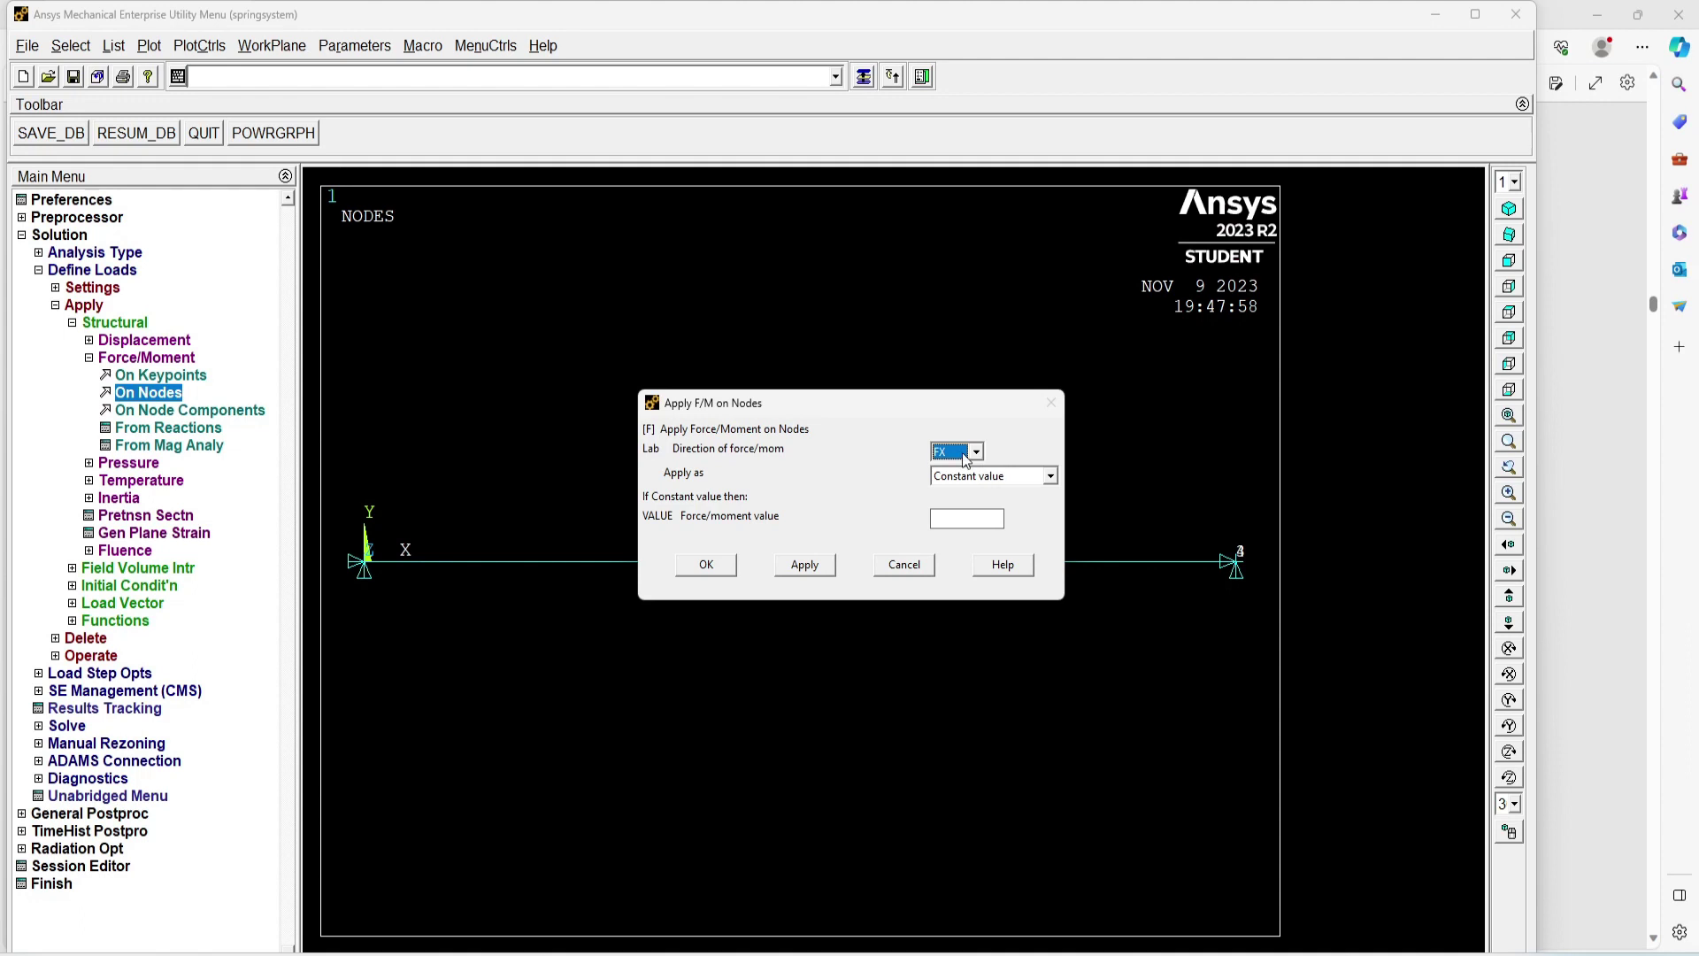
left_click(966, 517)
type("-4000")
key("Return")
- Examine the force, solve and post-processing instructions and the spring system diagram in the FEA workbook, and return to Ansys Mechanical APDL
left_click(1576, 667)
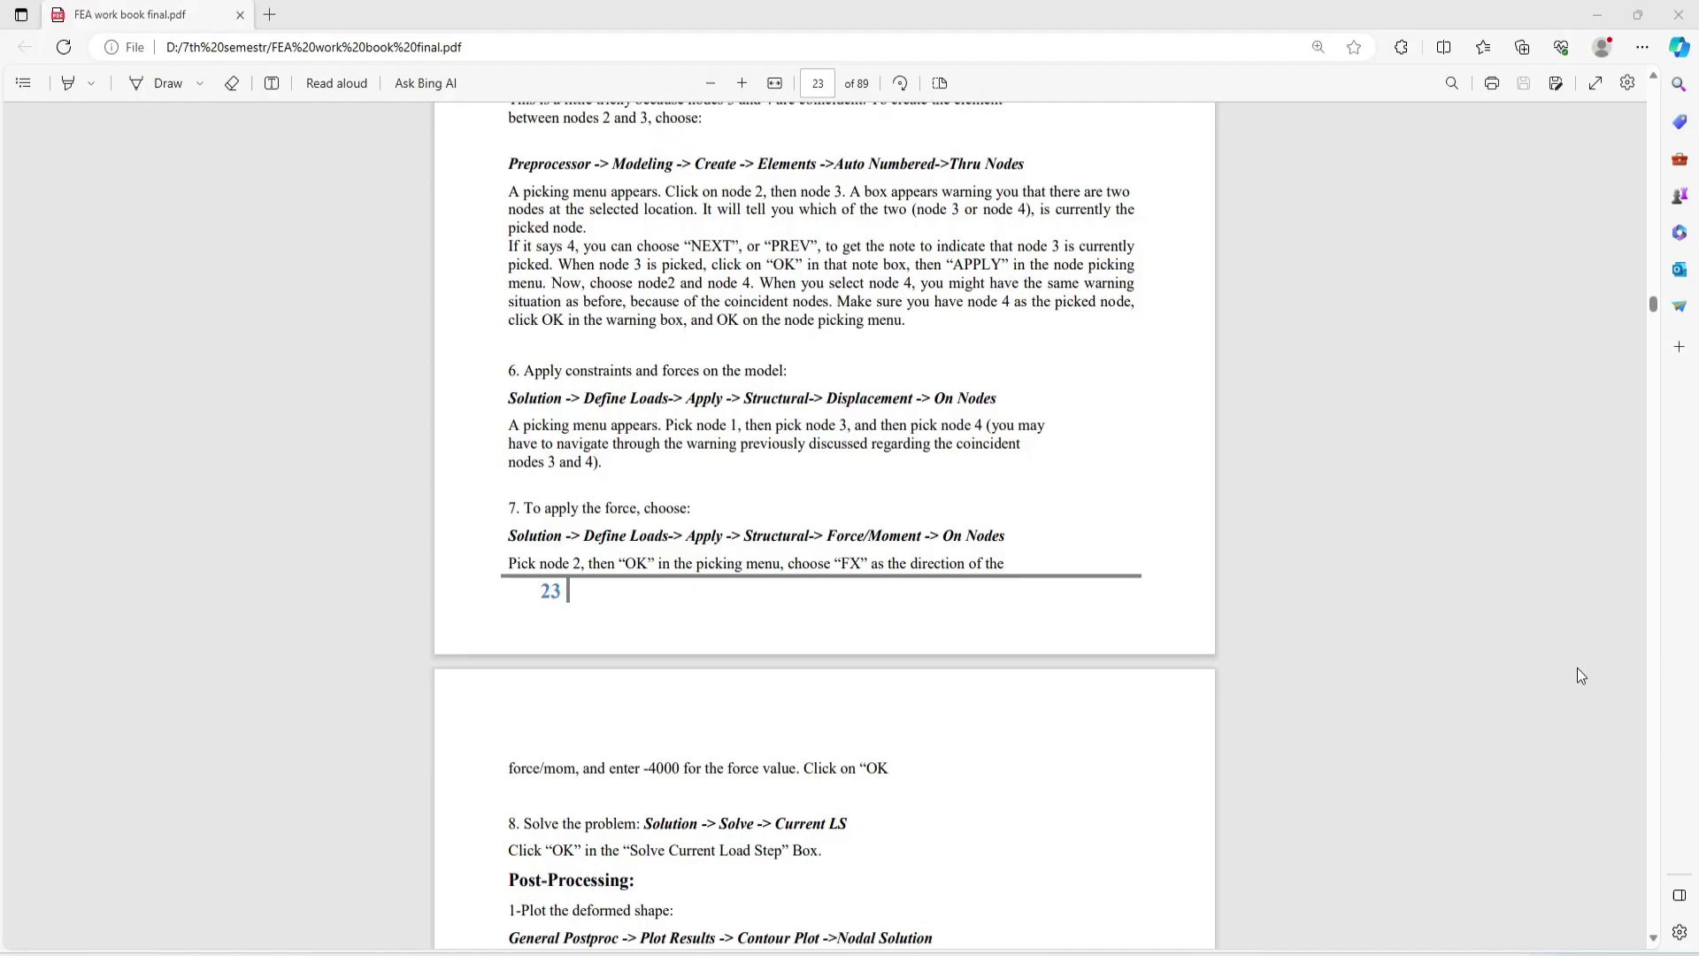
scroll(878, 584, "down", 4)
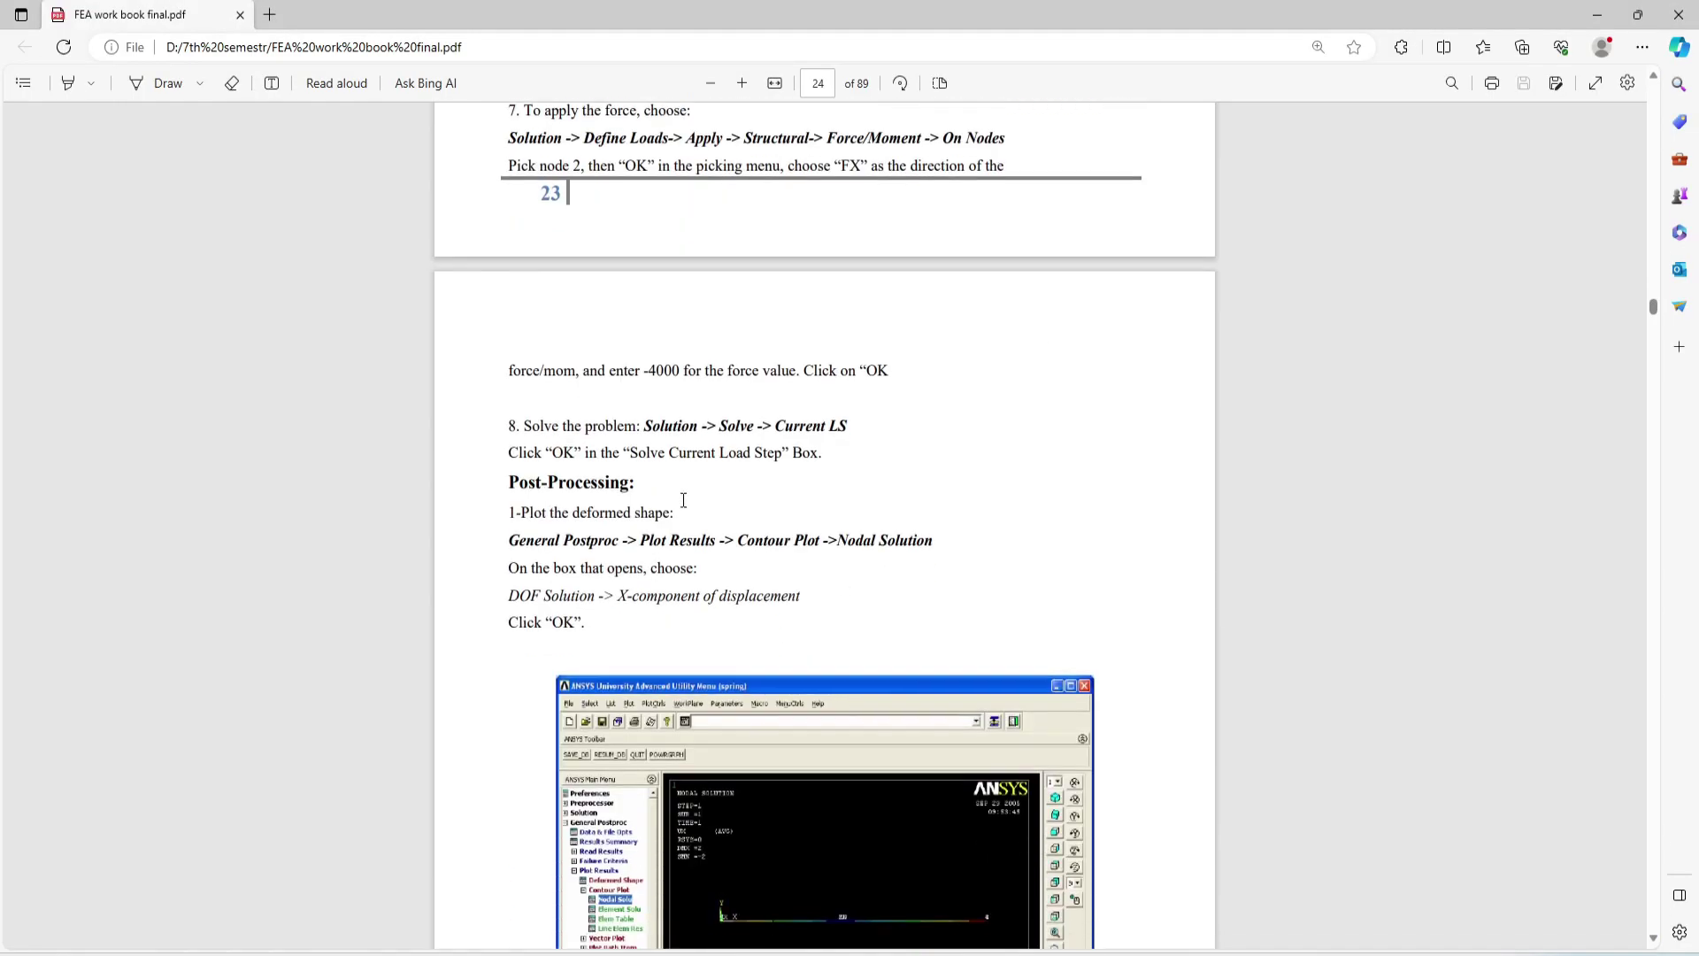
scroll(695, 442, "down", 3)
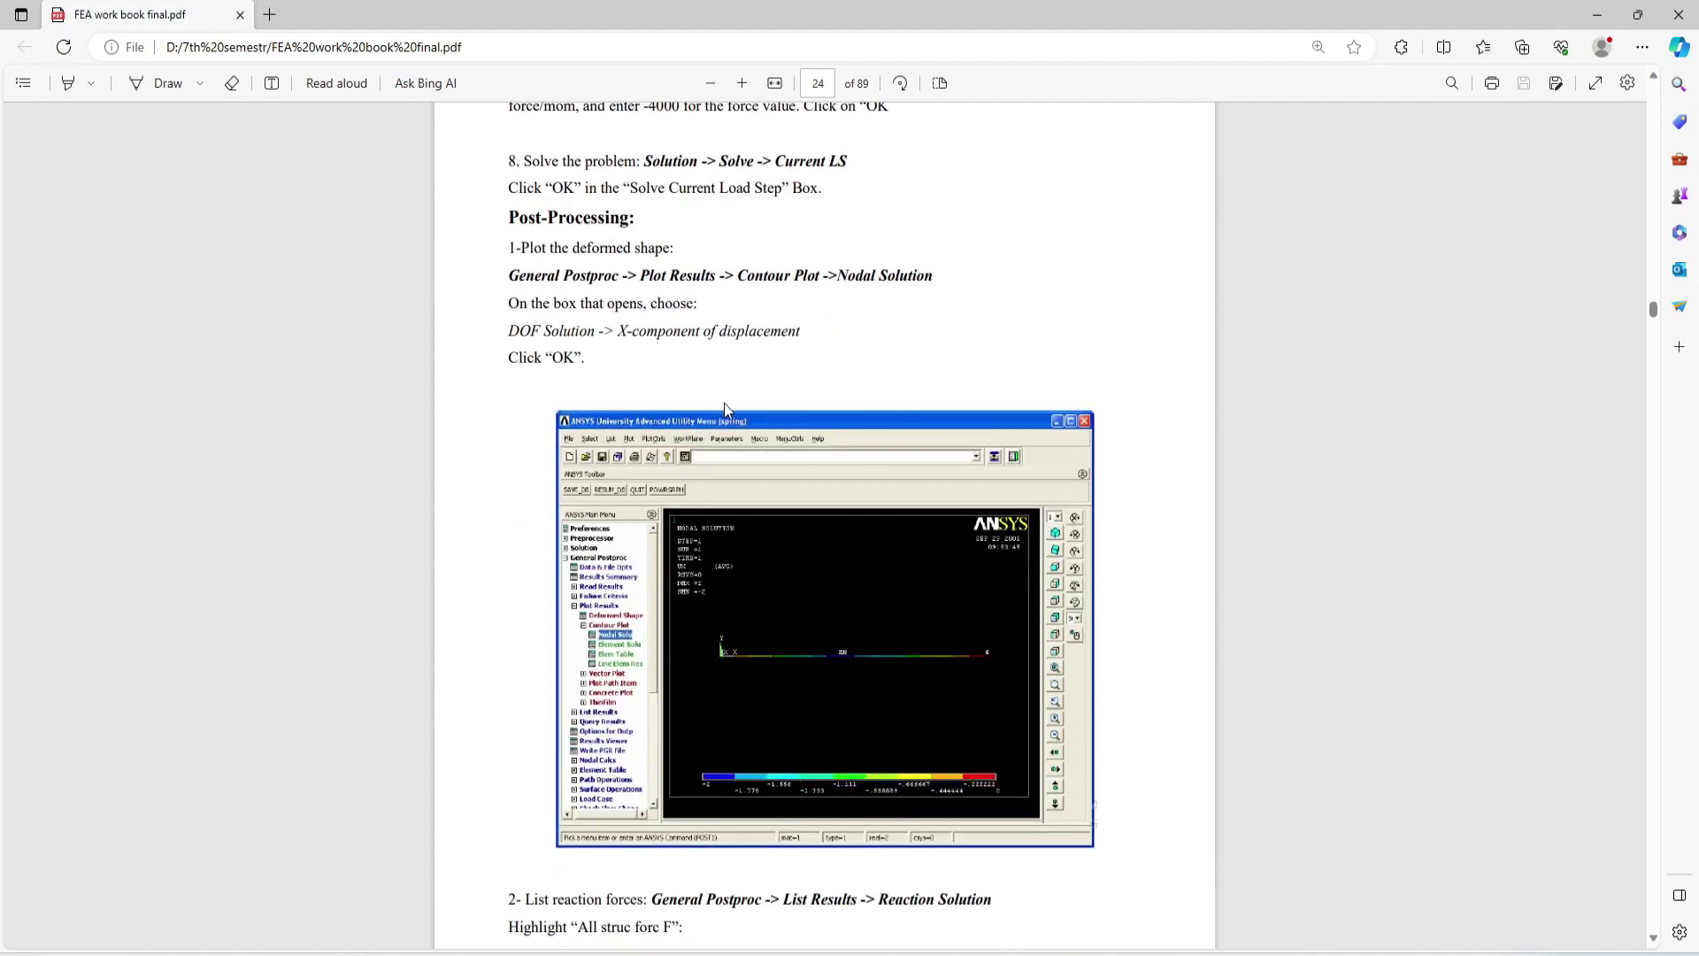
scroll(782, 538, "down", 5)
scroll(826, 571, "up", 13)
scroll(830, 579, "up", 20)
scroll(828, 577, "up", 14)
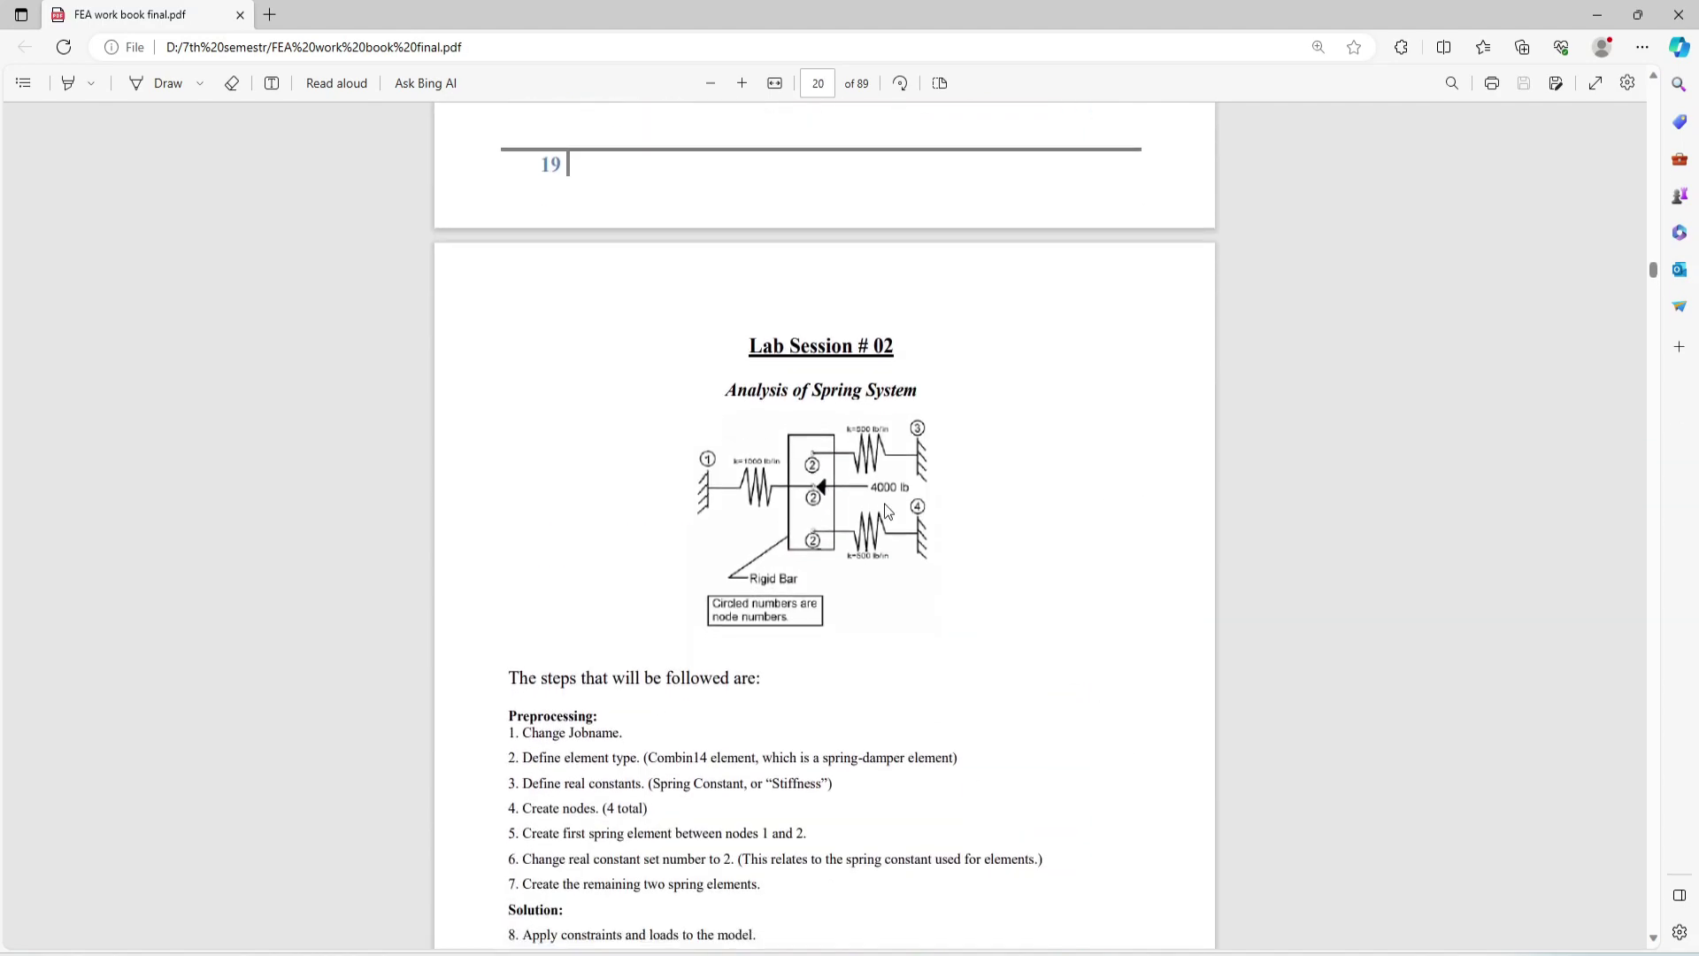
scroll(892, 500, "down", 20)
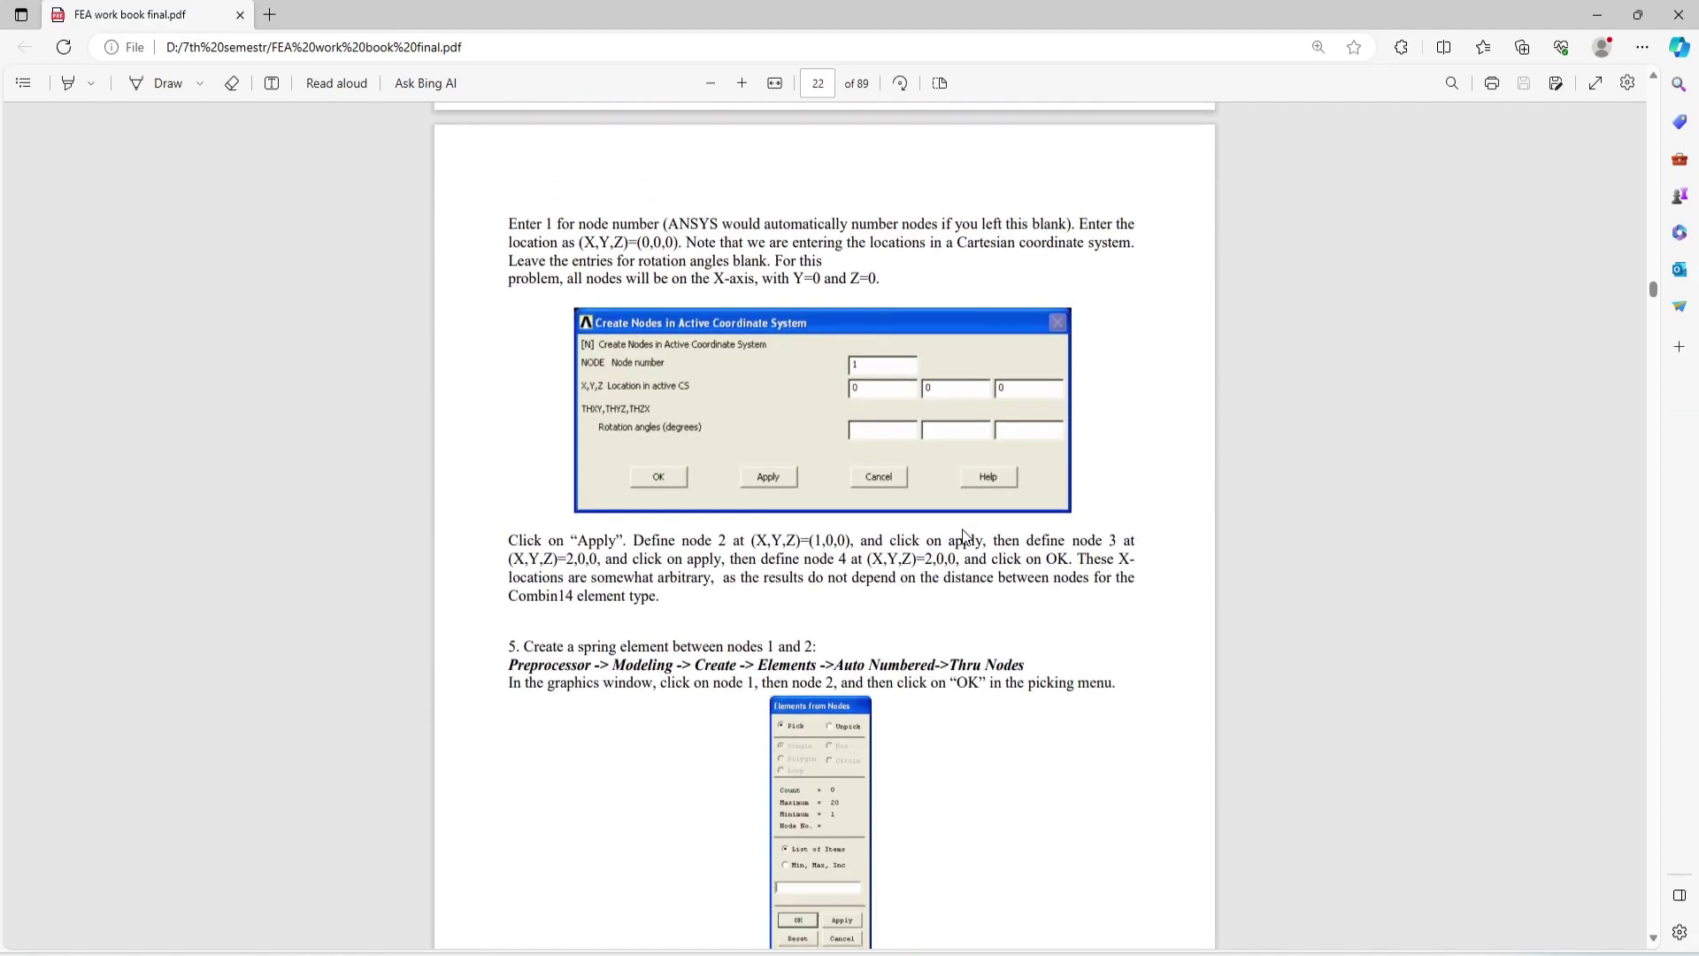
scroll(963, 536, "down", 18)
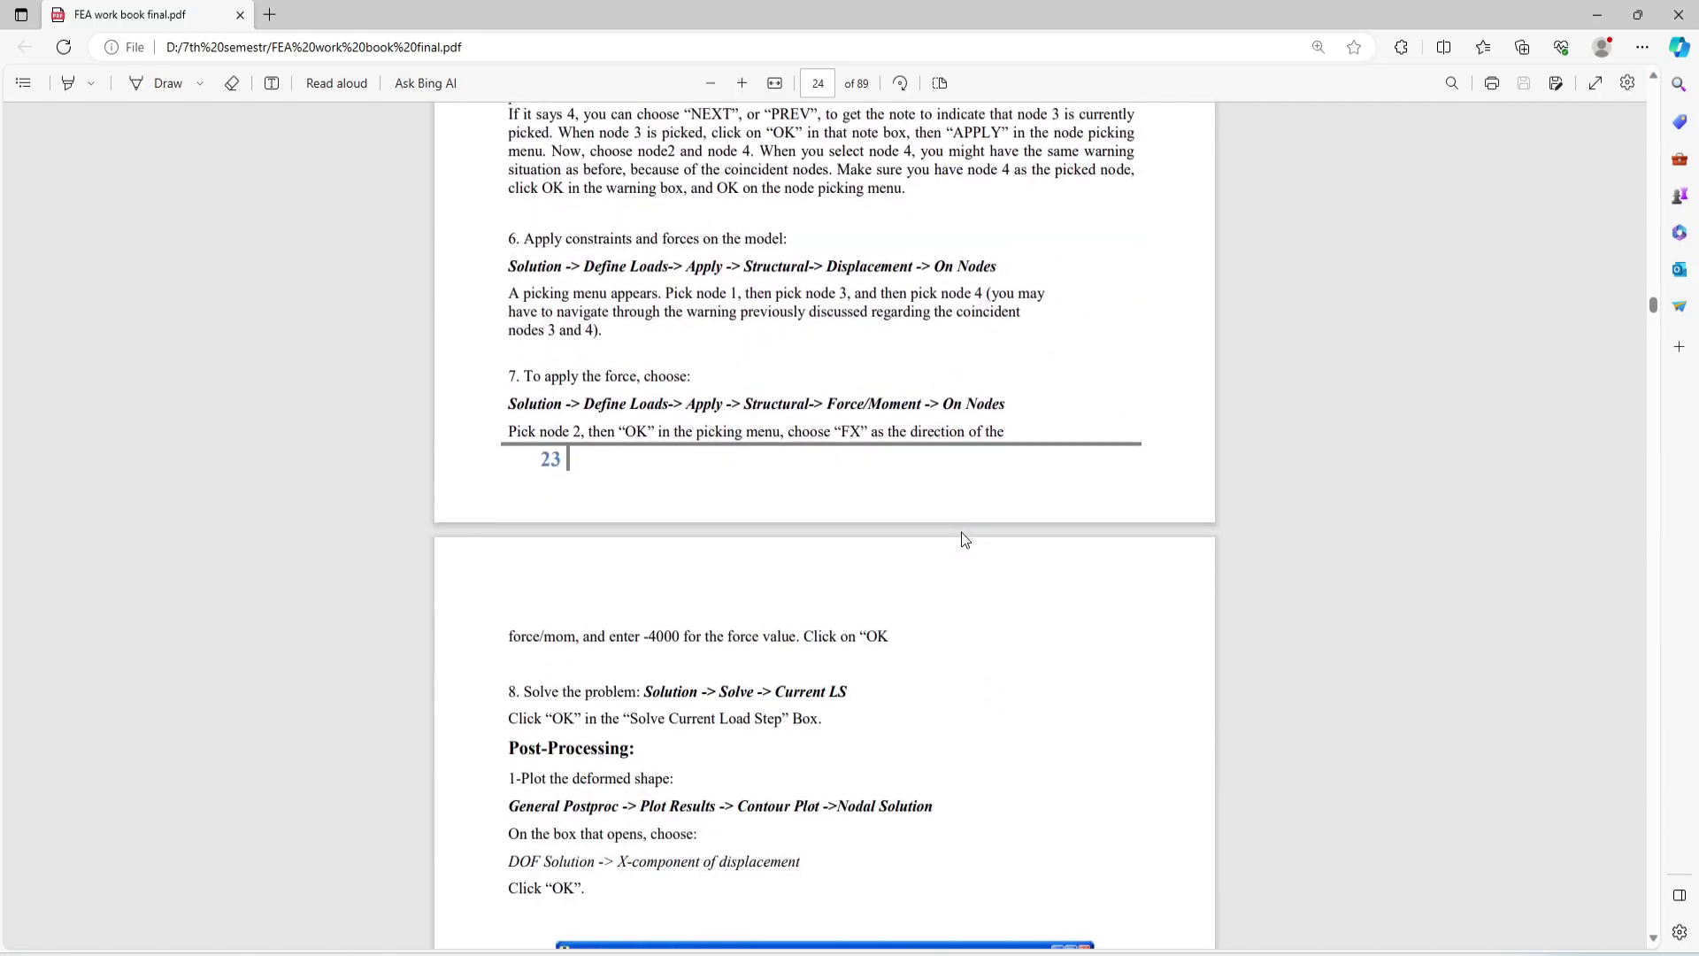
key("alt+Tab")
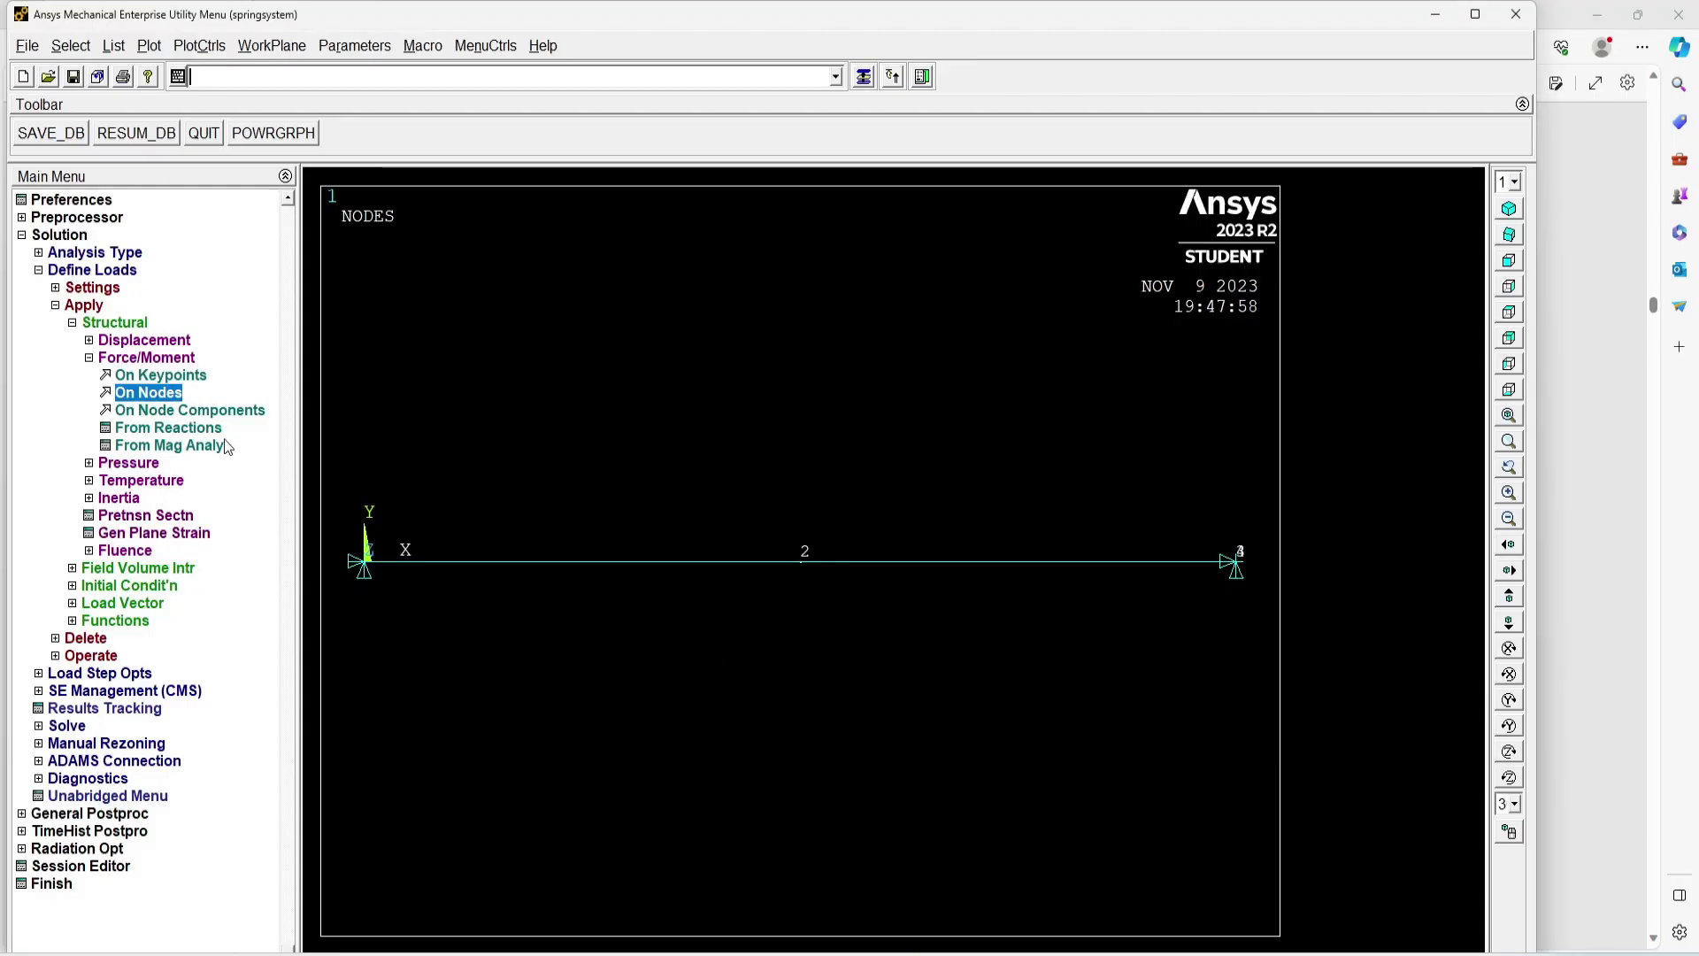
- Apply a constant FX force of -4000 to node 2 and close the structural load options
left_click(152, 396)
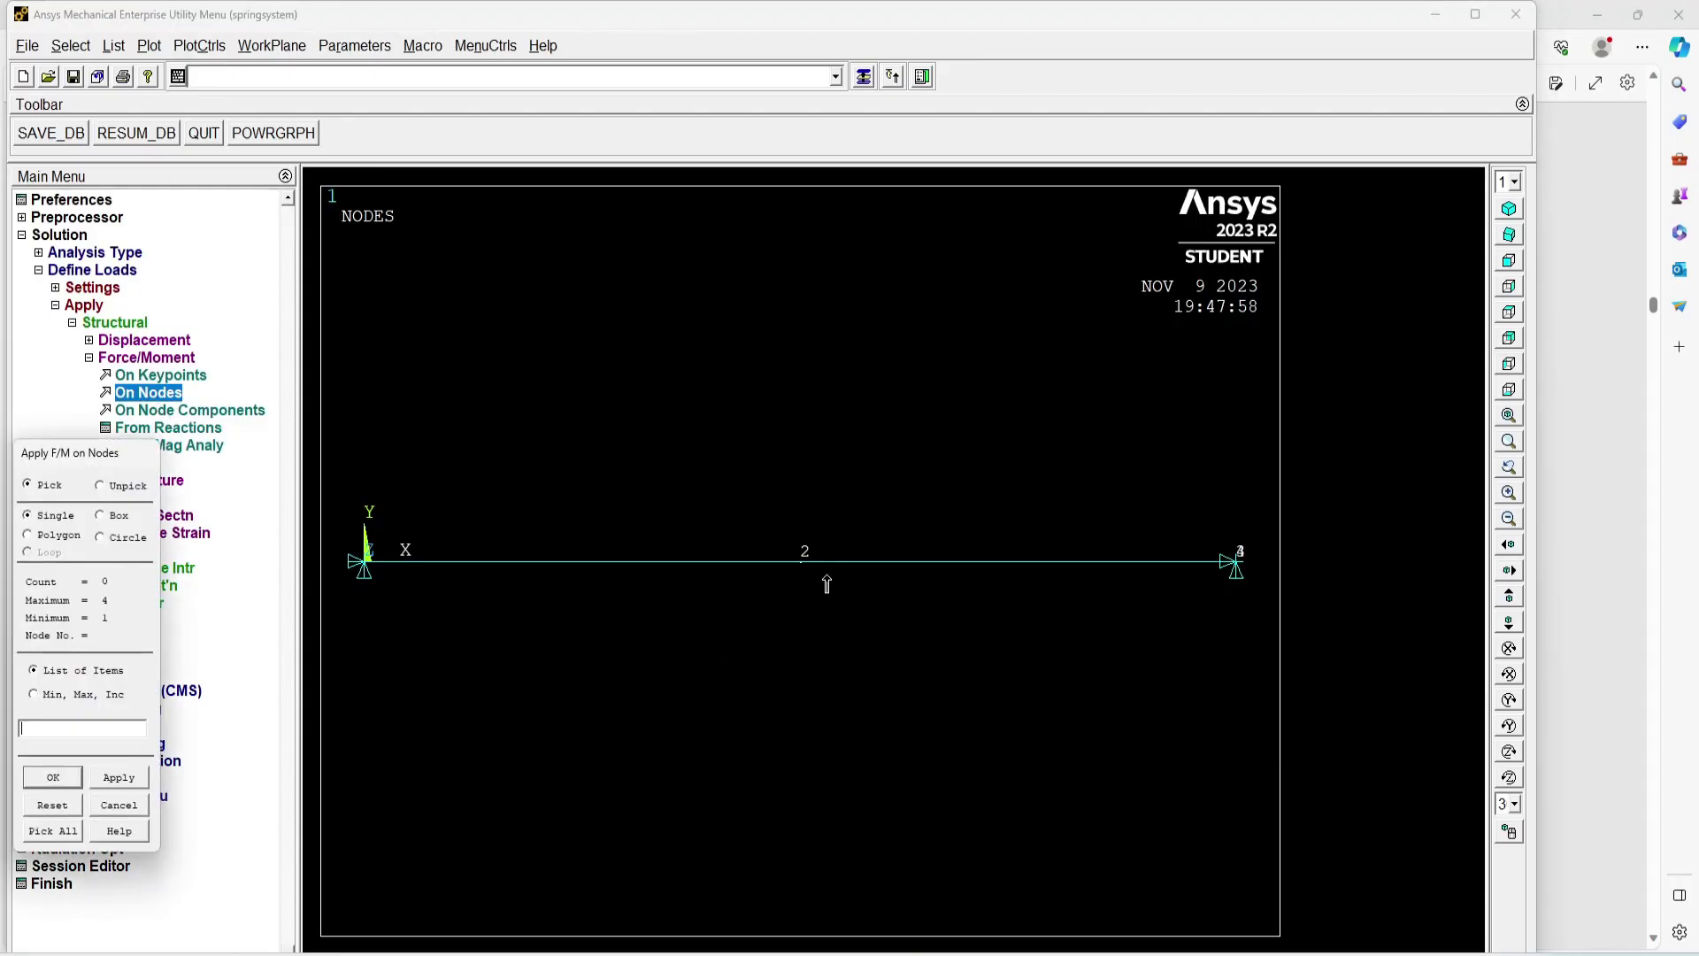
left_click(801, 560)
left_click(59, 785)
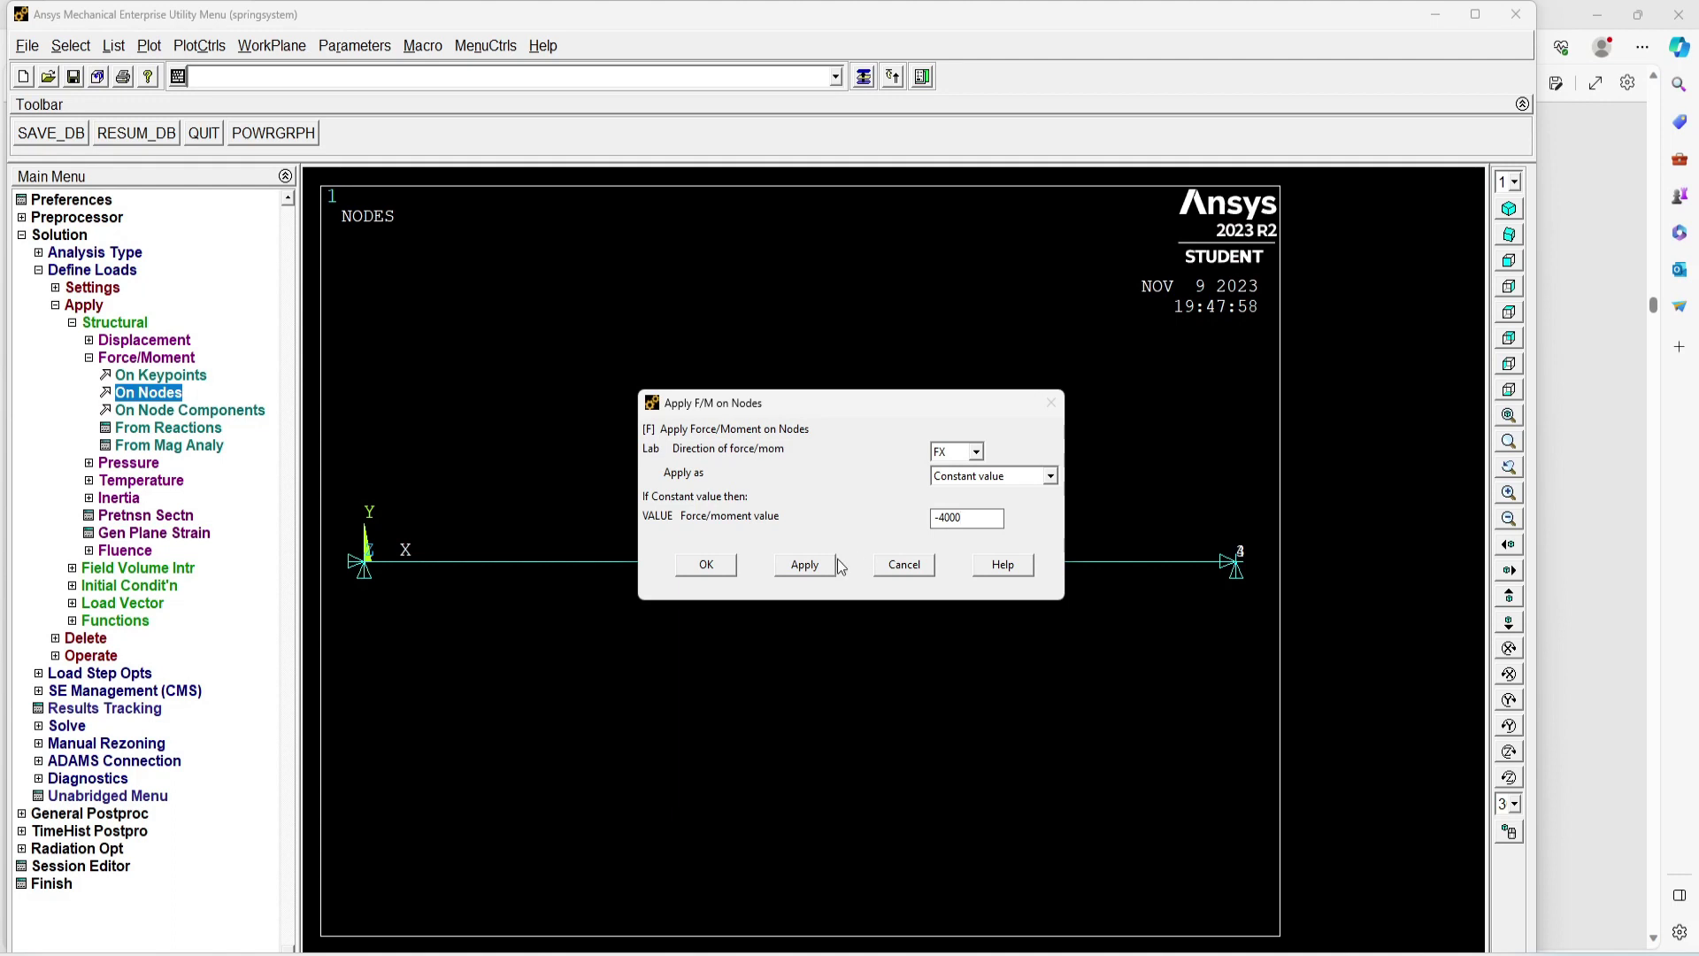
left_click(699, 566)
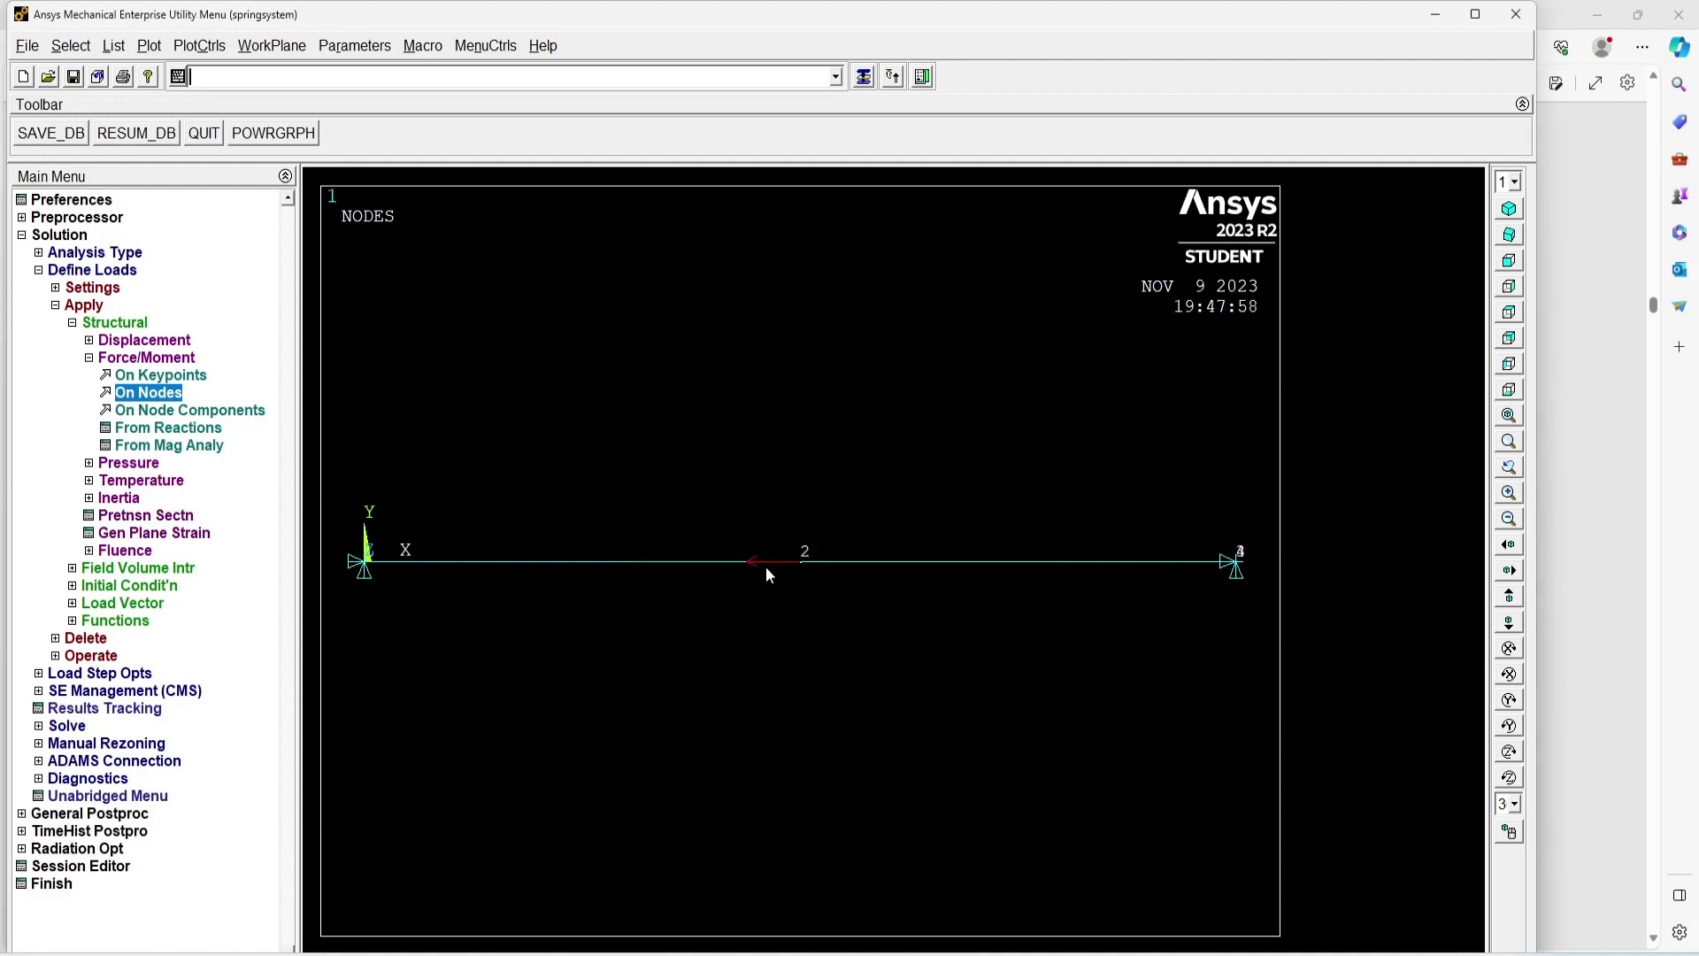
left_click(141, 358)
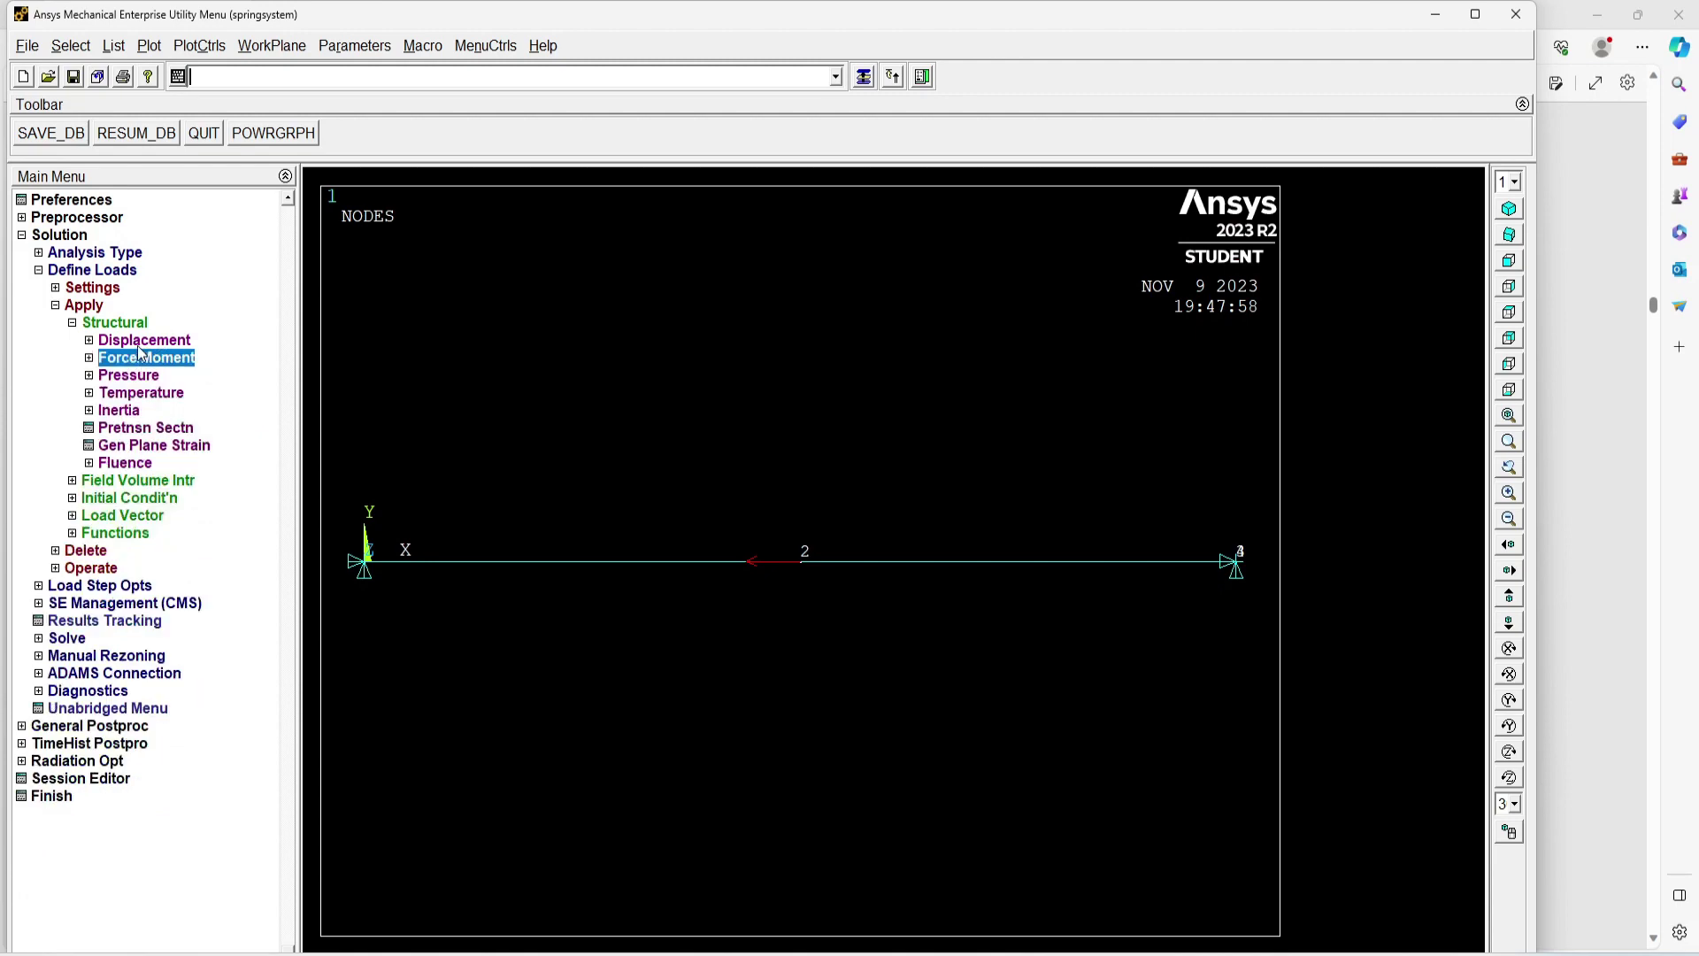
left_click(92, 324)
- Check the solve path in the FEA workbook, return to Ansys Mechanical APDL, and solve the current load step
key("alt+Tab")
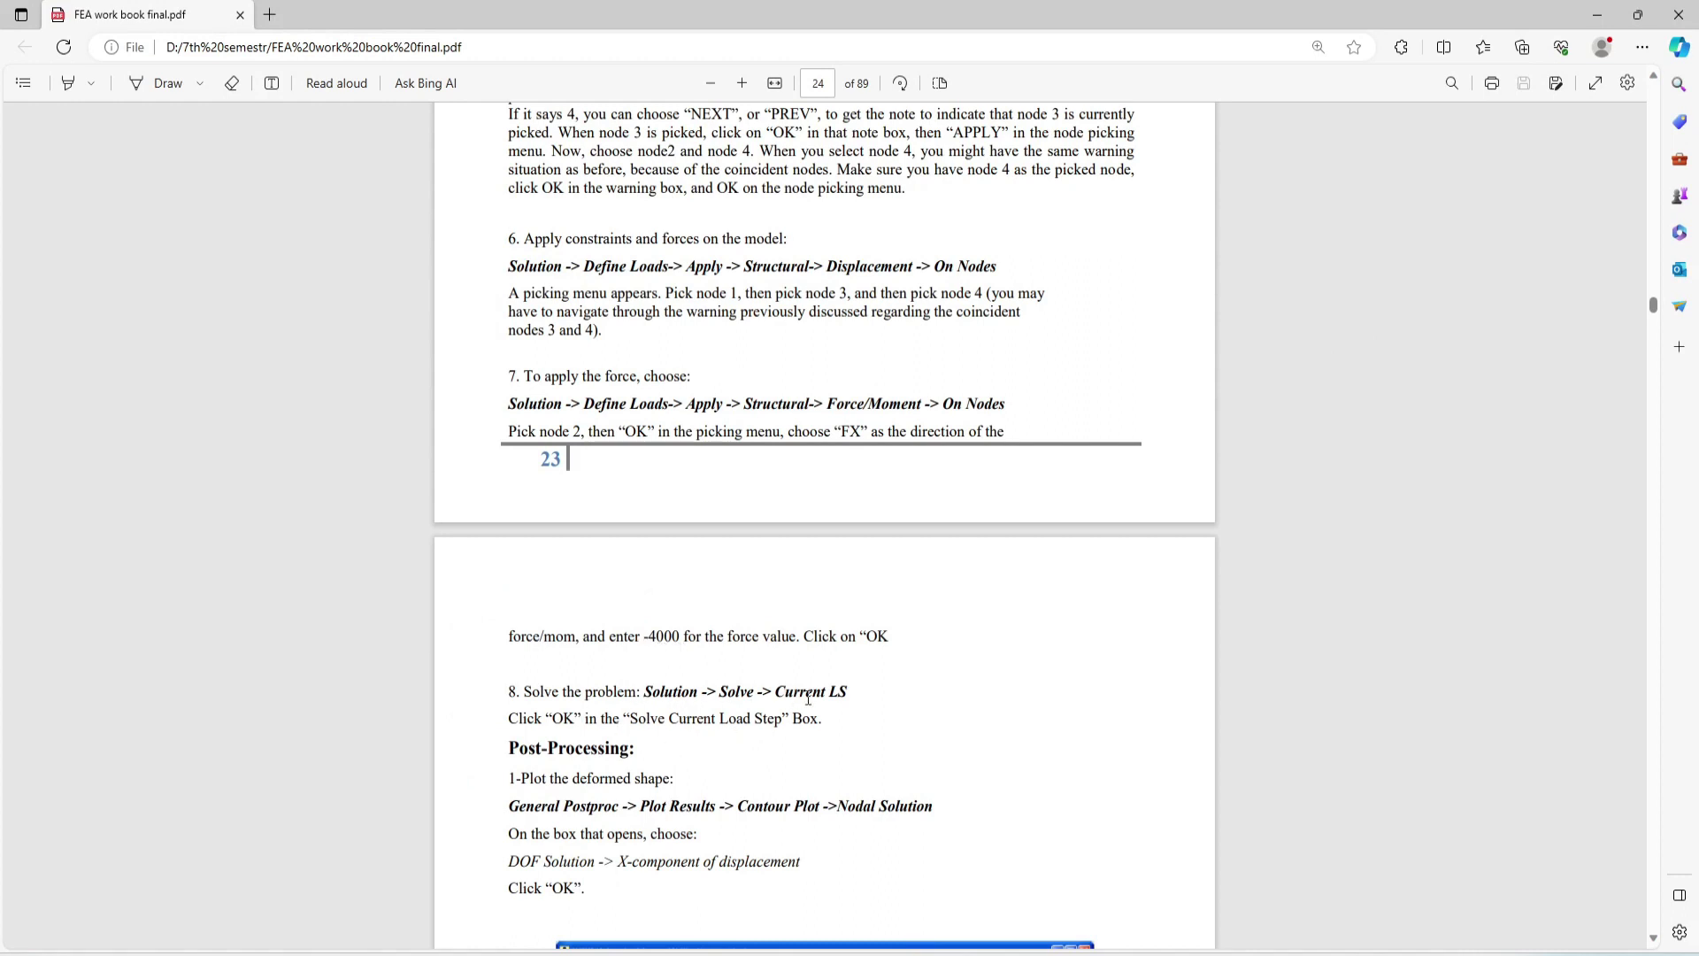
key("alt+Tab")
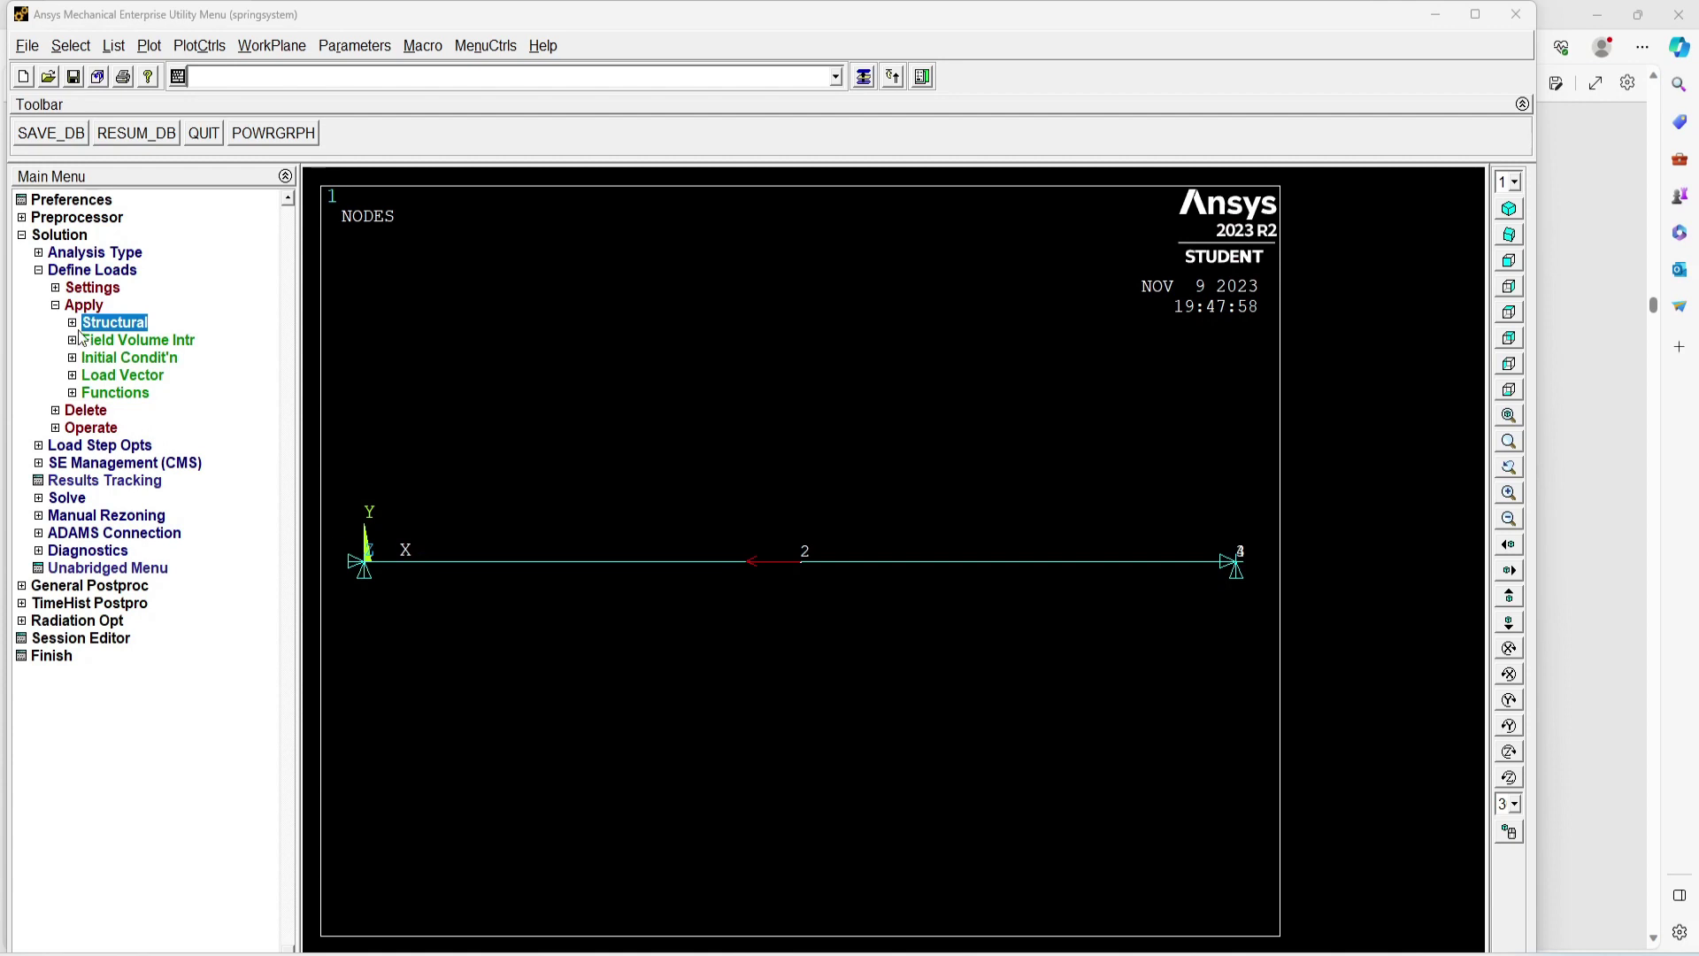
left_click(81, 272)
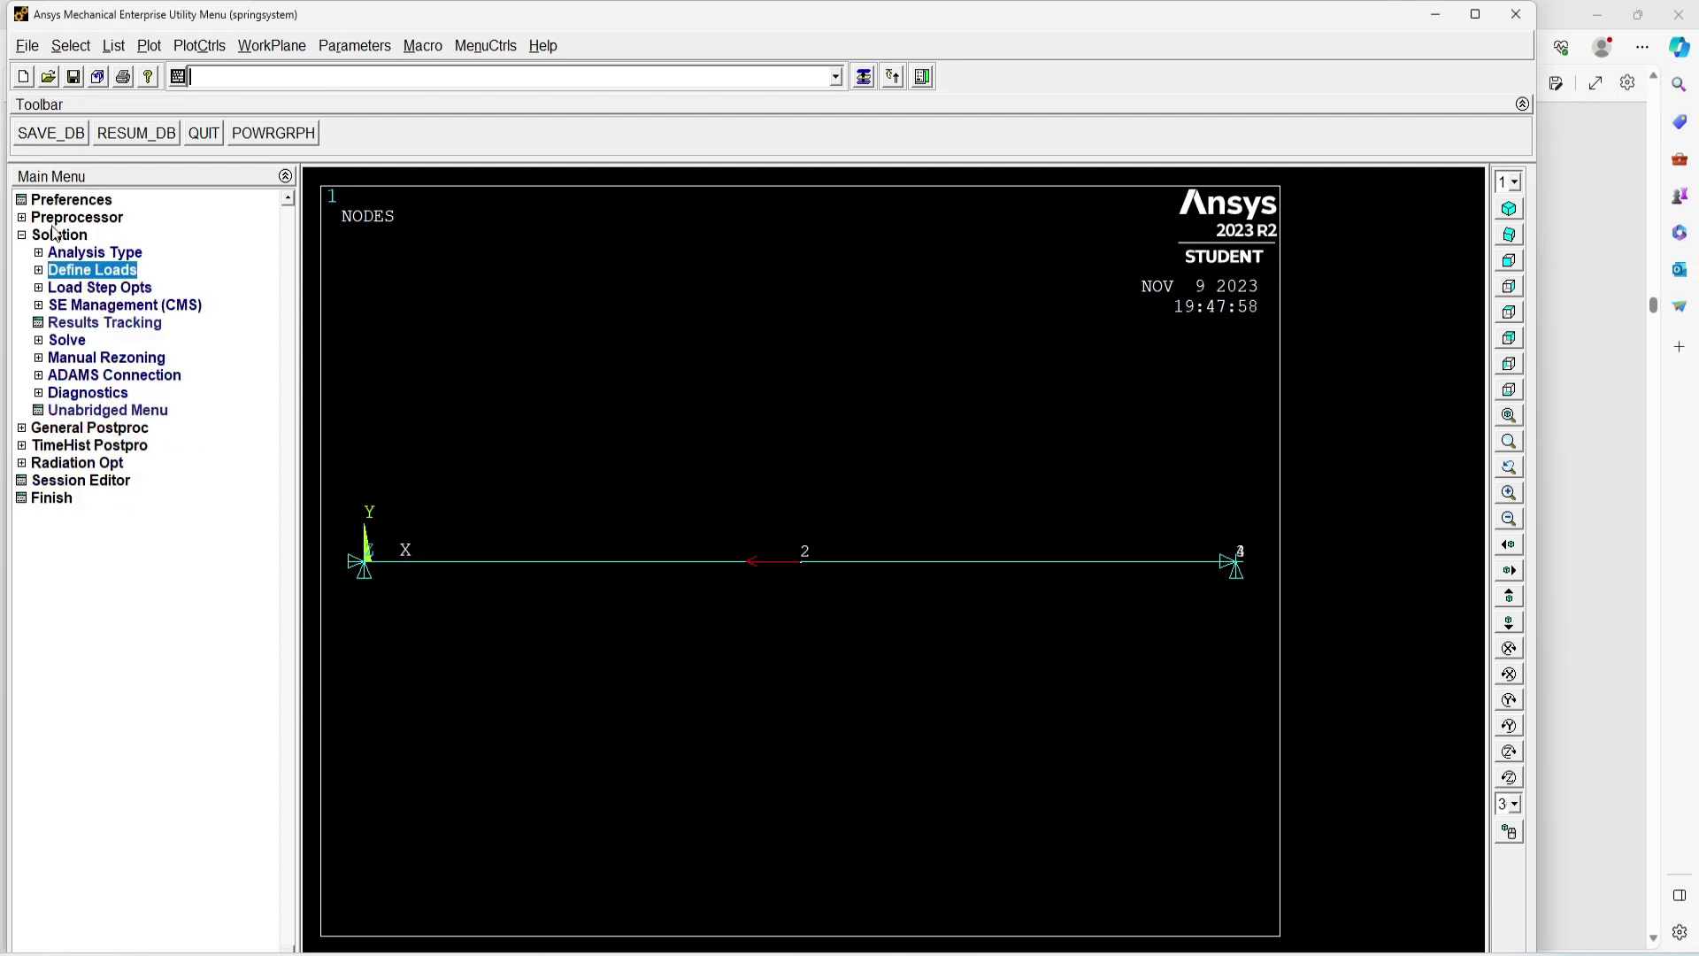
left_click(67, 341)
left_click(117, 359)
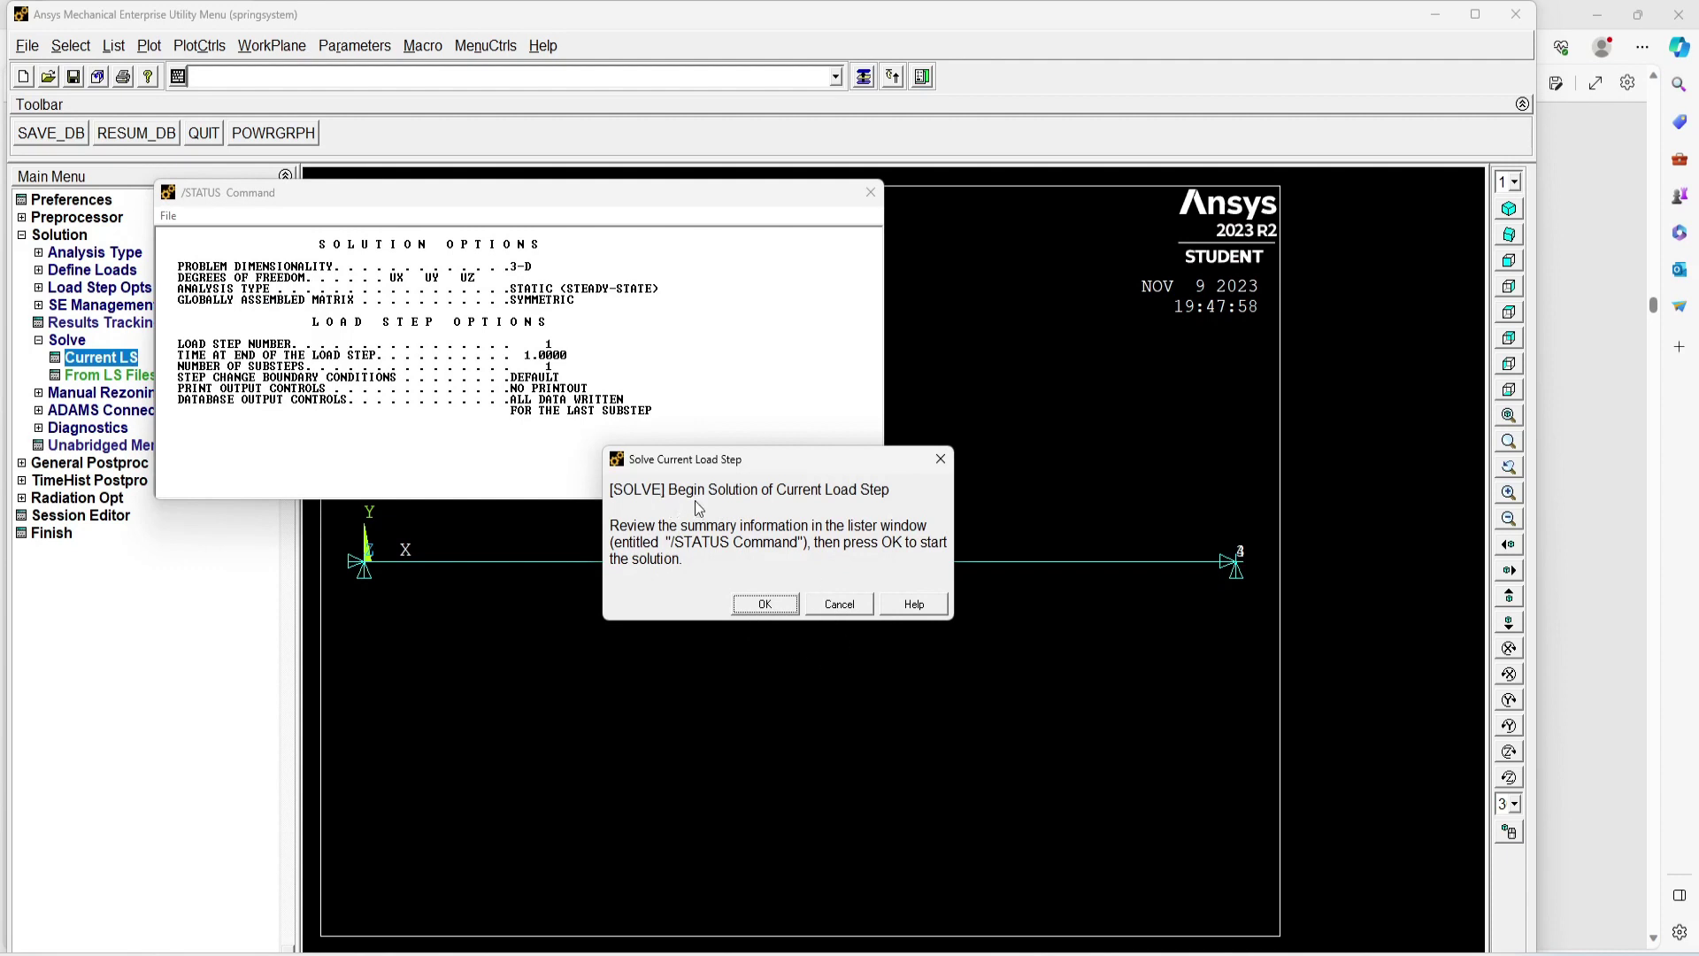
left_click(768, 602)
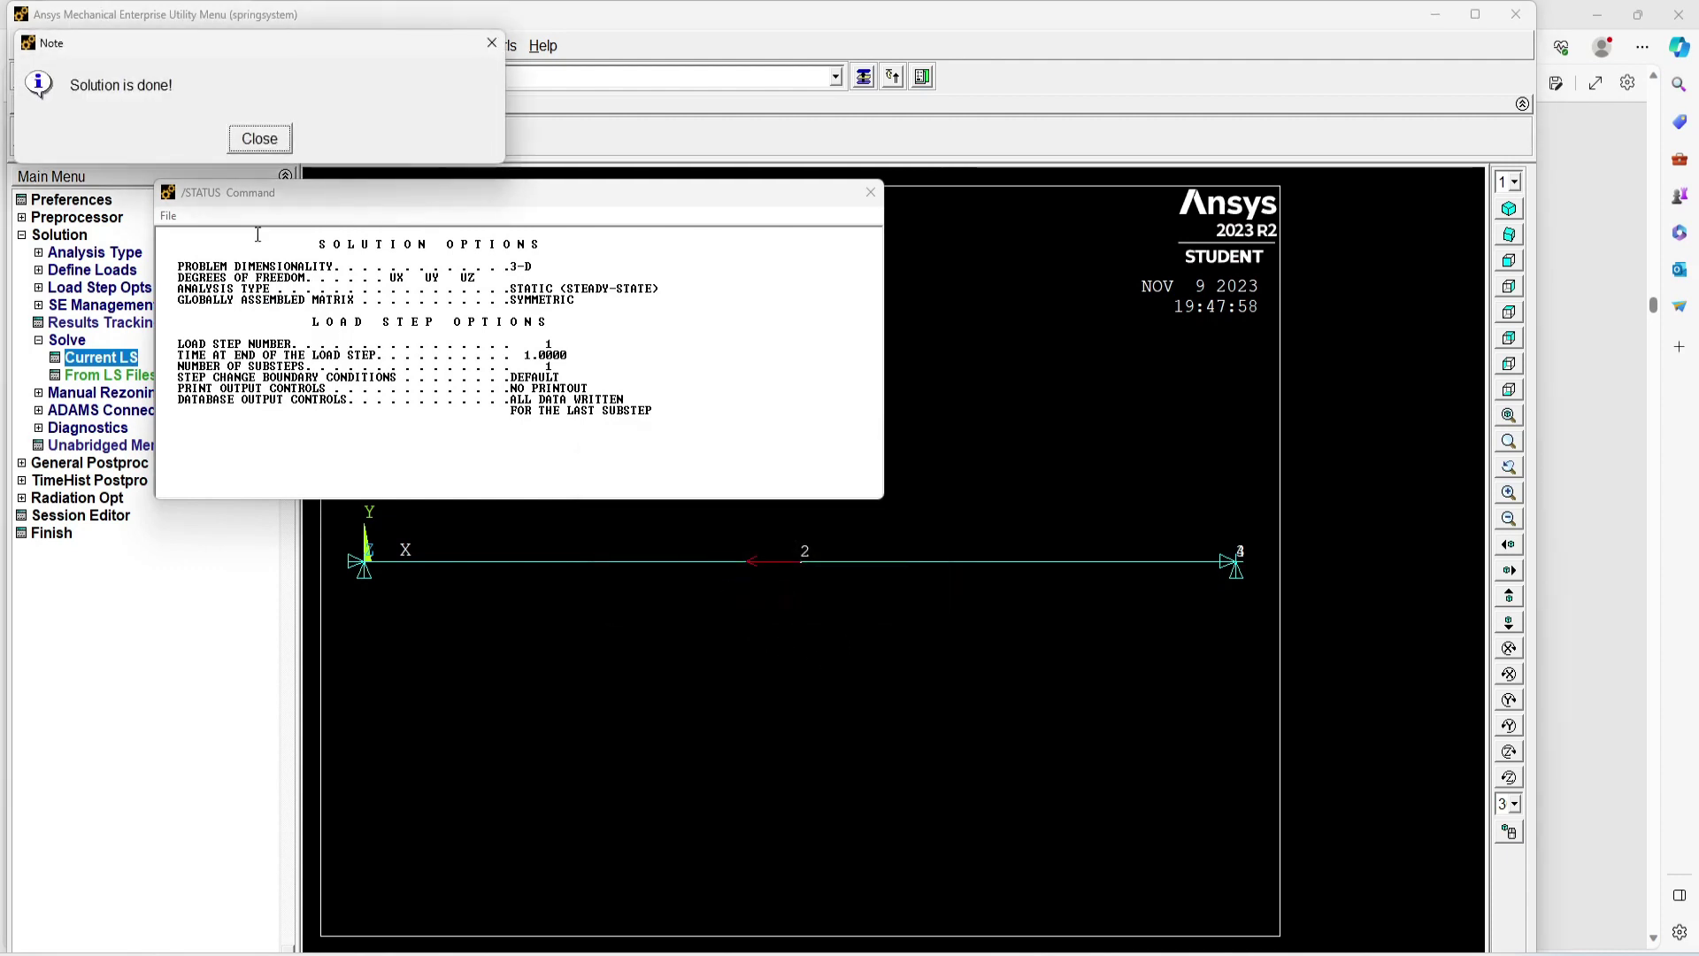
left_click(252, 138)
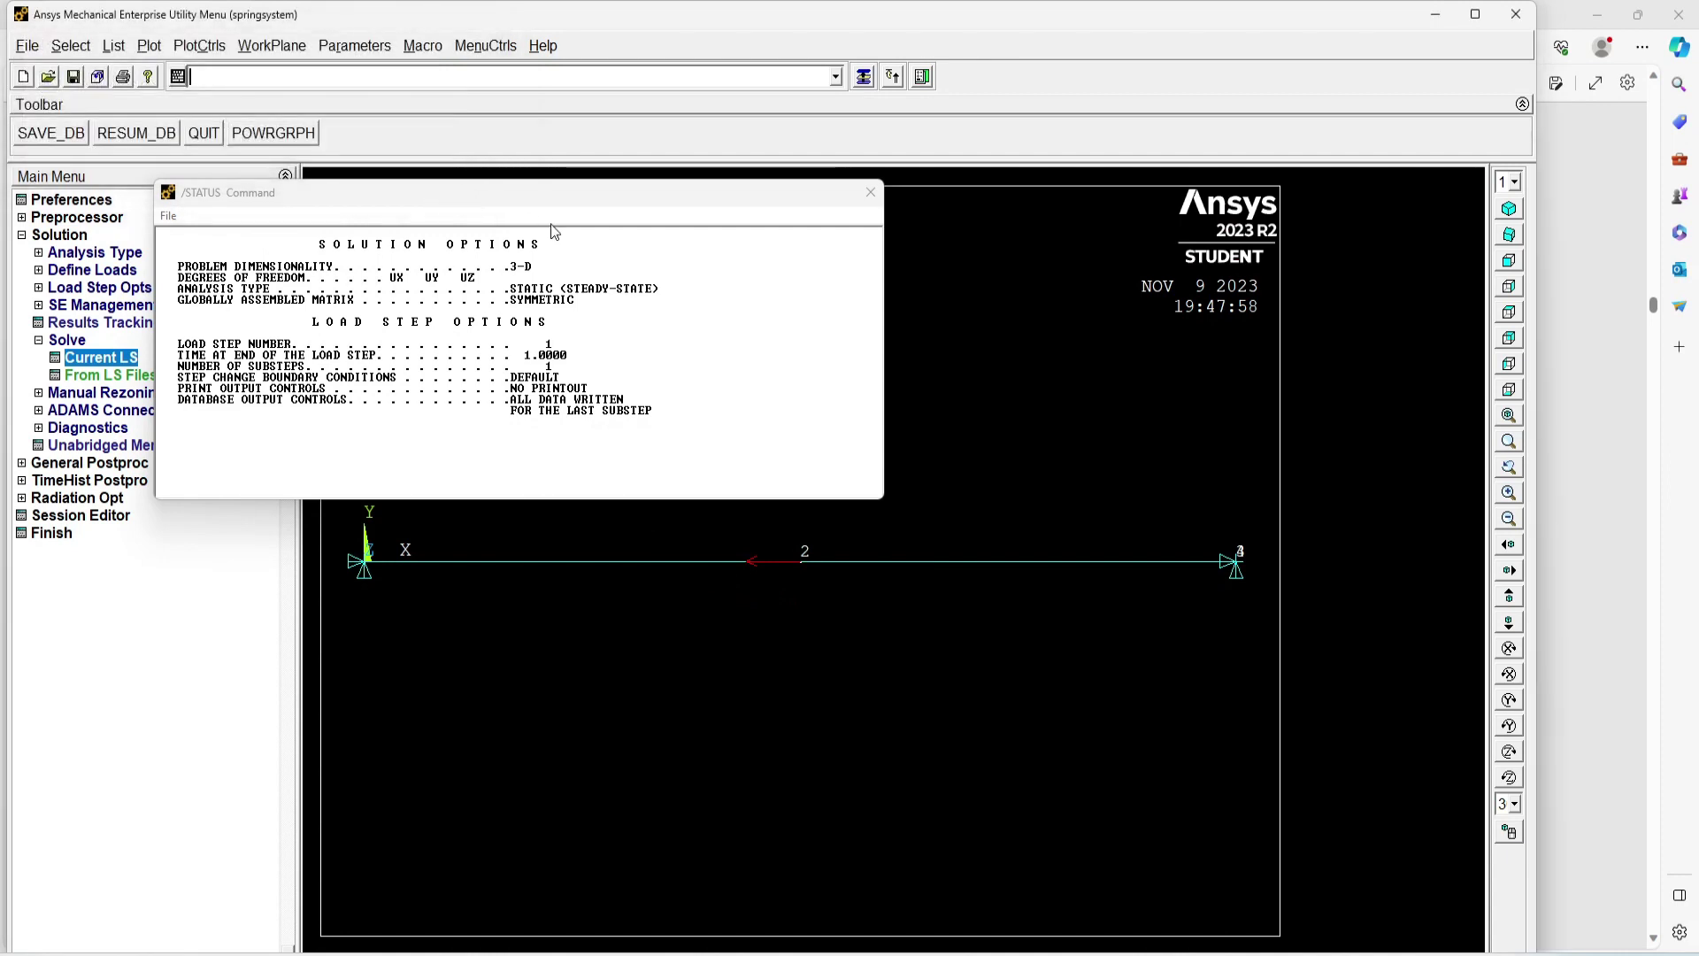
- Enlarge the solution status report and its text, examine the solution and load step options, and close it
left_click_drag(649, 207, 860, 209)
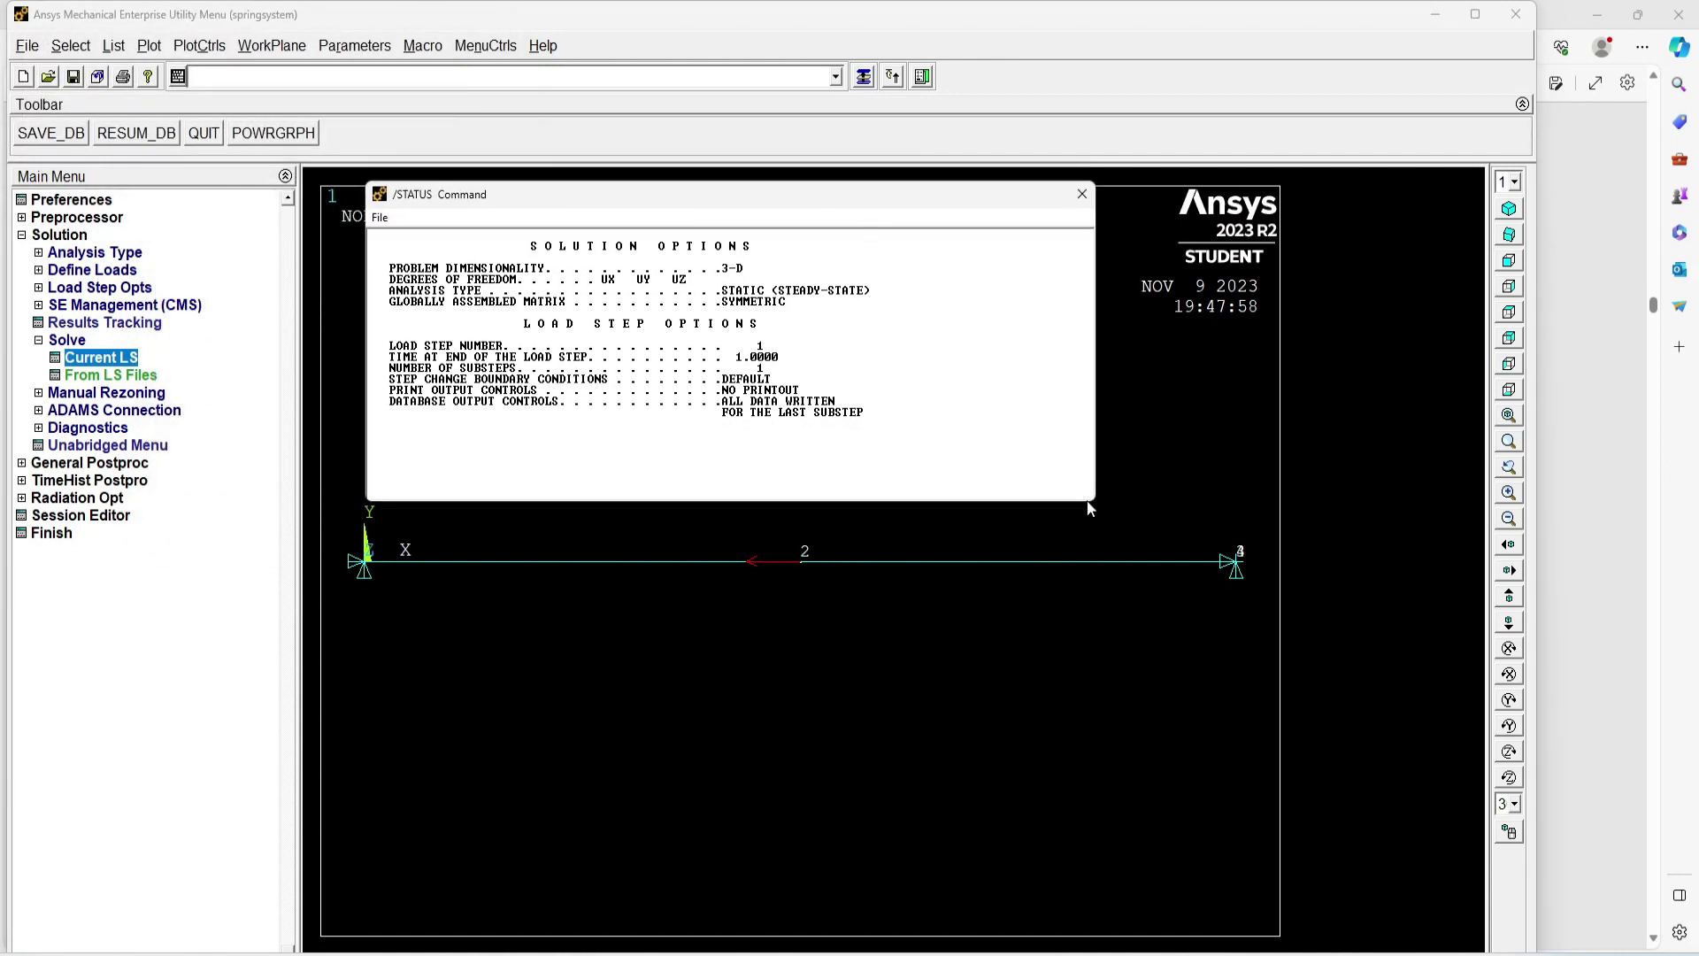
left_click_drag(1095, 503, 1193, 710)
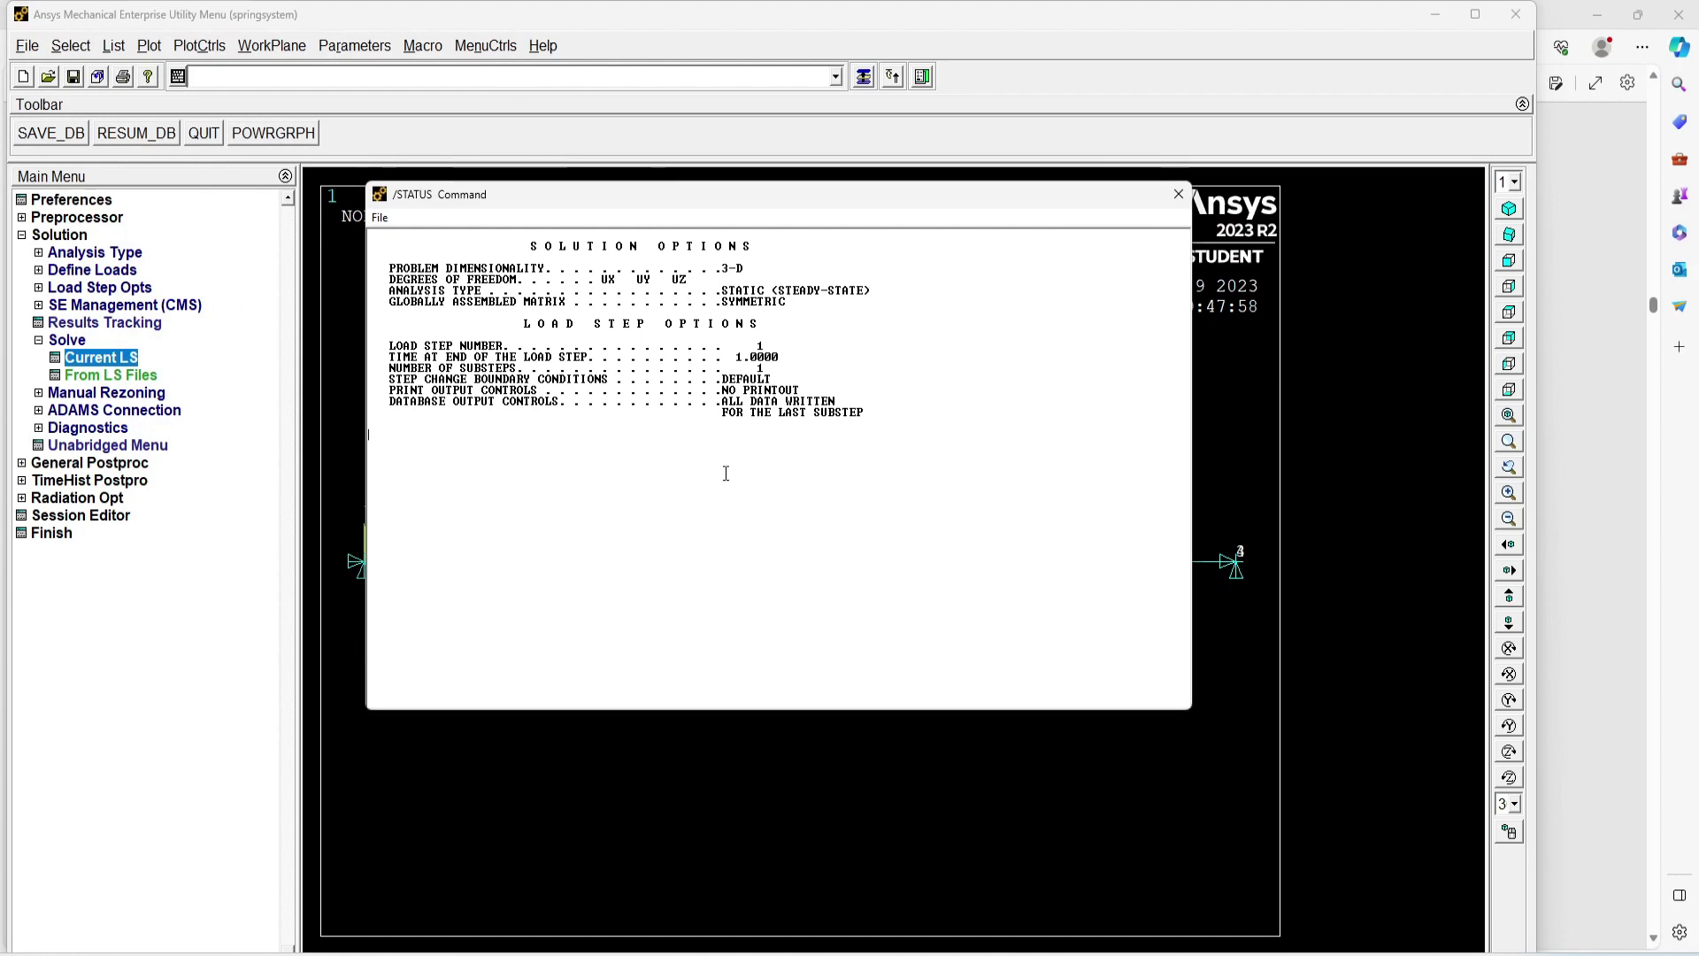
scroll(726, 476, "up", 2, "ctrl")
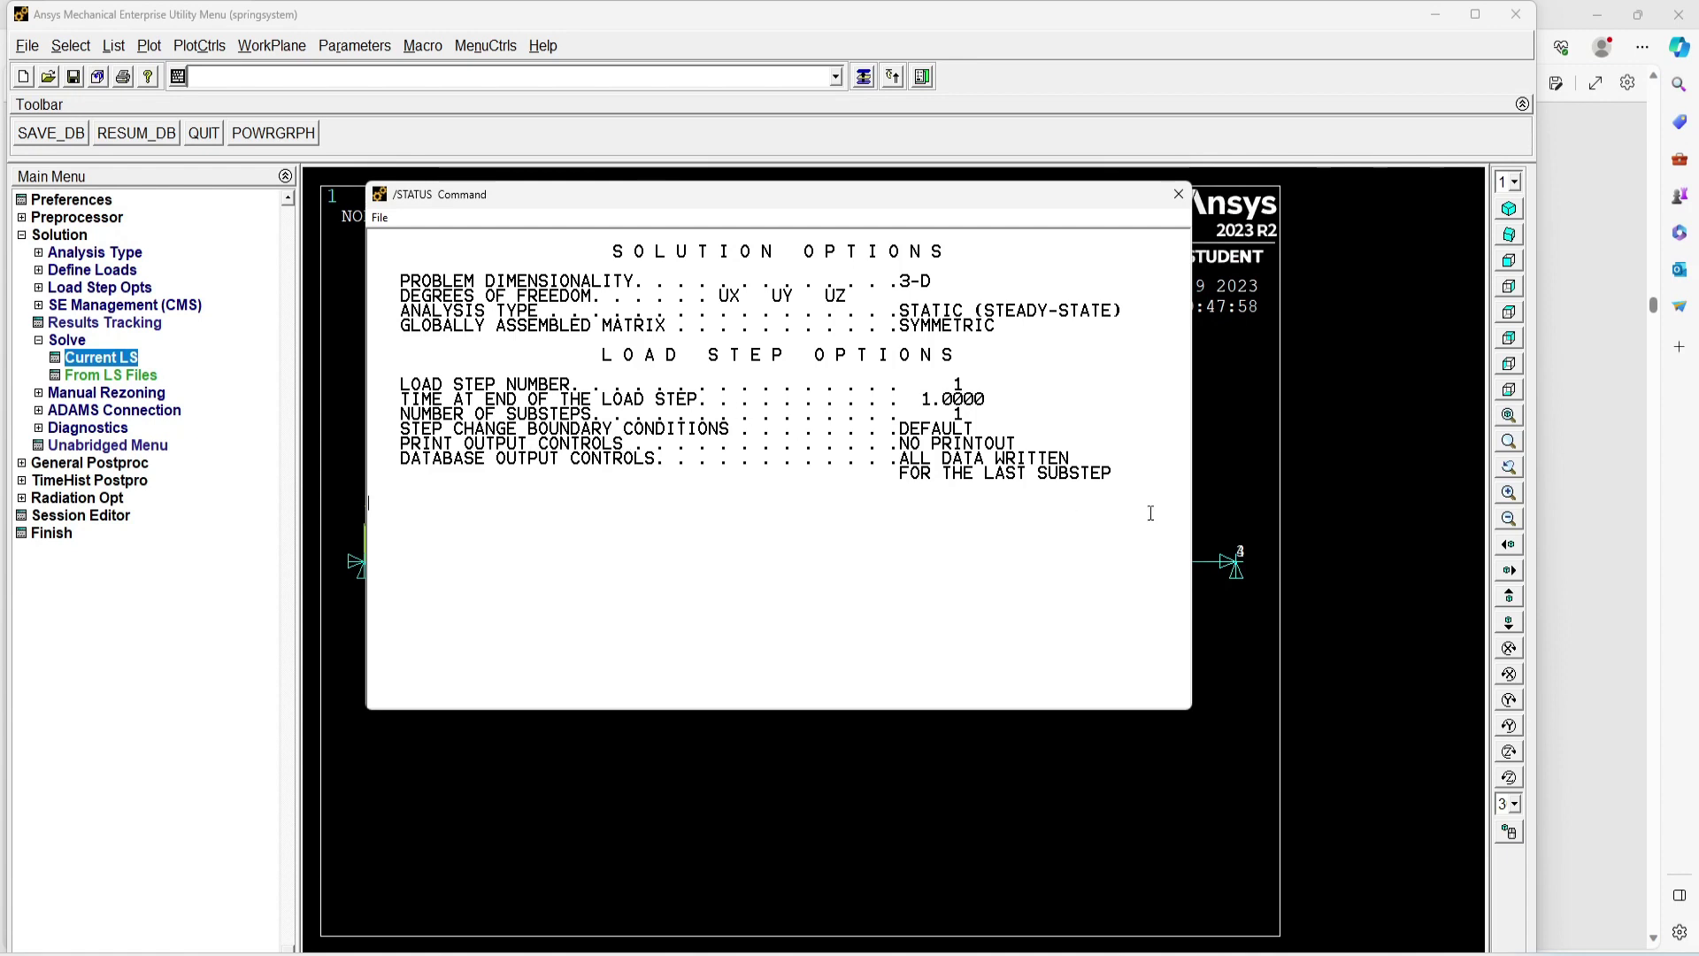
left_click(1178, 195)
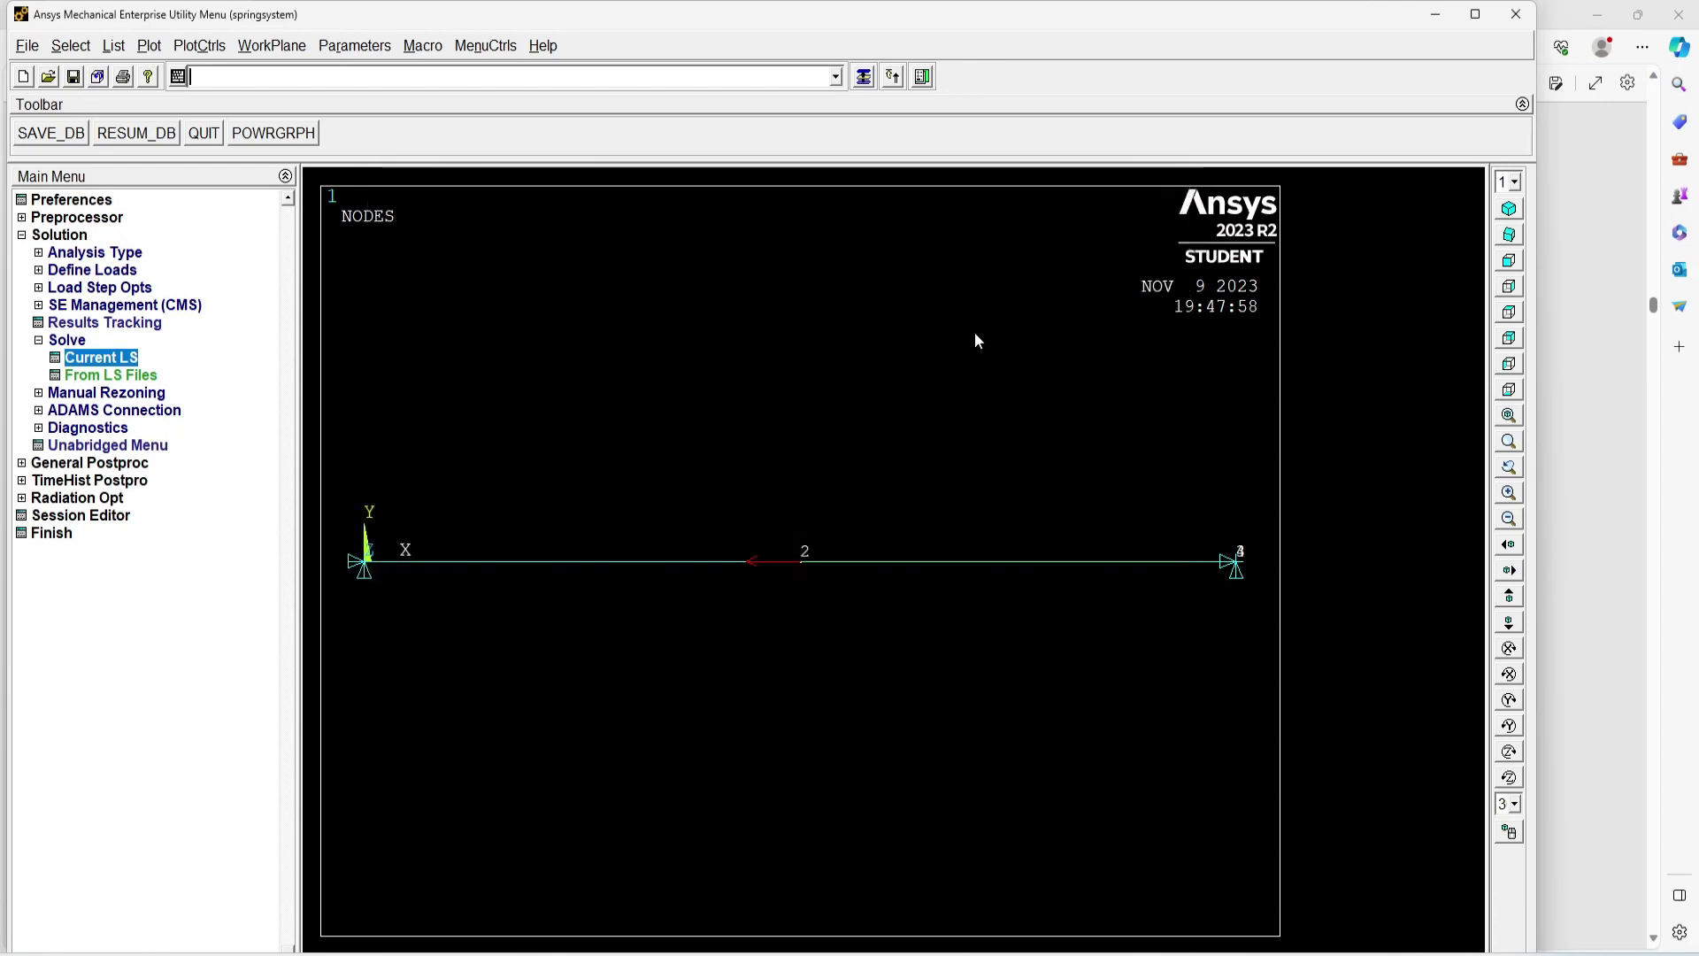
- Check the post-processing instructions in the FEA workbook, return to Ansys Mechanical APDL, and leave the Solution options for General Postproc
left_click(68, 341)
key("alt+Tab")
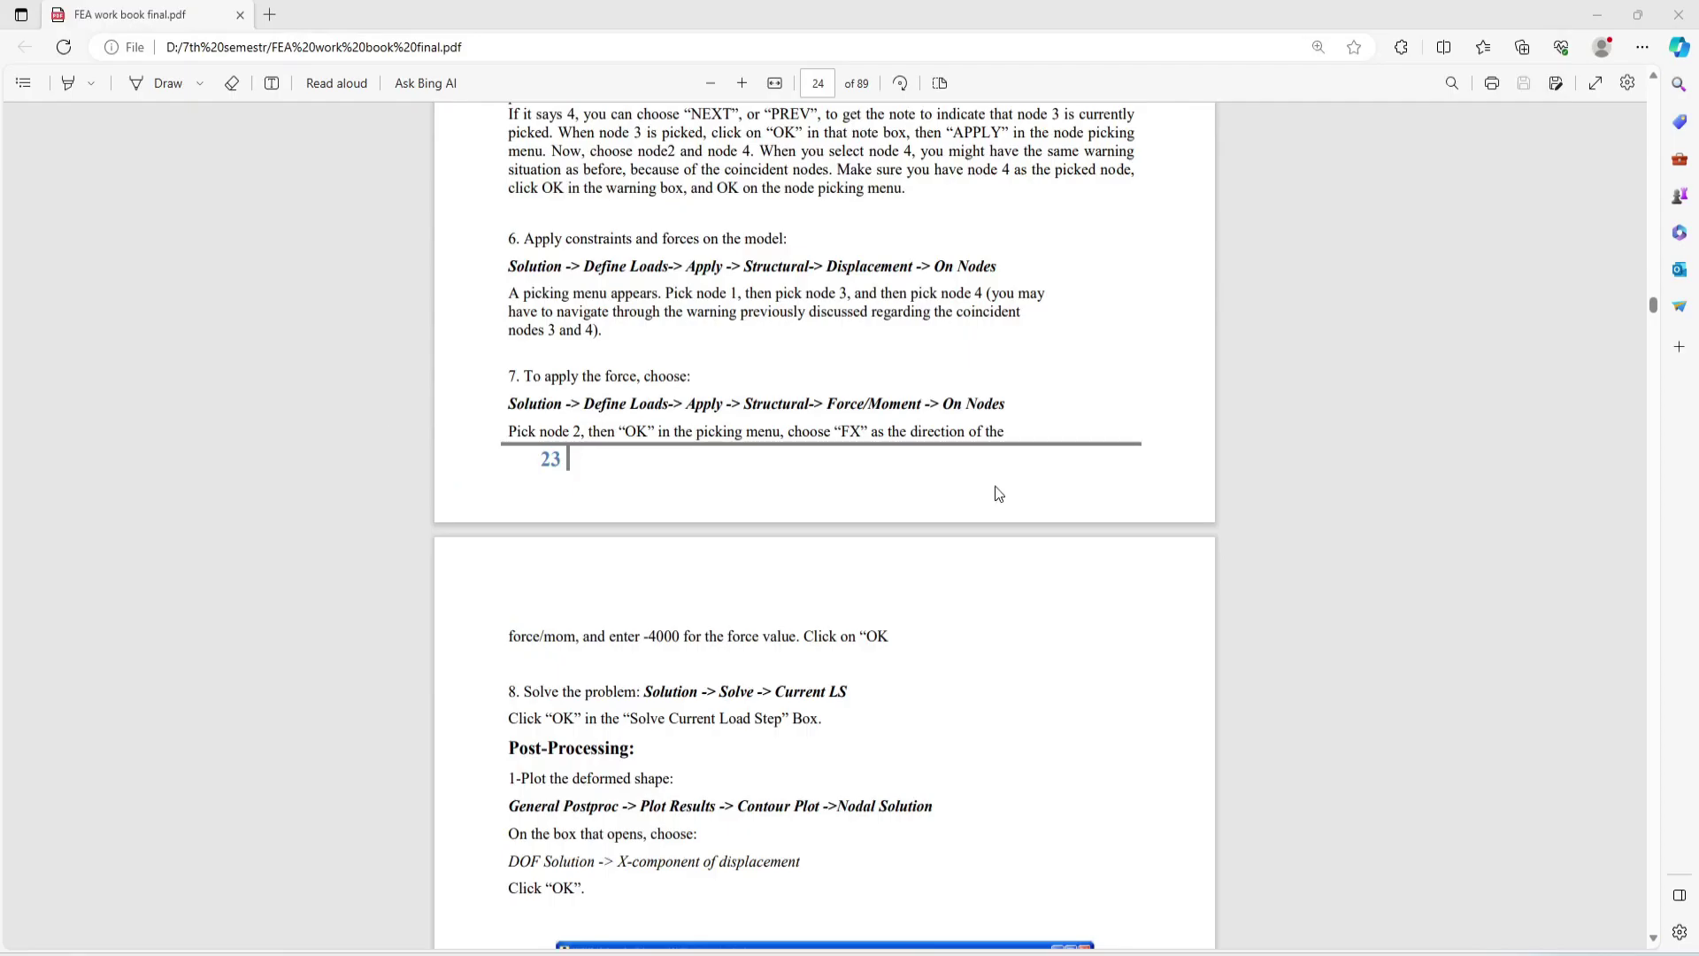
scroll(1027, 588, "down", 3)
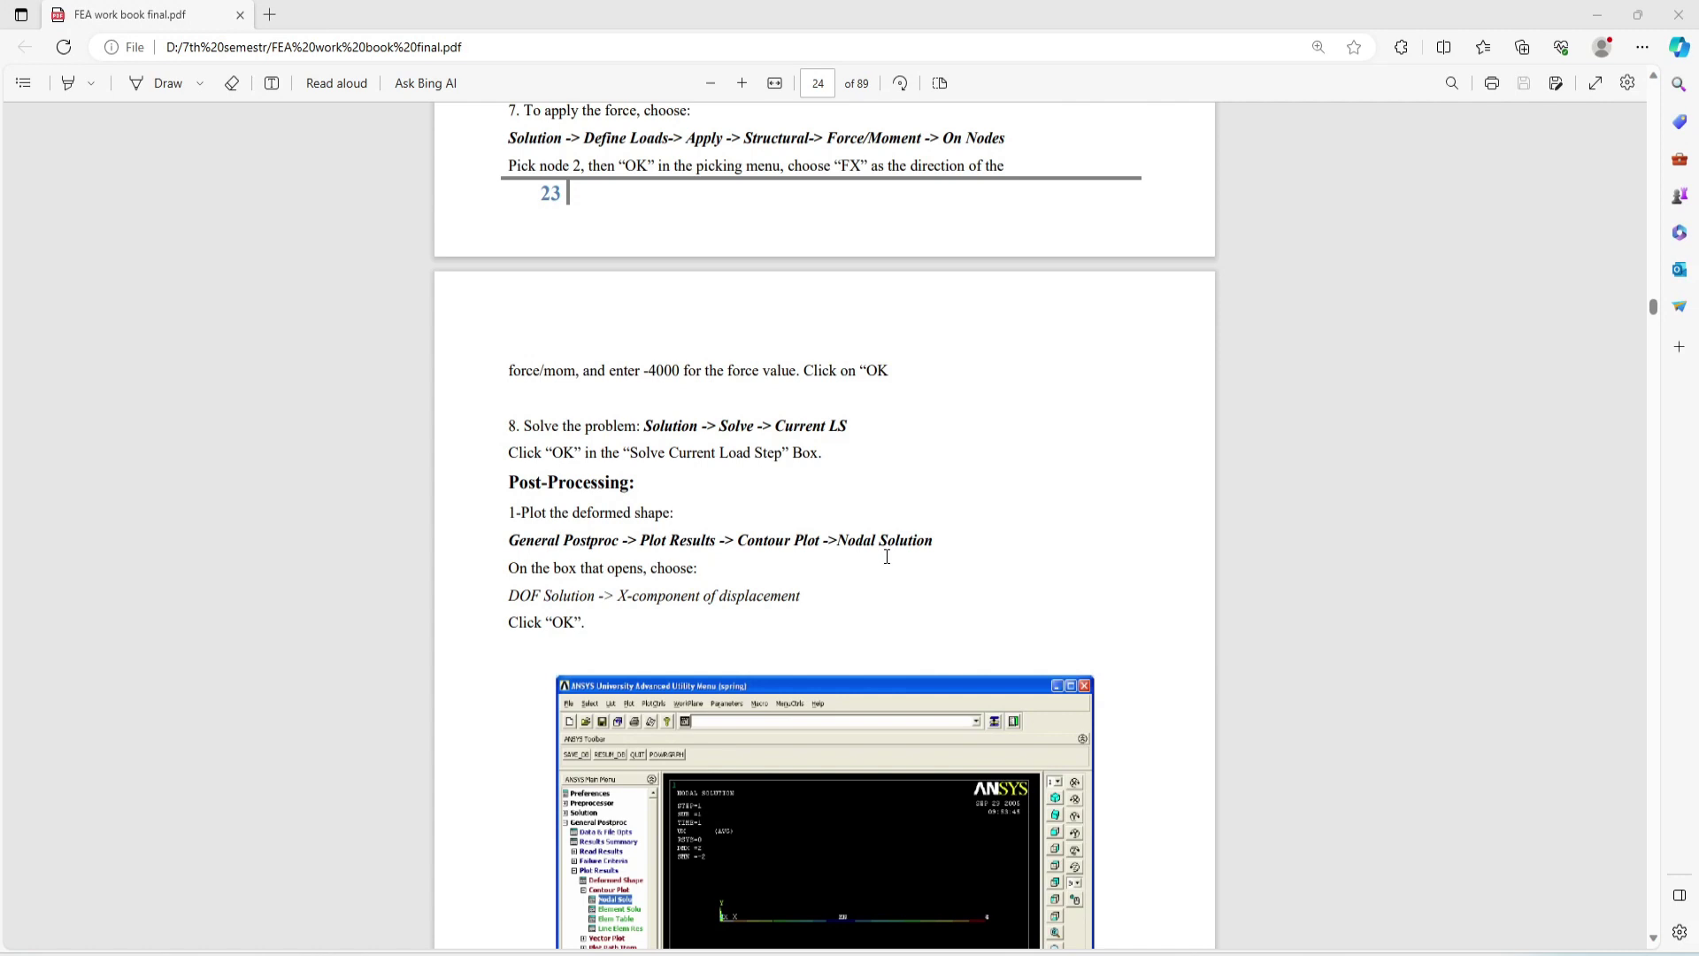
key("alt+Tab")
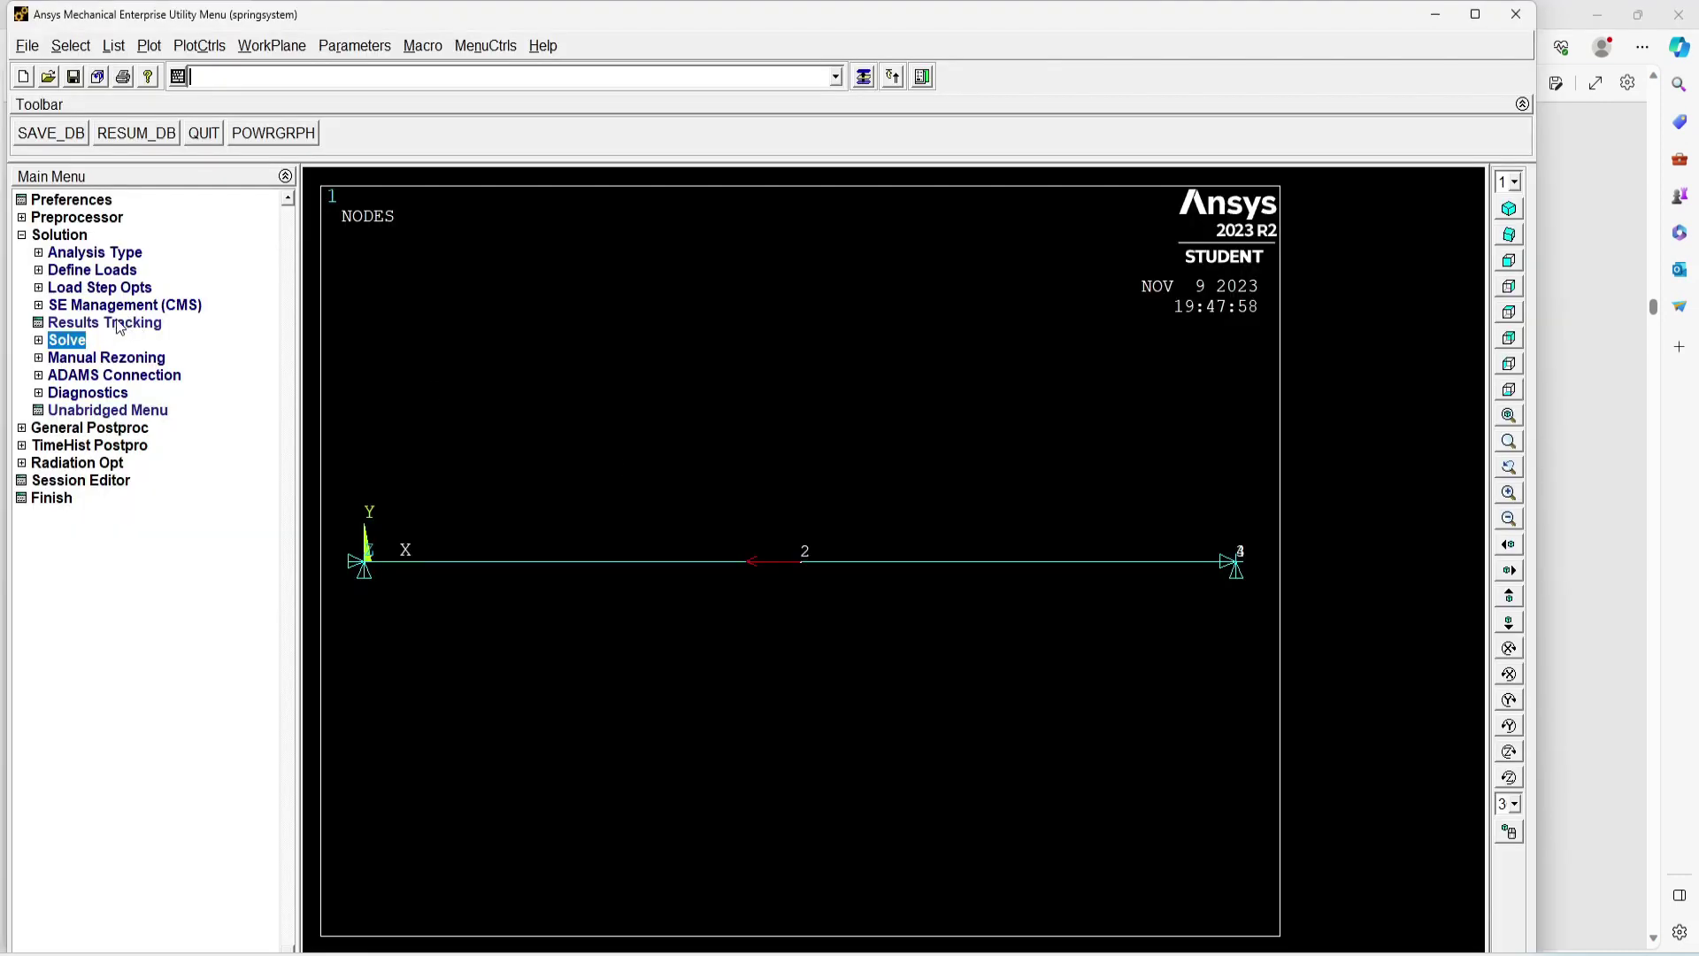
left_click(71, 235)
left_click(71, 252)
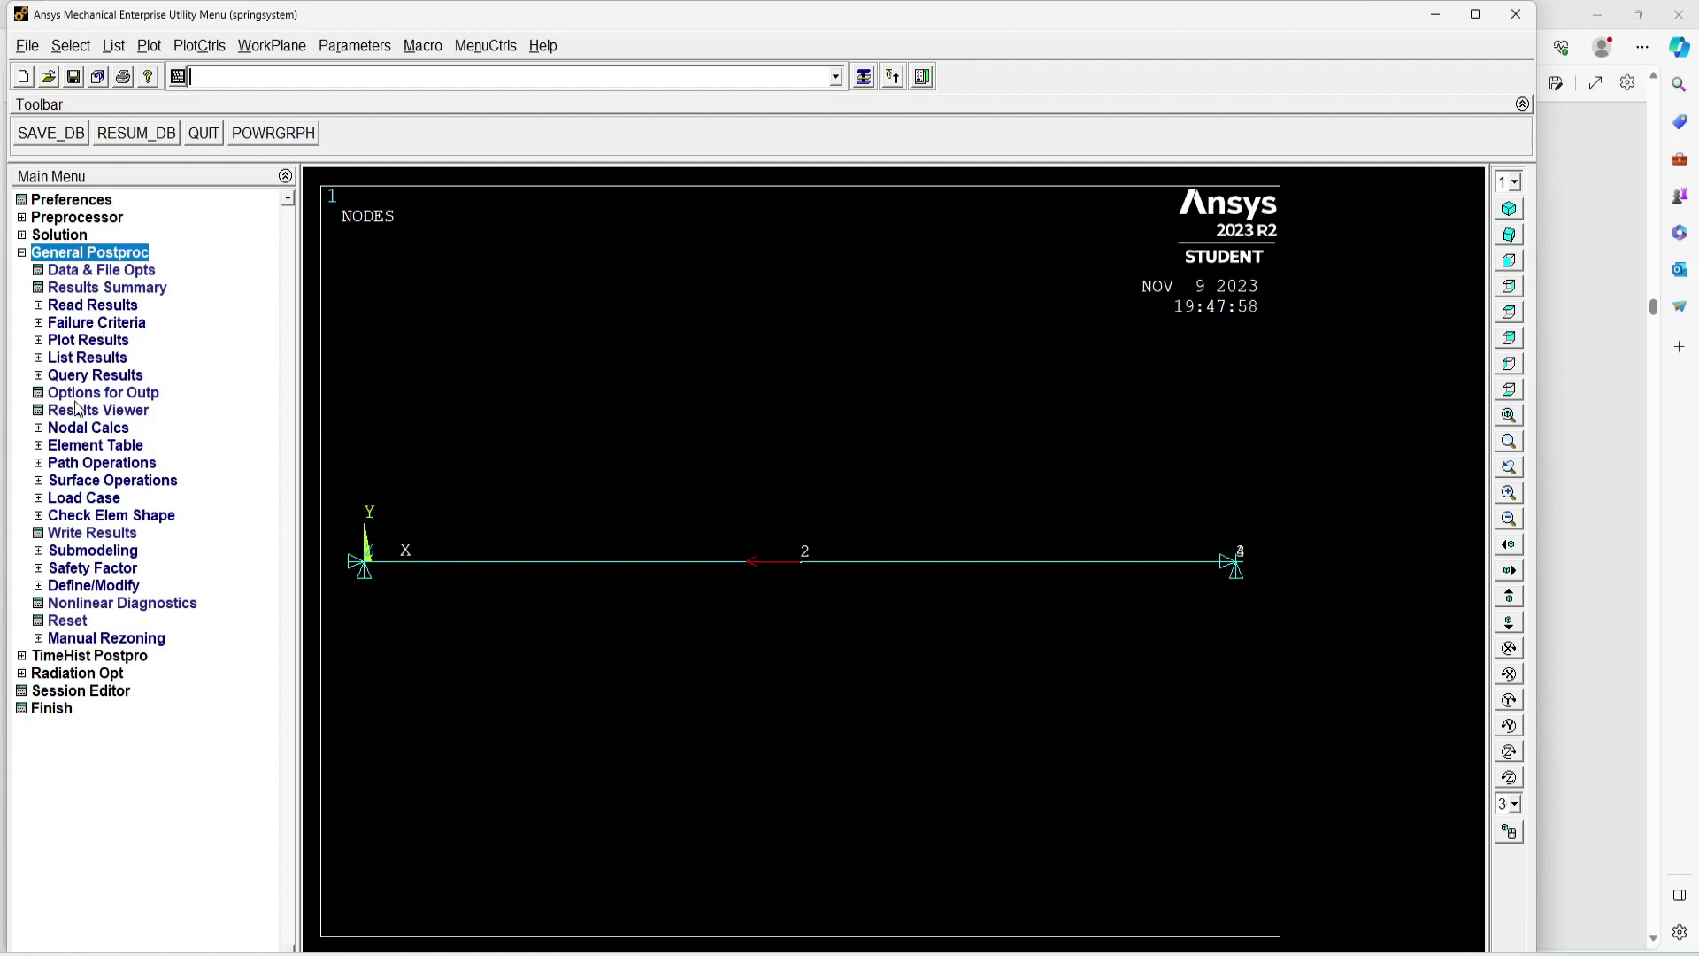
- Check the deformed-shape plotting path in the FEA workbook, return to Ansys Mechanical APDL, and expand the contour plot options for Plot Results
key("alt+Tab")
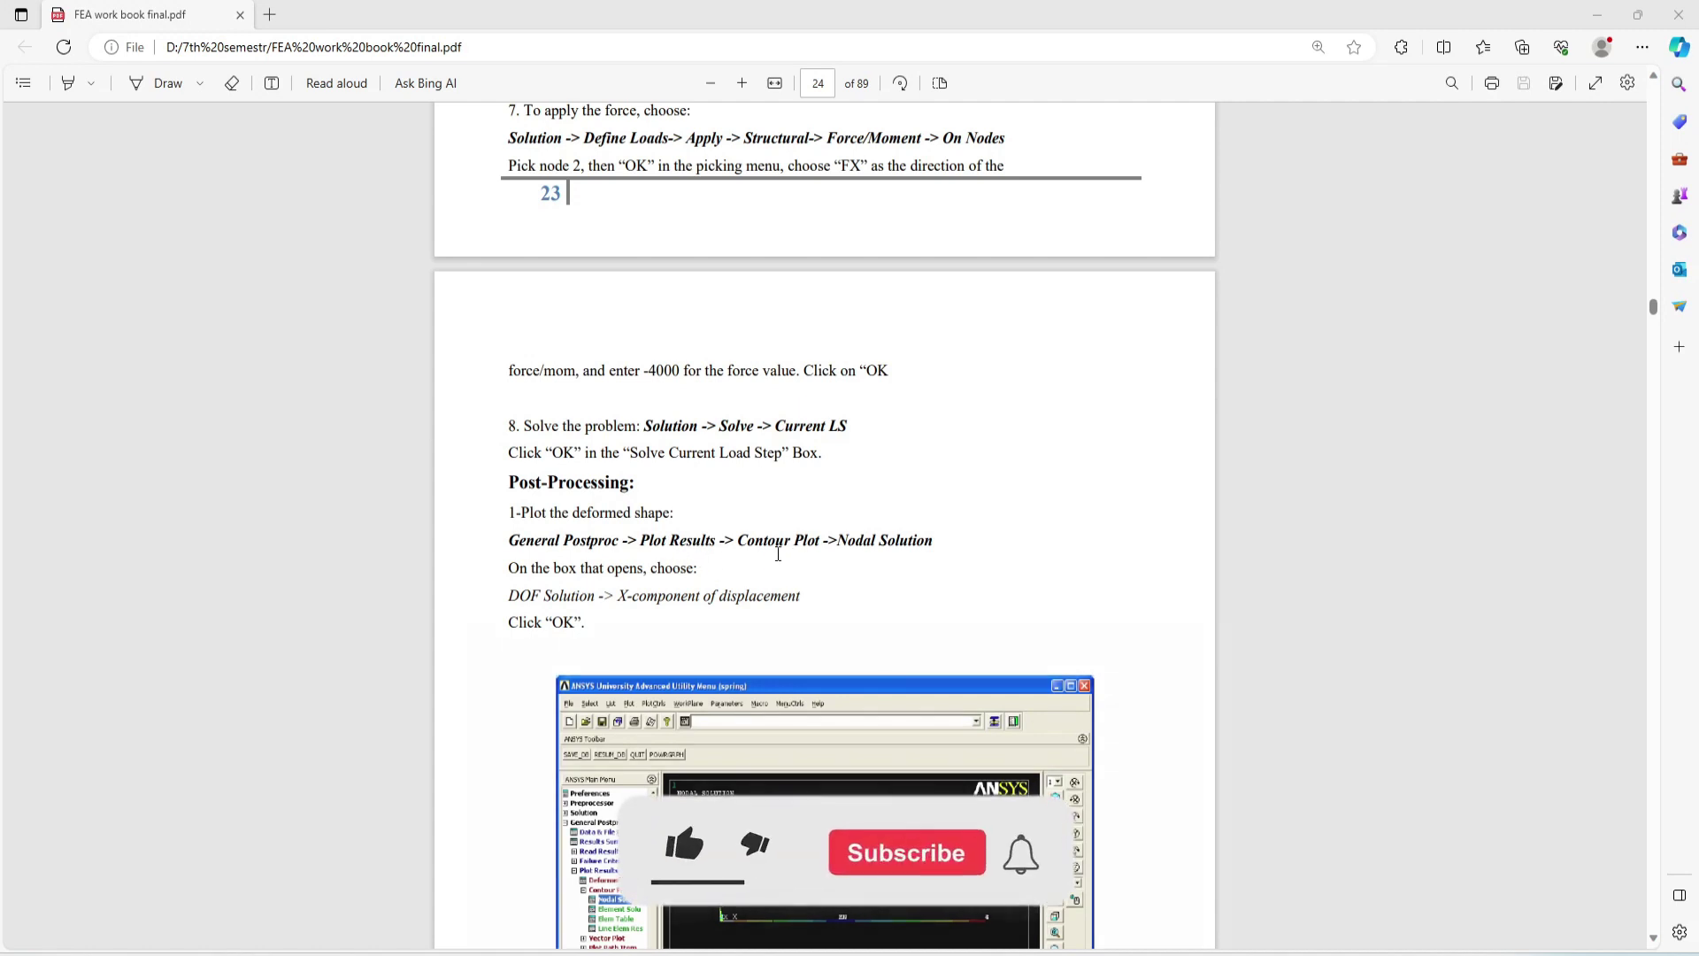
key("alt+Tab")
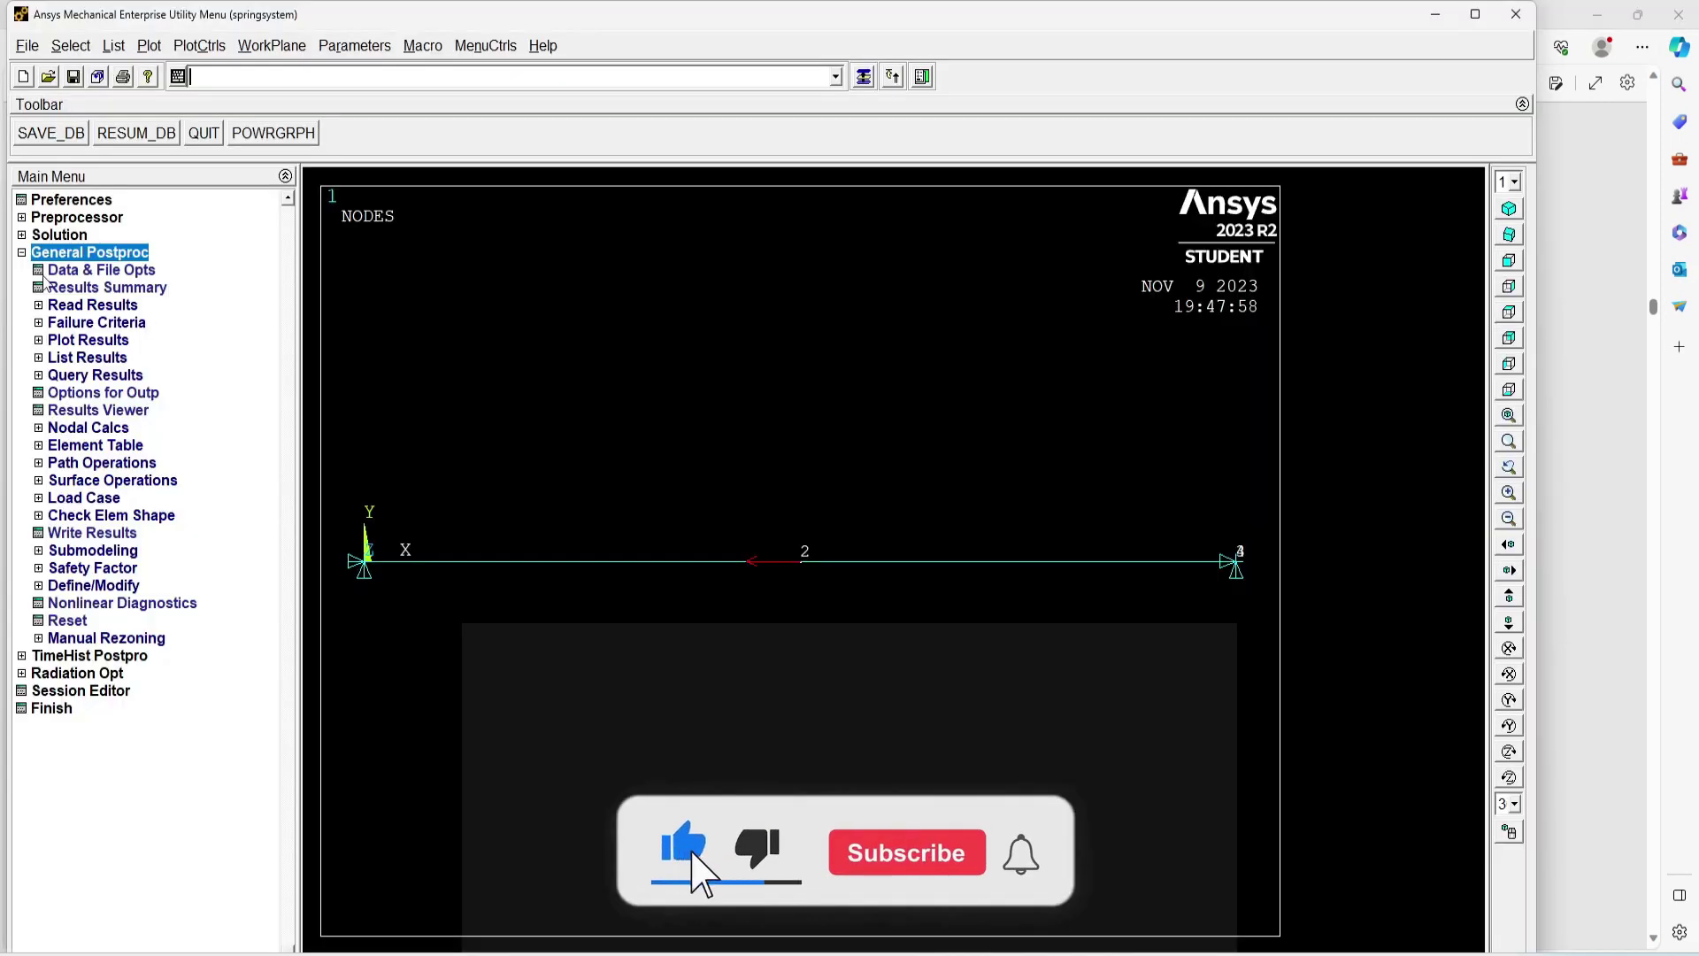
left_click(92, 323)
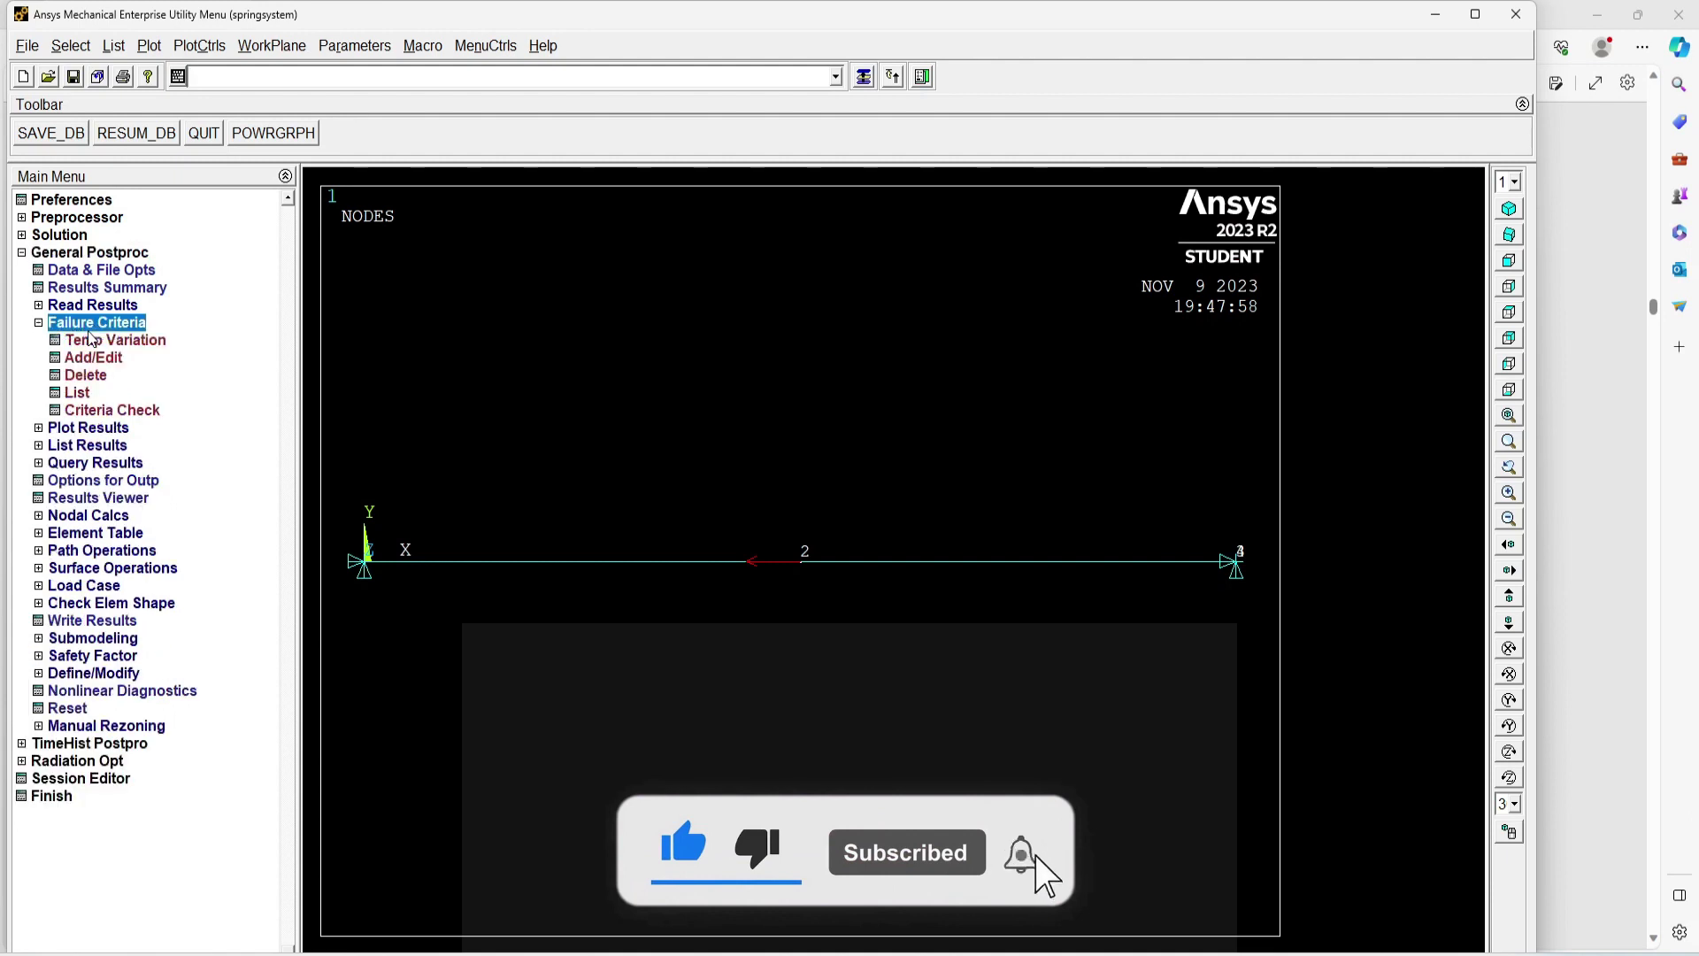
left_click(92, 323)
left_click(89, 340)
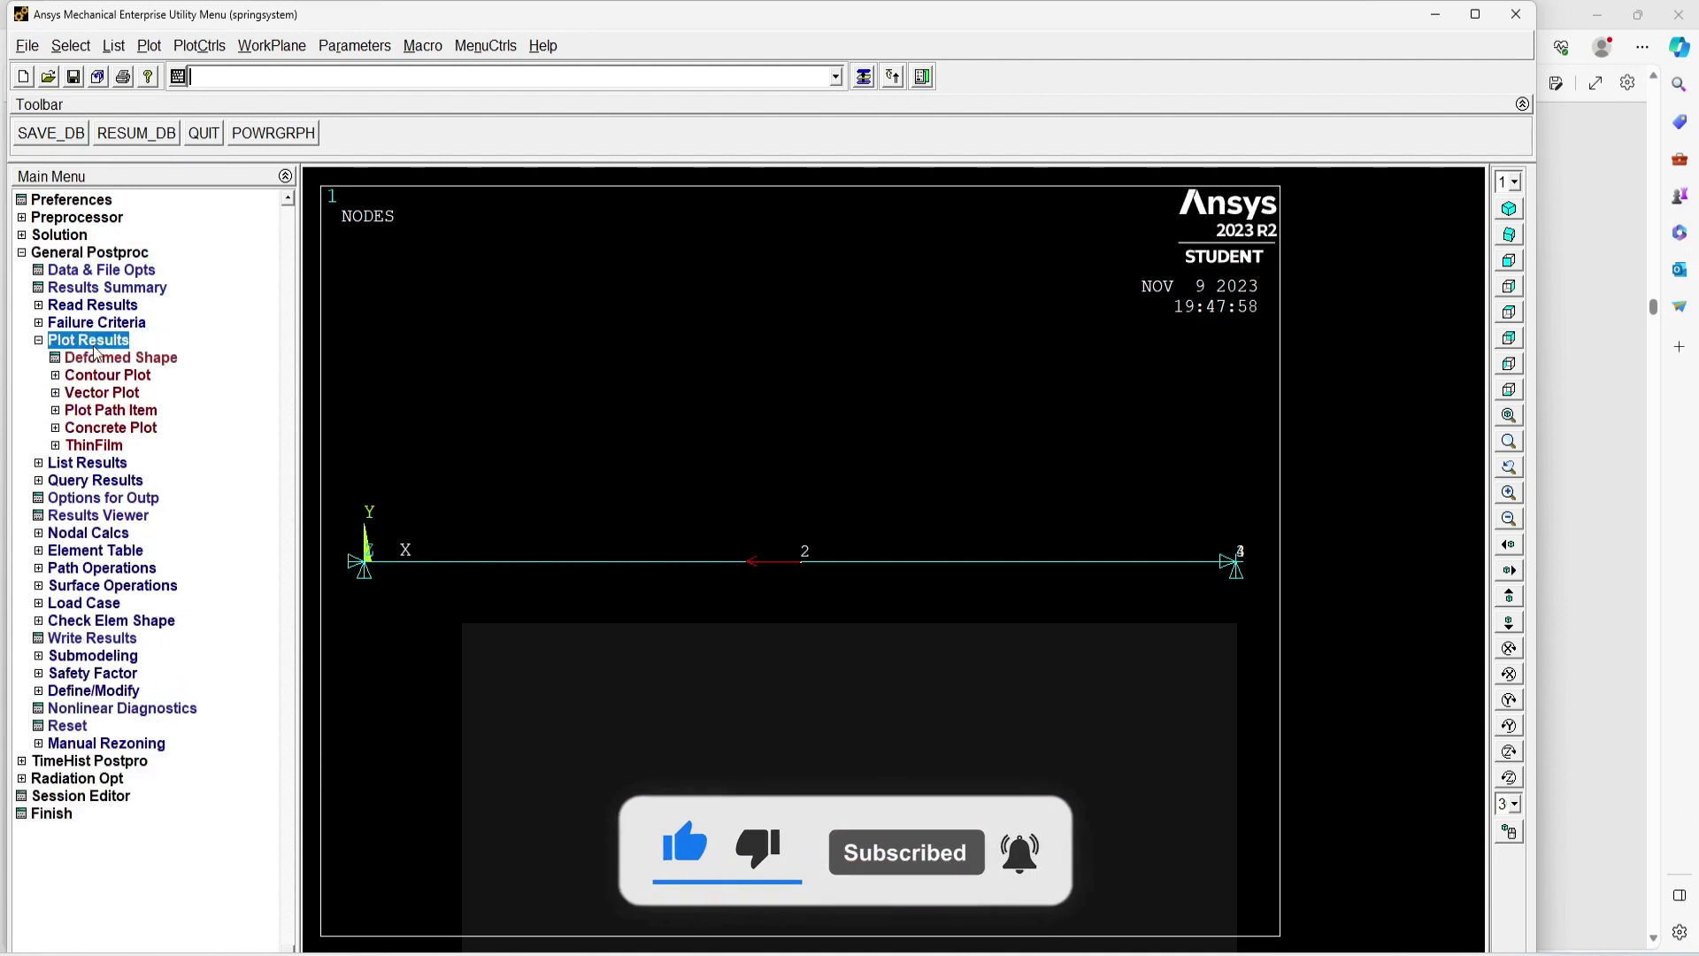
left_click(121, 376)
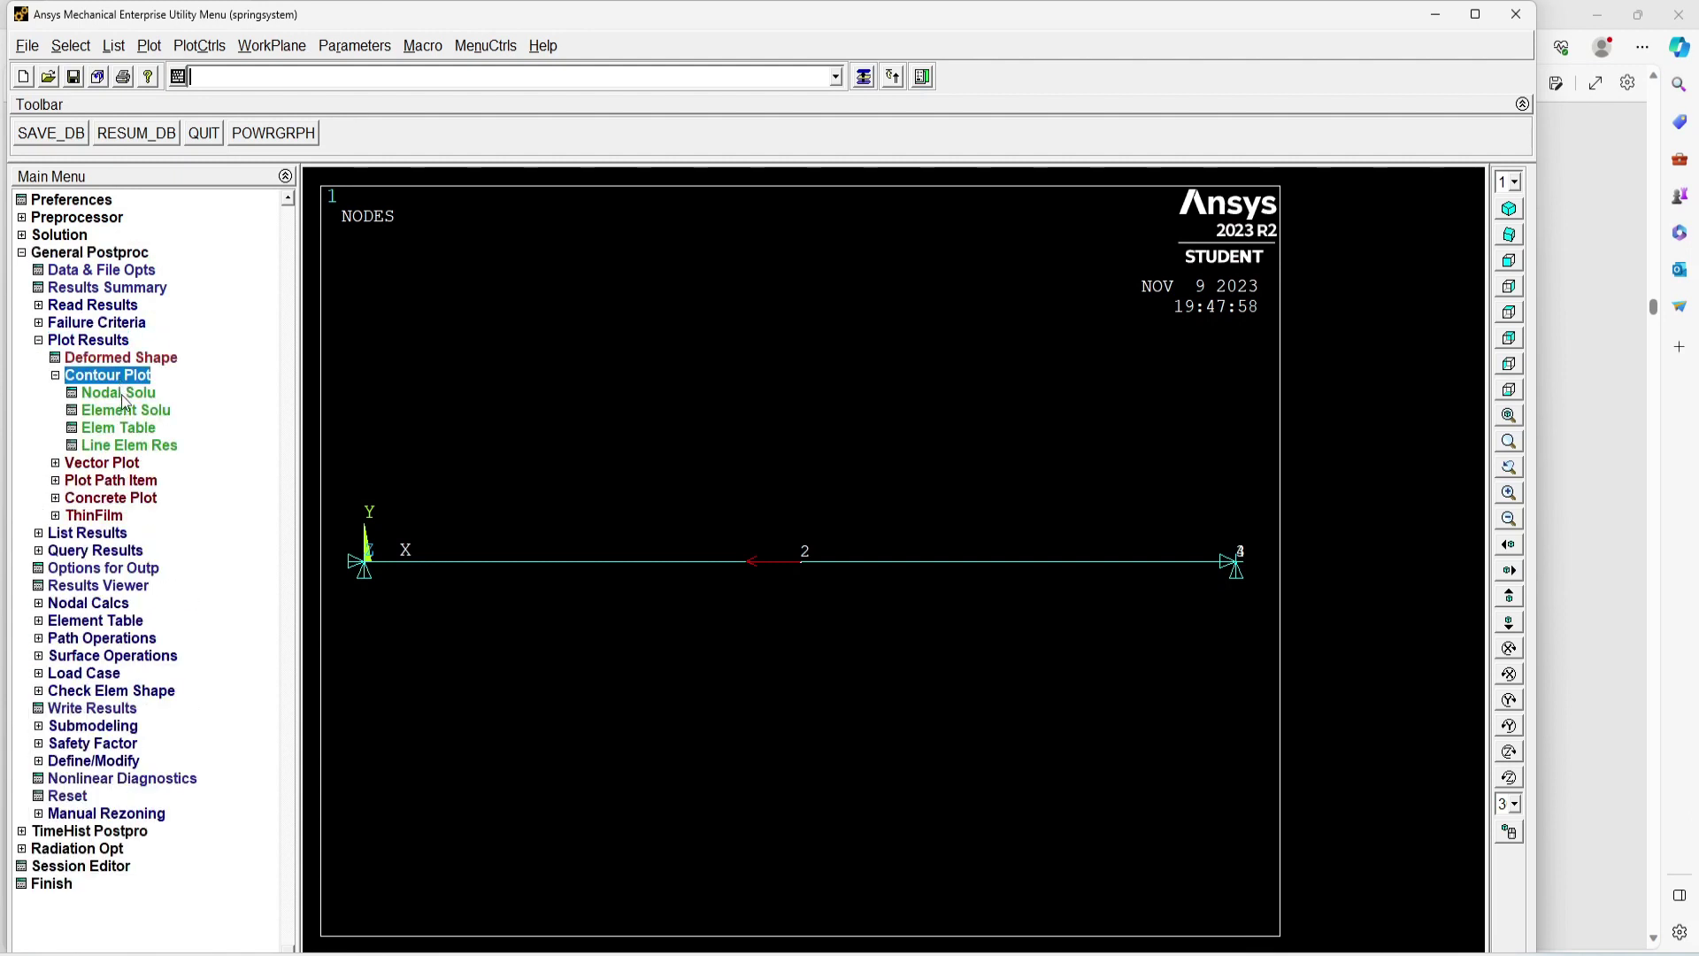
left_click(118, 394)
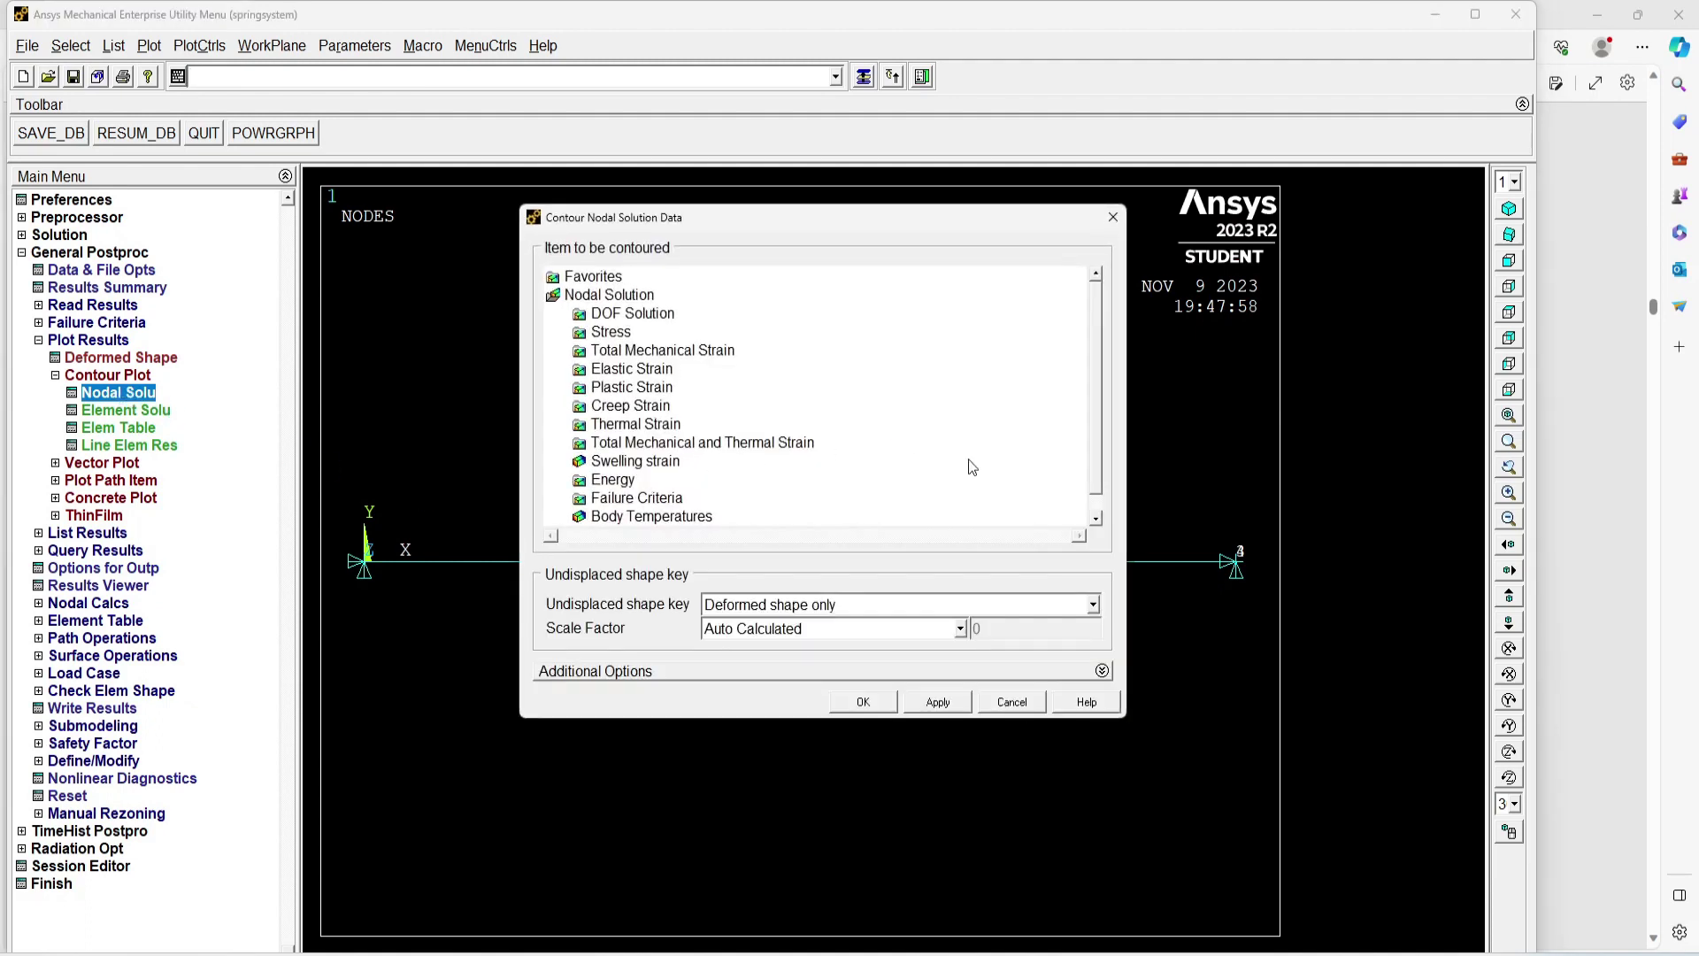
left_click(1011, 702)
key("alt+Tab")
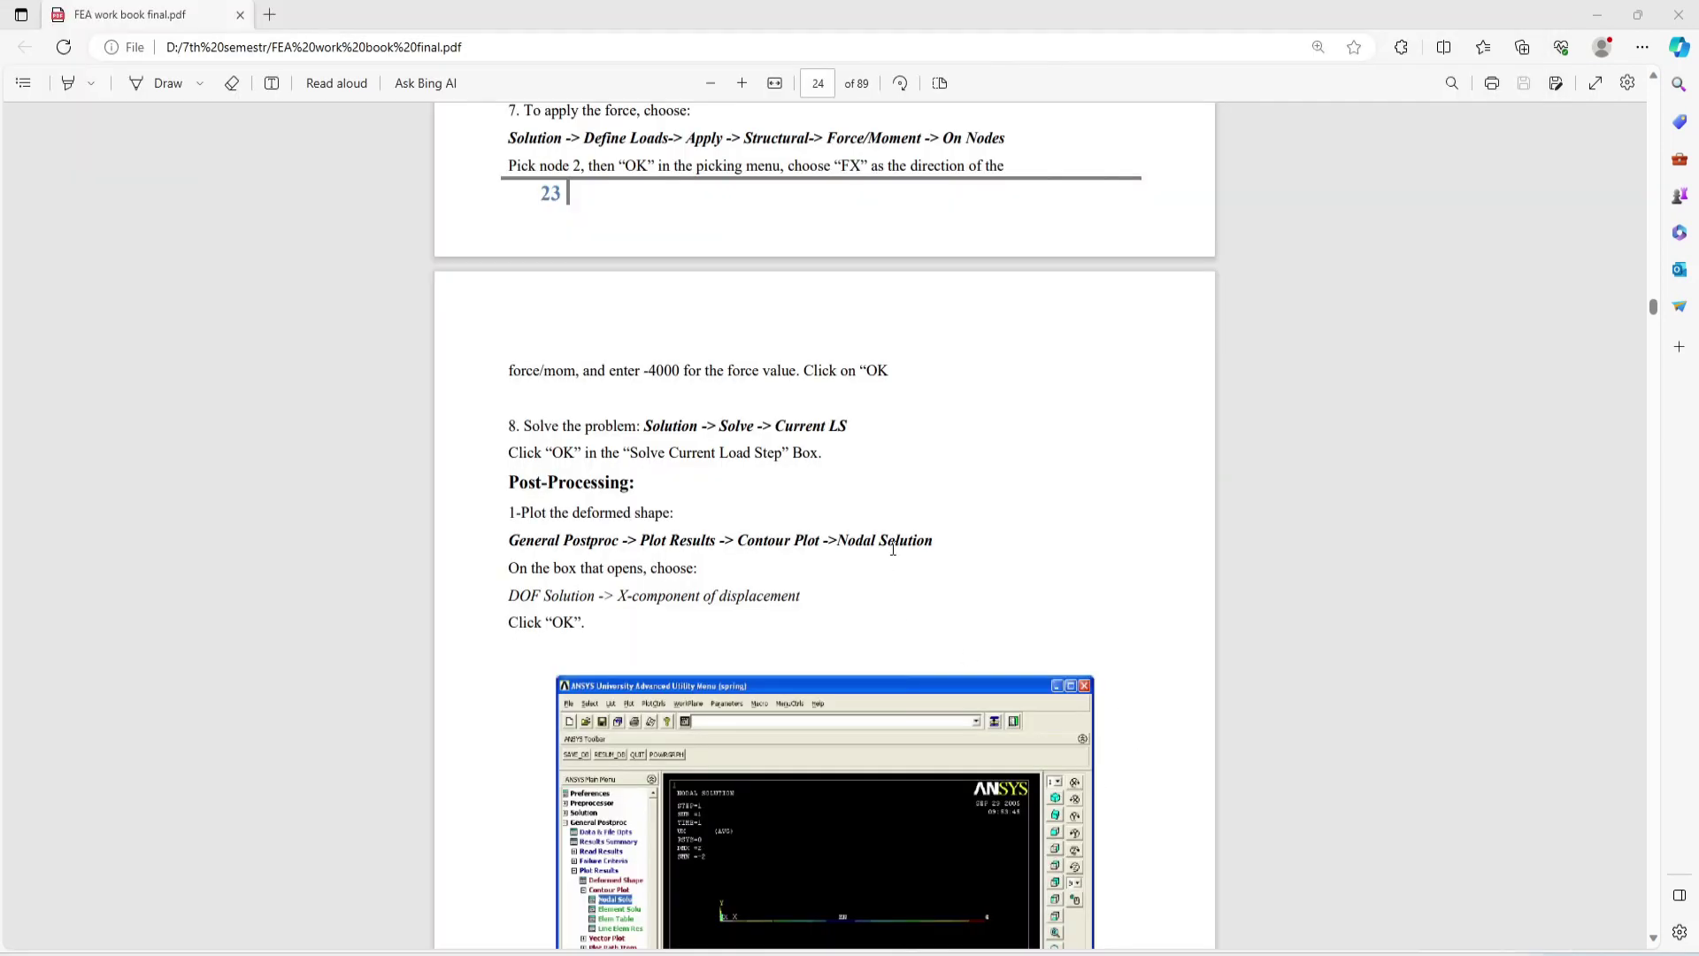
key("alt+Tab")
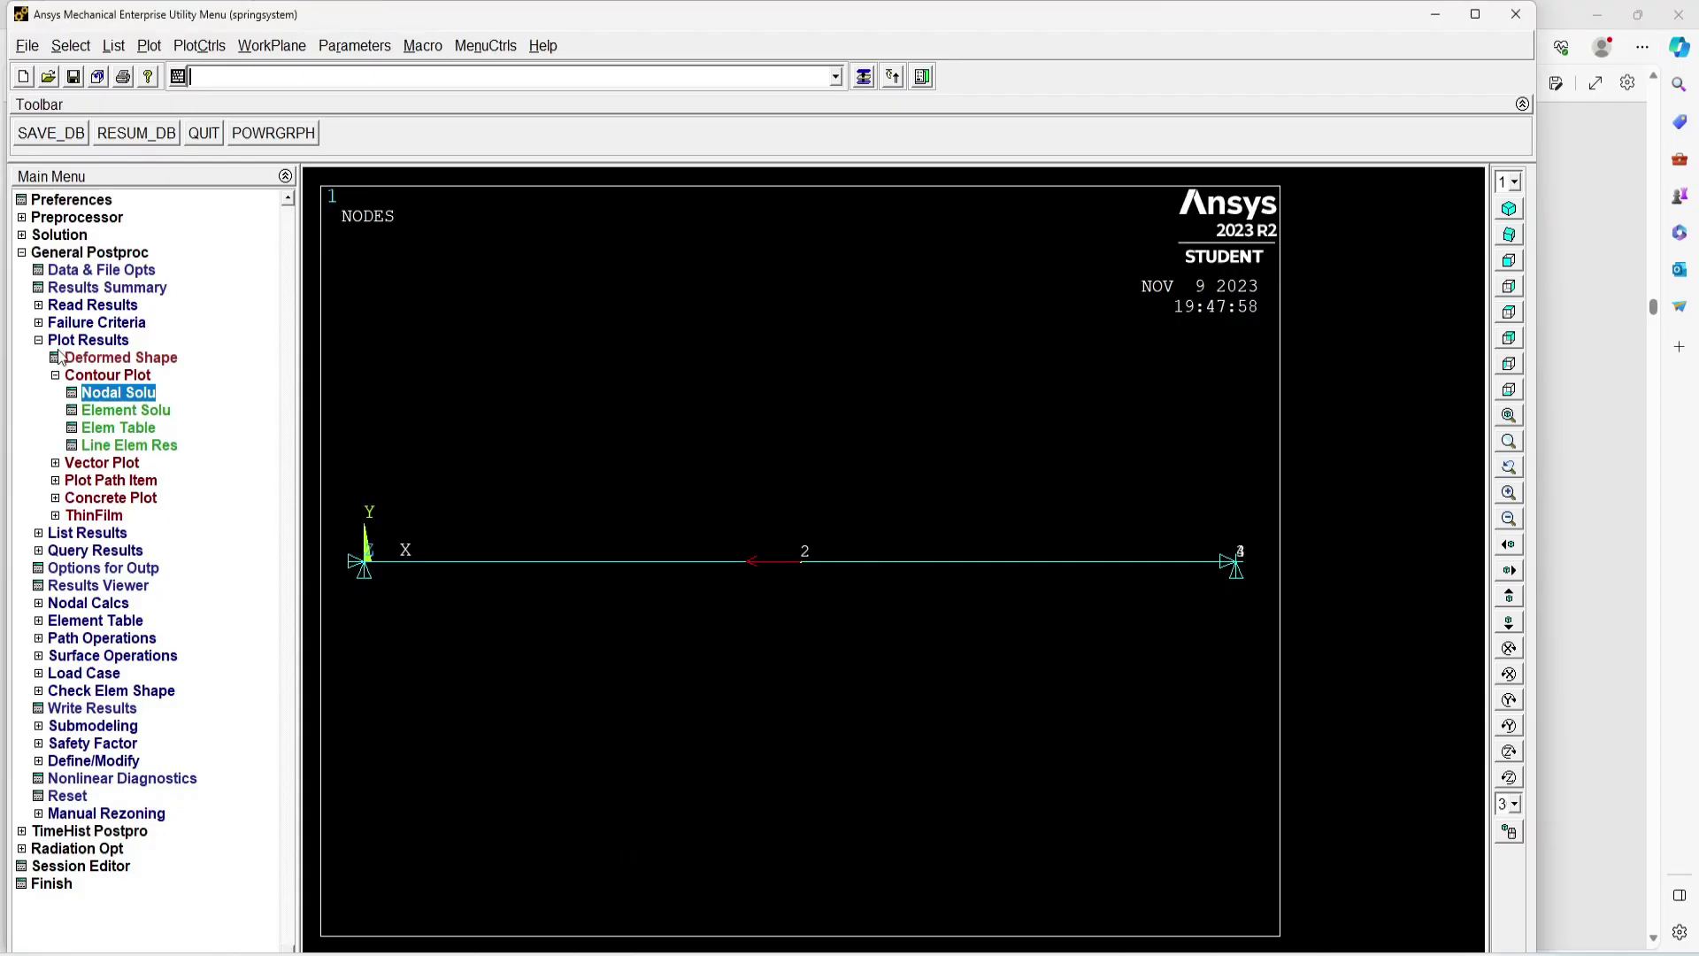
- Plot the nodal solution contour of the DOF Solution's X-Component of displacement
left_click(92, 395)
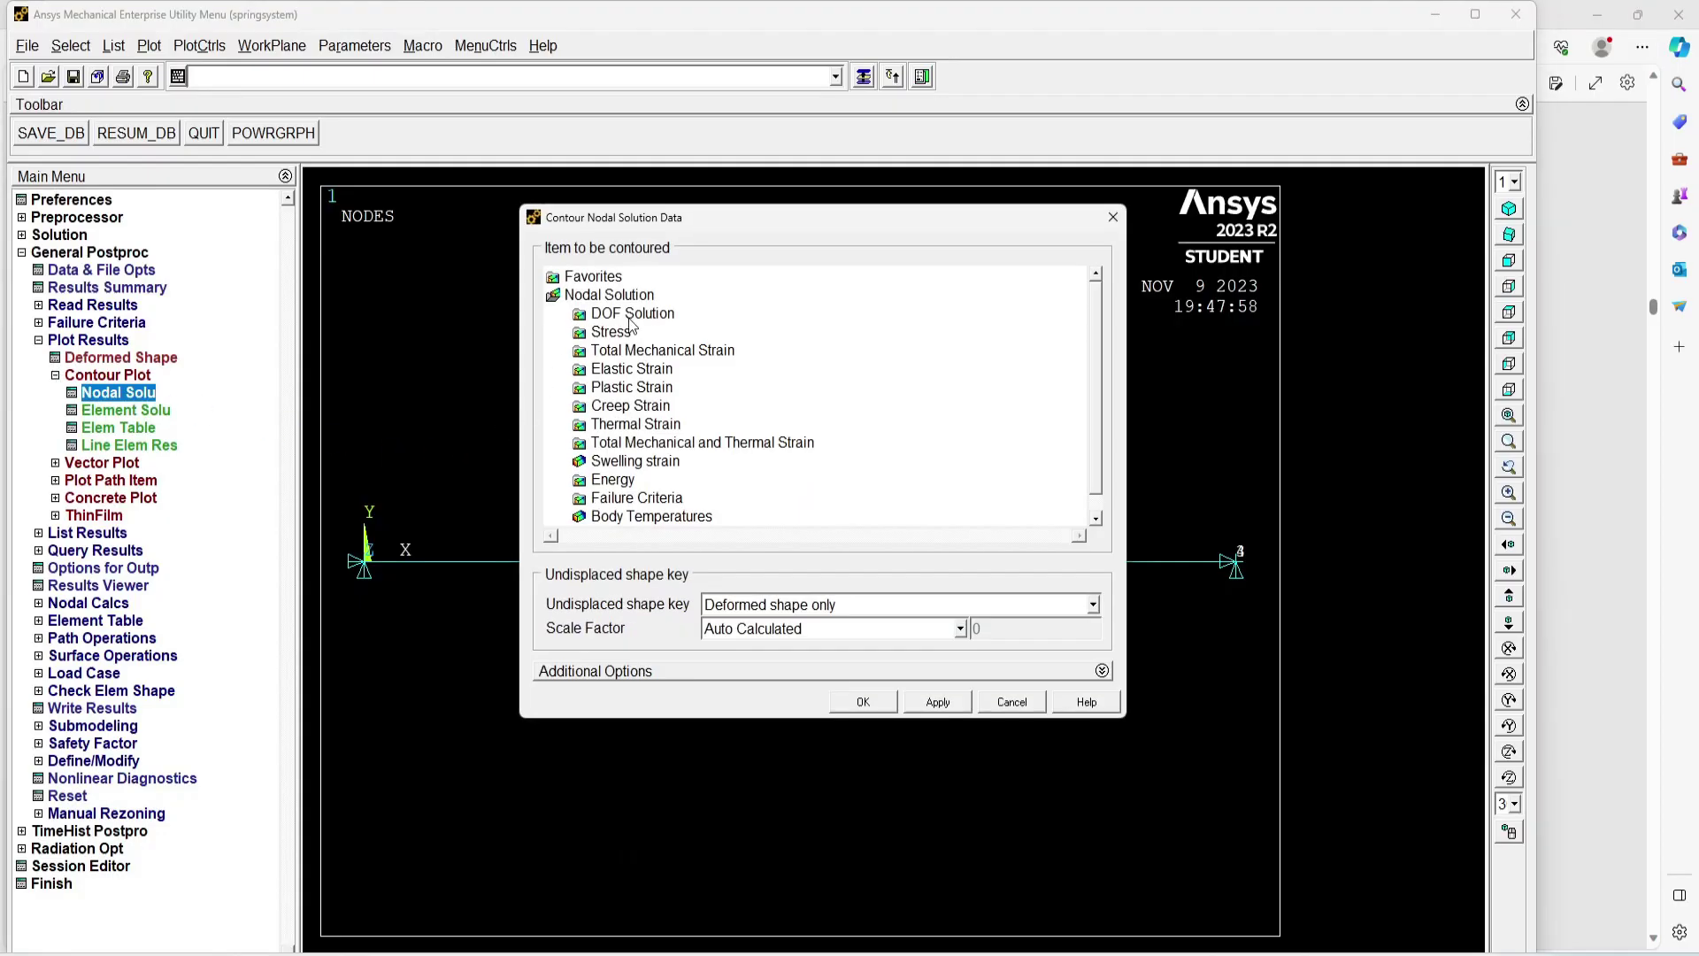
double_click(637, 315)
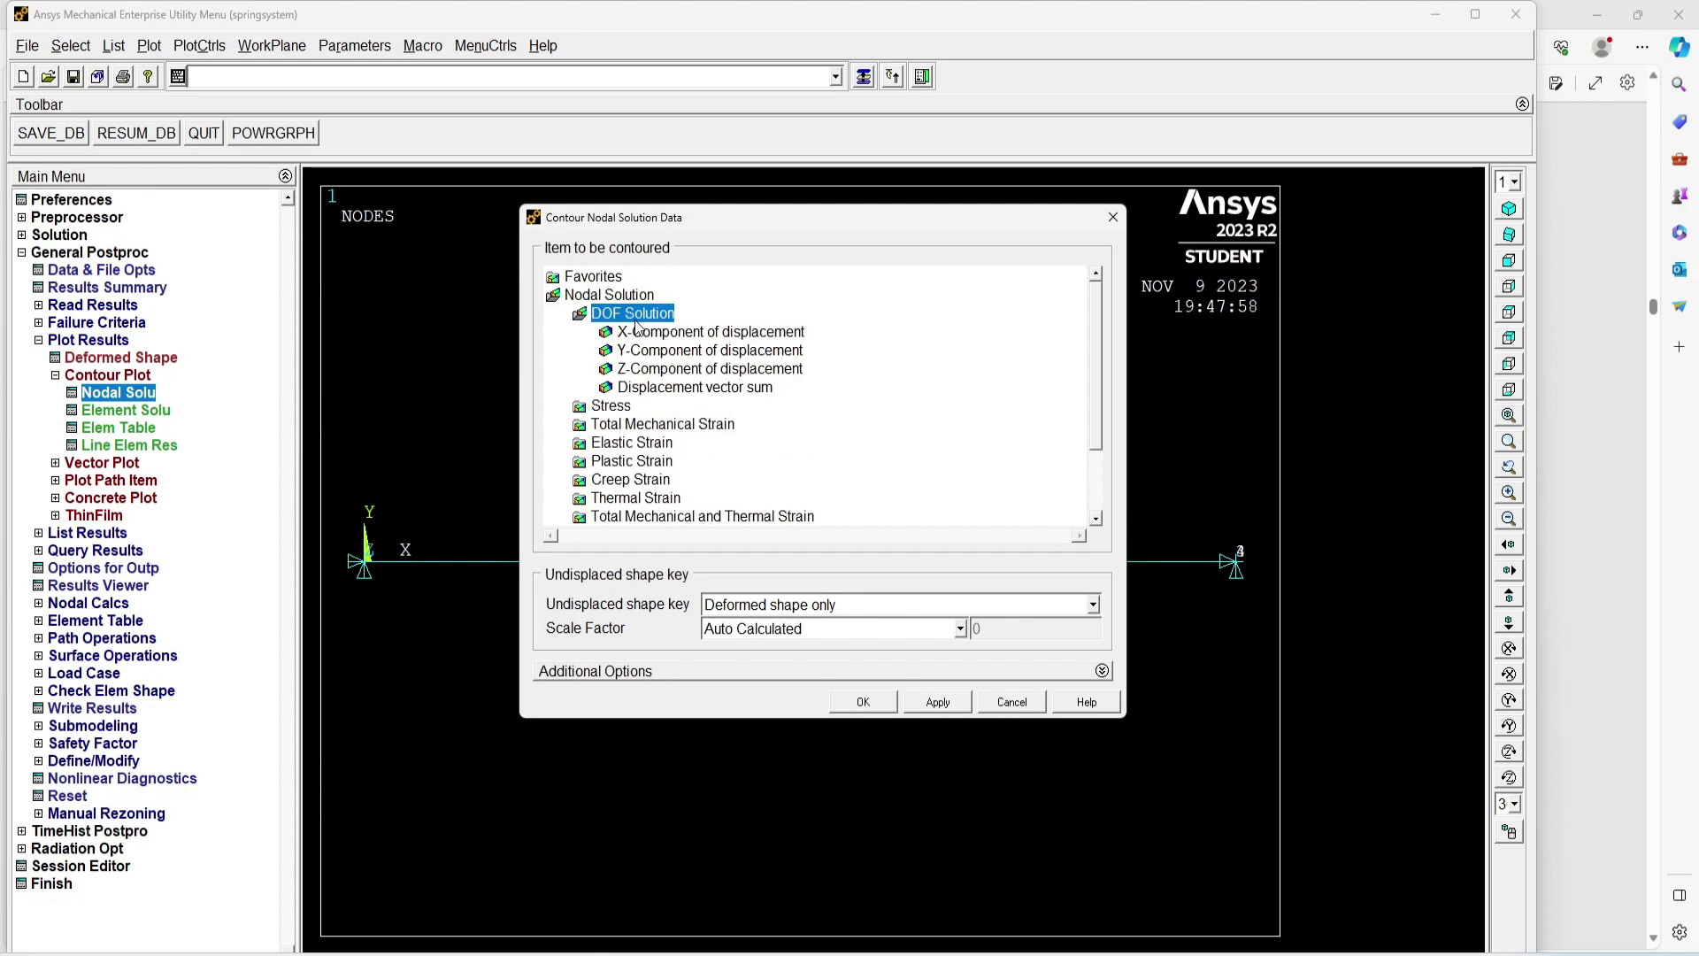
left_click(698, 335)
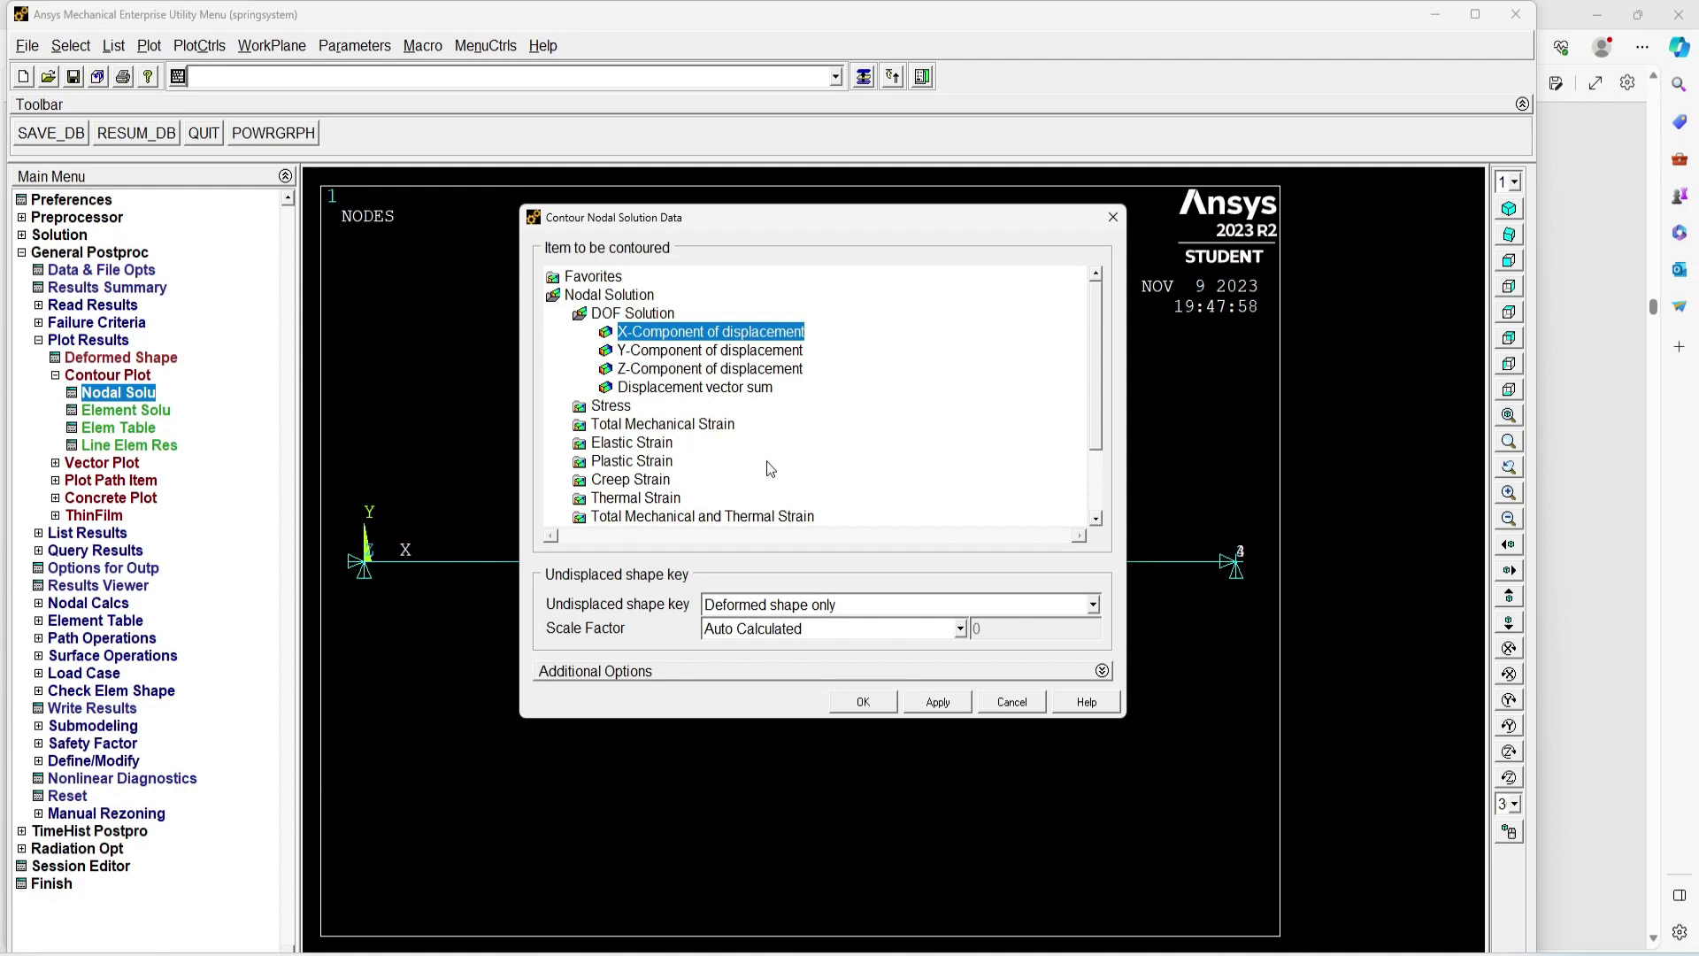
left_click(860, 702)
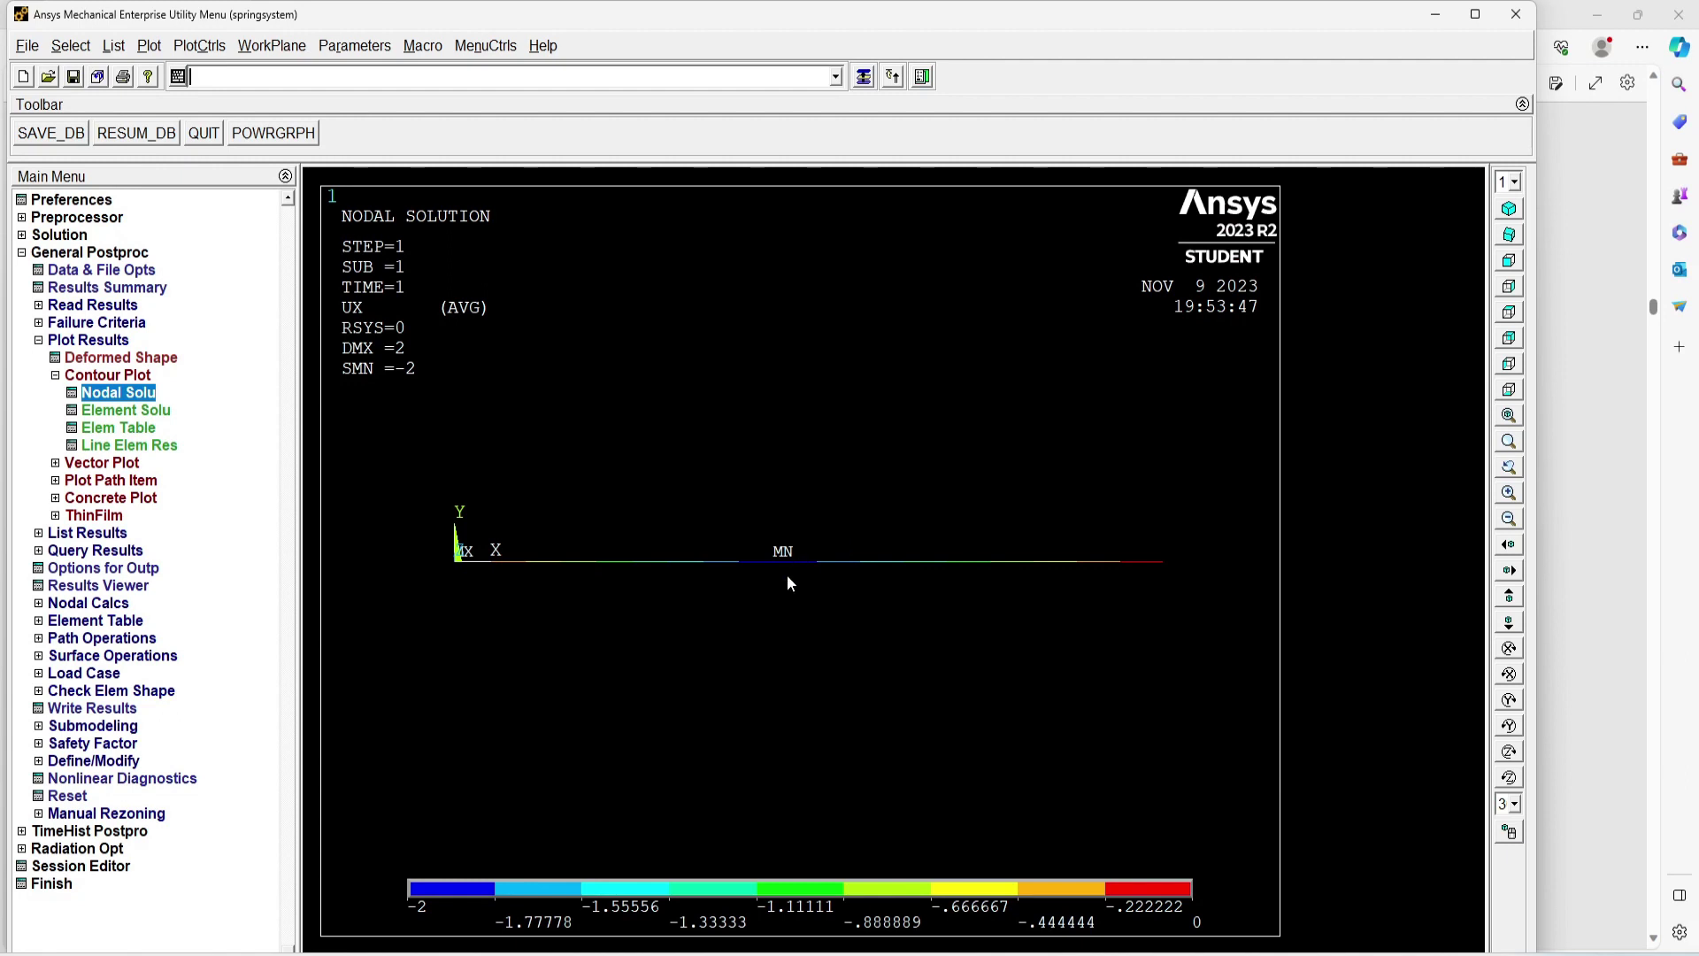
- Check the reaction force instructions in the FEA workbook, return to Ansys Mechanical APDL, and replace the plot options with the List Results options
key("alt+Tab")
scroll(1142, 639, "down", 2)
scroll(893, 418, "down", 6)
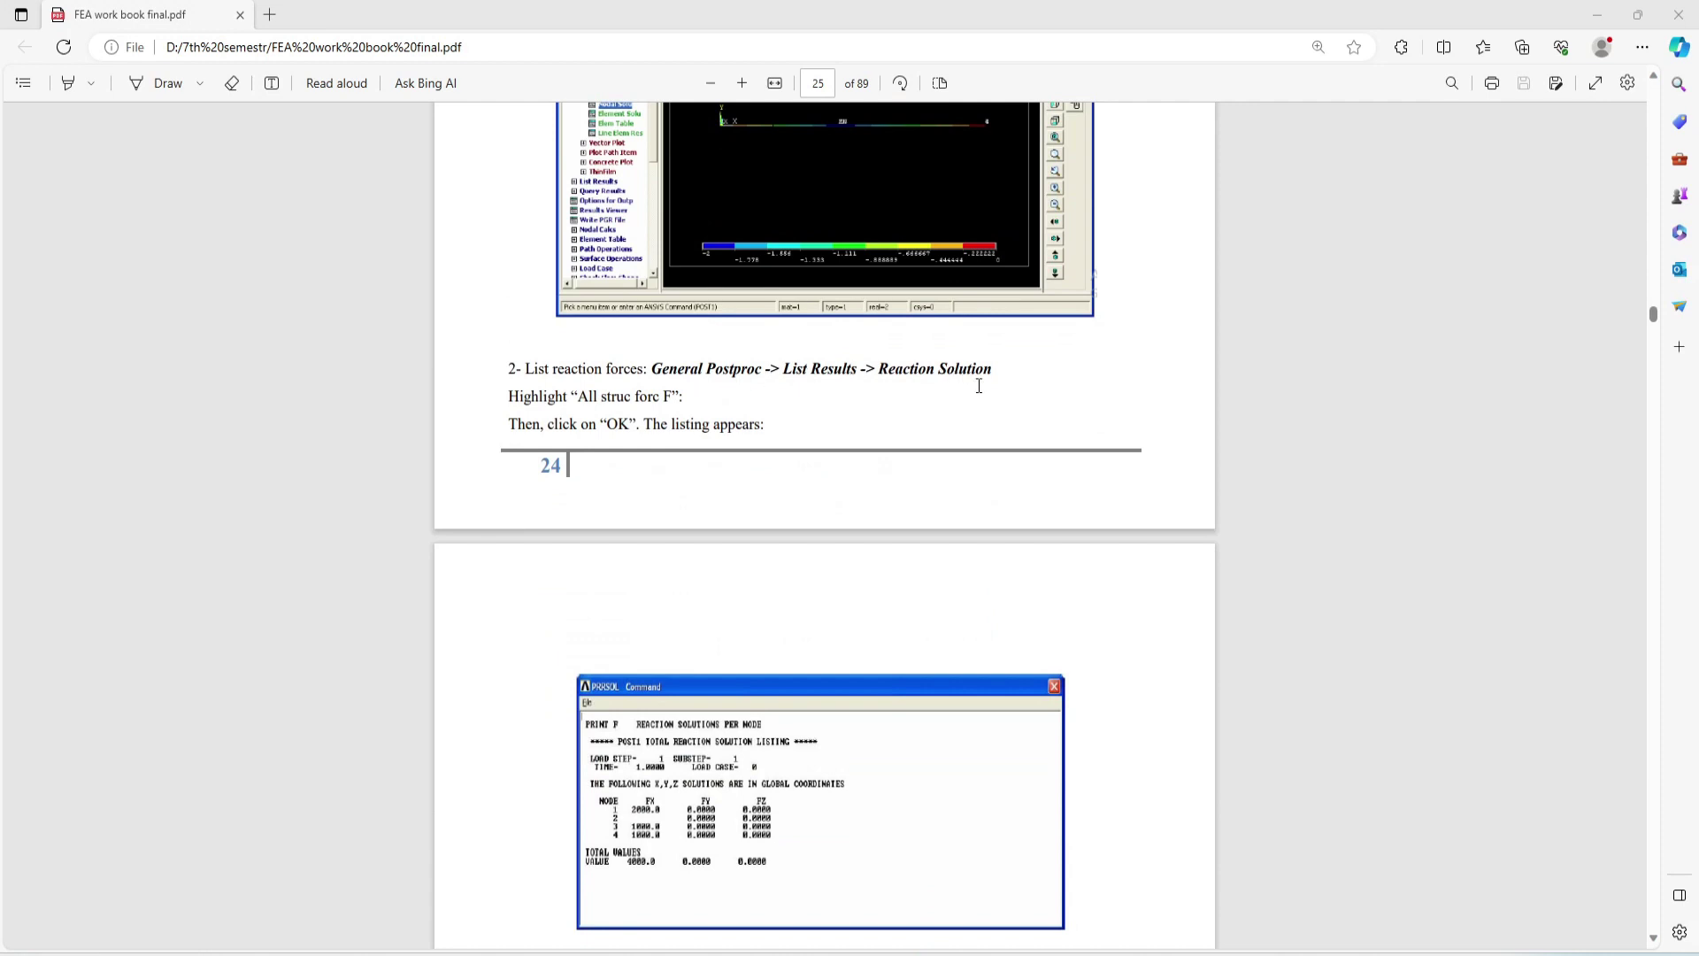
key("alt+Tab")
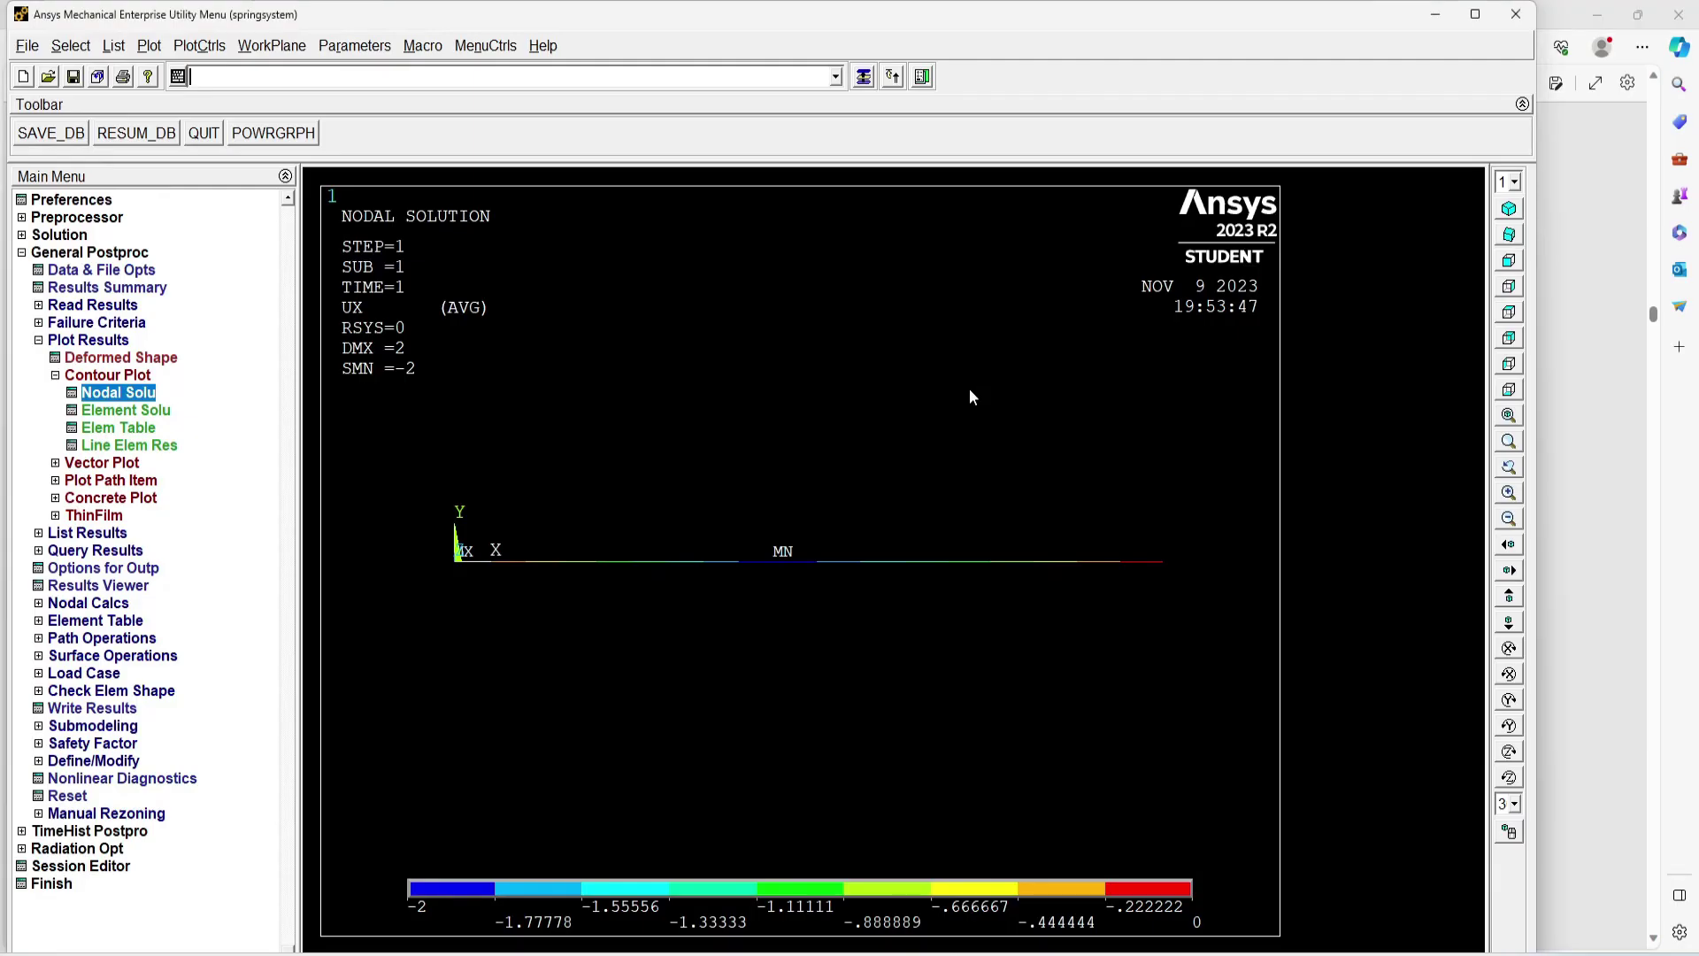
left_click(114, 392)
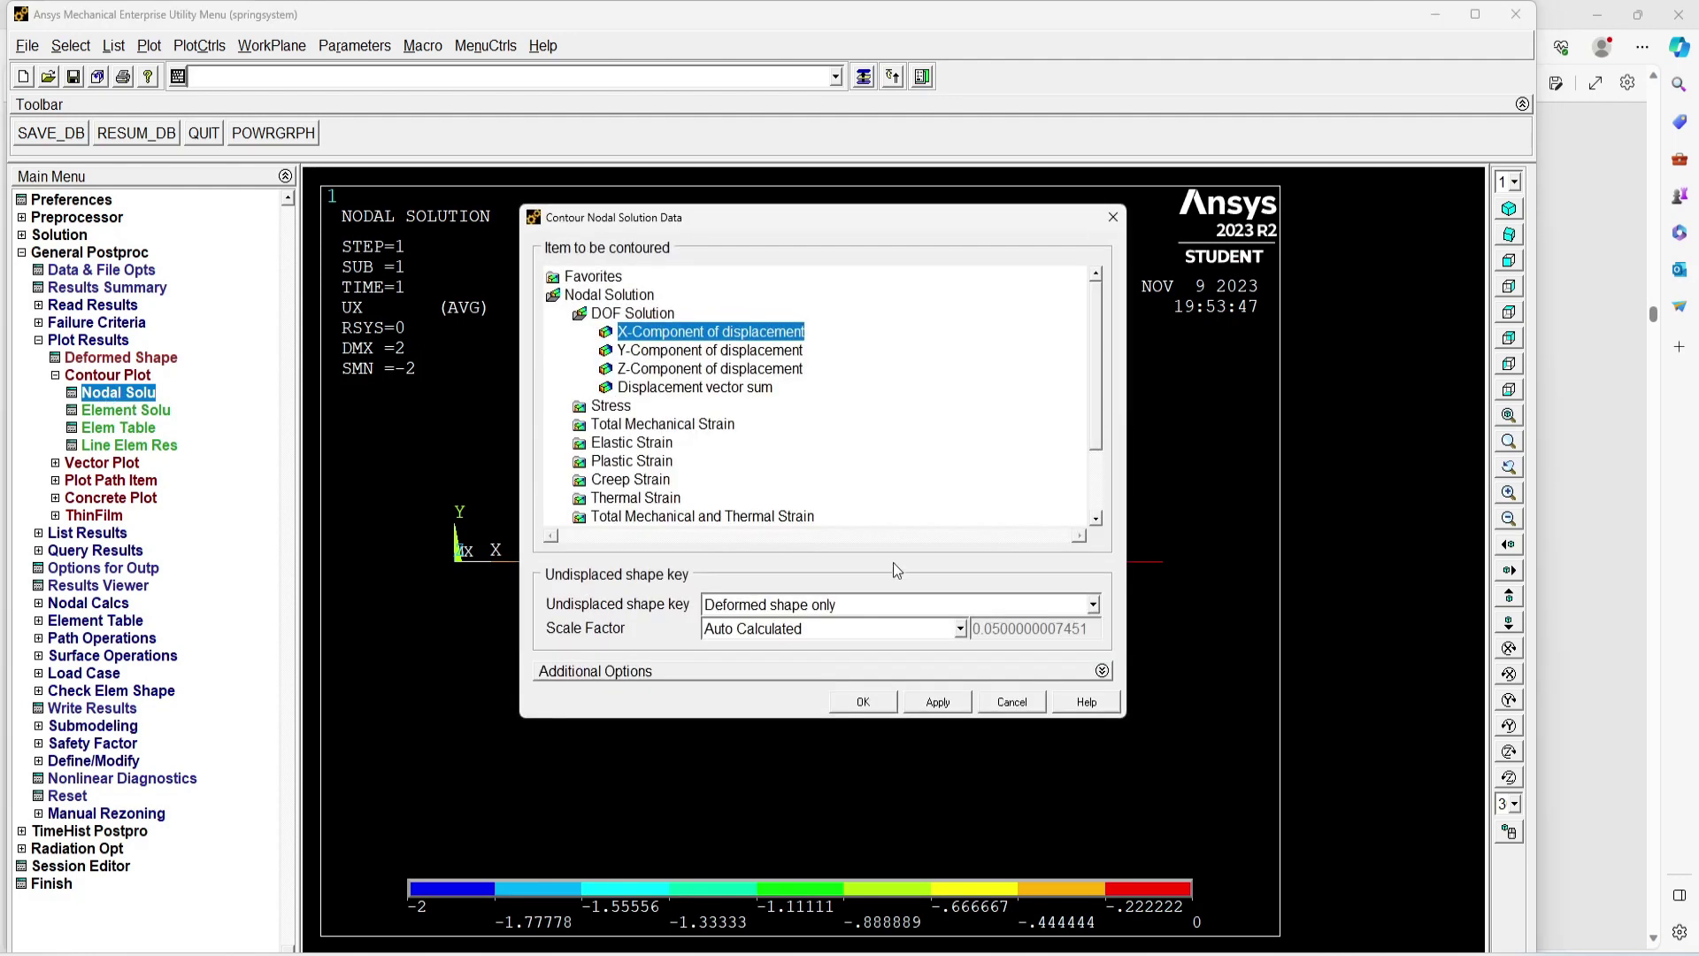
left_click(1010, 701)
left_click(102, 375)
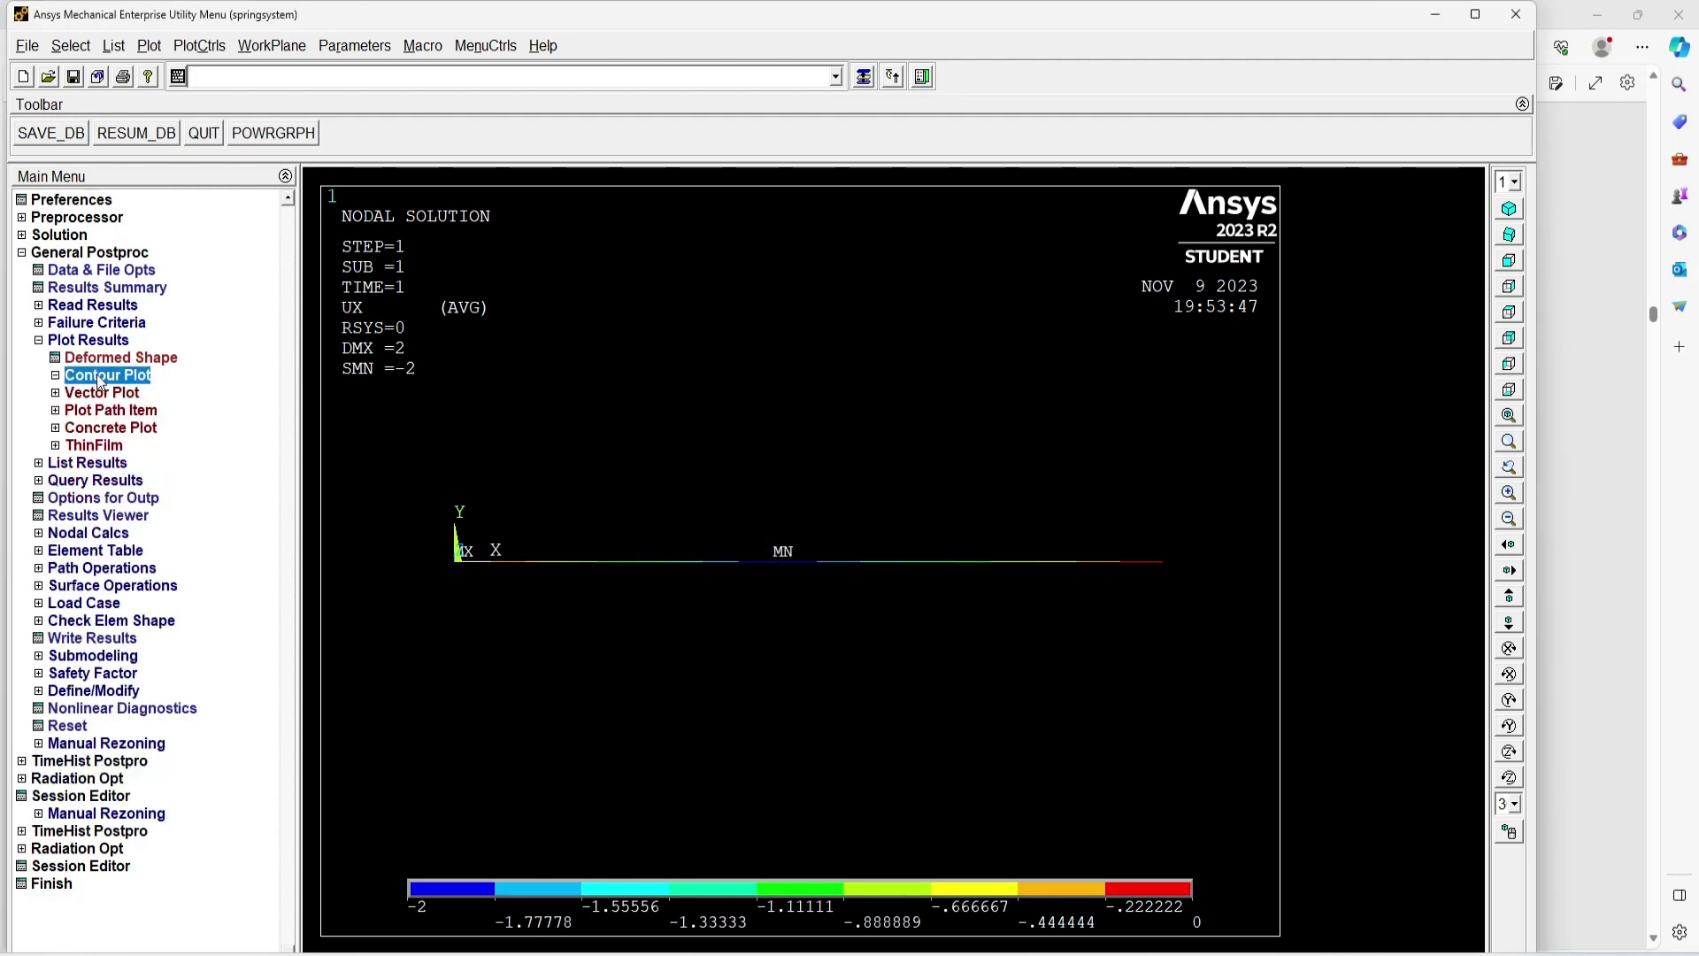
left_click(111, 466)
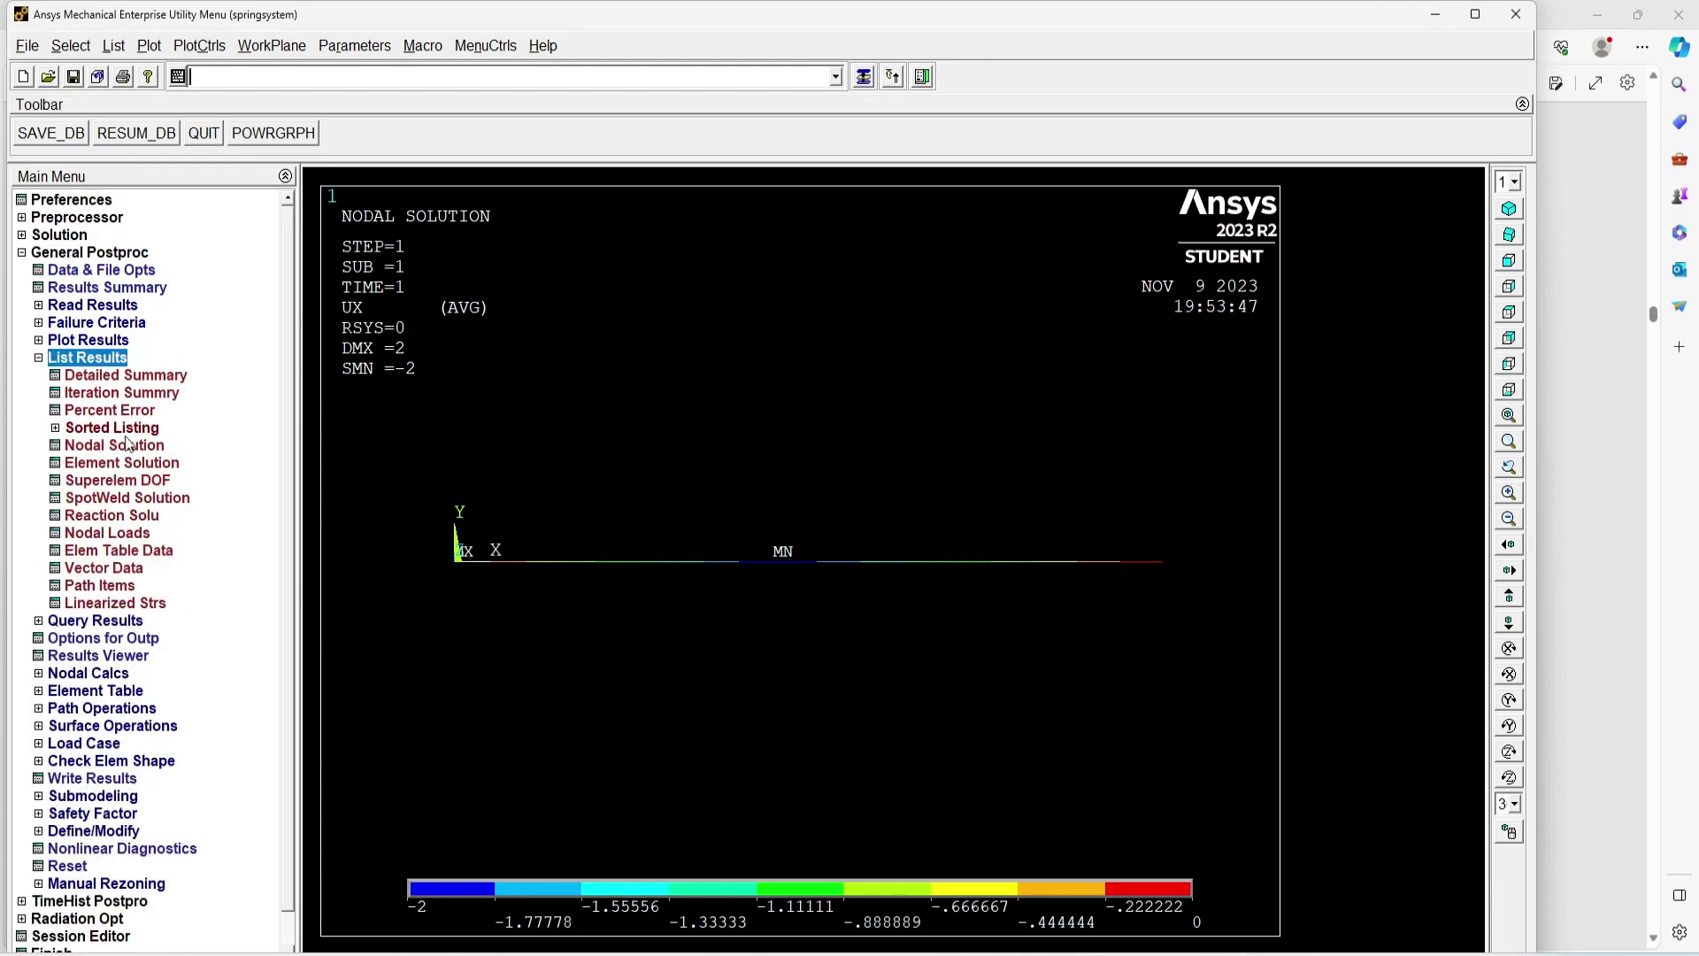
- Recheck the reaction listing path in the FEA workbook, return to Ansys Mechanical APDL, and list the reaction solution for All struc forc F
key("alt+Tab")
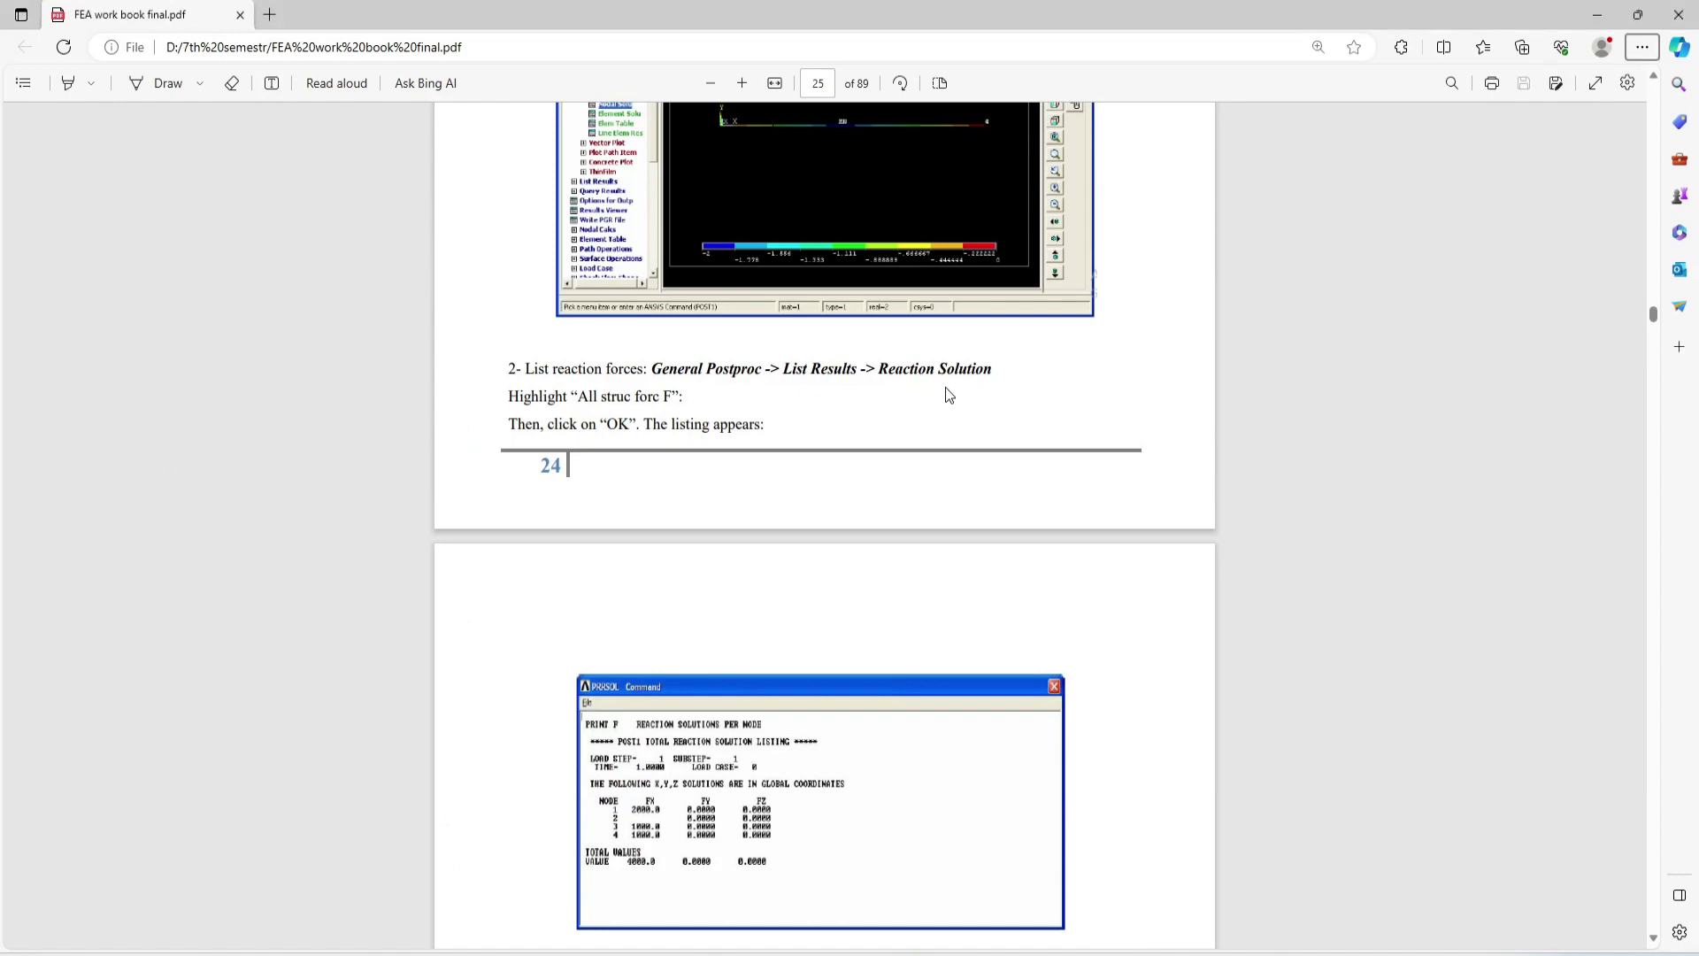
key("alt+Tab")
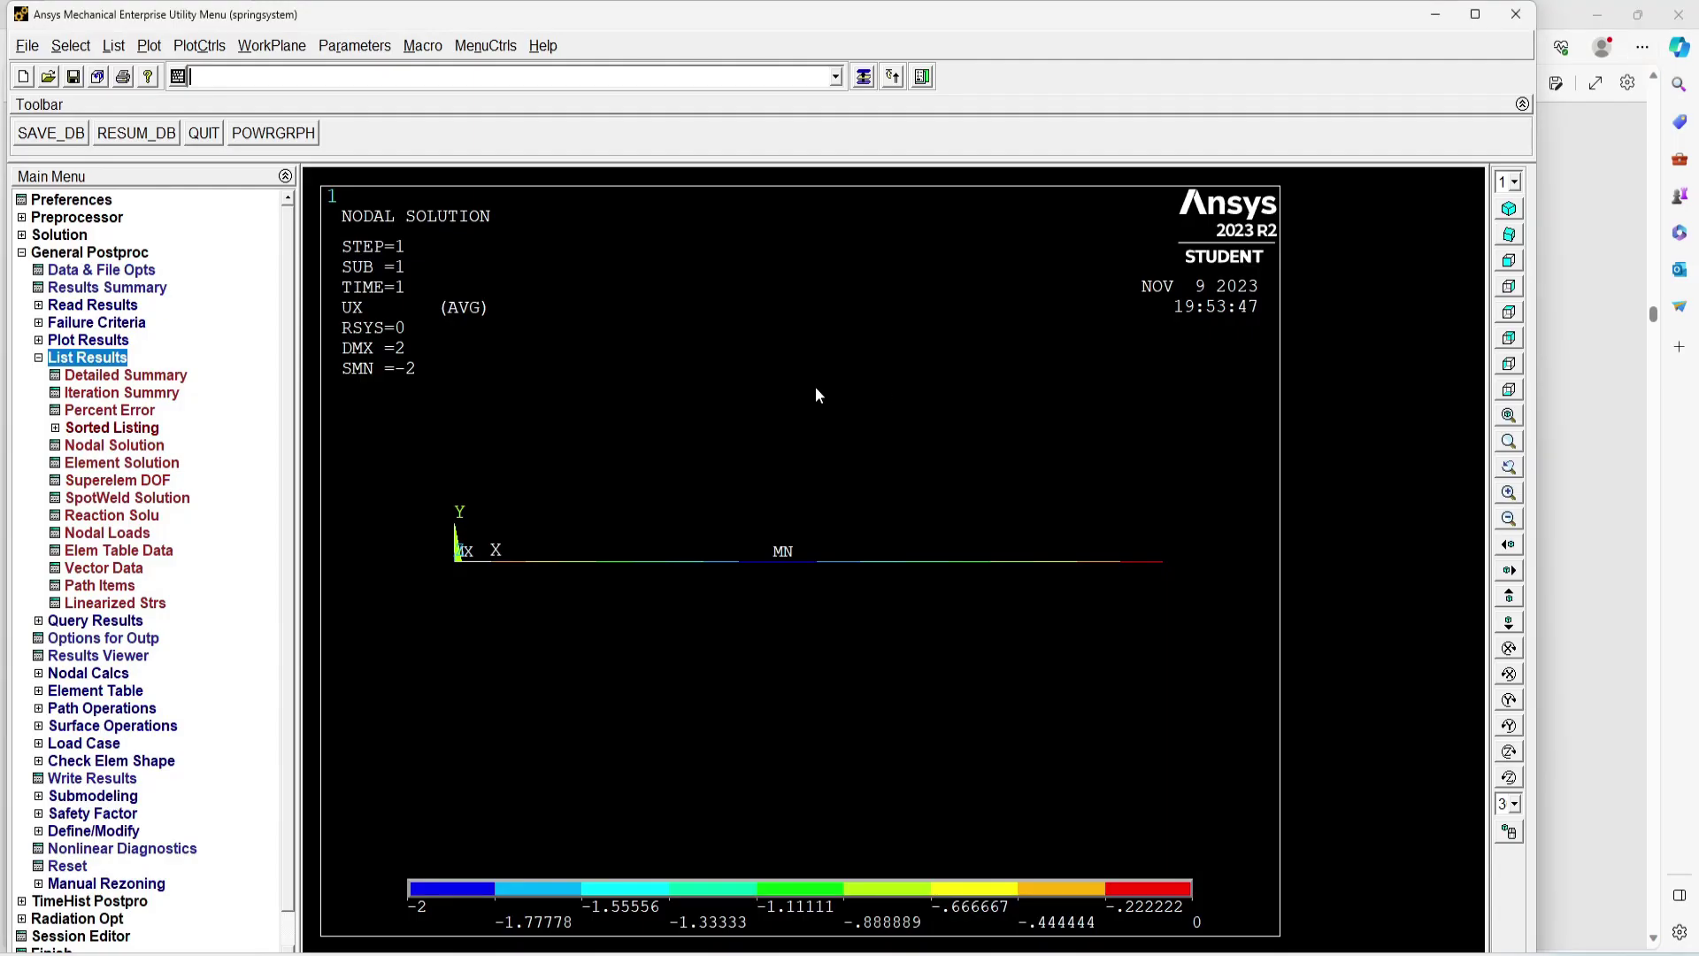
left_click(102, 515)
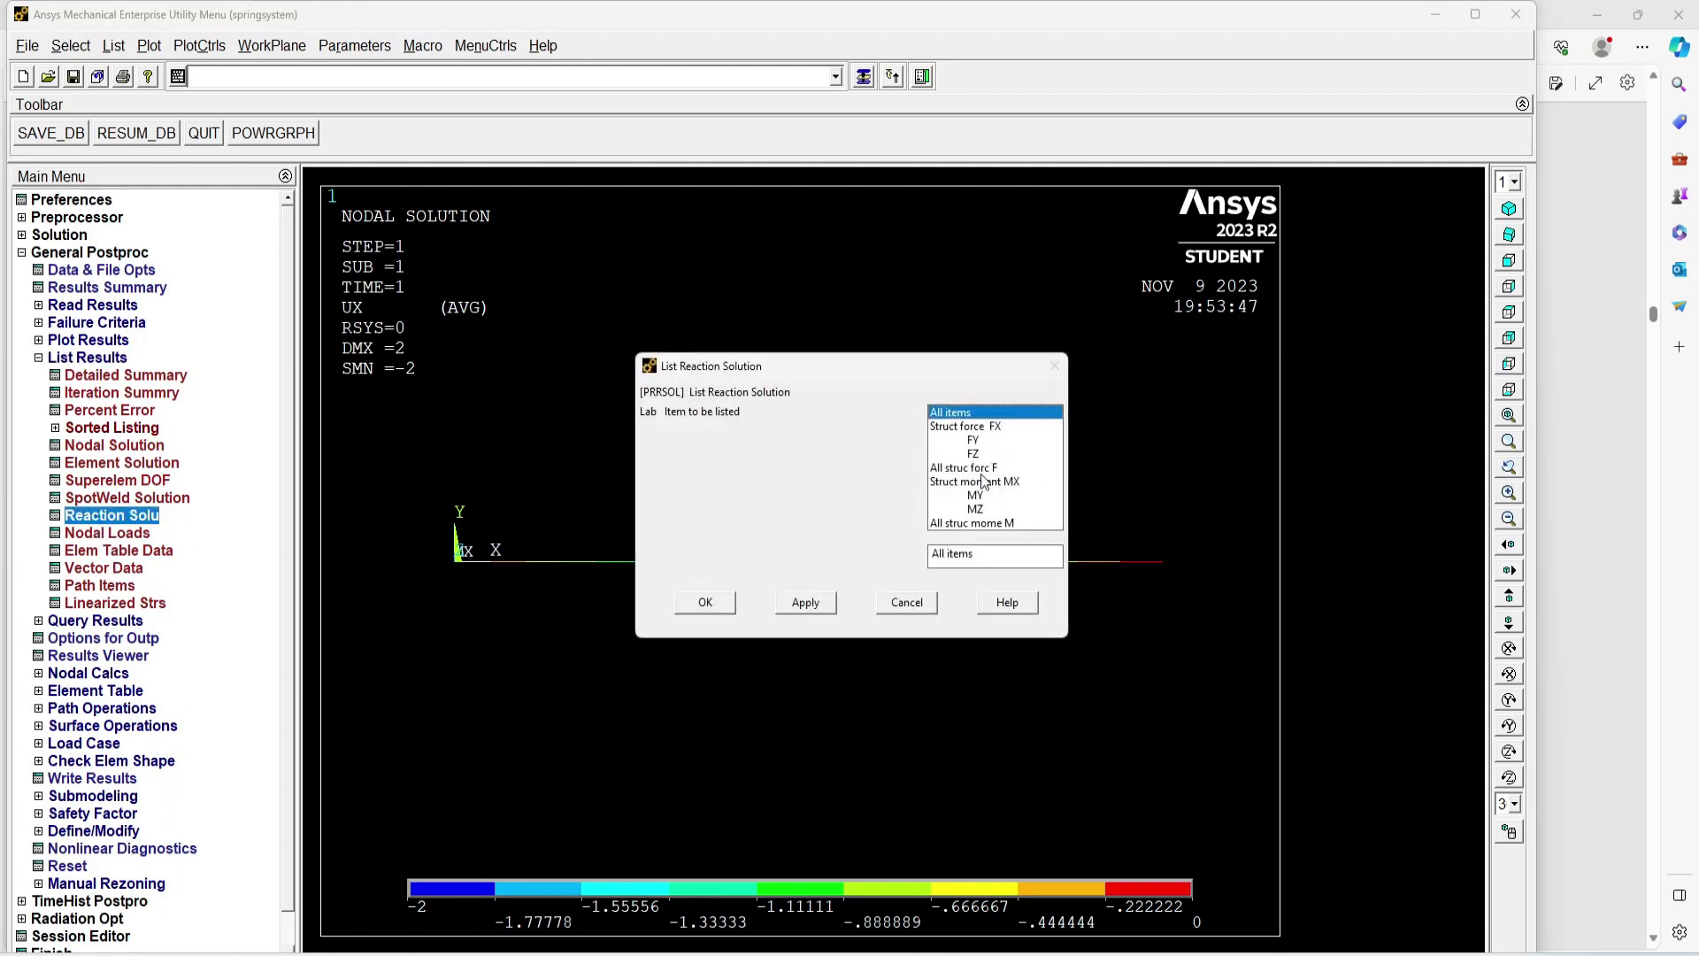
left_click(971, 468)
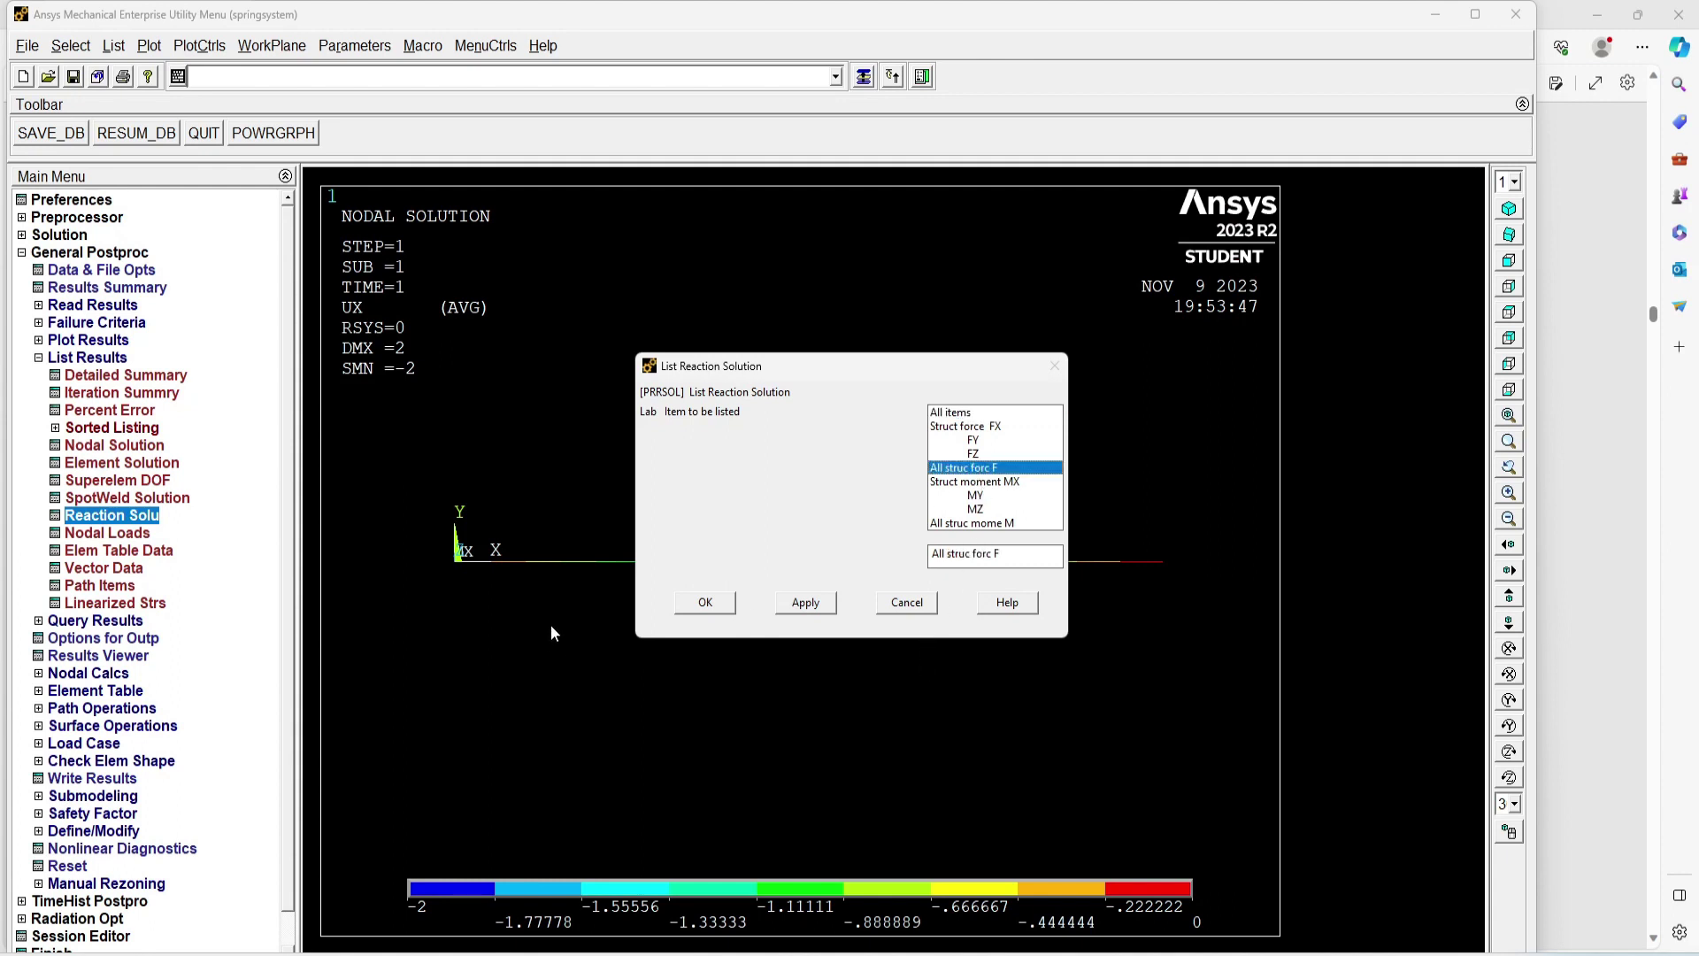
left_click(718, 602)
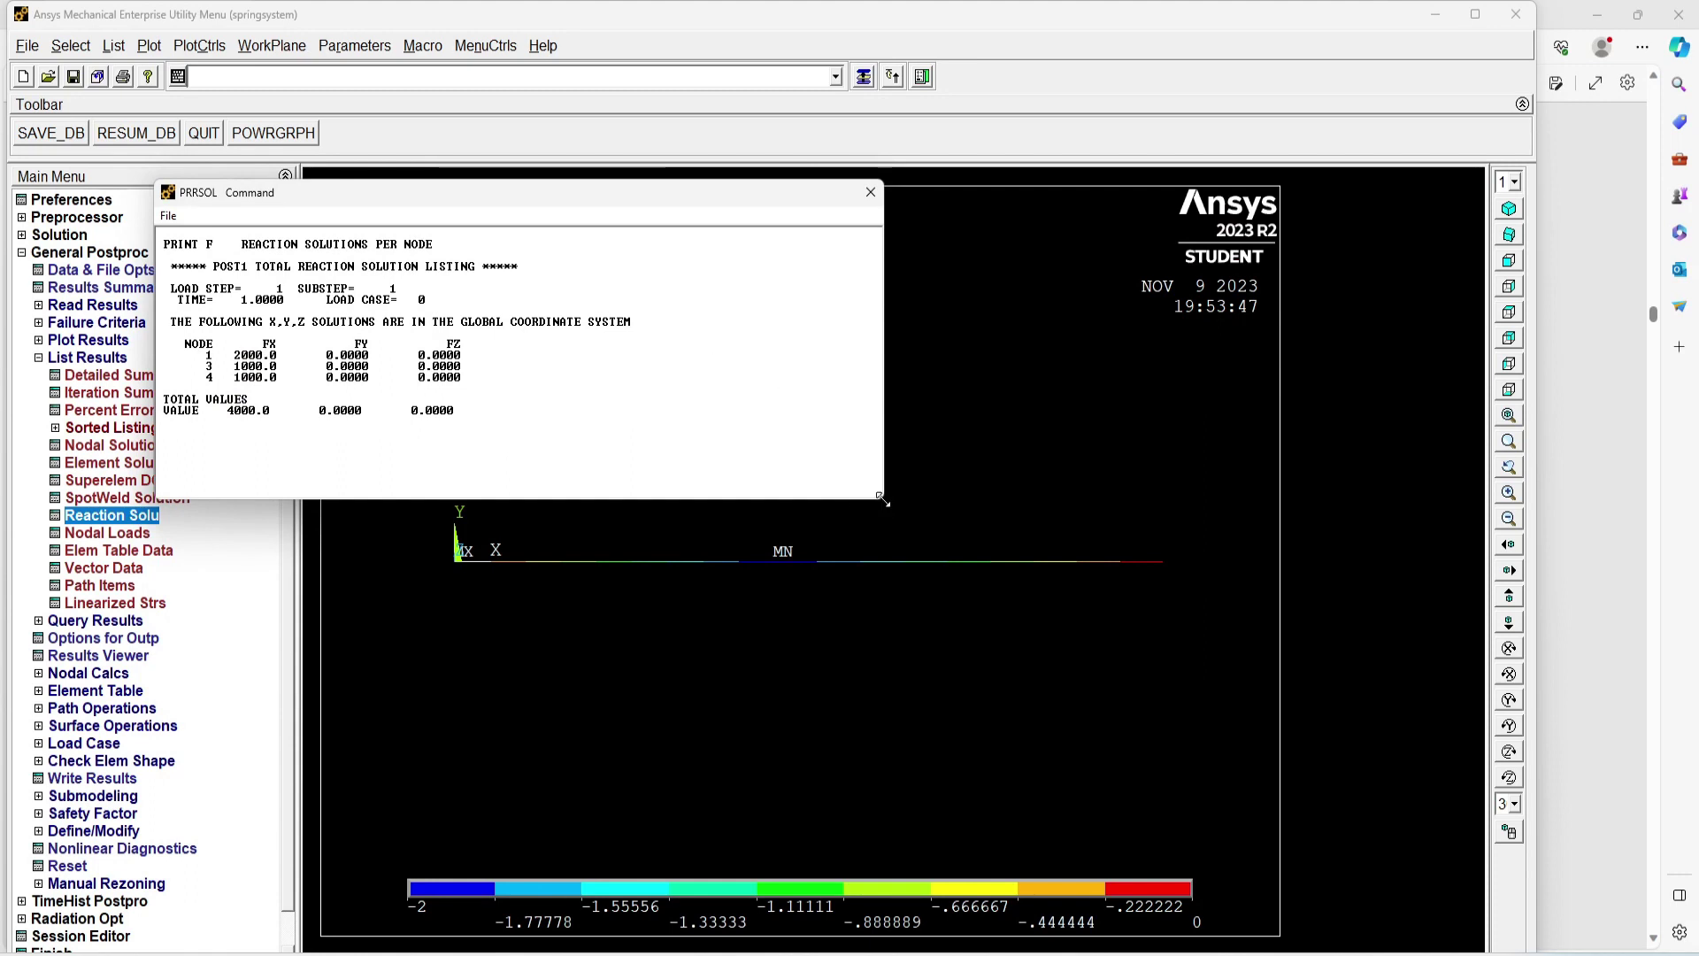
- Enlarge the reaction solution listing and its text, examine the reaction forces at each node, and close it
left_click_drag(882, 499, 1159, 716)
scroll(492, 389, "up", 7, "ctrl")
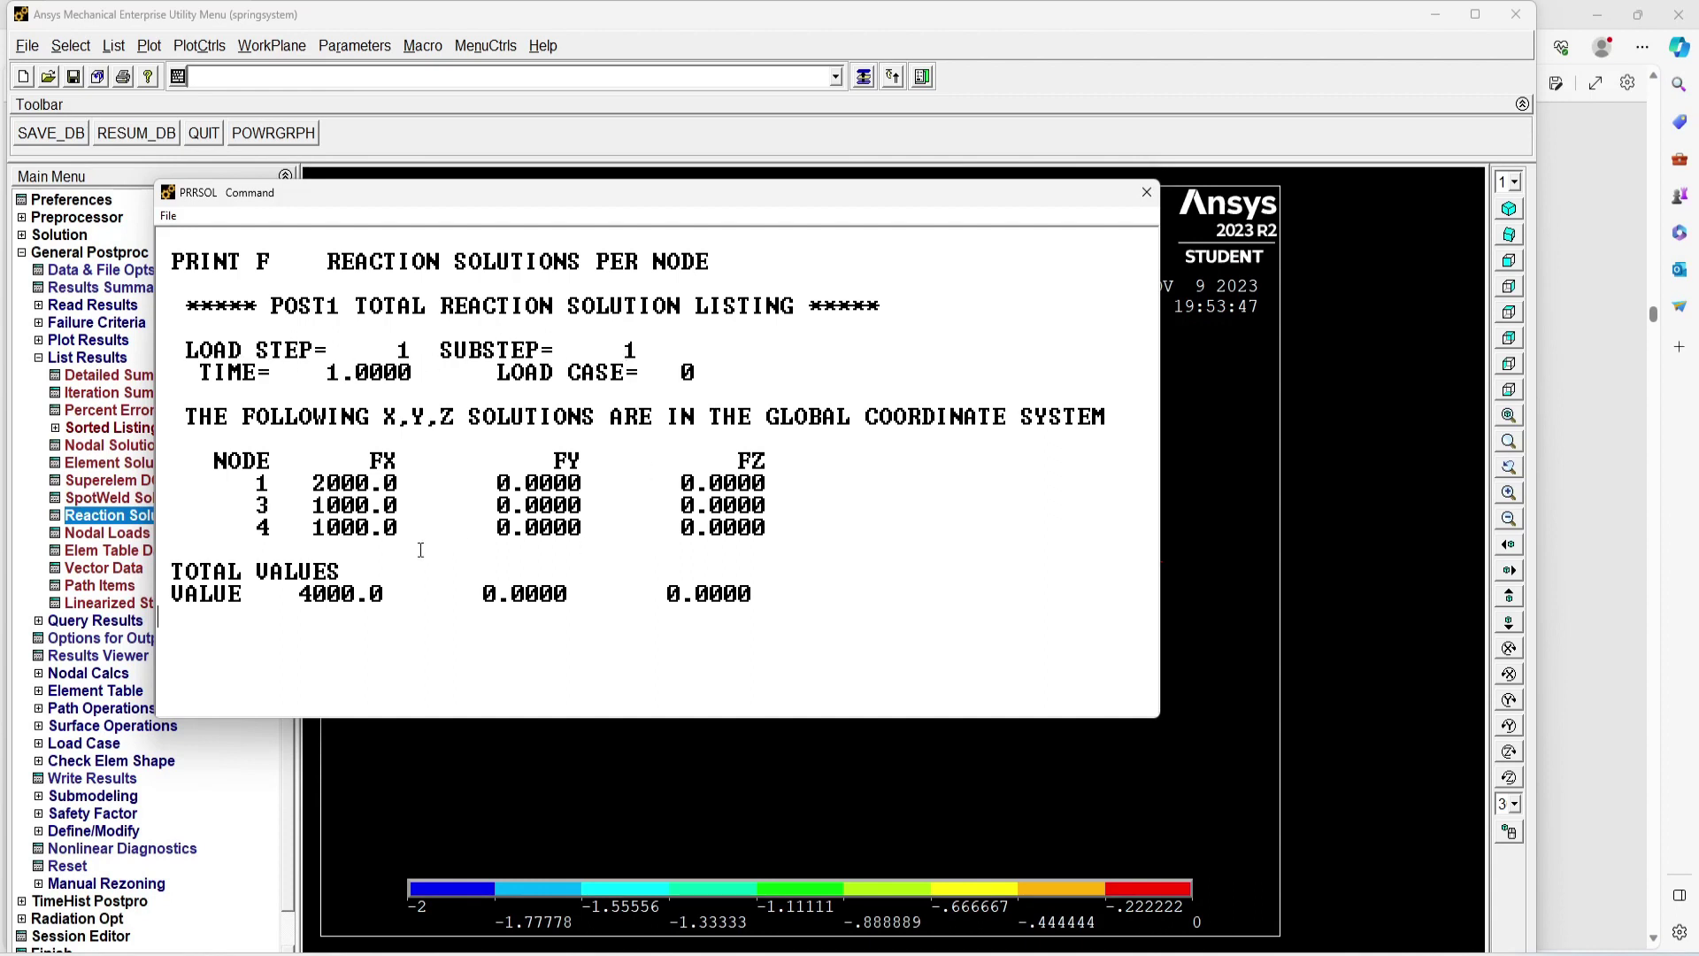
left_click_drag(747, 210, 1006, 35)
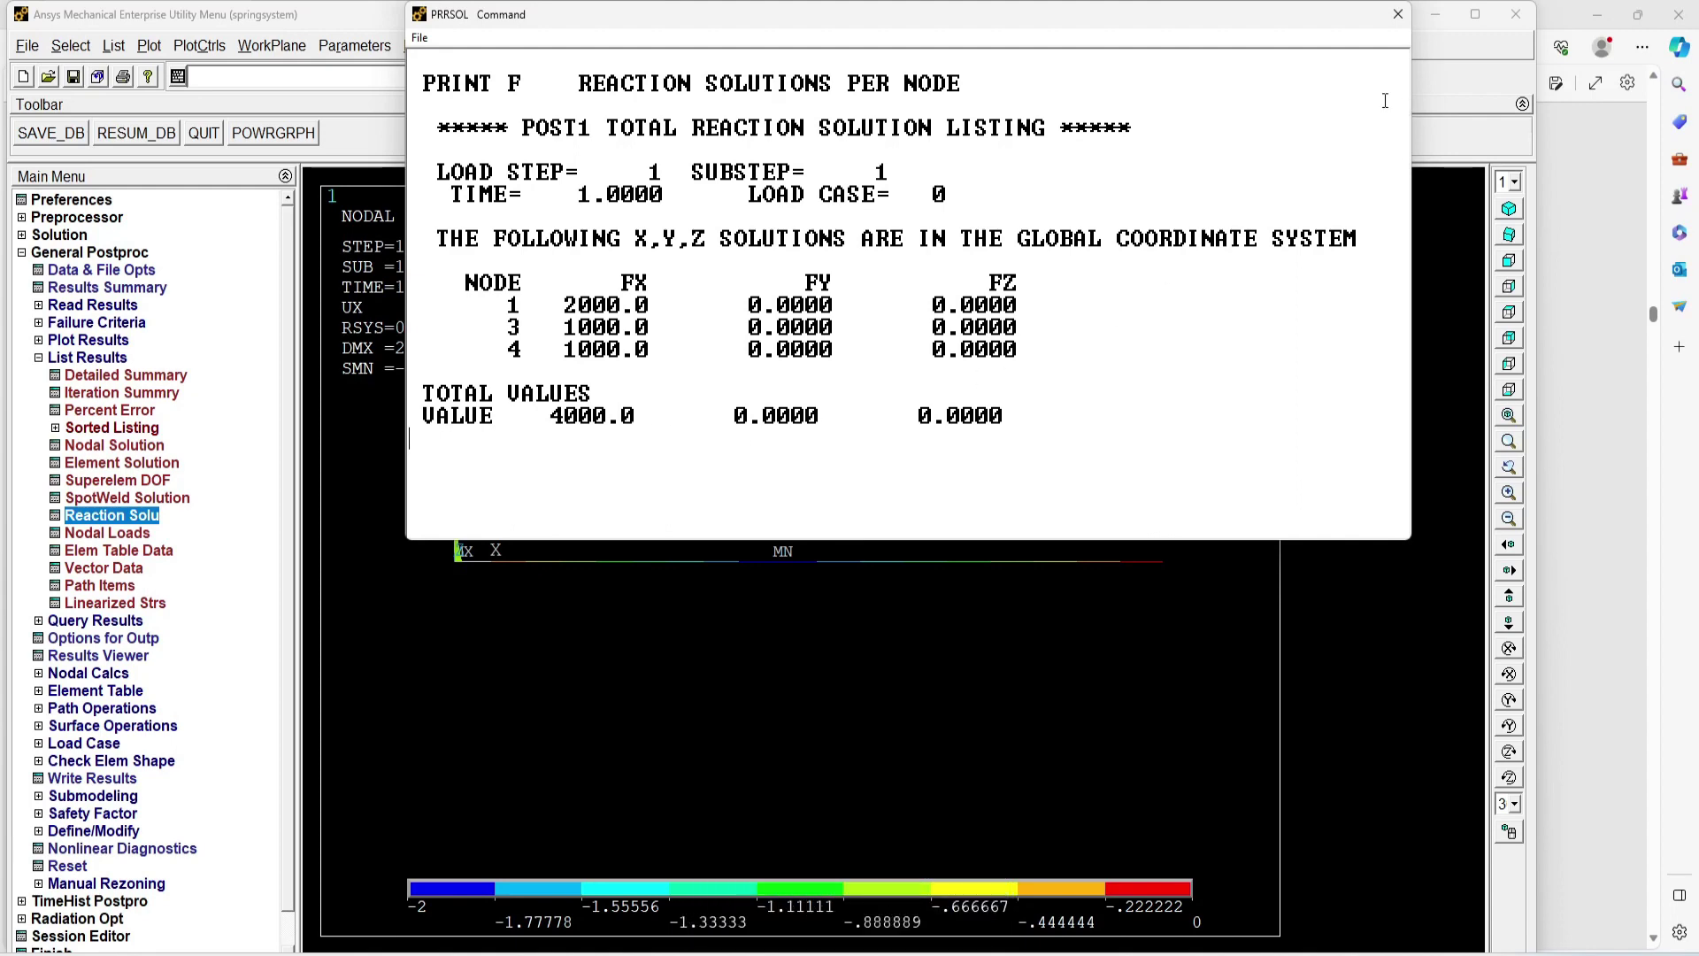
left_click(1398, 14)
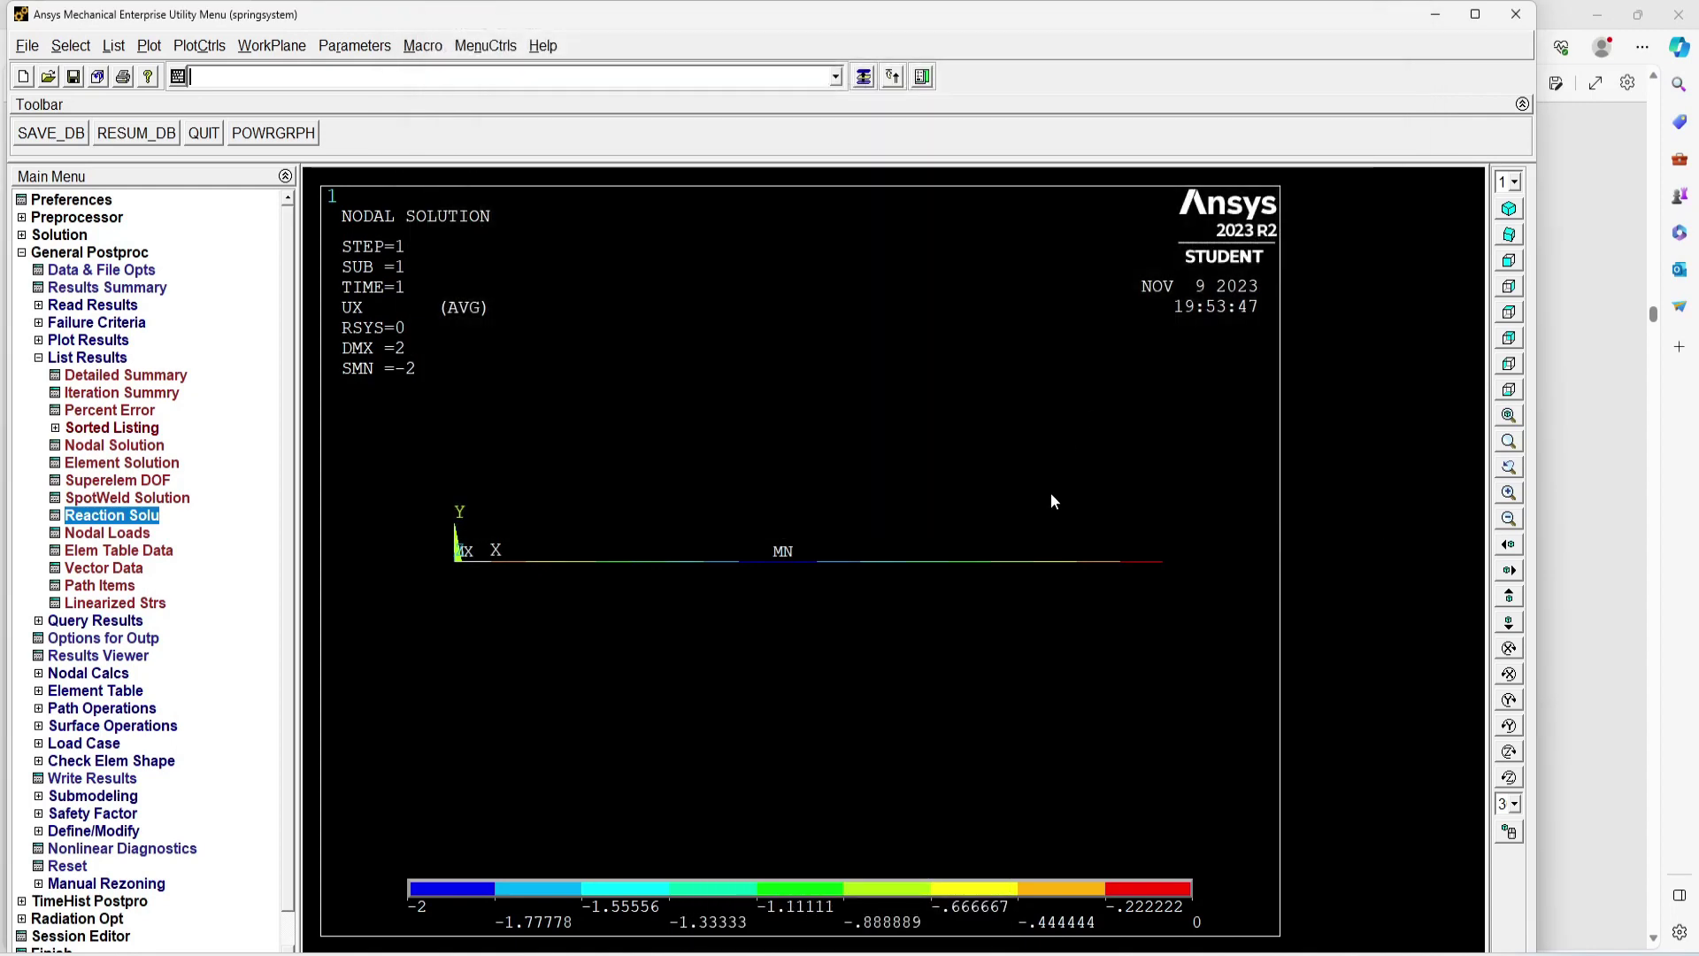
- Check the instructions for listing nodal deflections in the FEA workbook and return to Ansys Mechanical APDL
key("alt+Tab")
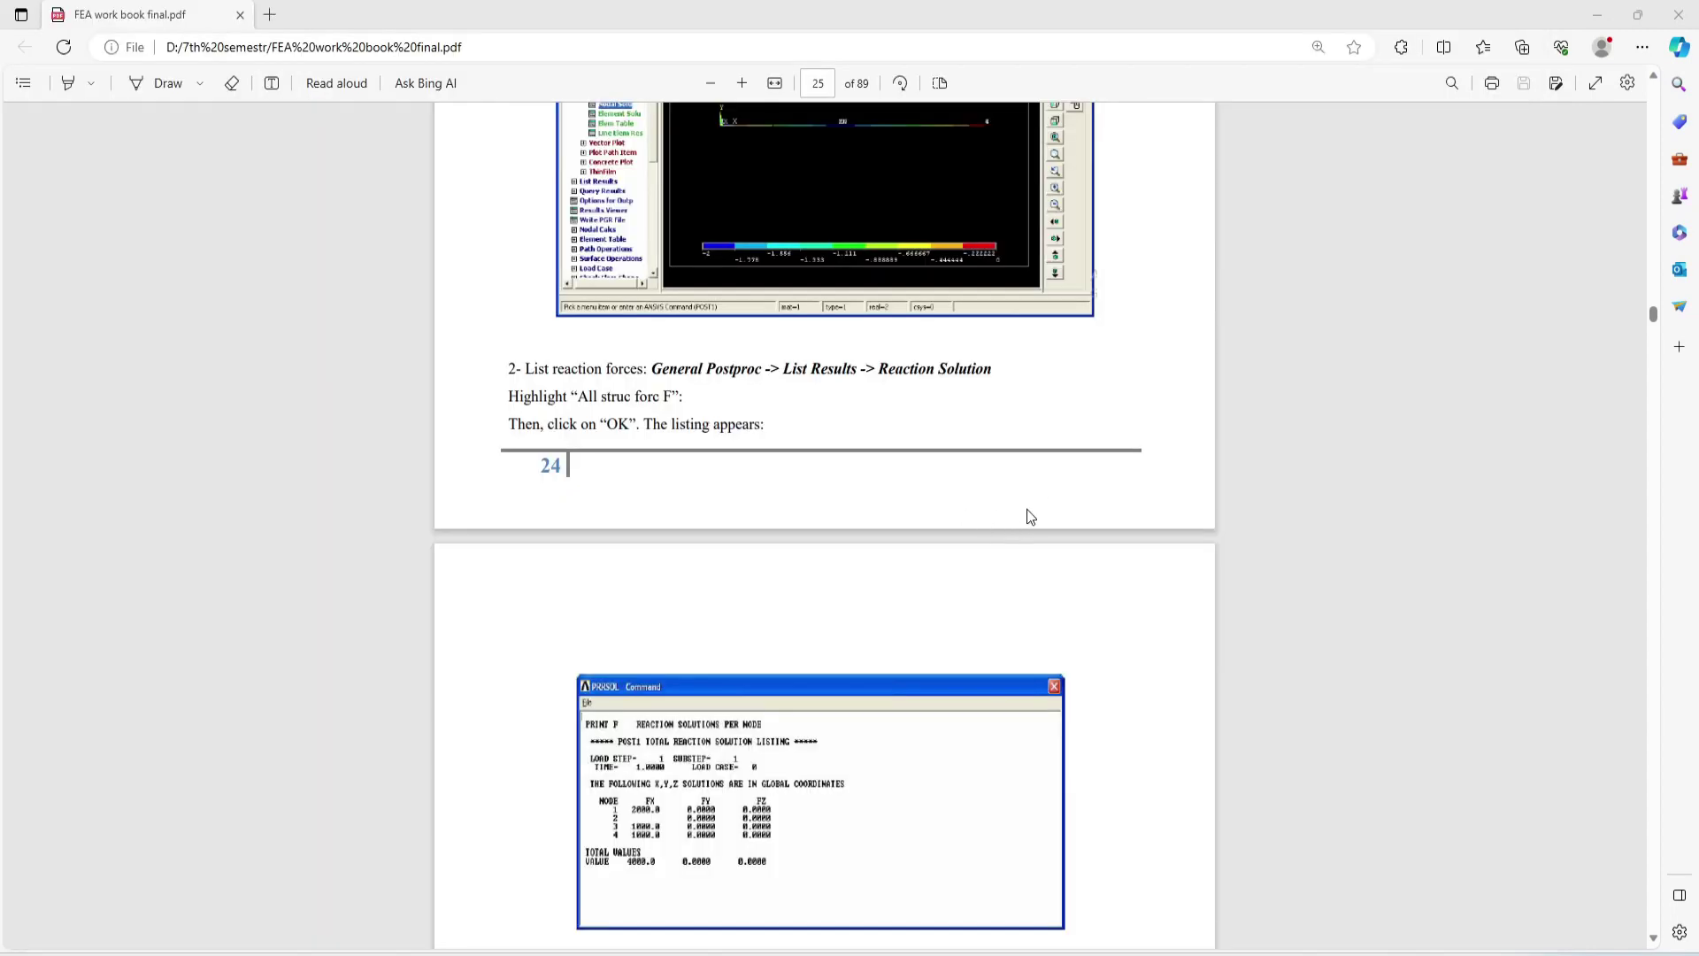
scroll(1027, 513, "down", 4)
scroll(1026, 512, "down", 3)
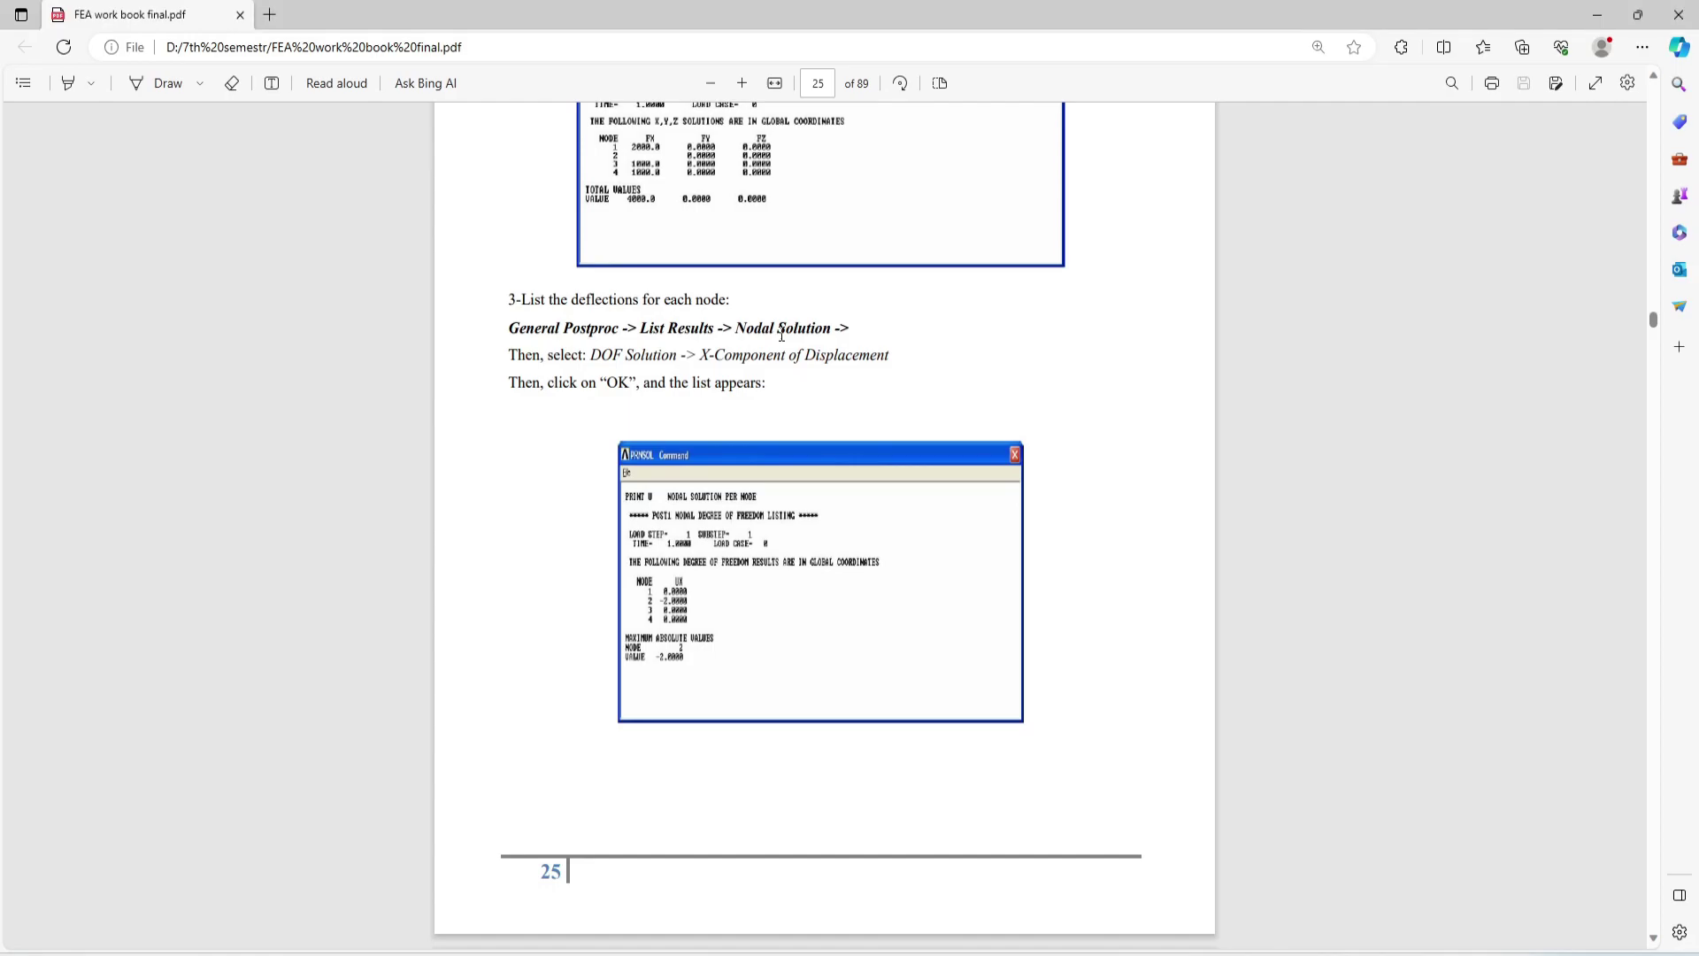
key("alt+Tab")
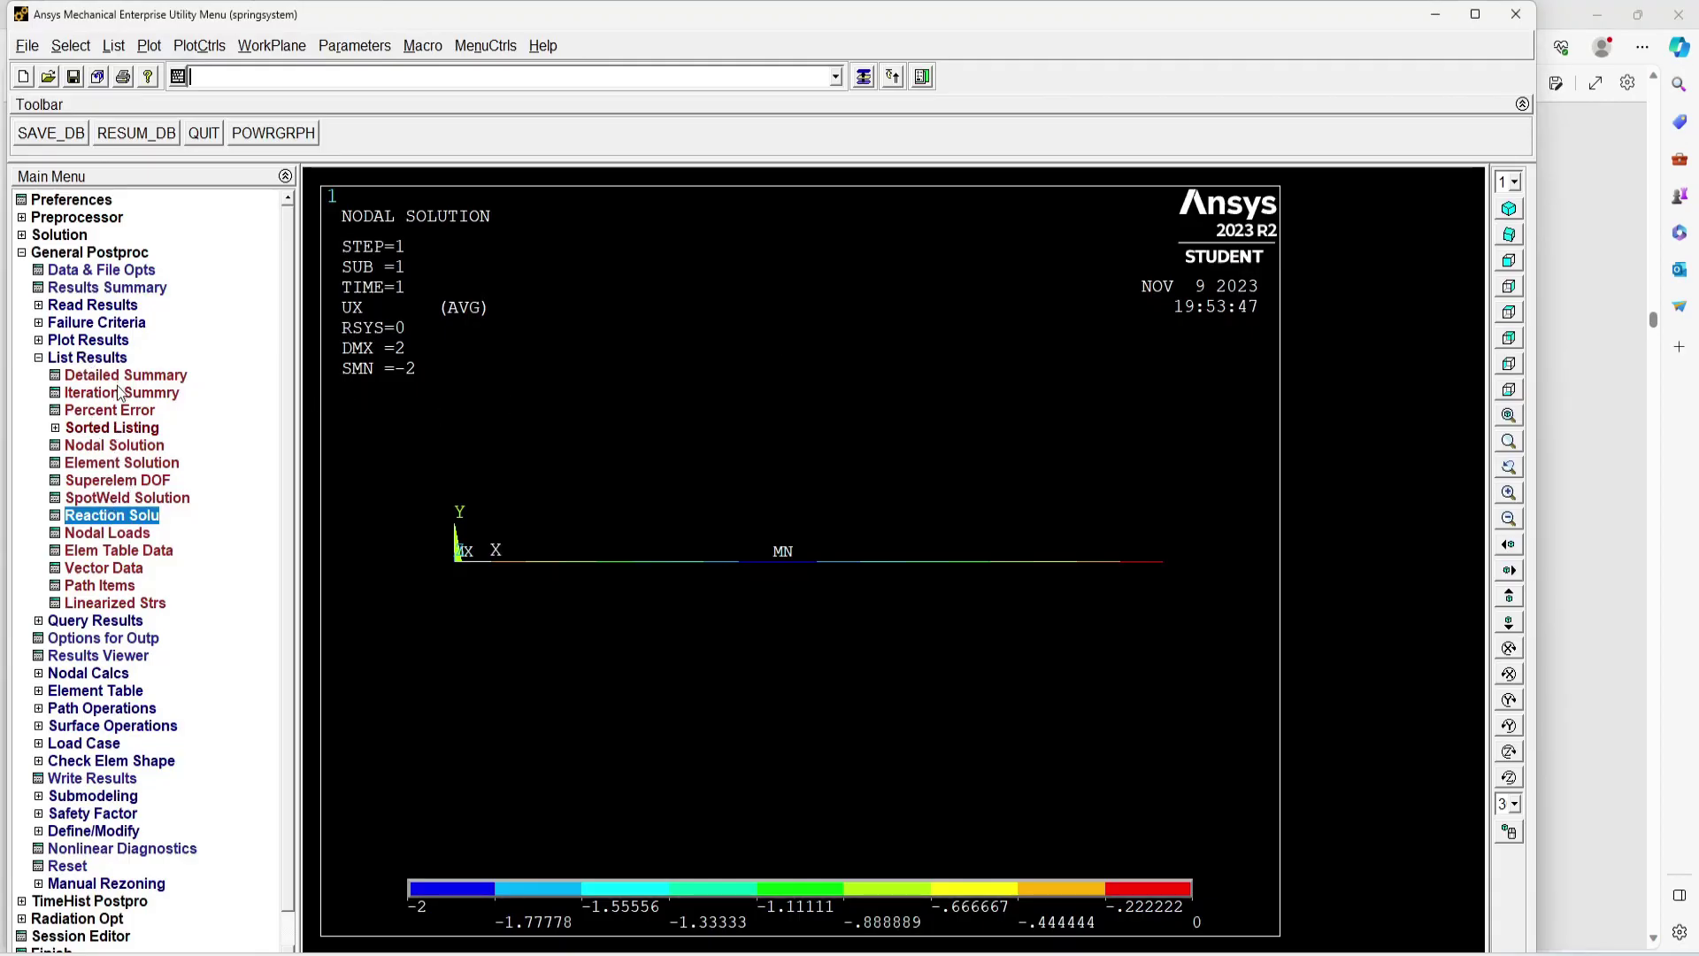
- List the nodal solution results for the DOF Solution's X-Component of displacement
left_click(113, 444)
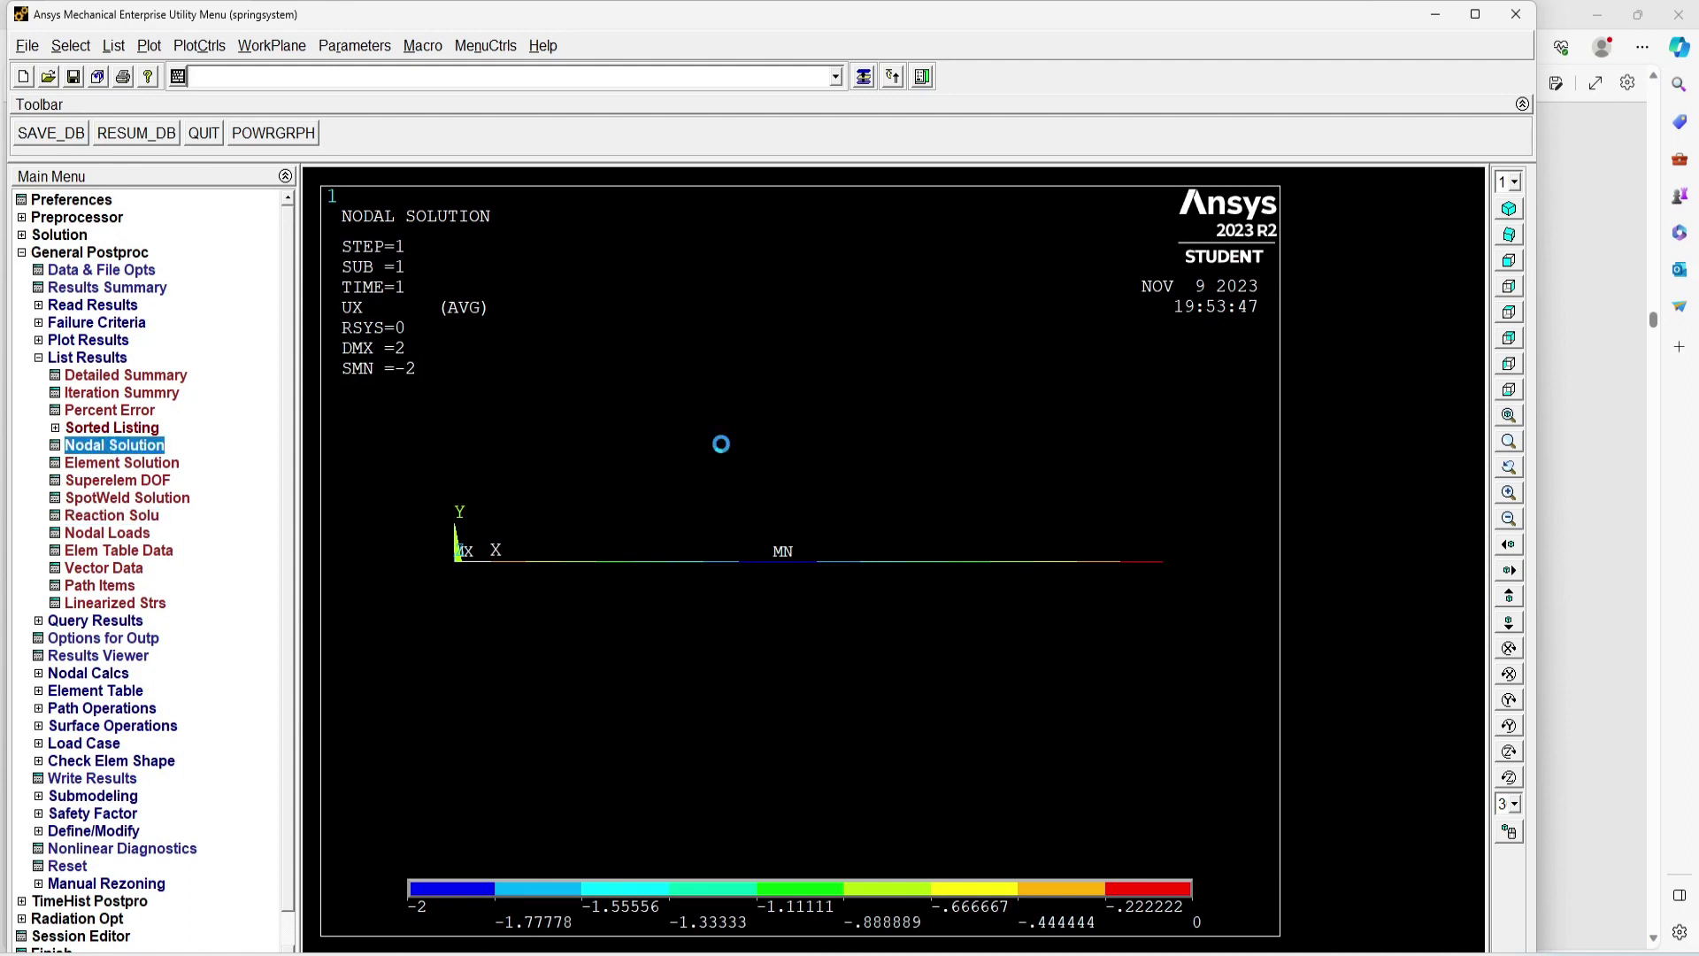
left_click(708, 434)
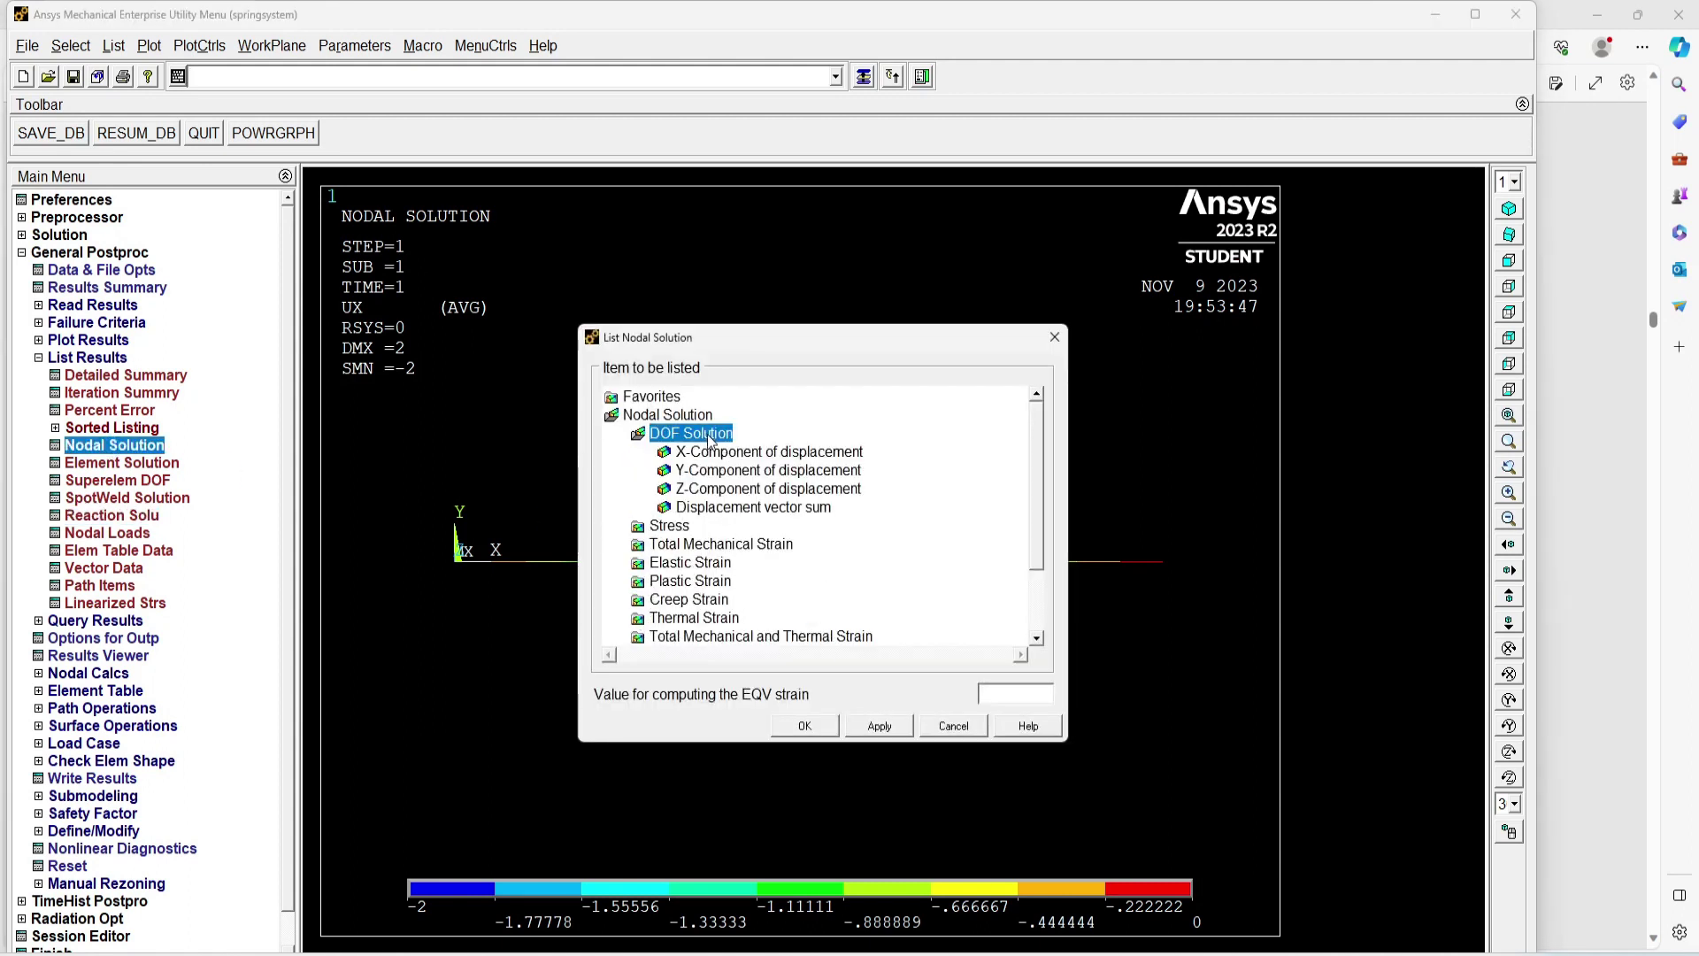
left_click(722, 452)
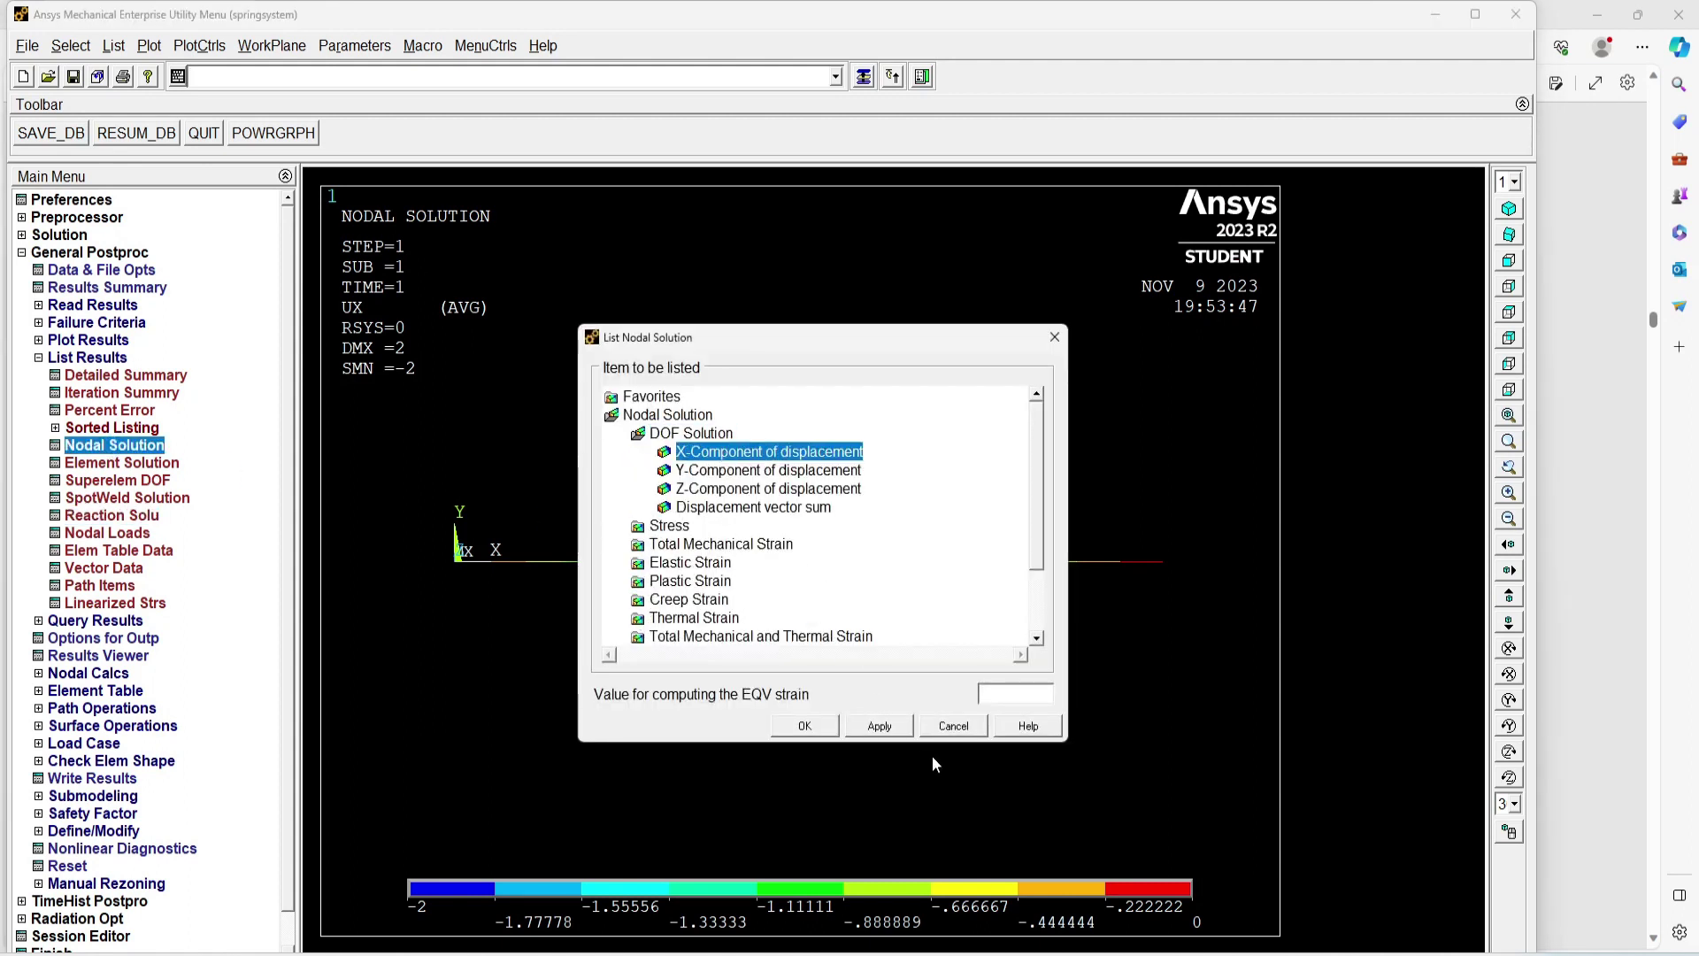
left_click(805, 727)
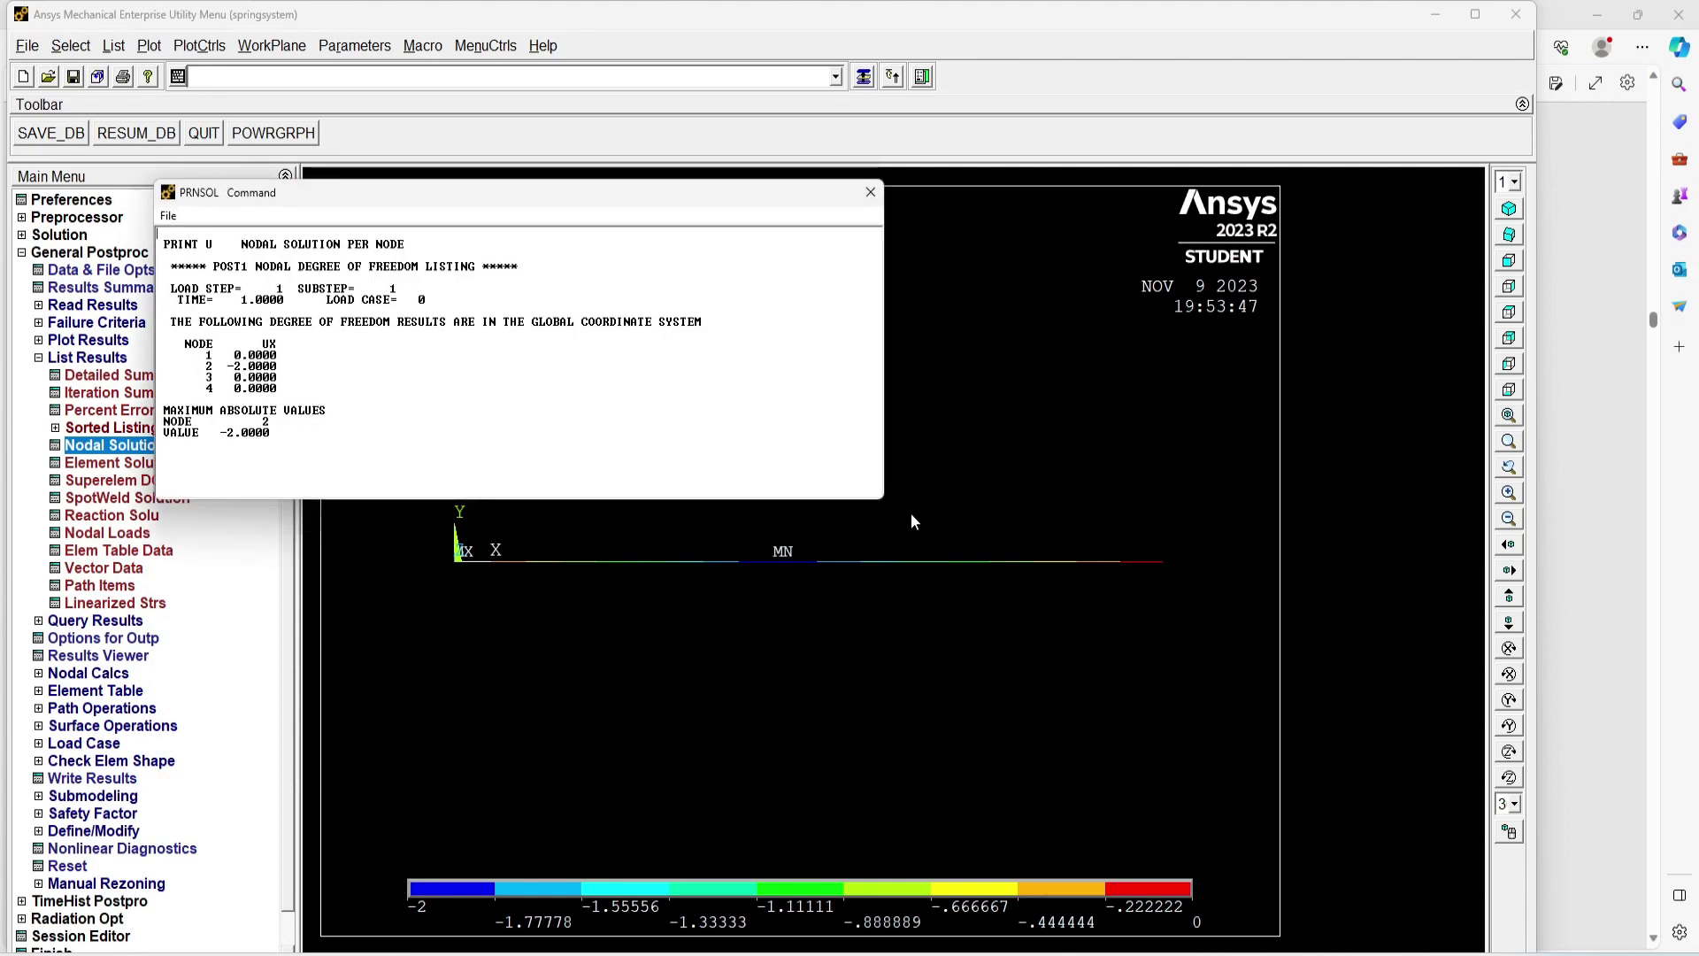
- Enlarge the nodal solution listing and its text, examine the UX displacement of each node, and close it
left_click_drag(892, 508, 1151, 739)
scroll(335, 407, "up", 3, "ctrl")
scroll(383, 480, "up", 2, "ctrl")
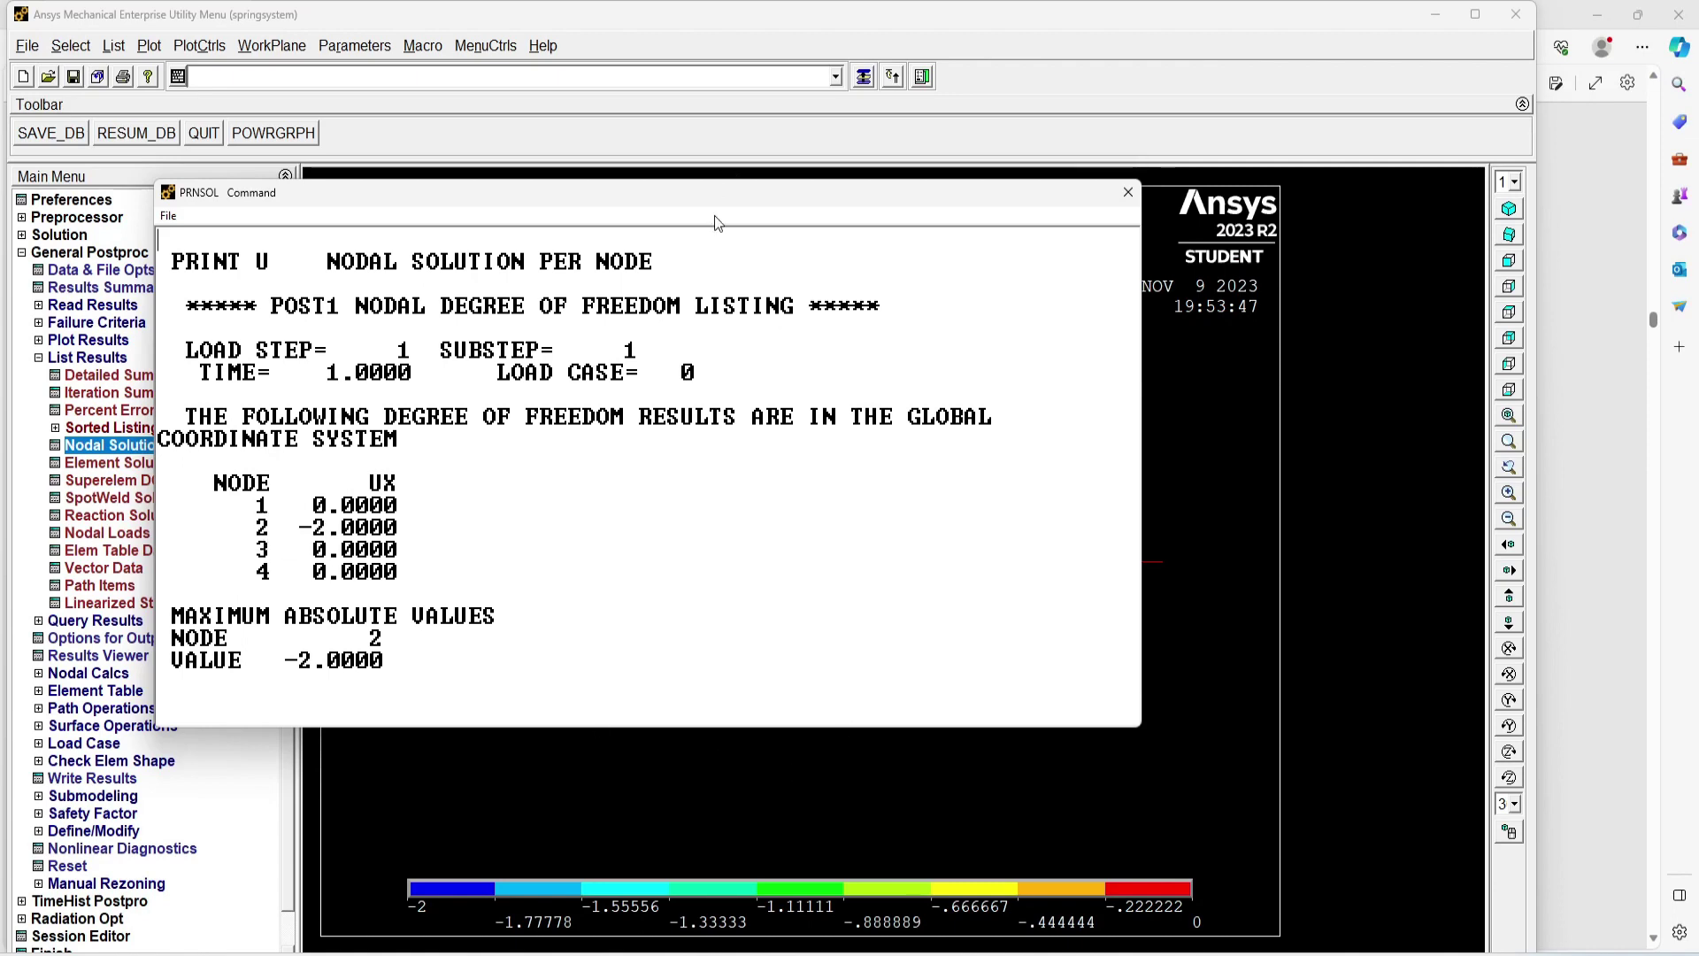
left_click_drag(724, 205, 1059, 28)
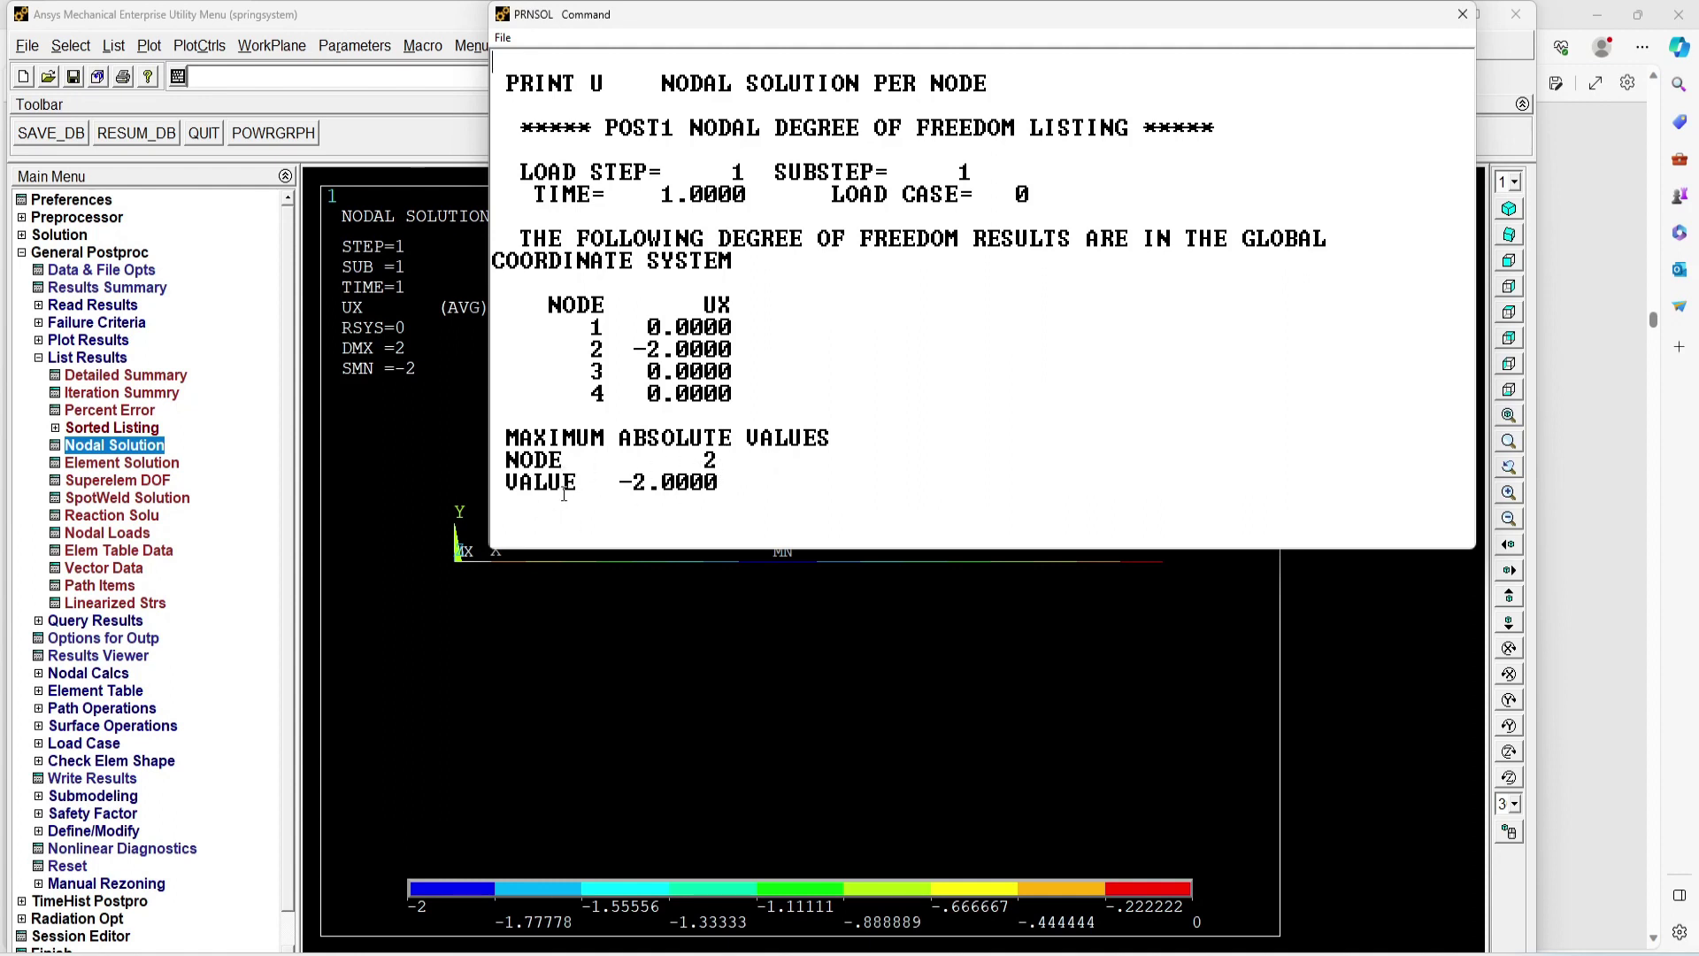
left_click(1462, 14)
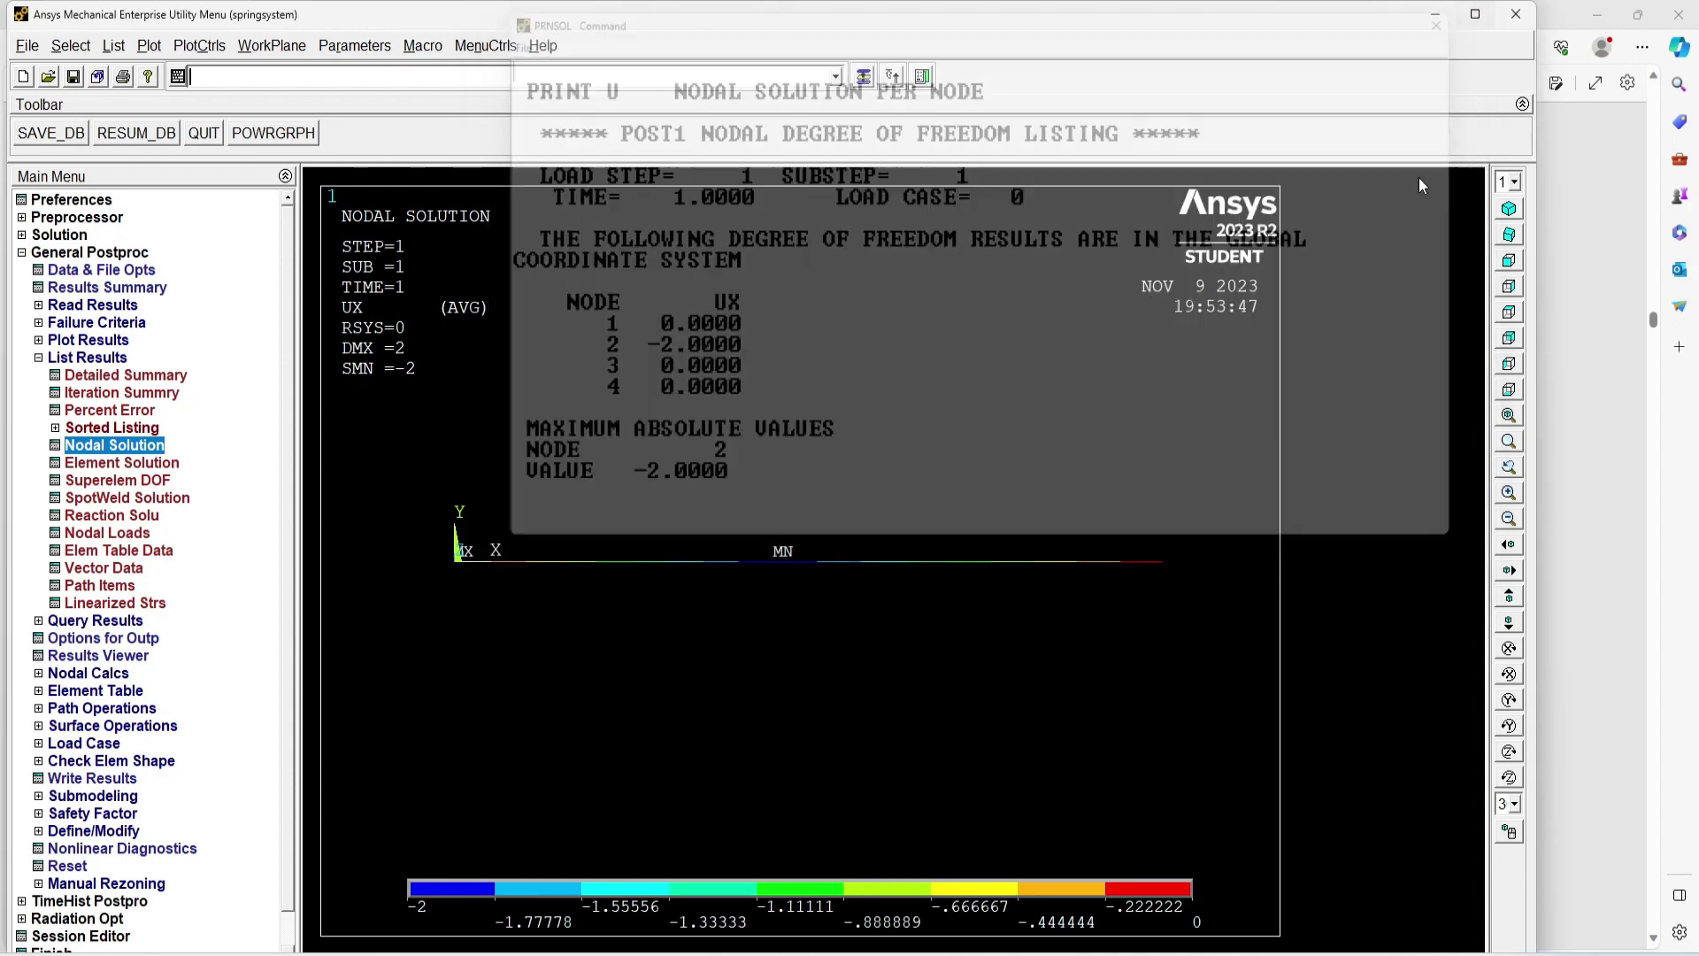
- Switch to the FEA workbook PDF and examine its reference listing of nodal UX displacements for comparison with the solved results
key("alt+Tab")
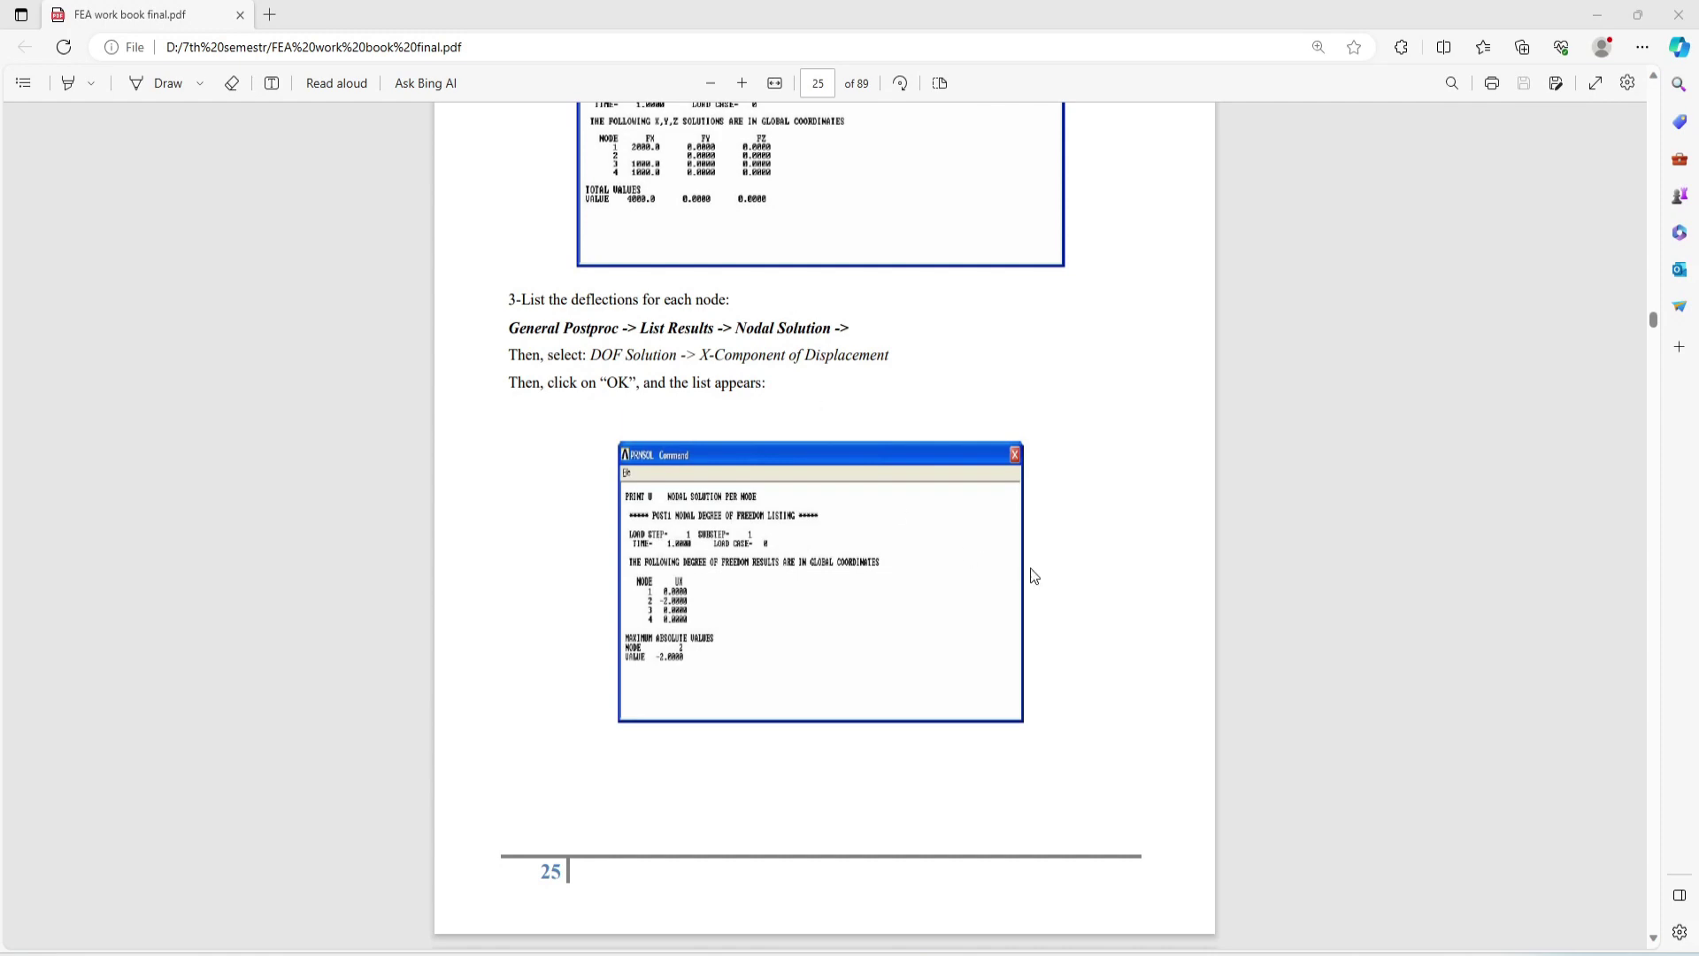
scroll(1032, 576, "down", 5)
scroll(1036, 577, "up", 1)
scroll(1036, 577, "up", 5)
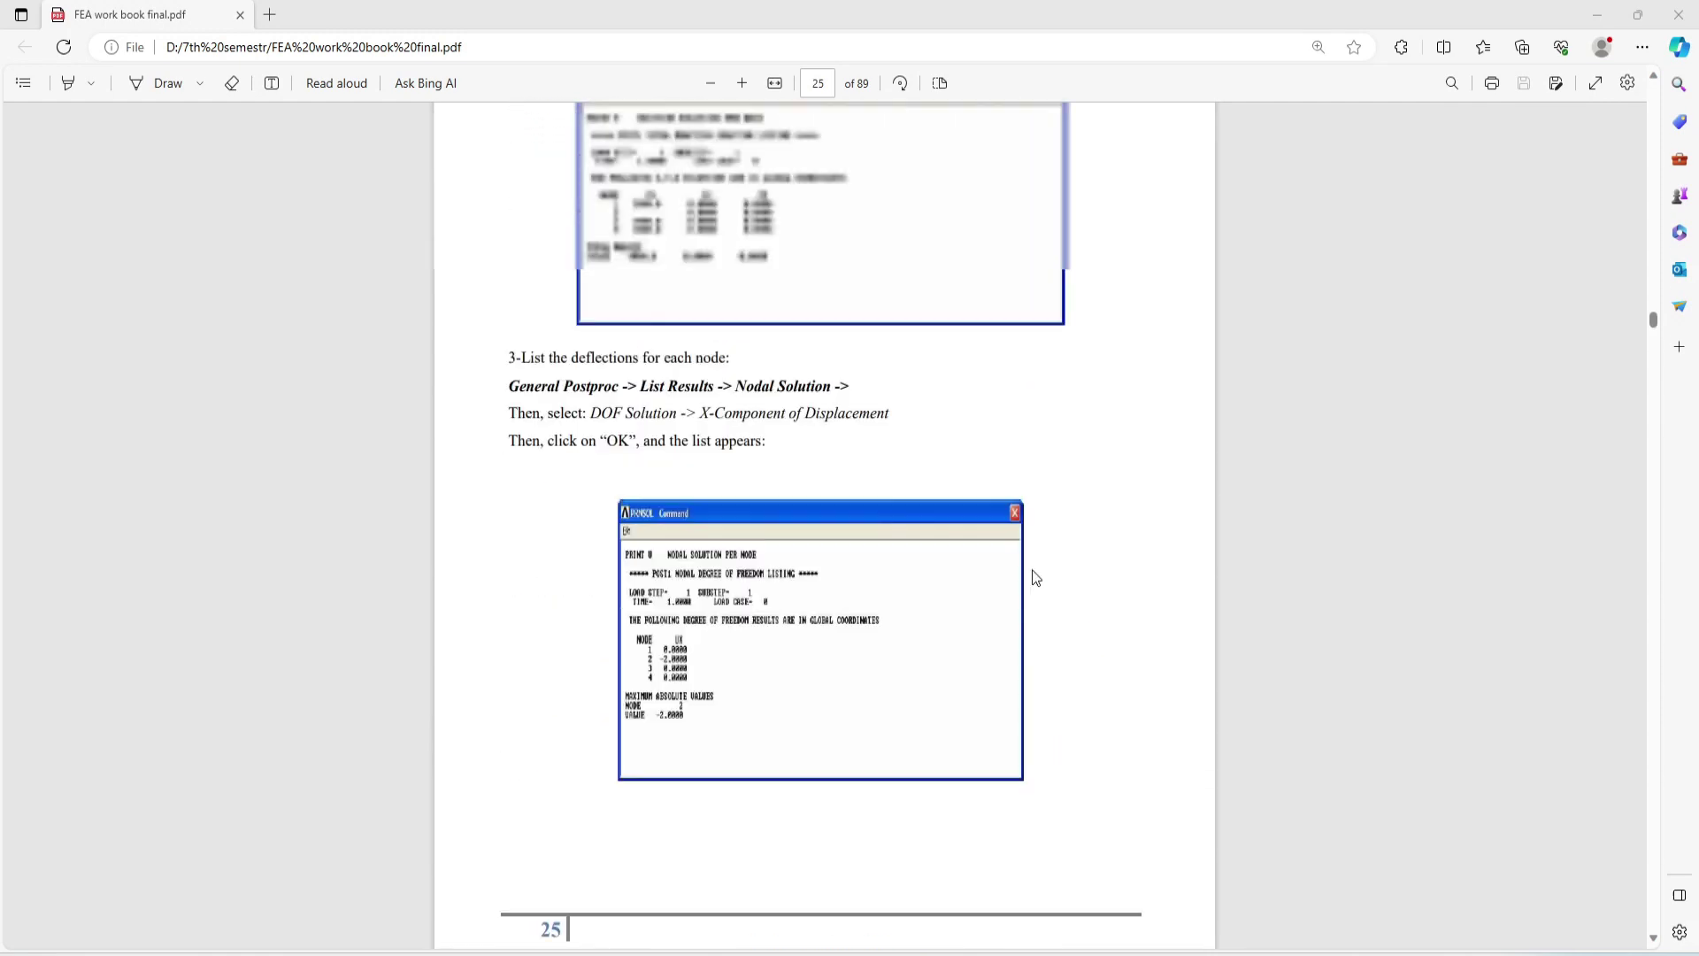
scroll(801, 818, "up", 5, "ctrl")
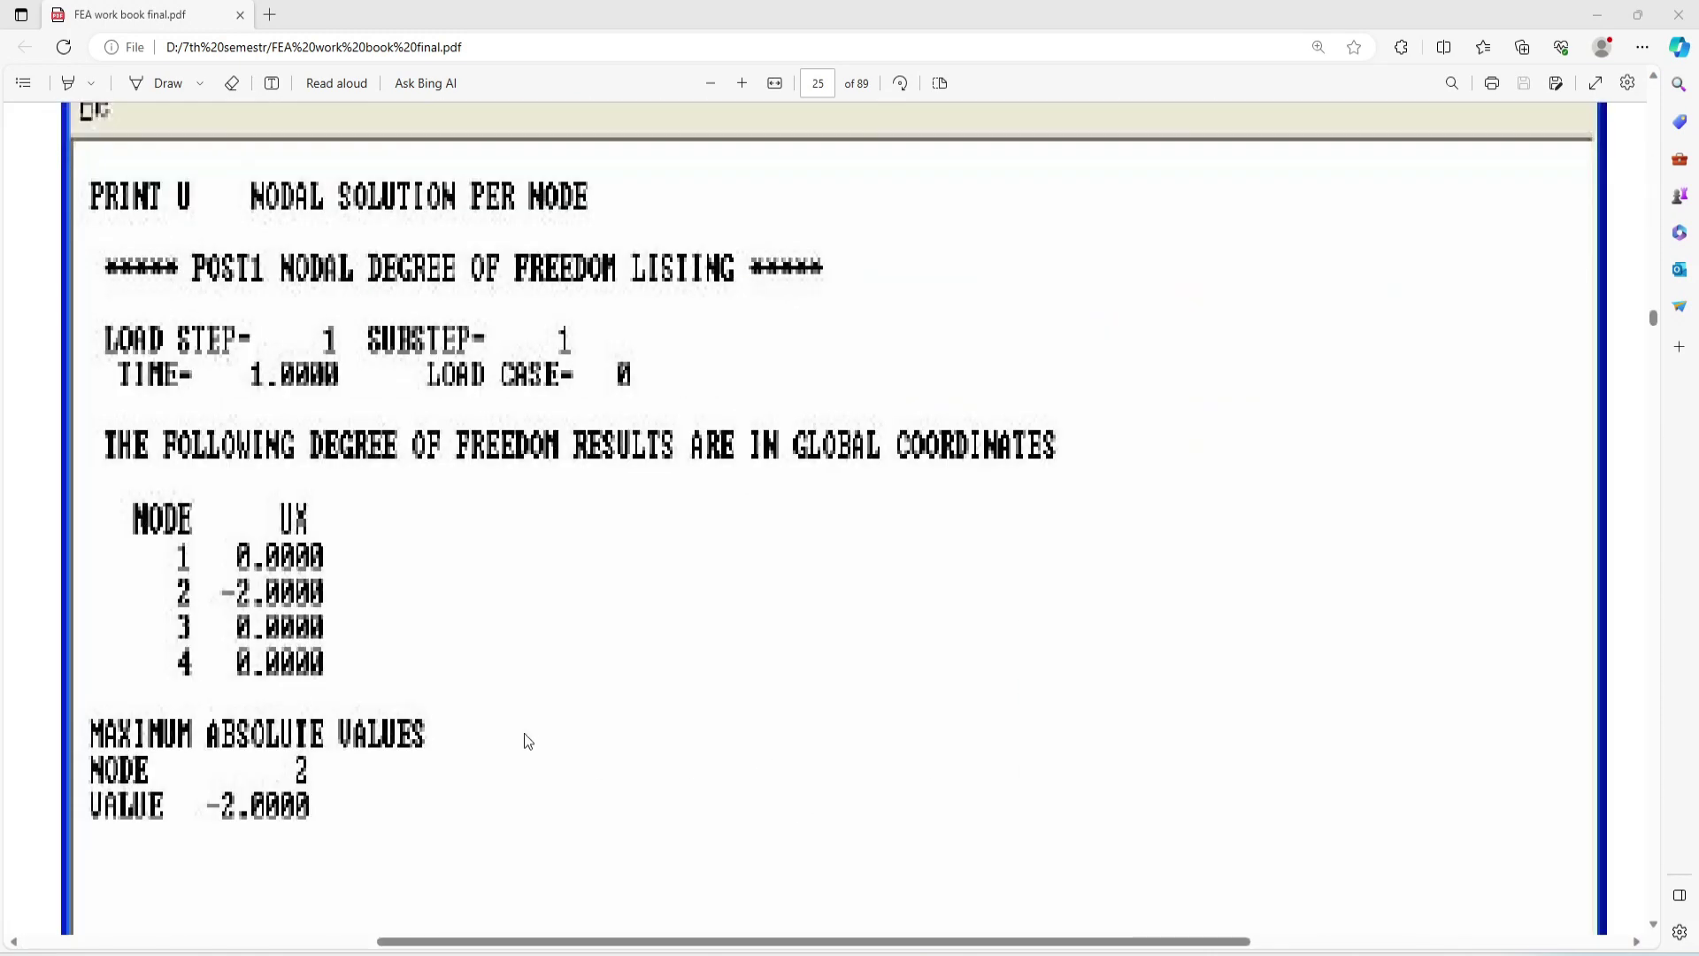
scroll(538, 738, "down", 2)
scroll(512, 729, "up", 1)
scroll(512, 734, "down", 1)
scroll(512, 736, "down", 3, "ctrl")
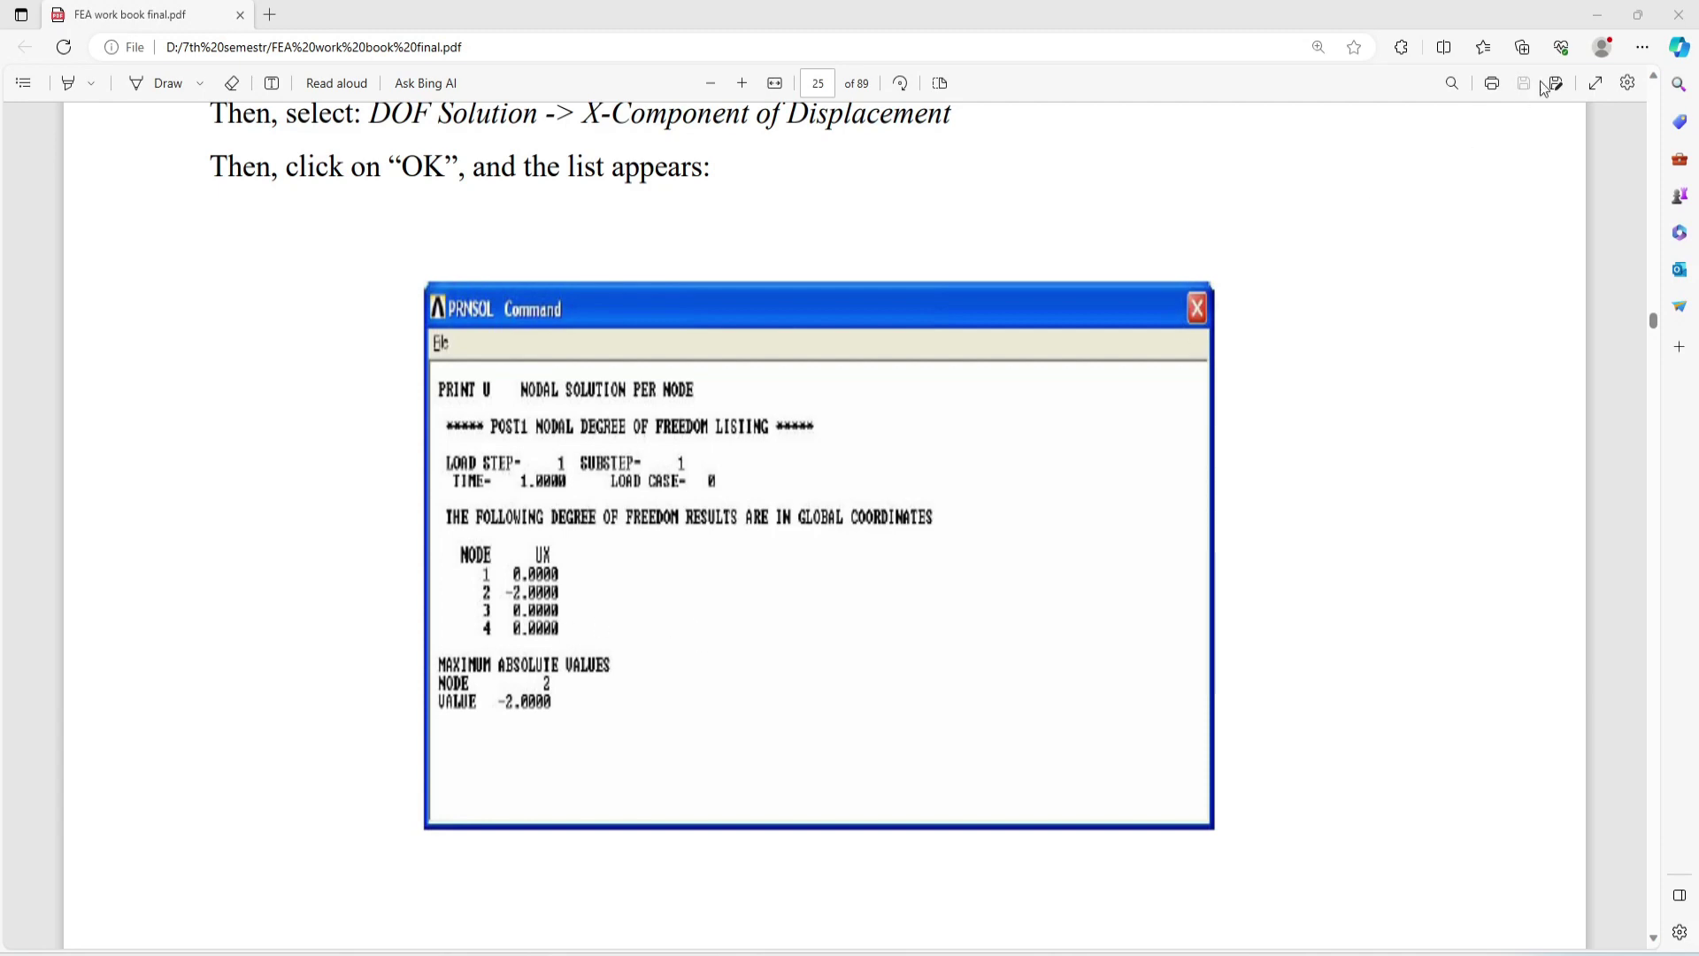
- Minimize the workbook window and maximize the Ansys Mechanical APDL window showing the nodal solution plot
left_click(1597, 15)
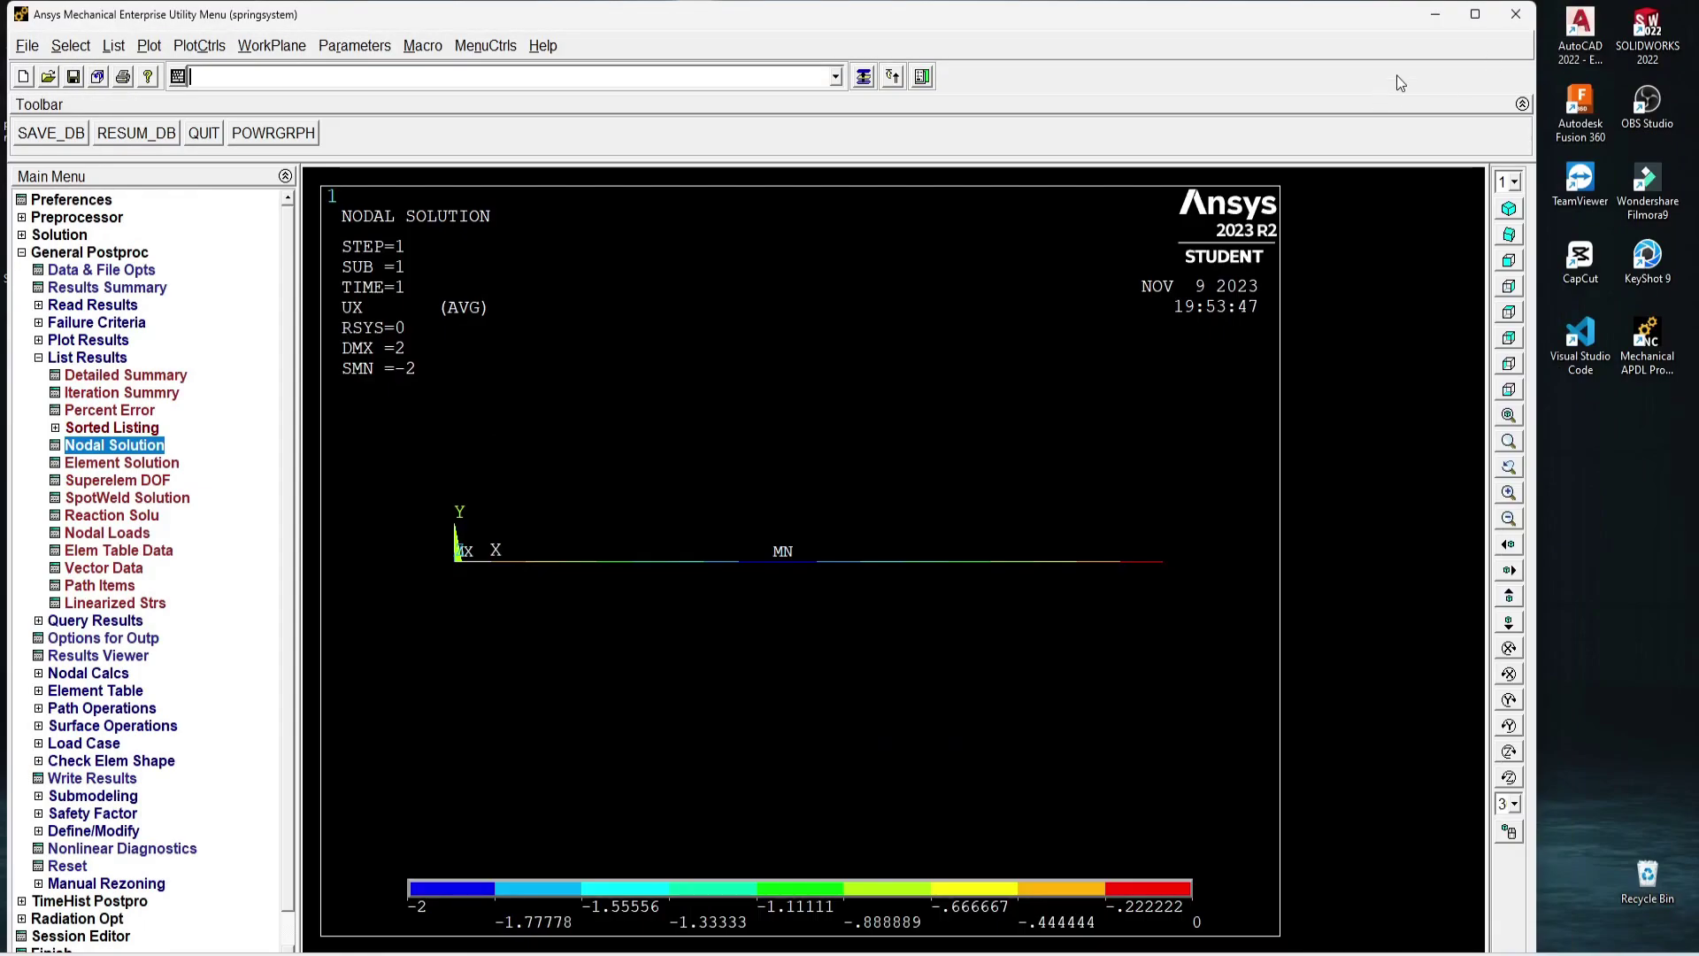
left_click(1471, 17)
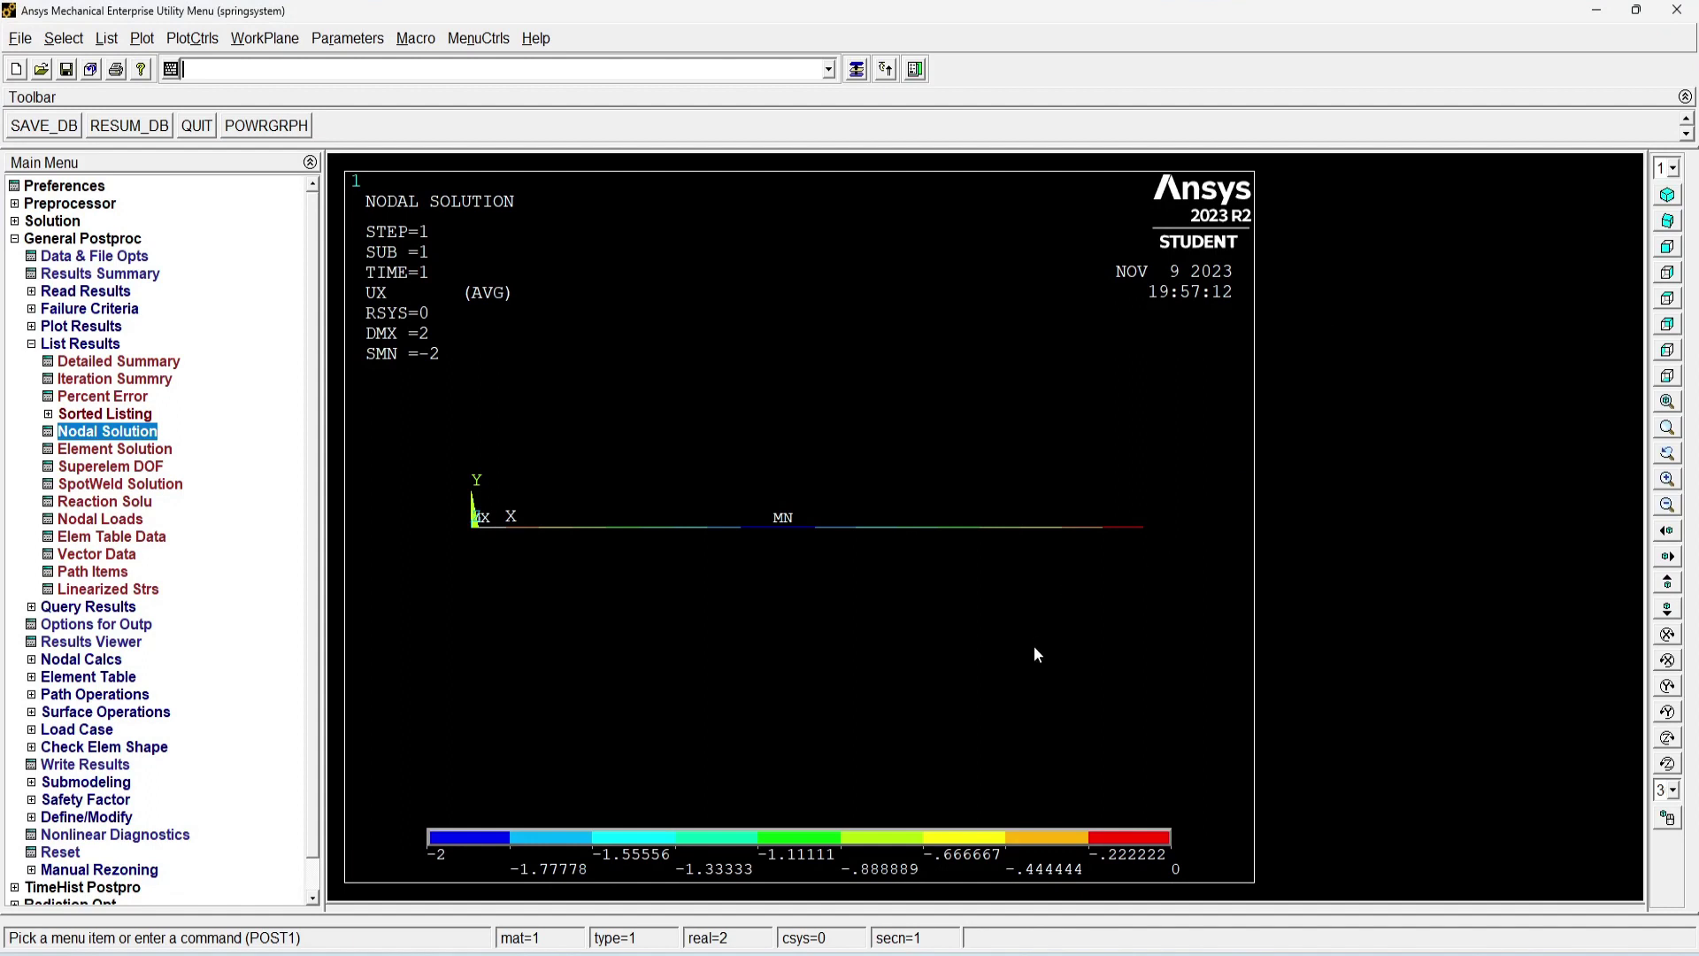